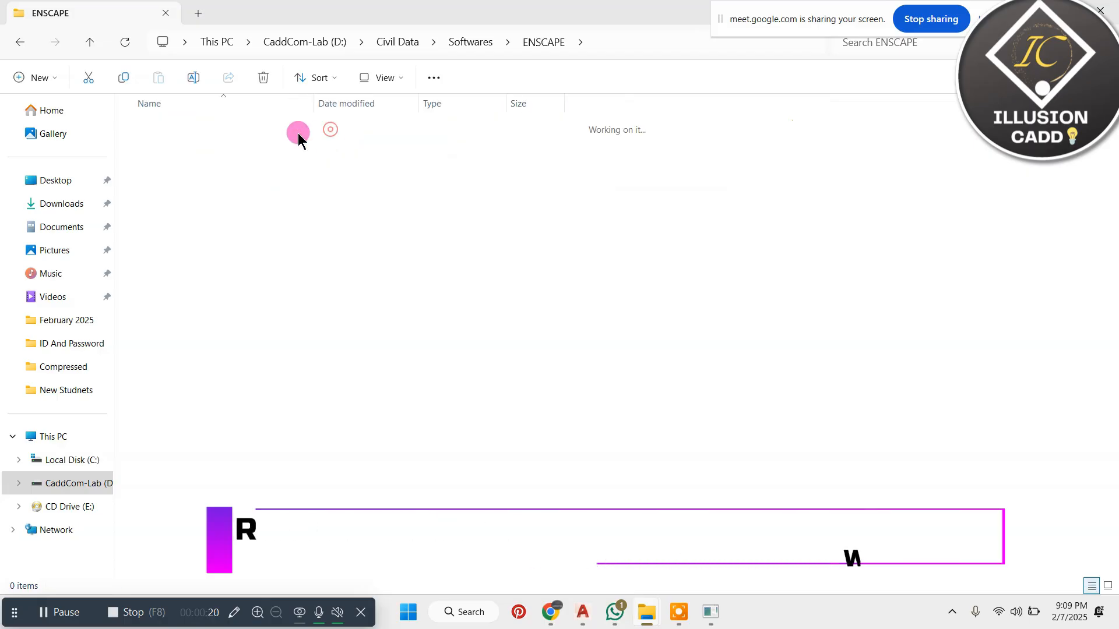
Step: Examine the contents of the Enscape_3D_3.3.1.75071x64 installer folder, and return to the SketchUp house model
double_click(233, 129)
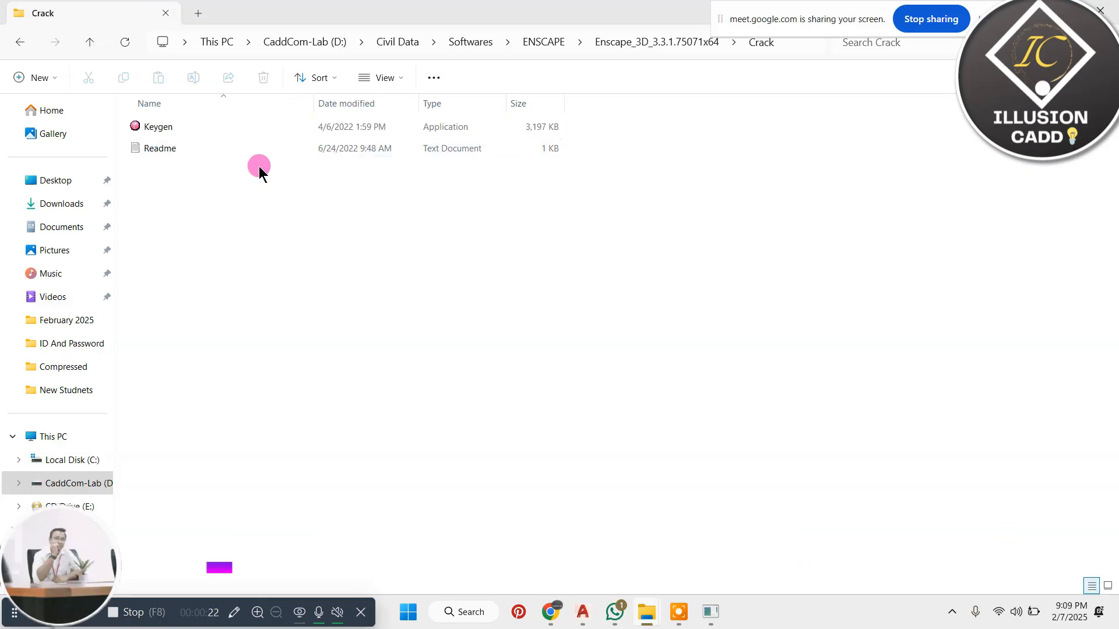
left_click(14, 42)
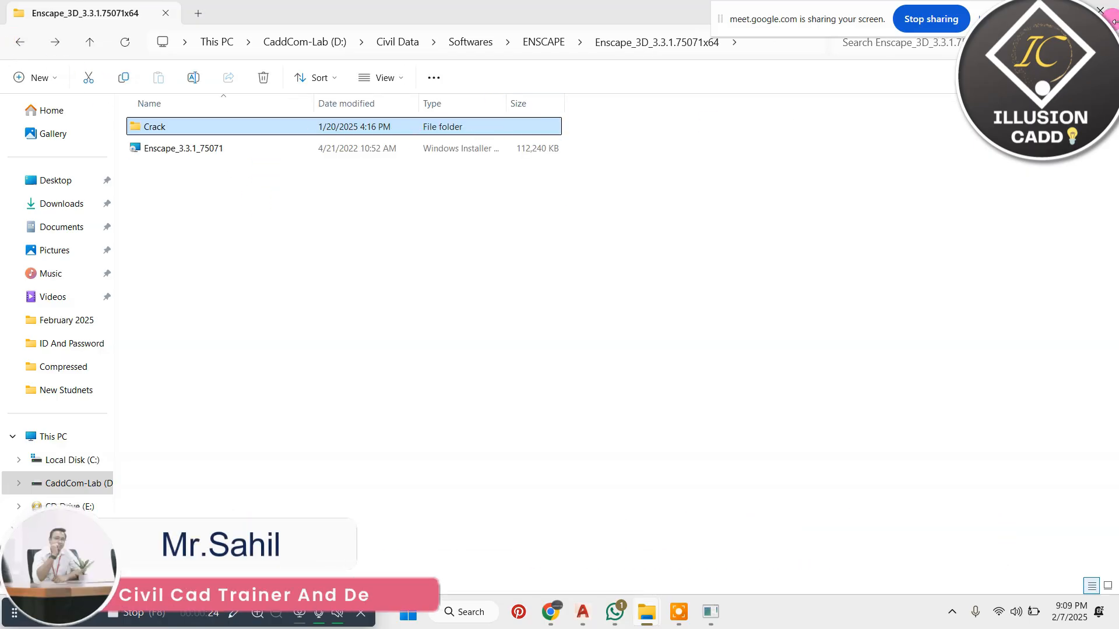
left_click(1033, 10)
scroll(475, 294, "down", 2)
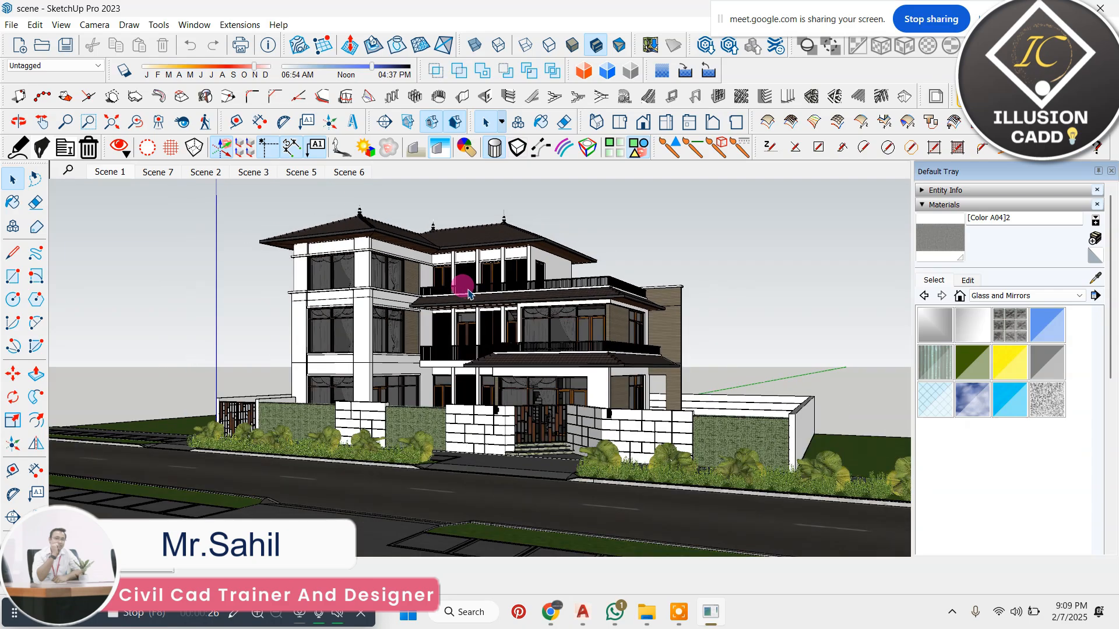
middle_click_drag(456, 406, 524, 379)
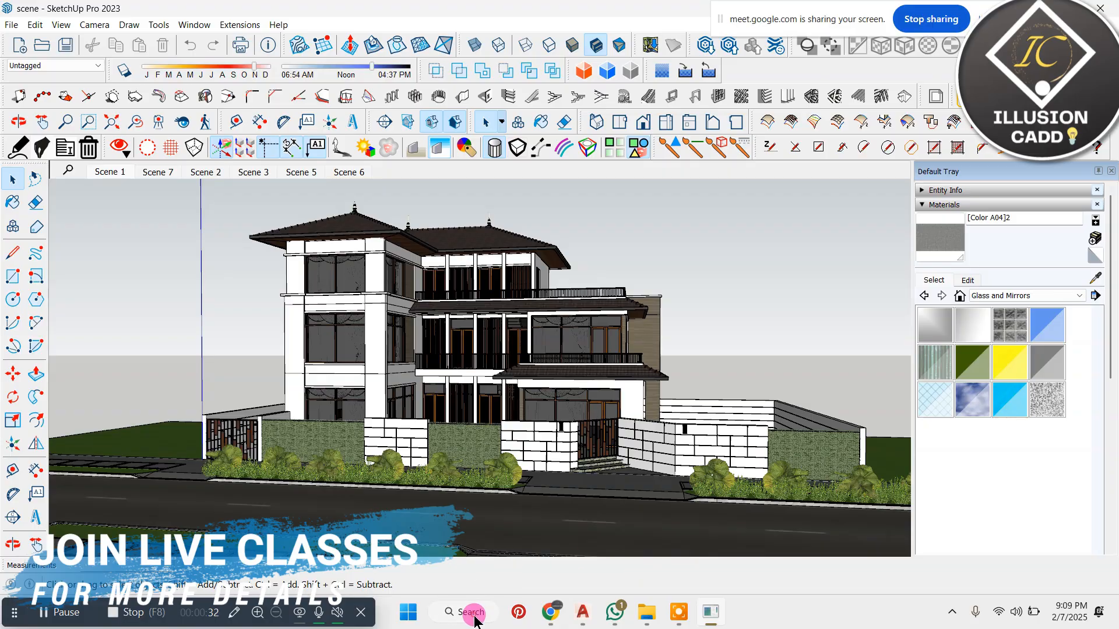
Step: Open Notepad with a blank document in a maximized window and enlarge its text display
left_click(474, 616)
type("no")
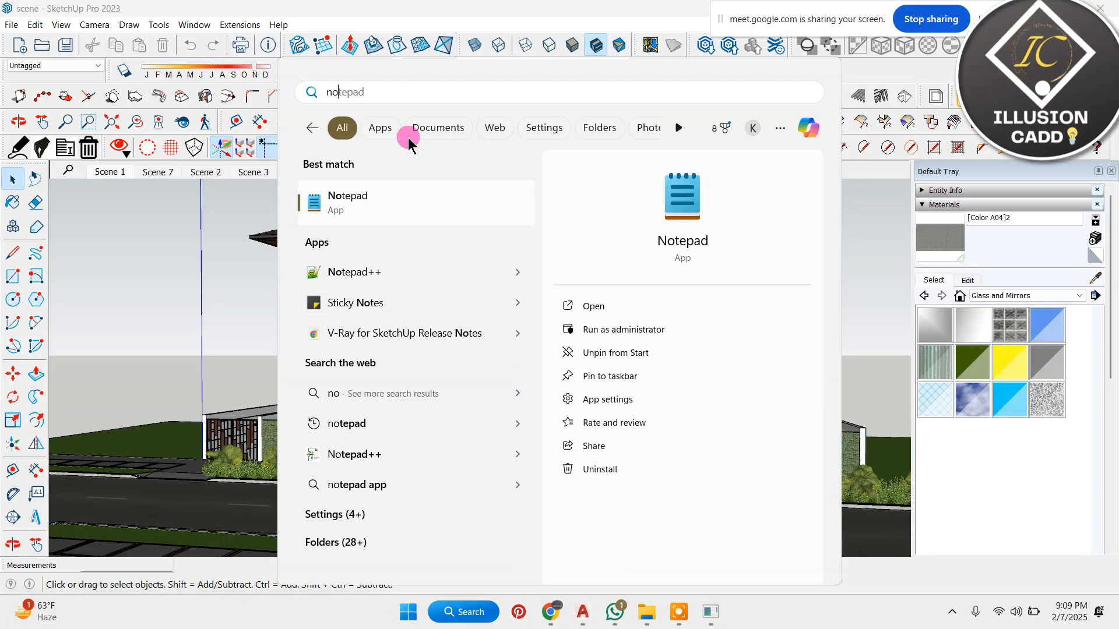
left_click(518, 217)
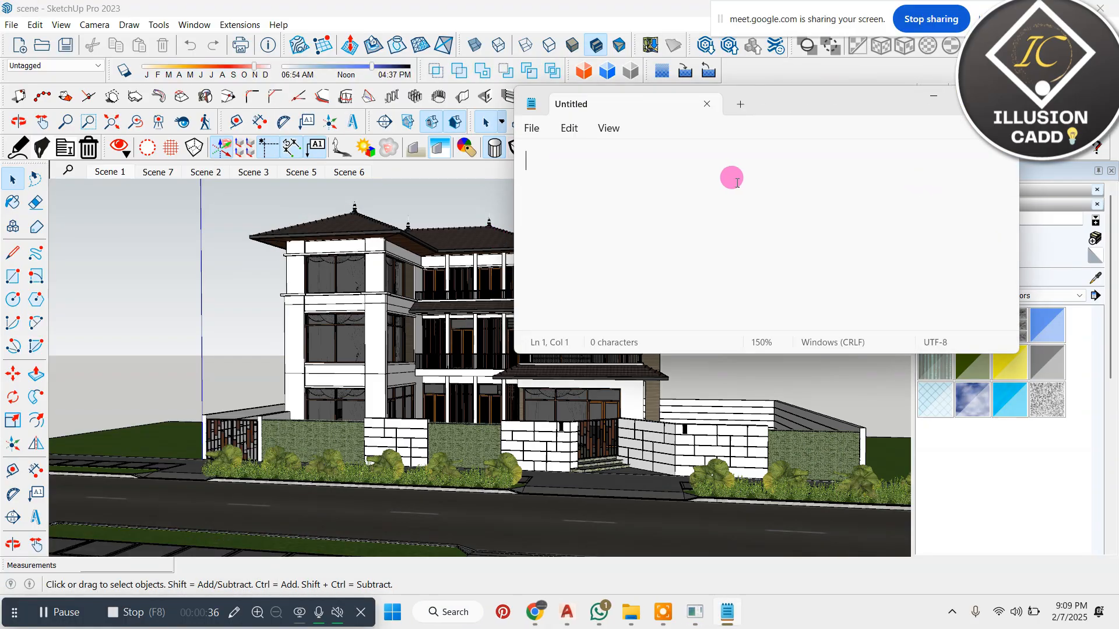
double_click(800, 102)
scroll(453, 184, "up", 4, "ctrl")
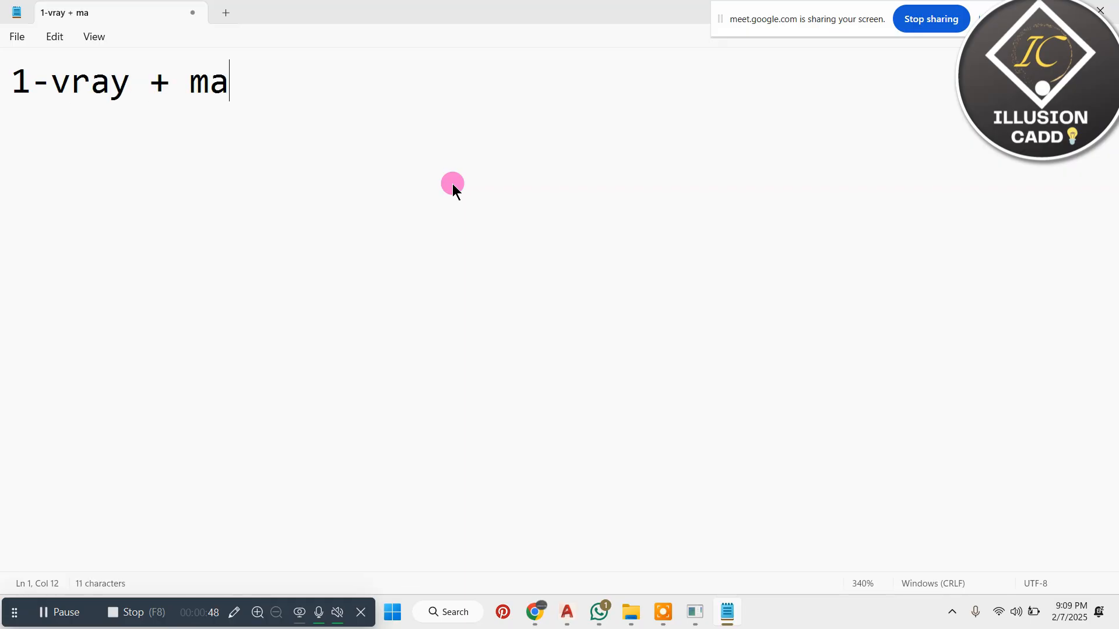
Step: Write the note "1-vray + material----", with "+" on the second line and "enscape" on the third
type("erial")
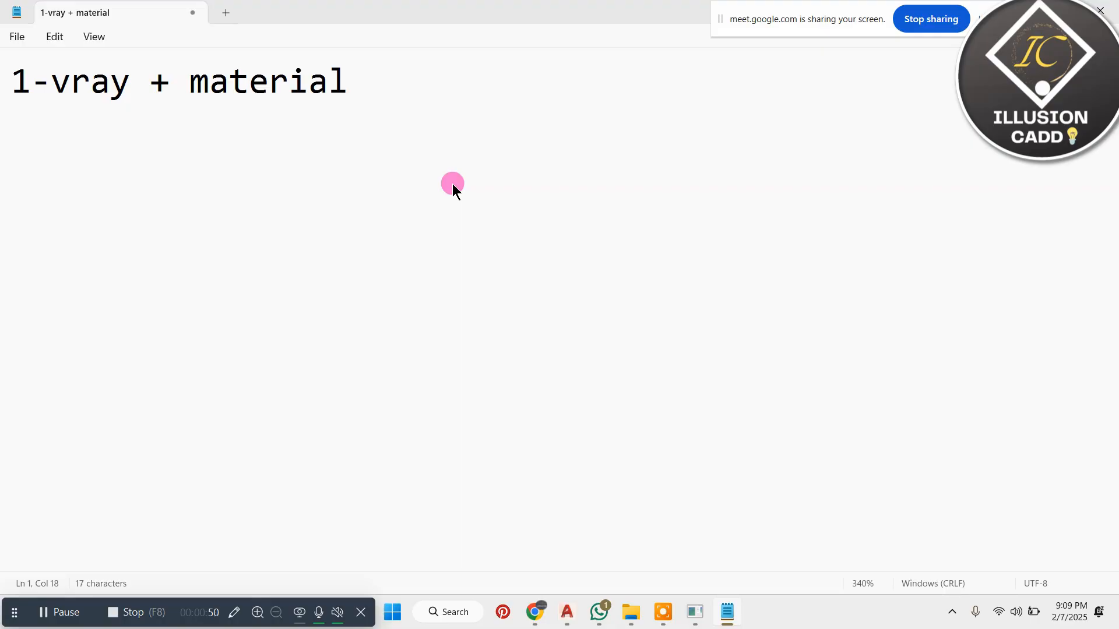
type("----")
key("Return")
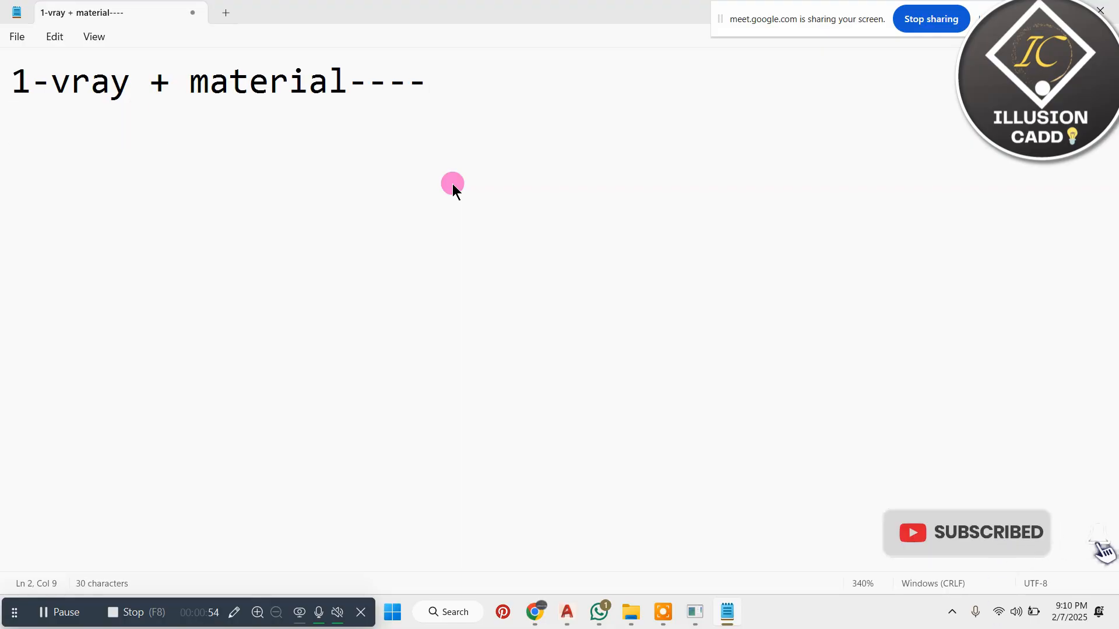
type("+")
key("Return")
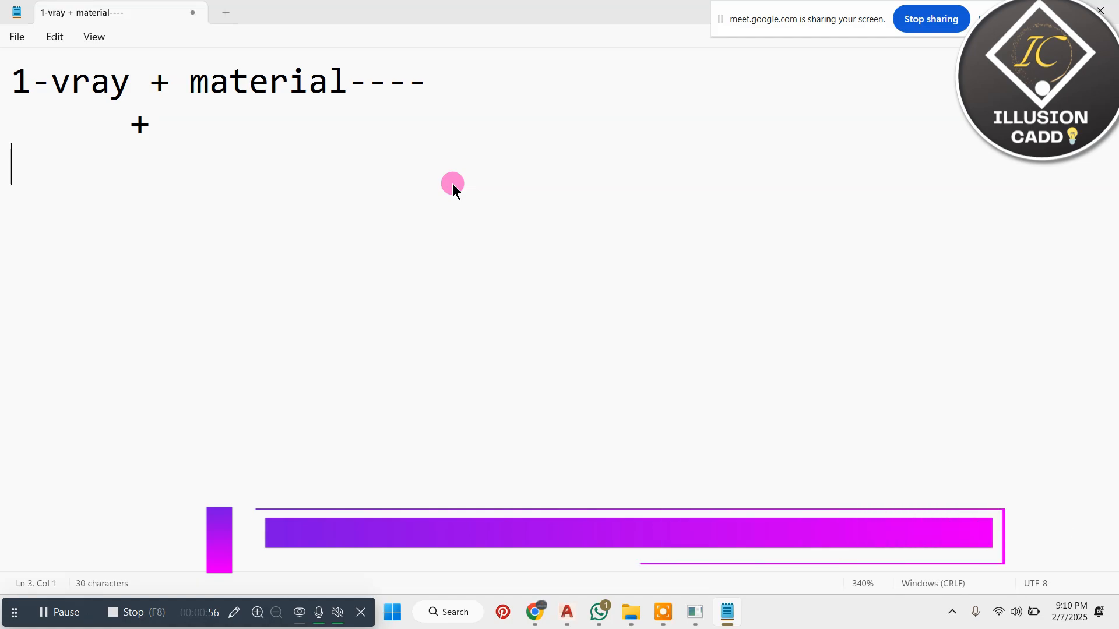
type("e")
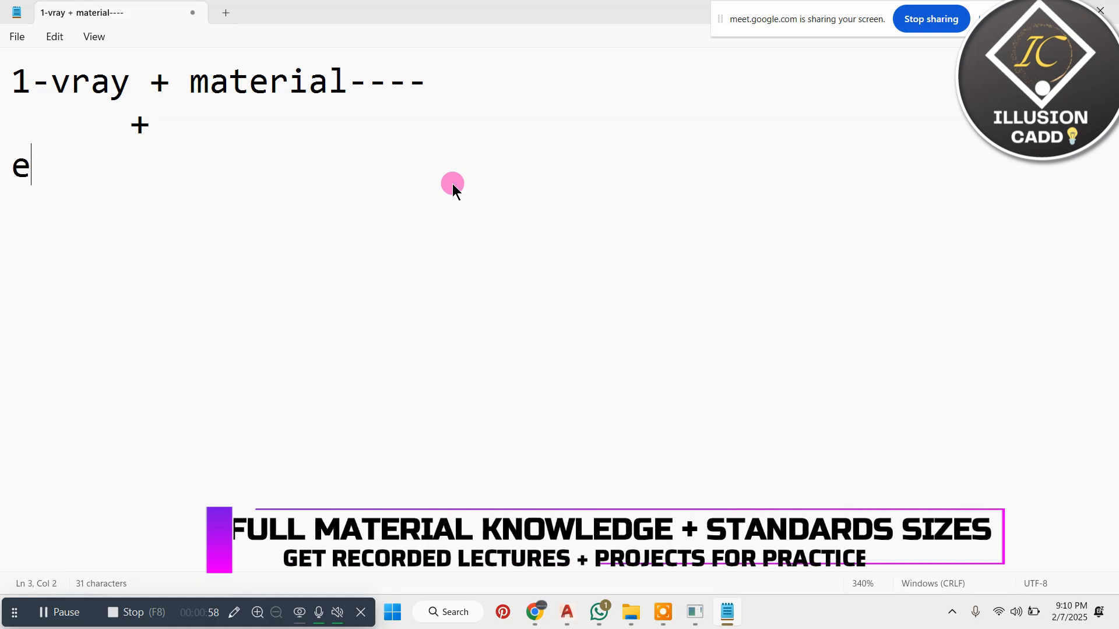
type("nsca")
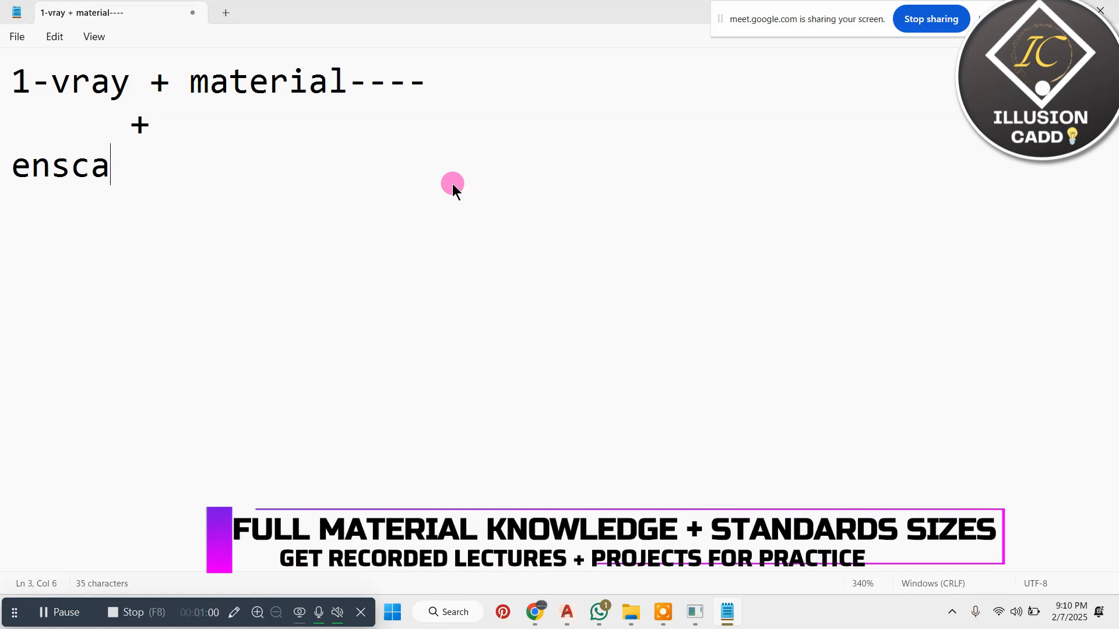
type("pe")
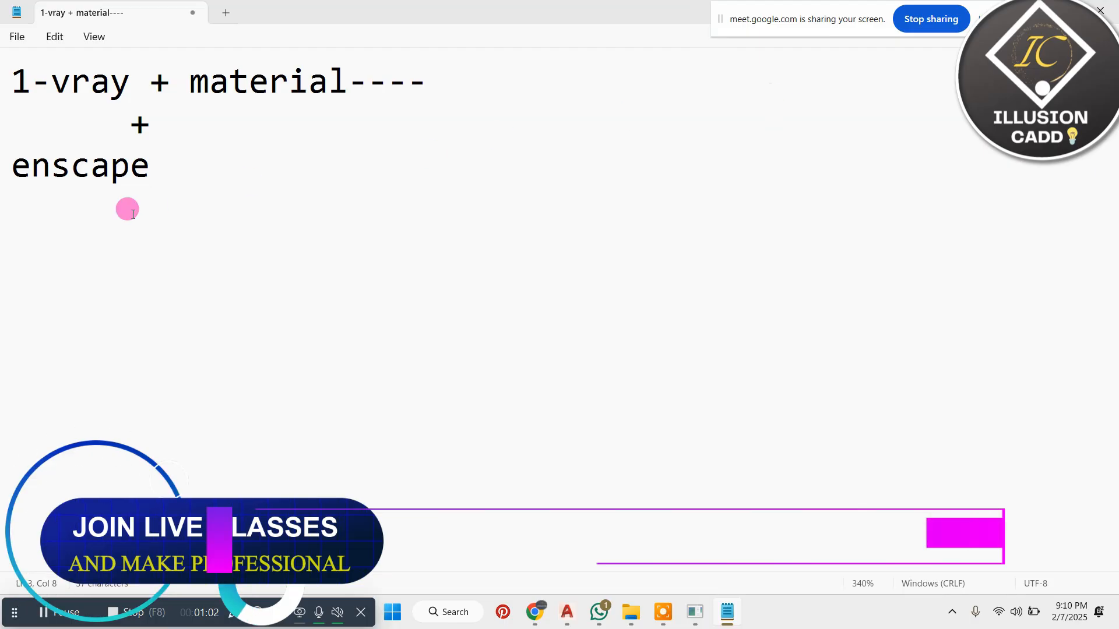
left_click(4, 158)
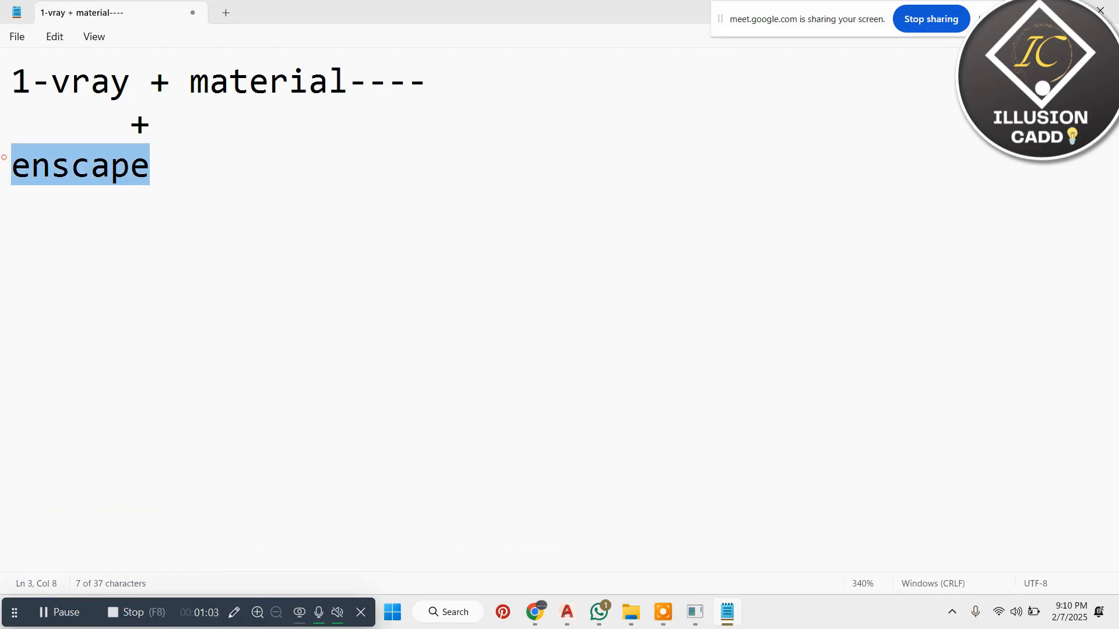
double_click(27, 168)
key("ctrl+z")
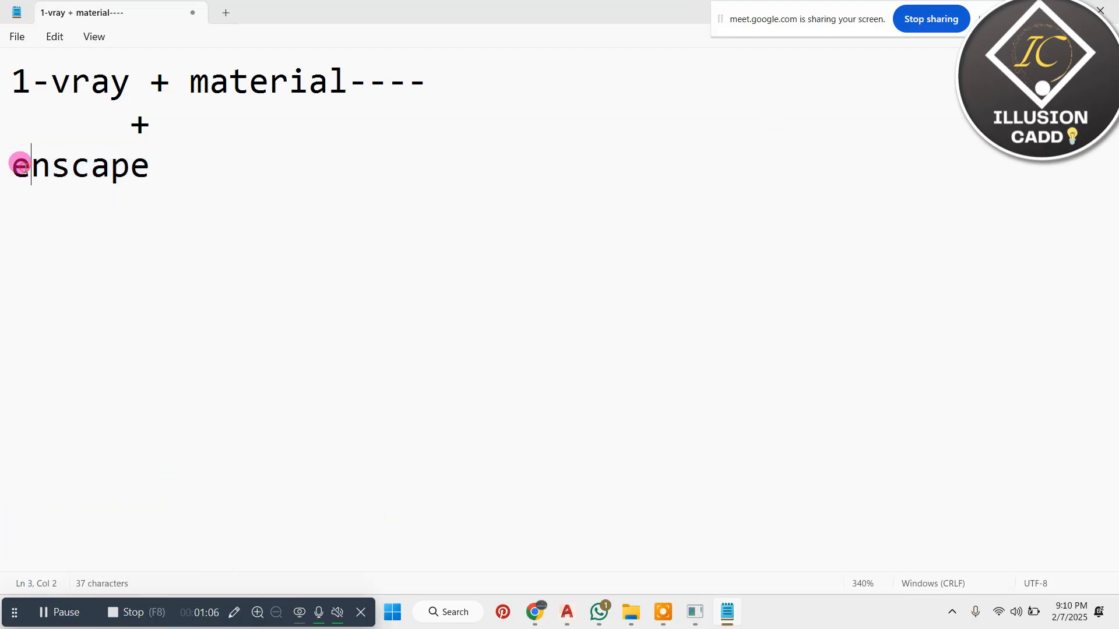
double_click(15, 171)
left_click(13, 165)
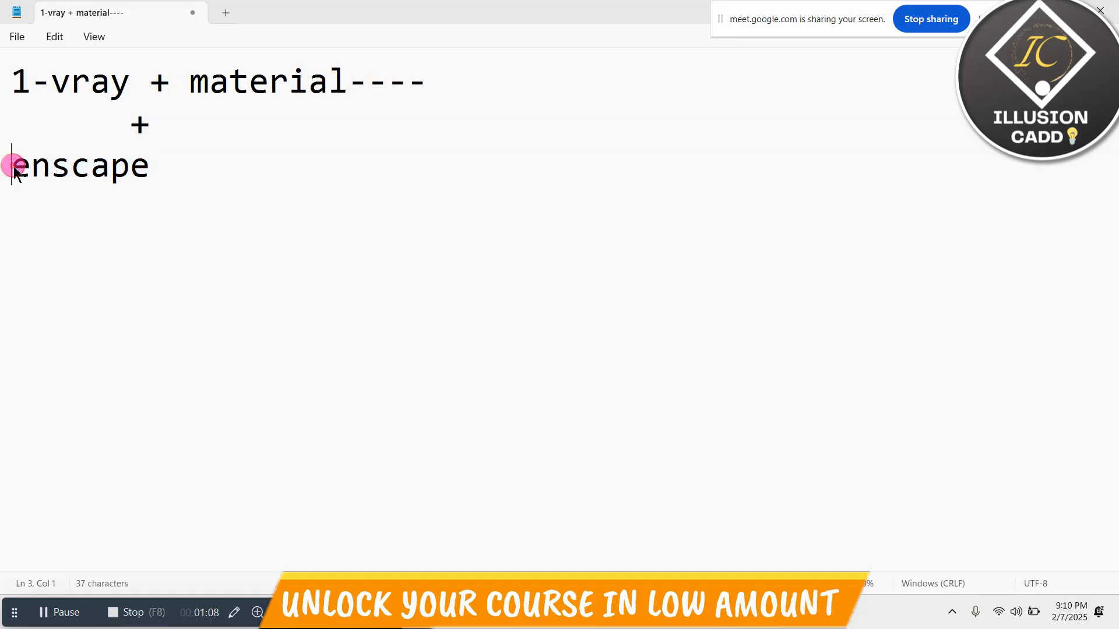
Step: Switch back to SketchUp and examine the house model's side wall, street facade and boundary wall
left_click(1035, 9)
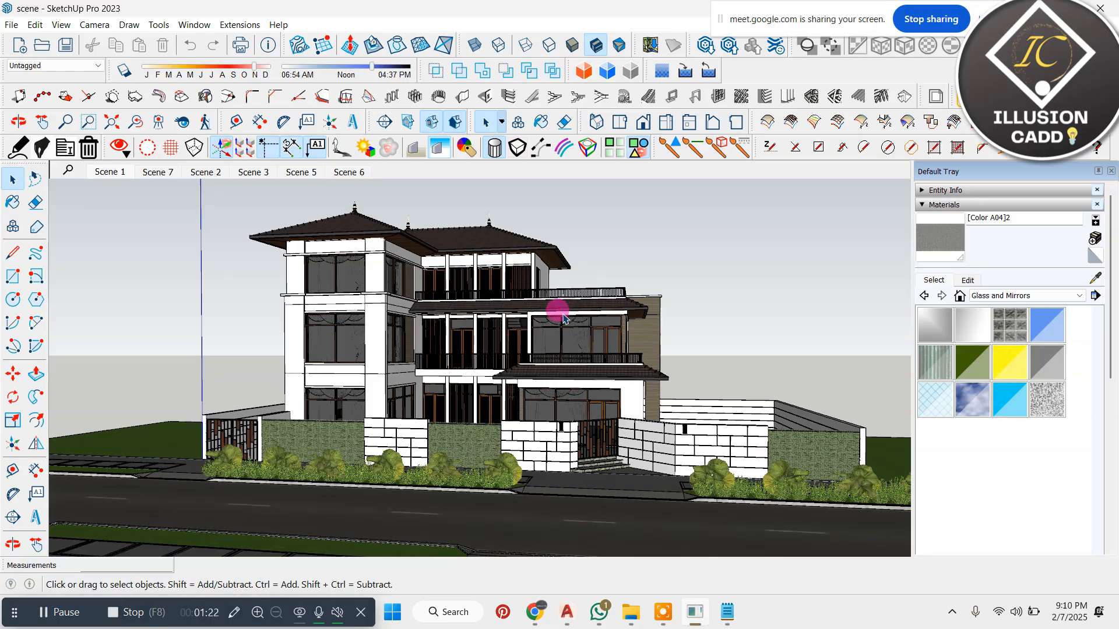
scroll(563, 313, "up", 2)
middle_click_drag(563, 313, 706, 324)
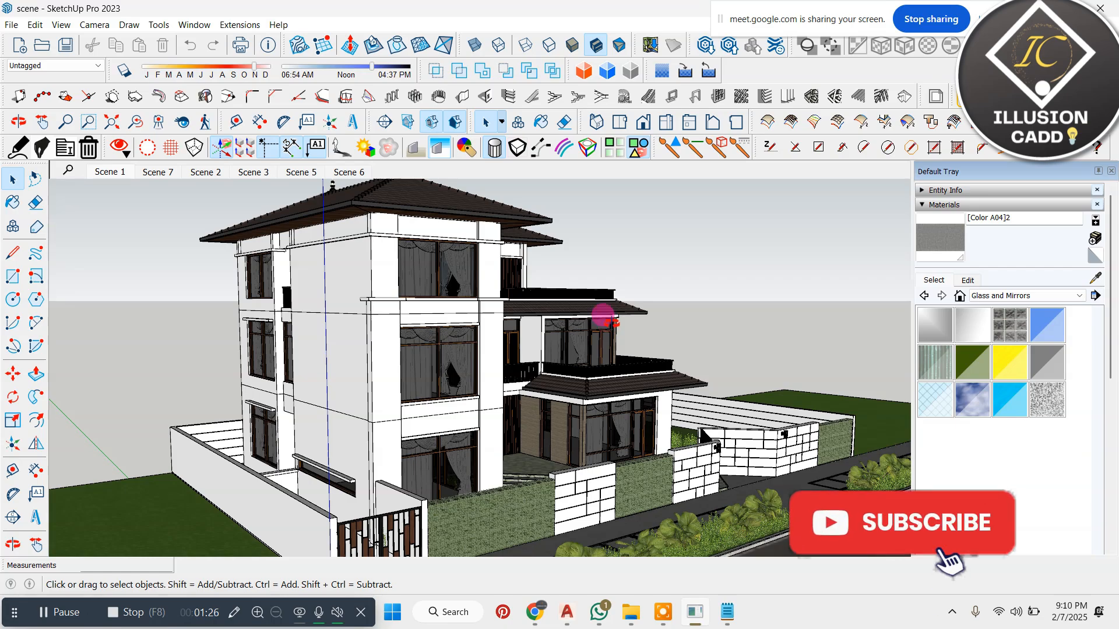
middle_click_drag(612, 323, 481, 328)
scroll(484, 329, "down", 1)
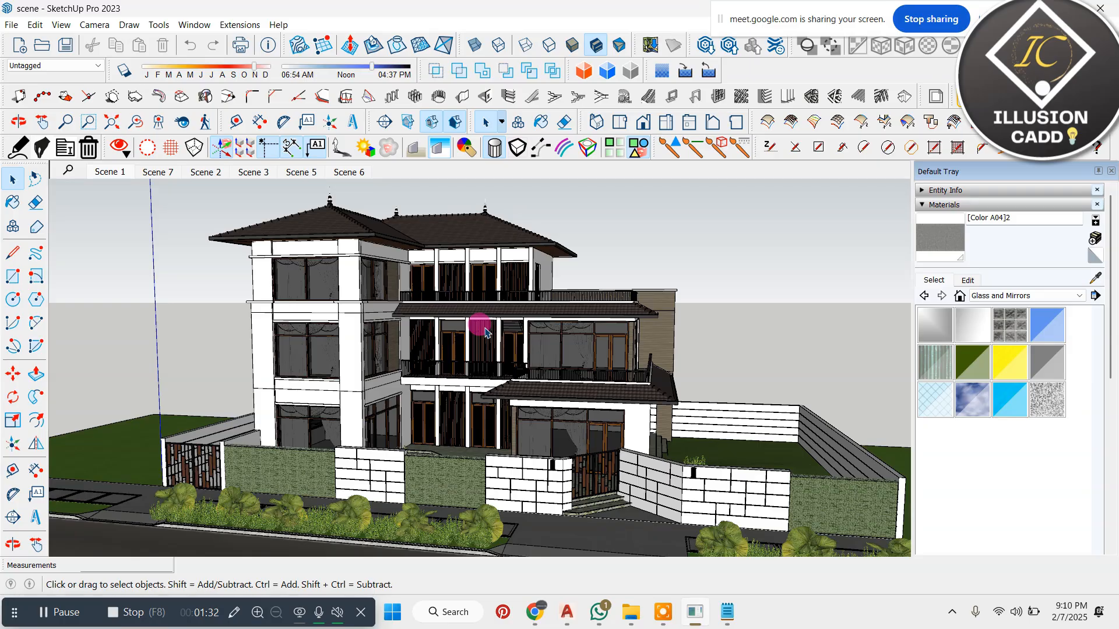
scroll(512, 342, "up", 2)
mouse_move(512, 342)
middle_mouse_down()
mouse_move(502, 320)
mouse_move(488, 327)
mouse_move(513, 342)
middle_mouse_up()
scroll(516, 338, "down", 1)
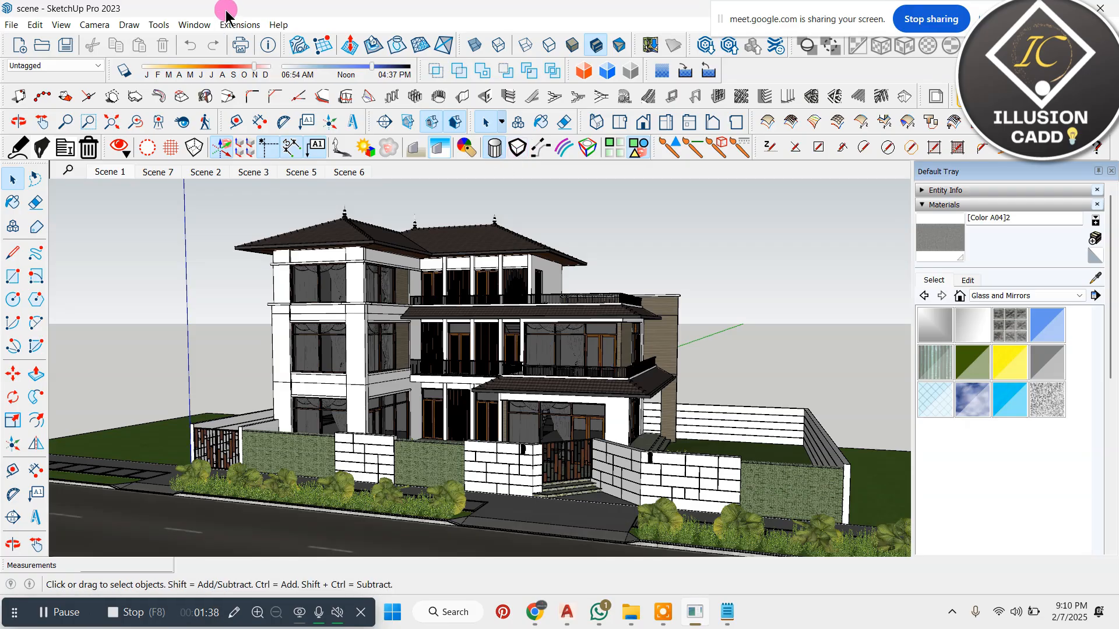
Step: Start Enscape to render the house scene in a live window
left_click(244, 25)
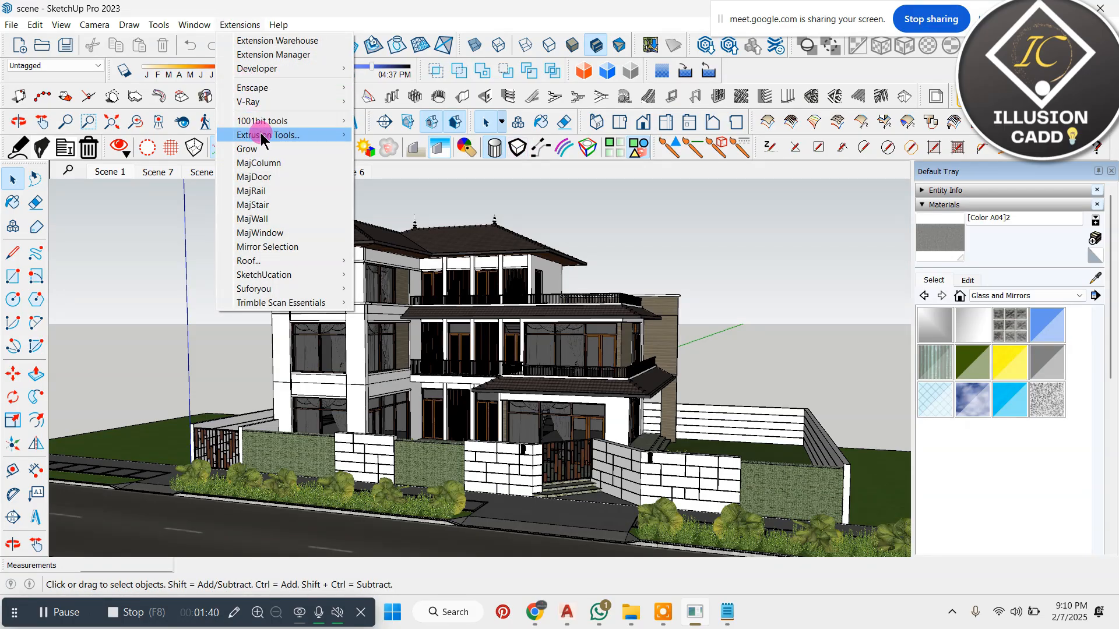
left_click(285, 88)
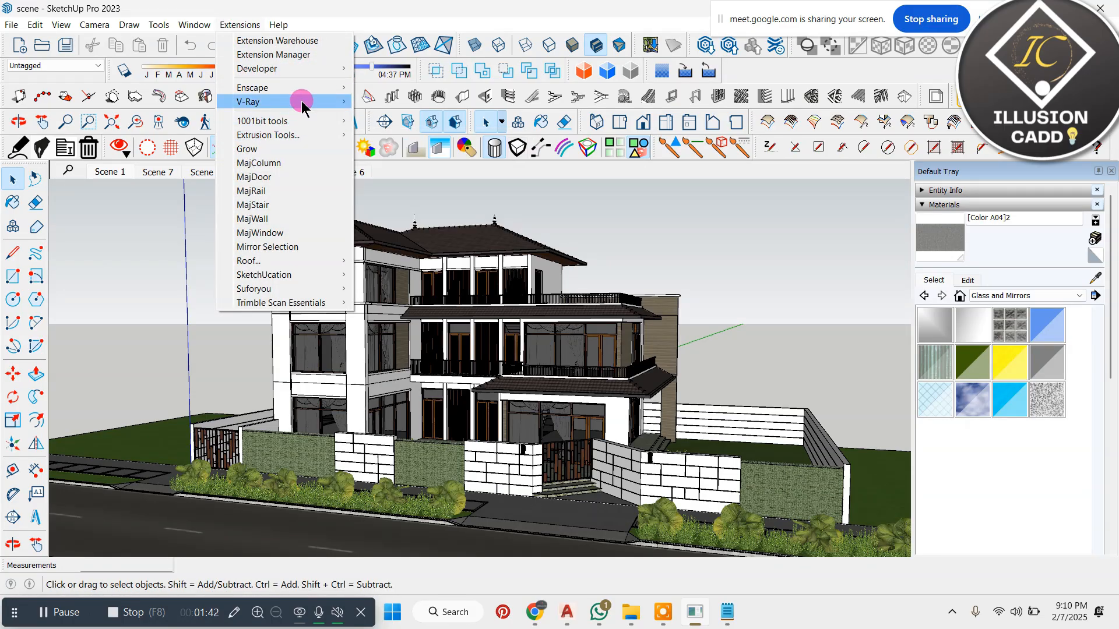
mouse_move(305, 95)
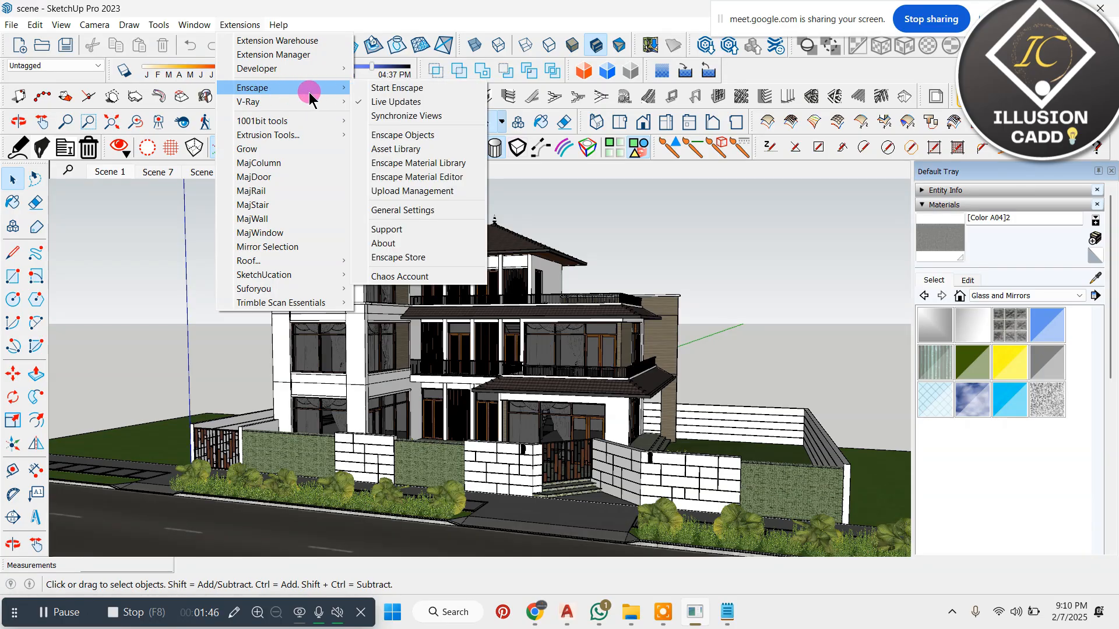
left_click(417, 88)
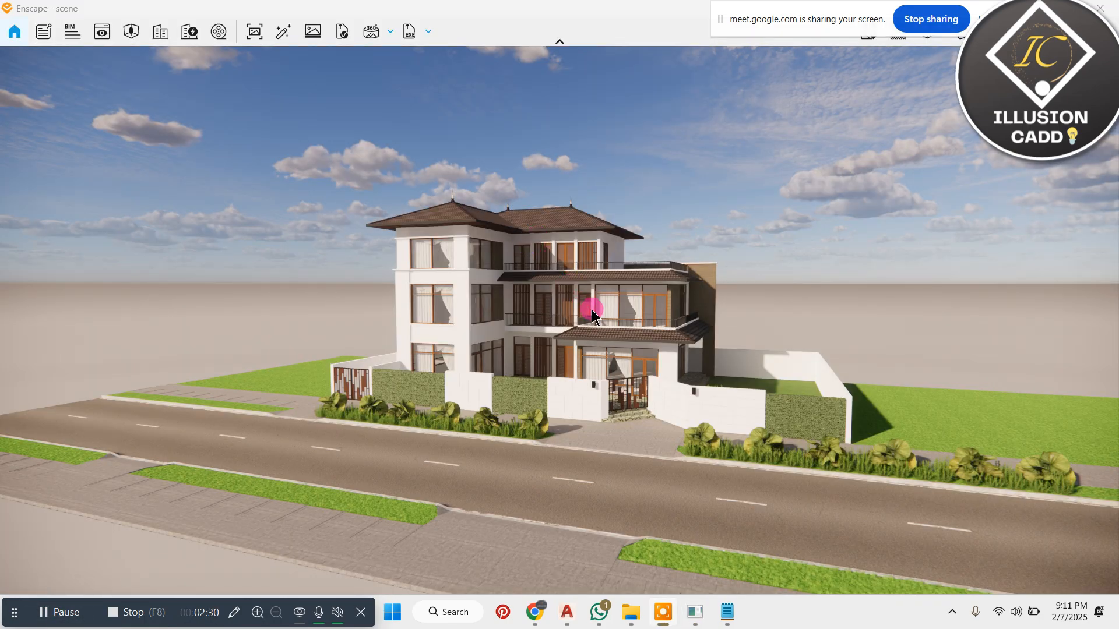
Step: Examine the rendered house in Enscape from several viewpoints along the street, including the side gate, road and surrounding ground
scroll(593, 310, "up", 5)
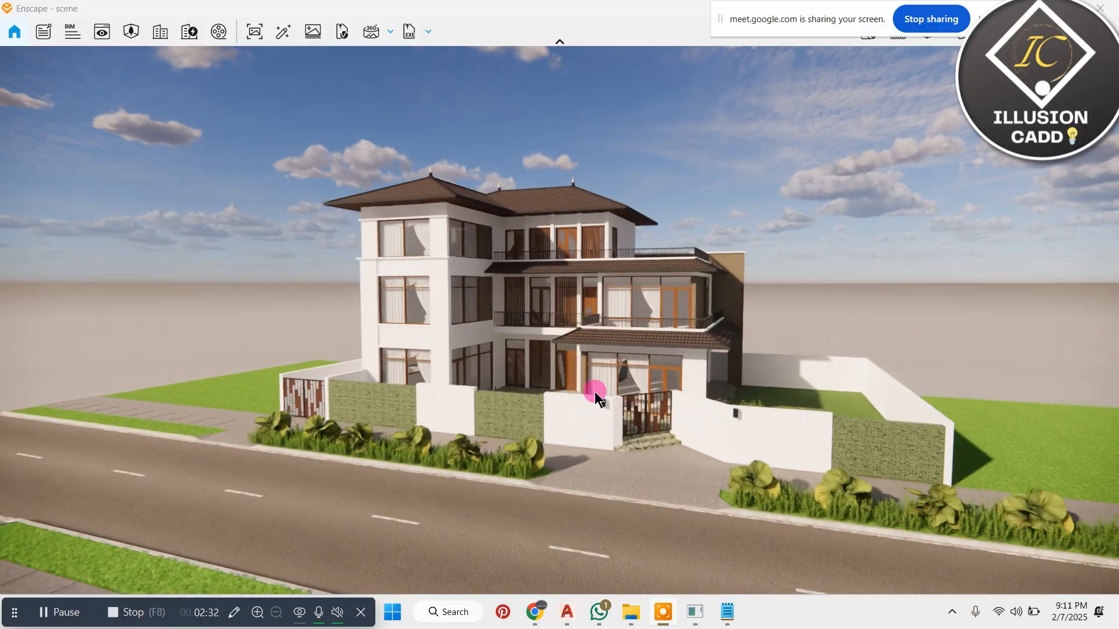
right_click_drag(566, 417, 545, 412)
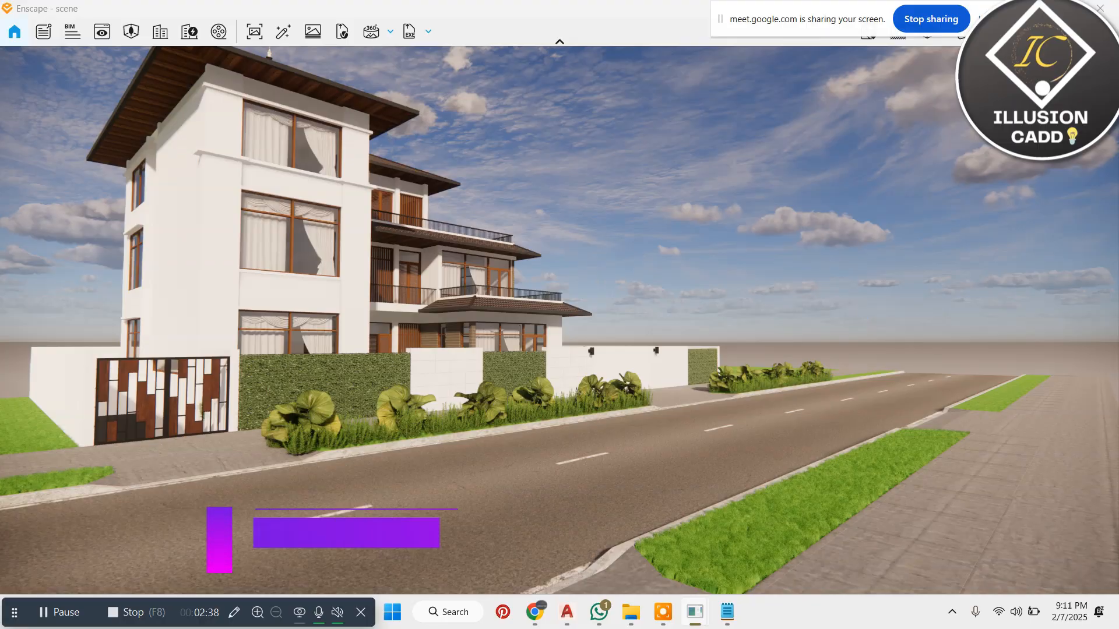
scroll(777, 300, "down", 3)
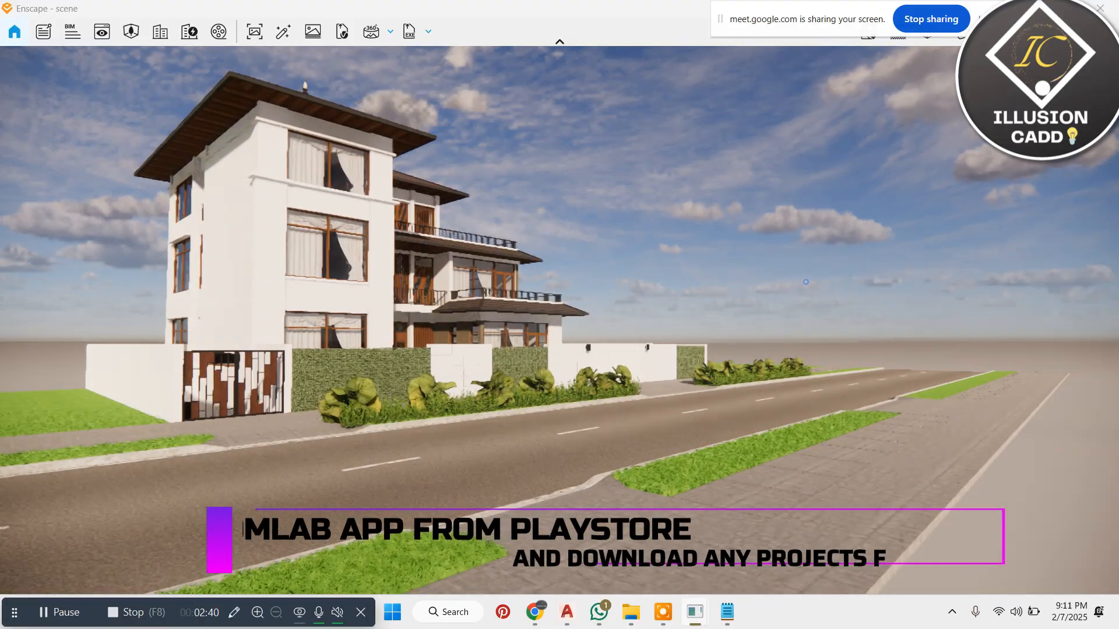
scroll(886, 225, "up", 2)
left_click_drag(886, 225, 485, 274)
middle_click_drag(932, 295, 1114, 294)
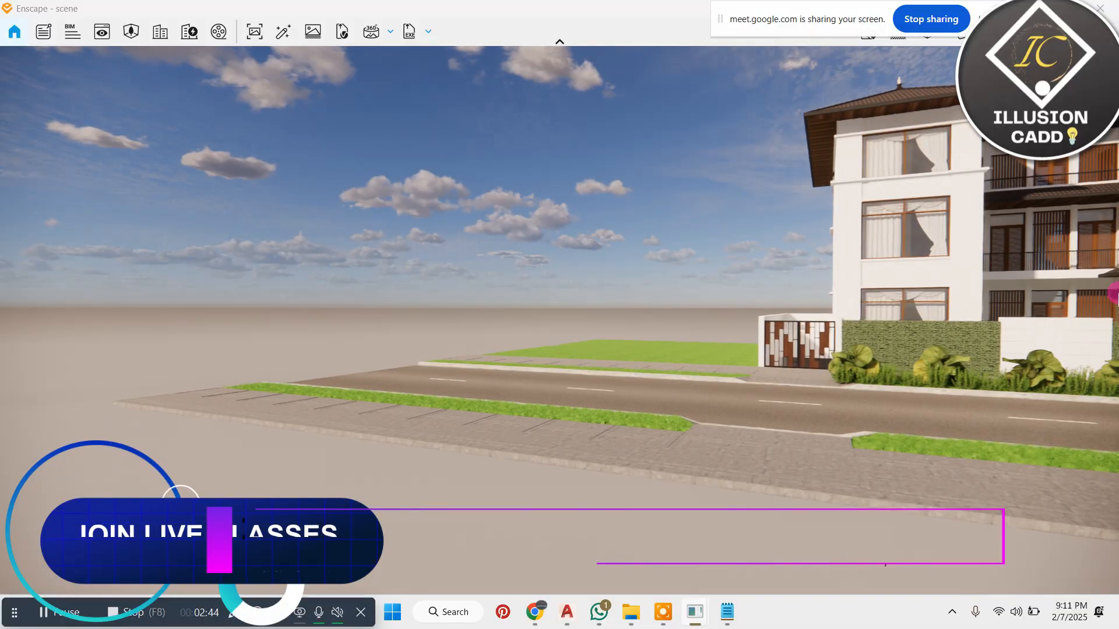
middle_click_drag(926, 295, 1118, 260)
middle_click_drag(1026, 306, 1113, 310)
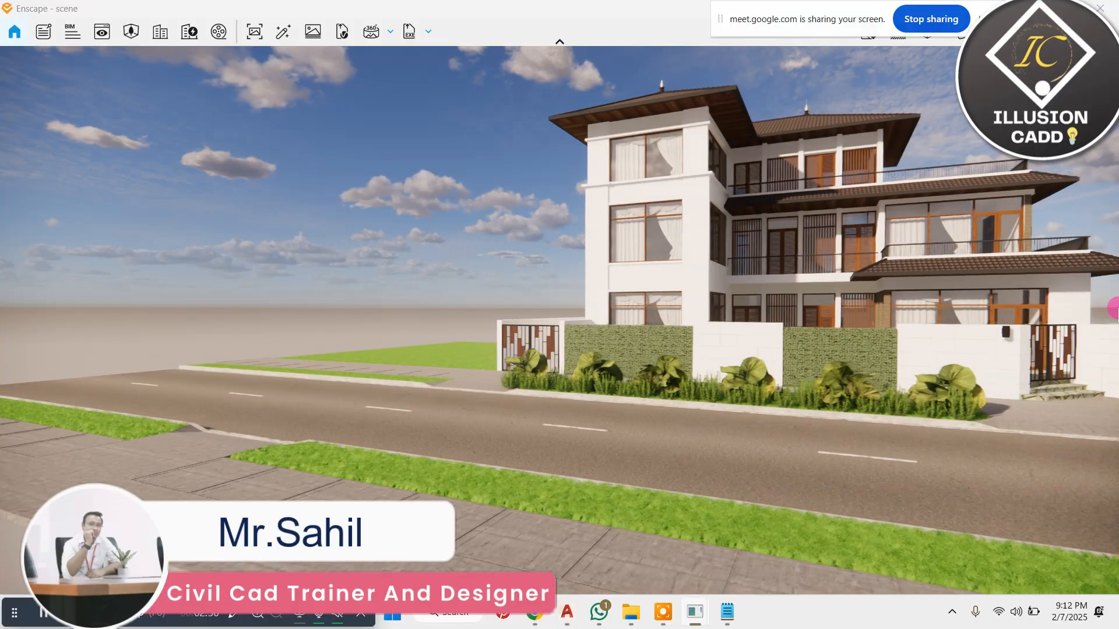
middle_click_drag(647, 328, 1117, 327)
middle_click_drag(758, 335, 1117, 331)
middle_click_drag(687, 327, 875, 312)
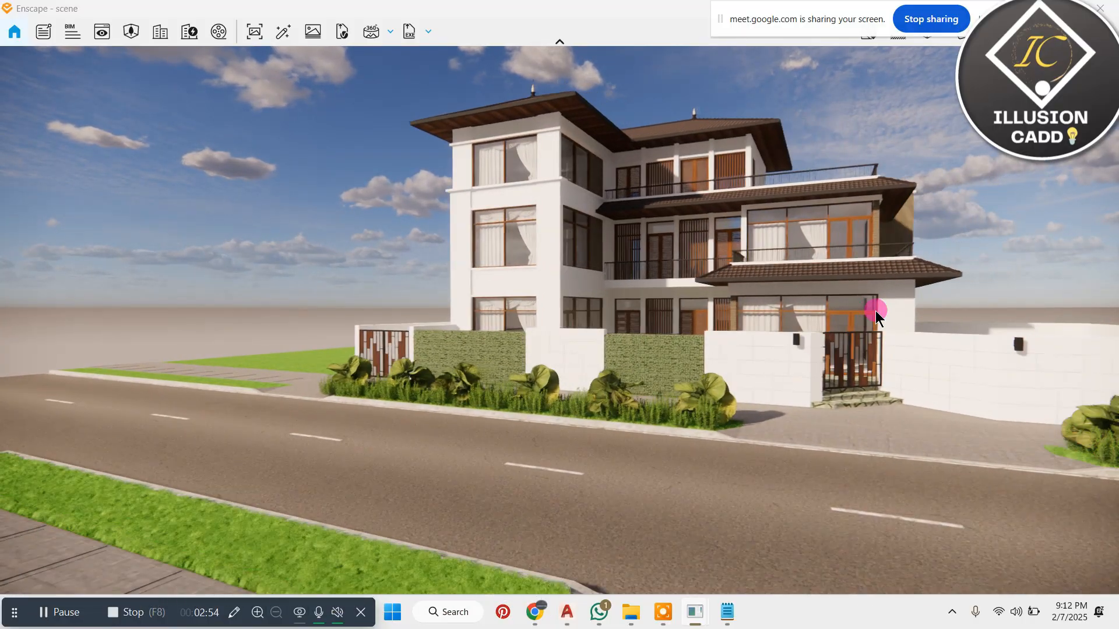
Step: Inspect the rendered front facade, entrance gate, boundary wall and planting from a closer and slightly raised viewpoint
middle_click_drag(1031, 314, 1117, 326)
scroll(1114, 337, "up", 3)
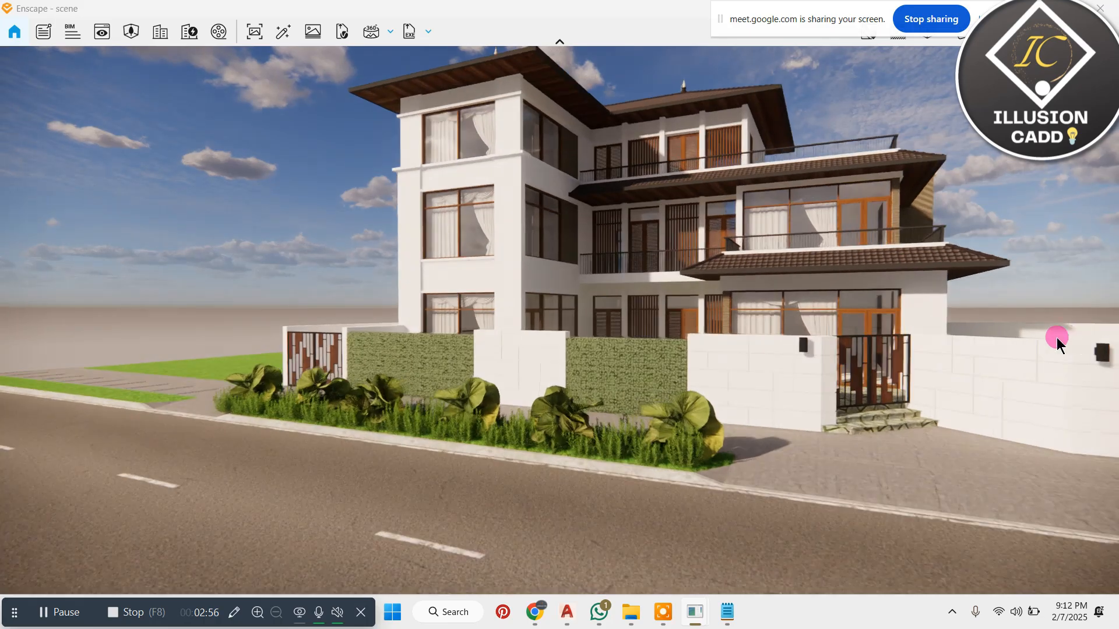
scroll(1095, 349, "down", 2)
key("d")
key("d")
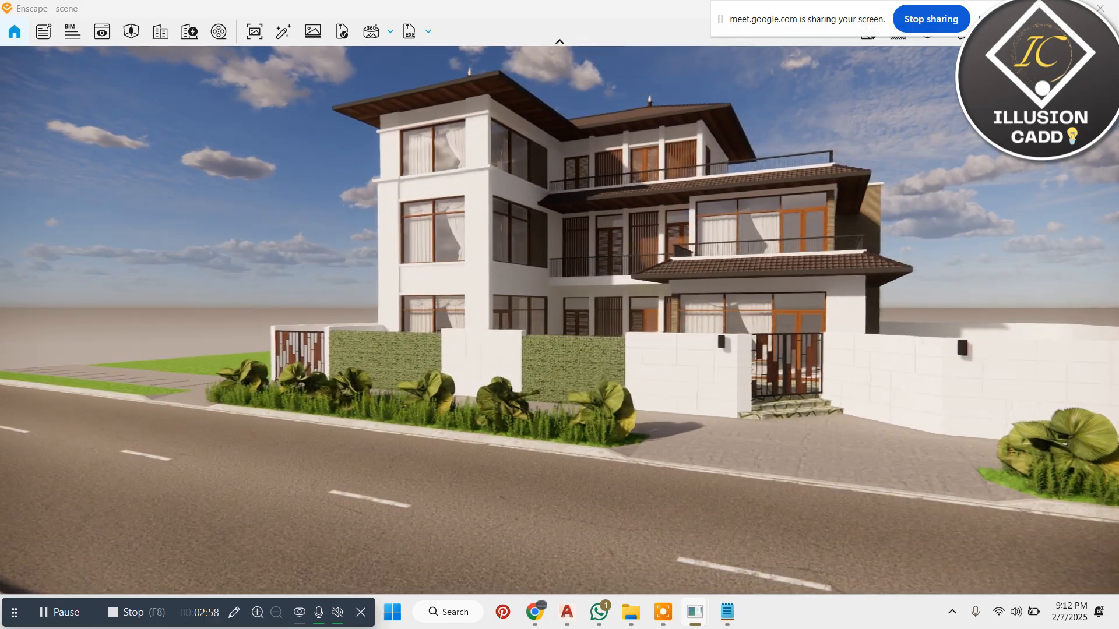
middle_click_drag(1090, 353, 1026, 355)
right_click_drag(749, 339, 485, 425)
scroll(519, 279, "down", 3)
scroll(650, 414, "up", 5)
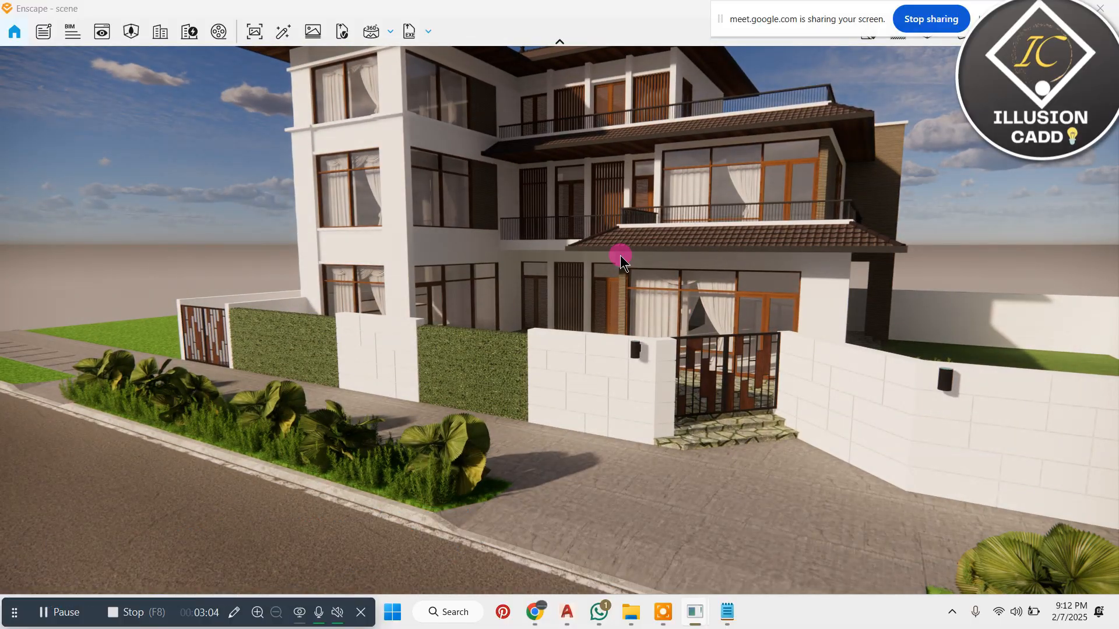
Step: Move the screen-sharing bar clear of the Enscape toolbar and view the house from across the road
left_click_drag(802, 23, 953, 69)
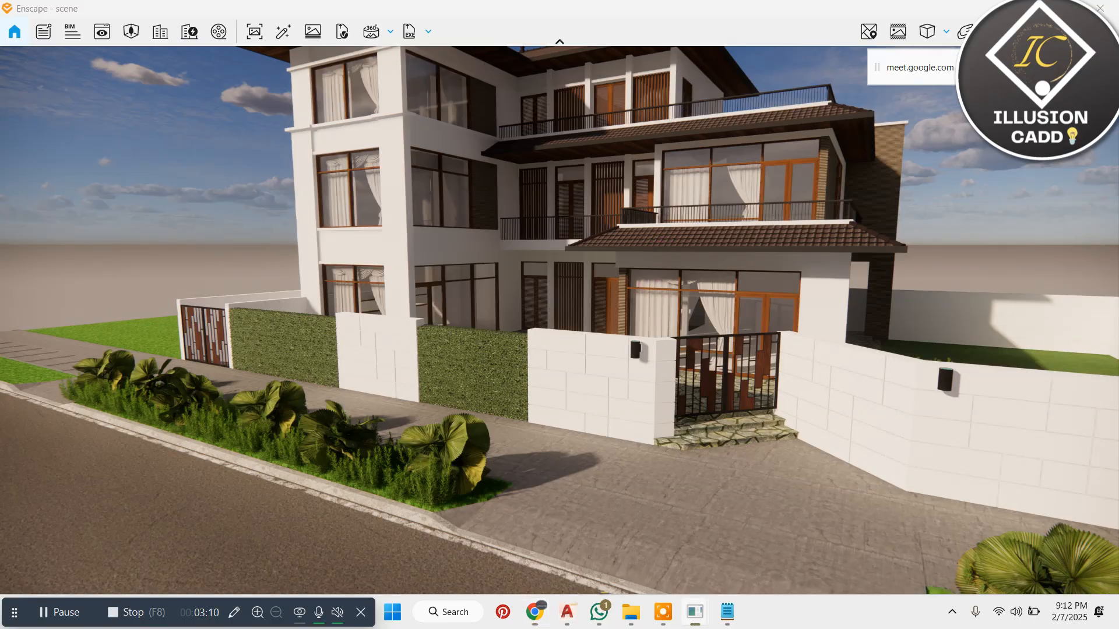
right_click_drag(192, 349, 262, 350)
right_click_drag(107, 371, 130, 369)
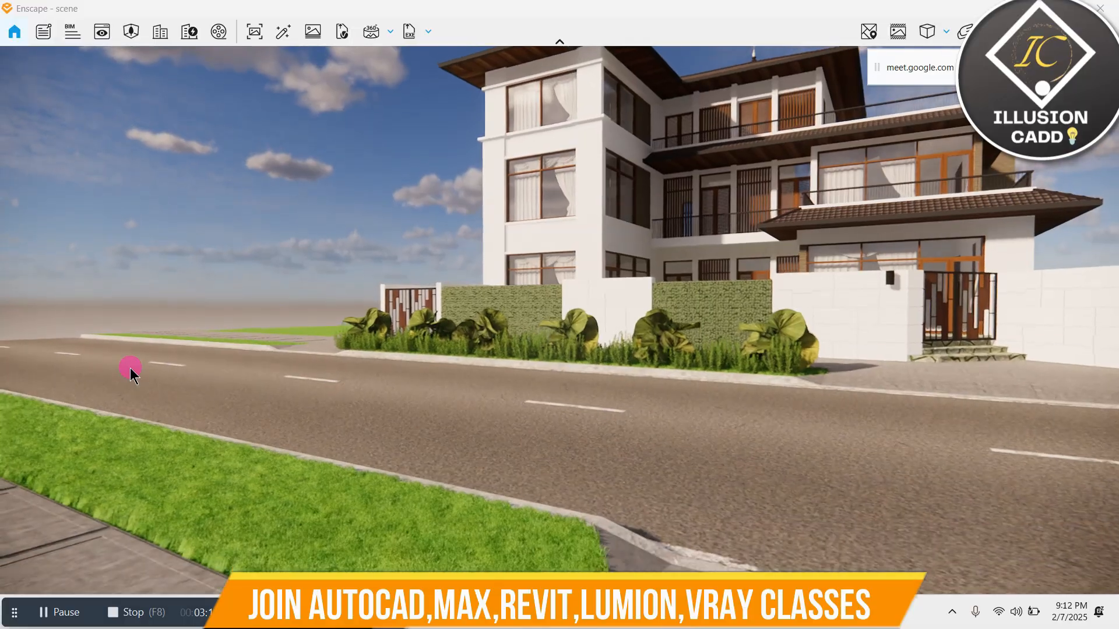
Step: View the rendered house from a low viewpoint at the grass verge across the road
scroll(204, 521, "up", 2)
right_click_drag(254, 486, 238, 412)
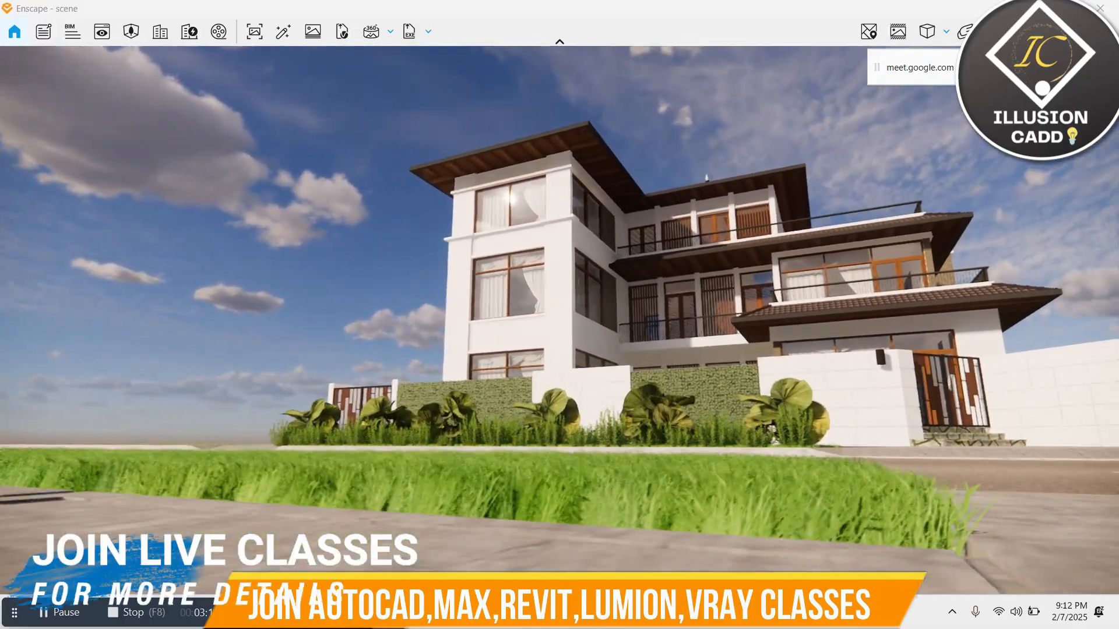
scroll(779, 432, "up", 1)
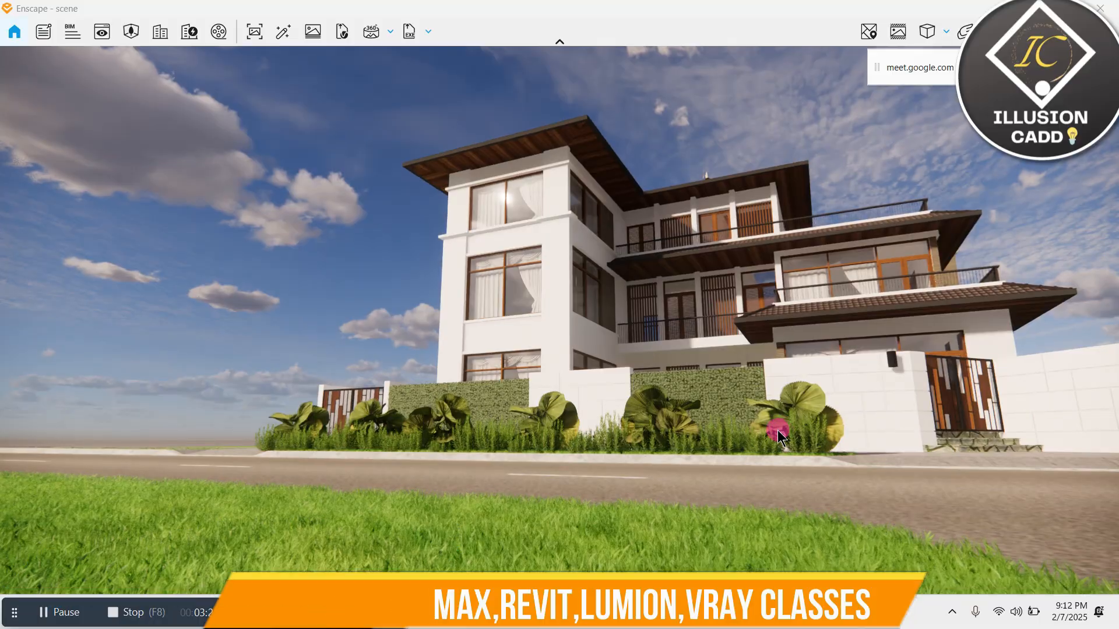
right_click_drag(779, 432, 753, 424)
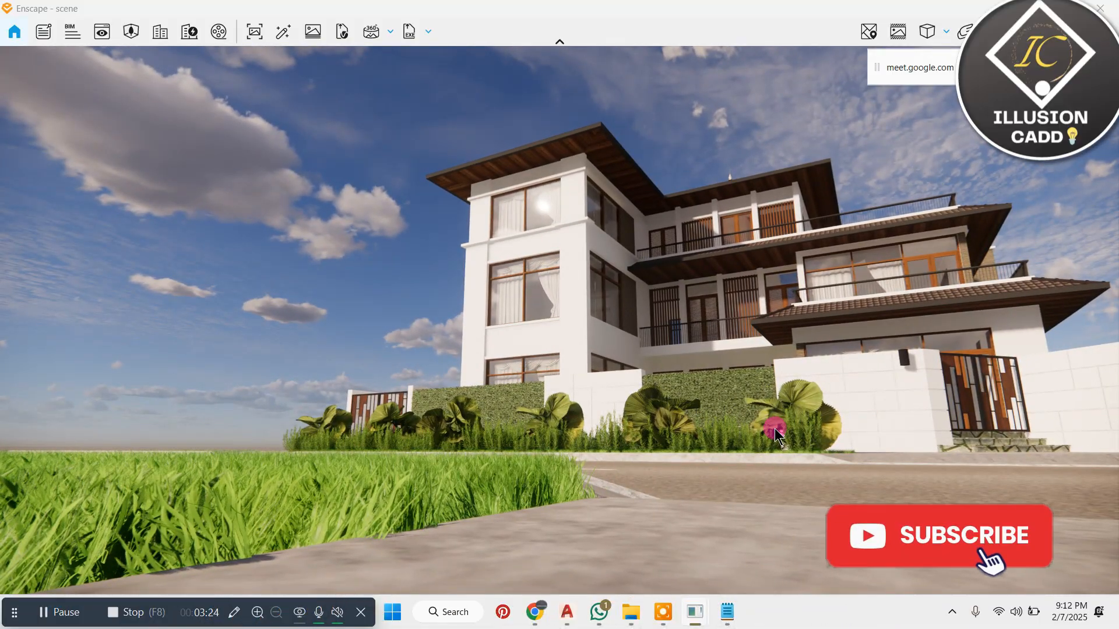
scroll(651, 377, "down", 1)
mouse_move(571, 254)
right_mouse_down()
mouse_move(562, 233)
mouse_move(534, 325)
mouse_move(595, 226)
mouse_move(593, 256)
right_mouse_up()
Step: Raise the viewpoint and shift it along the road to examine the entrance gate, boundary wall and both planting beds
middle_click_drag(559, 102, 556, 160)
middle_click_drag(836, 57, 816, 95)
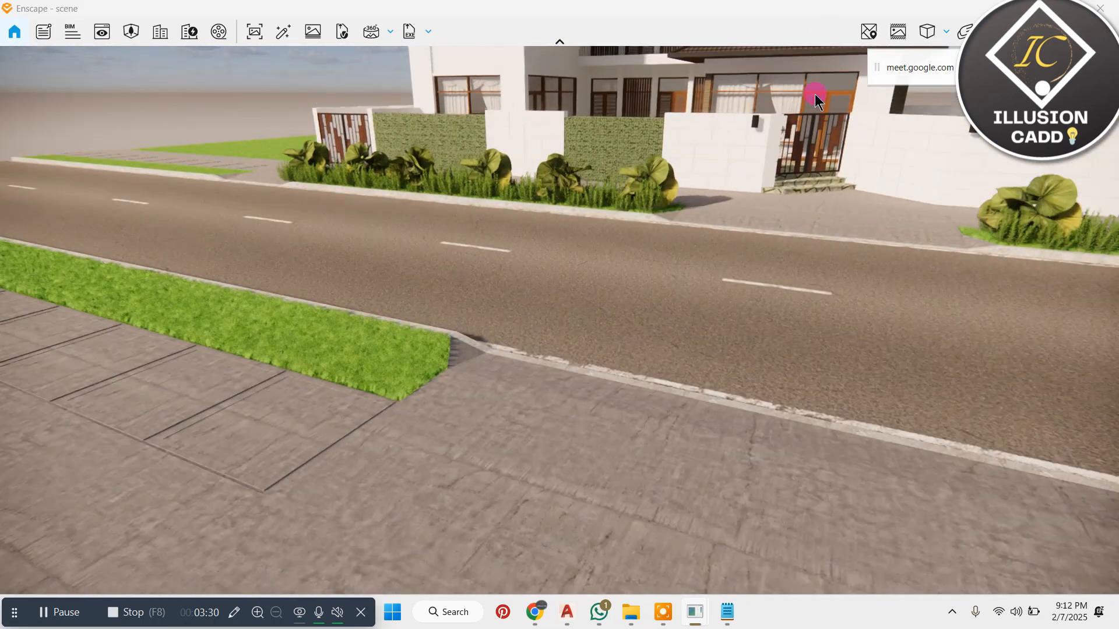
middle_click_drag(640, 134, 611, 149)
middle_click_drag(720, 178, 685, 202)
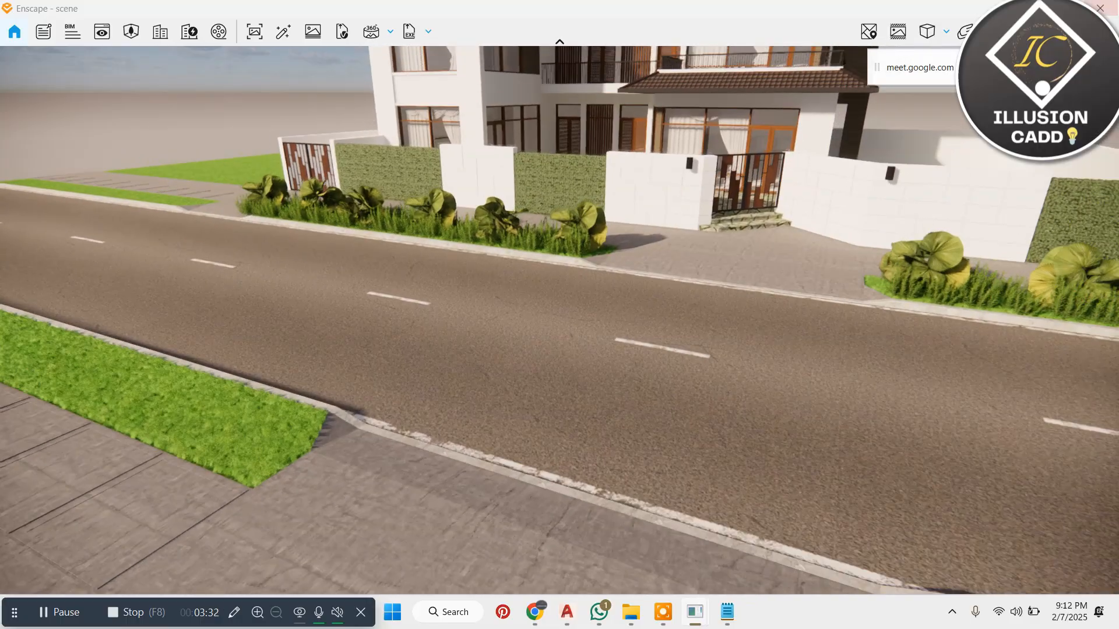
middle_click(900, 63)
right_click_drag(623, 329, 649, 247)
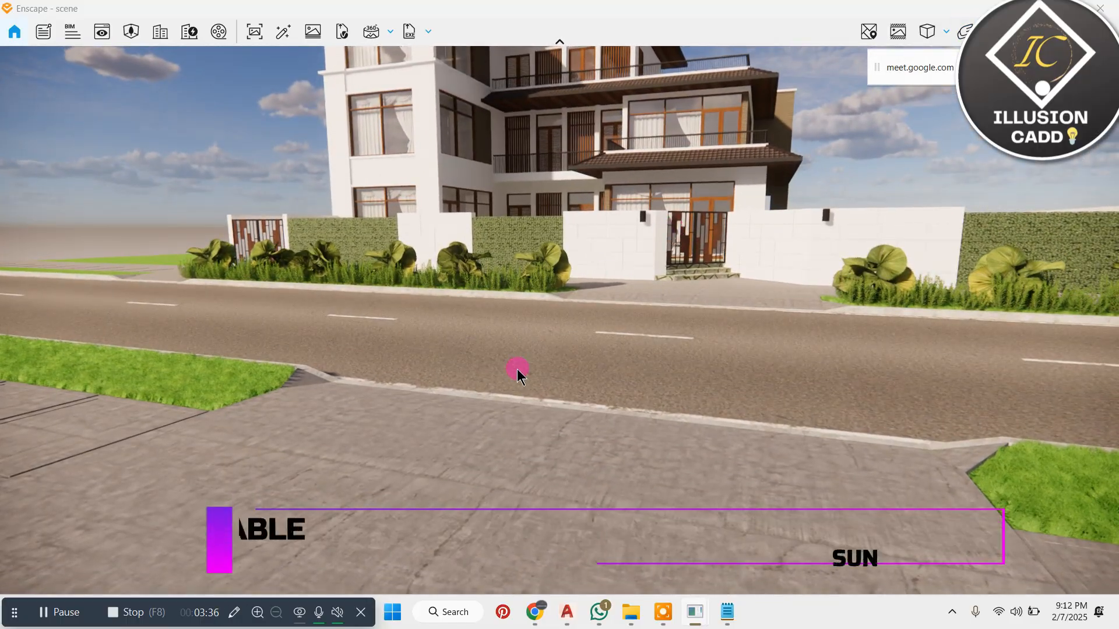
scroll(568, 367, "up", 3)
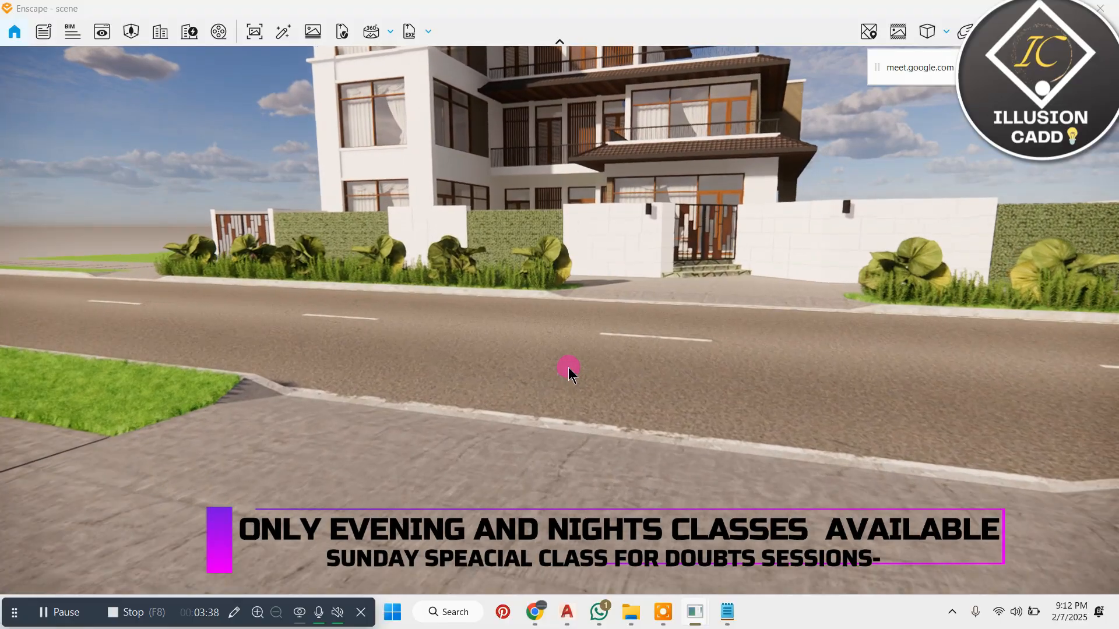
Step: Fly the camera toward the house, down below the ground, and back up above the boundary wall to look into the yard
key("q")
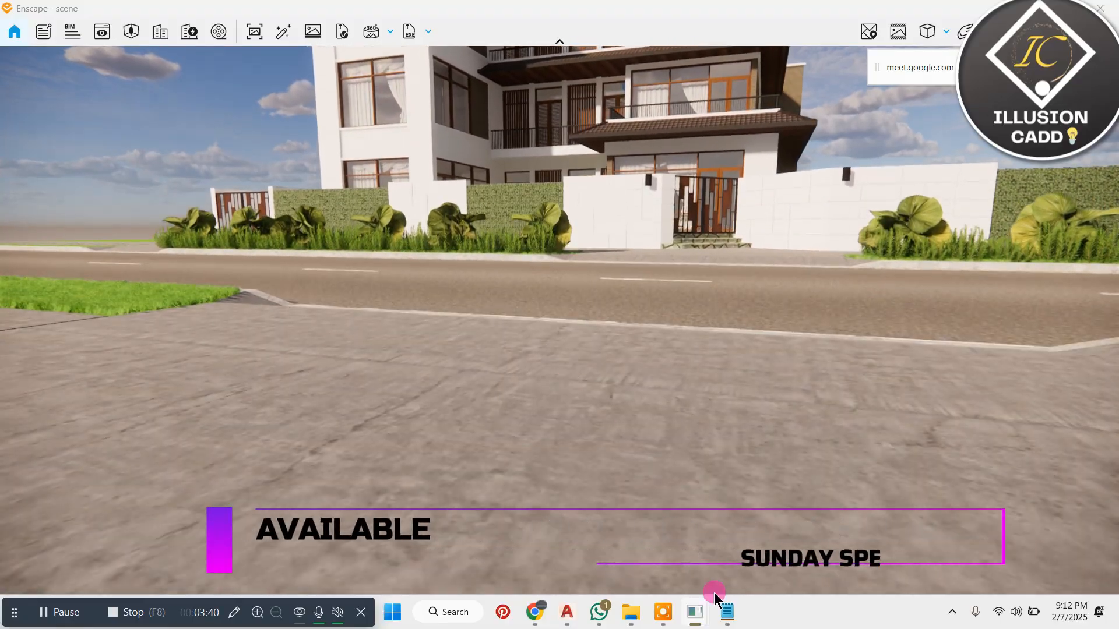
key("w")
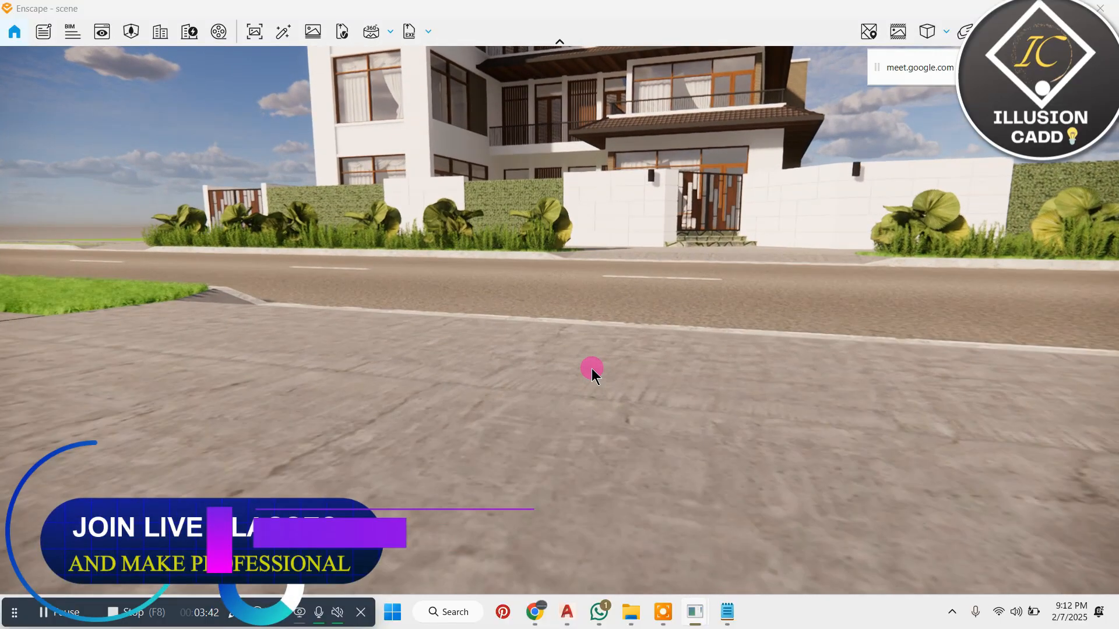
key("w")
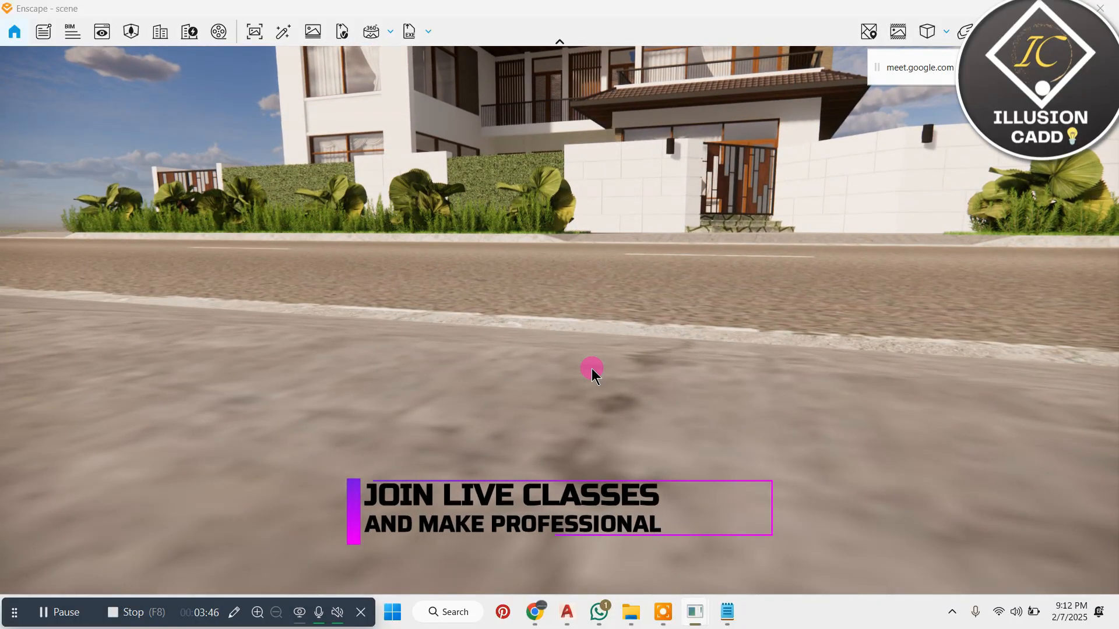
key("q")
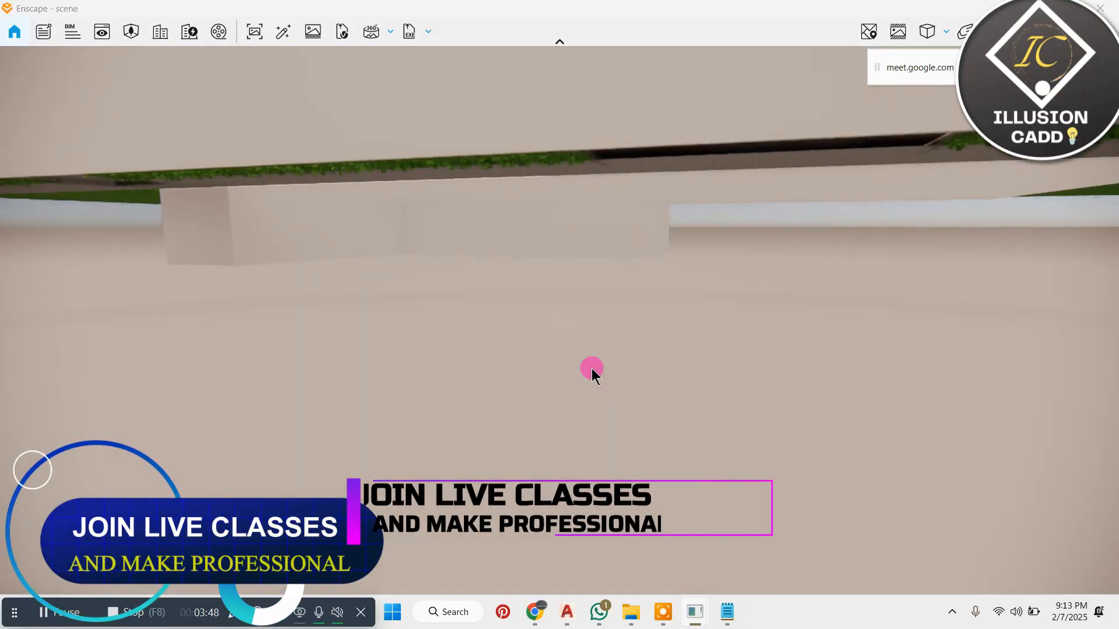
key("q")
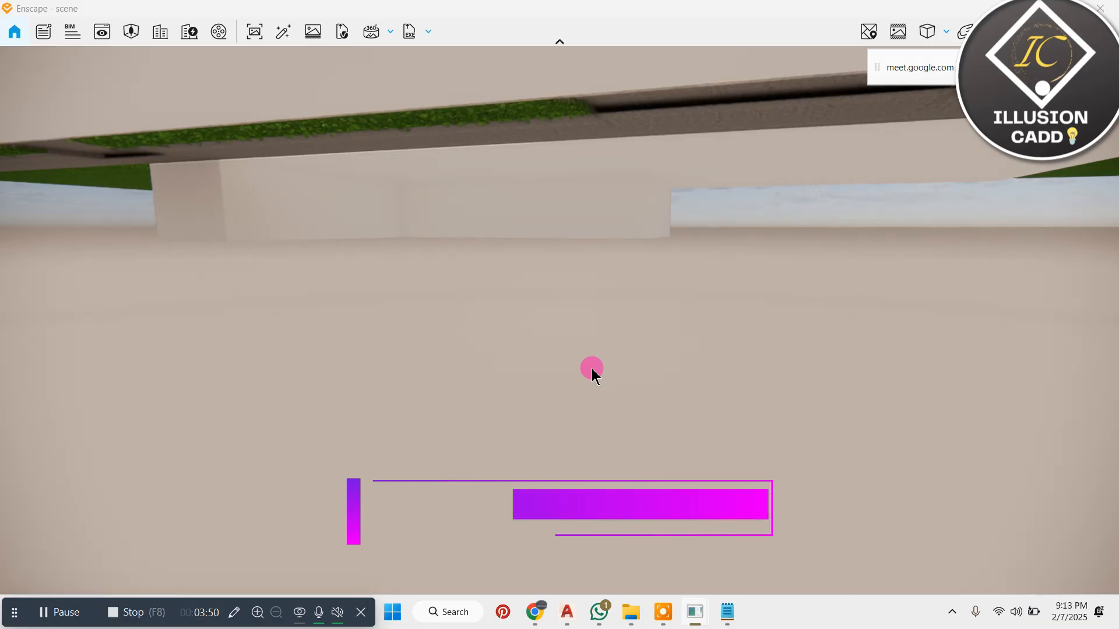
key("e")
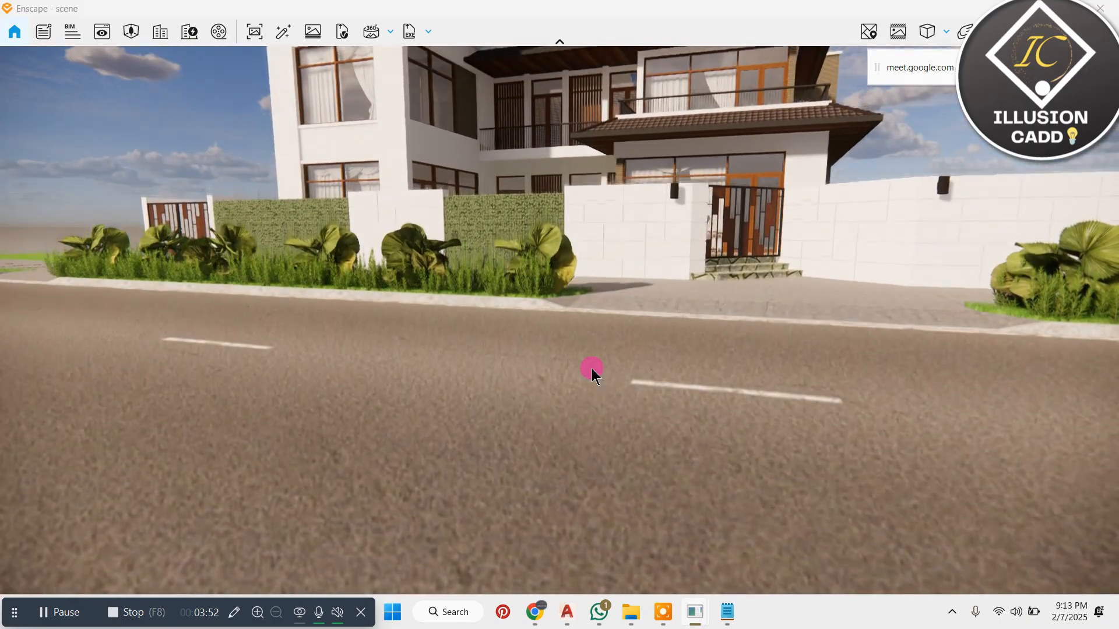
key("e")
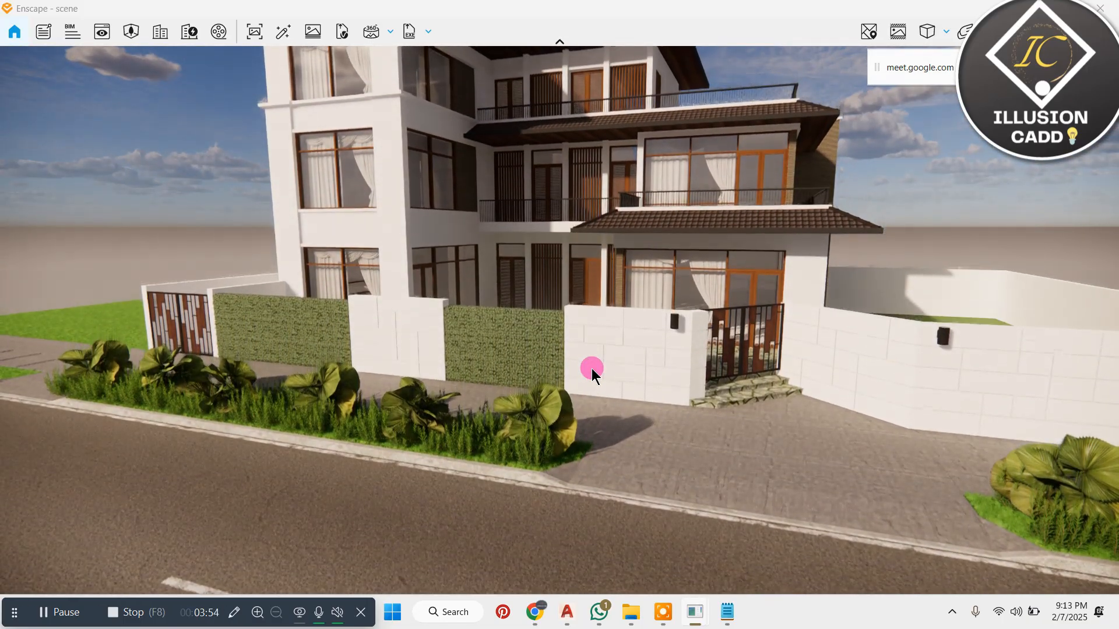
key("e")
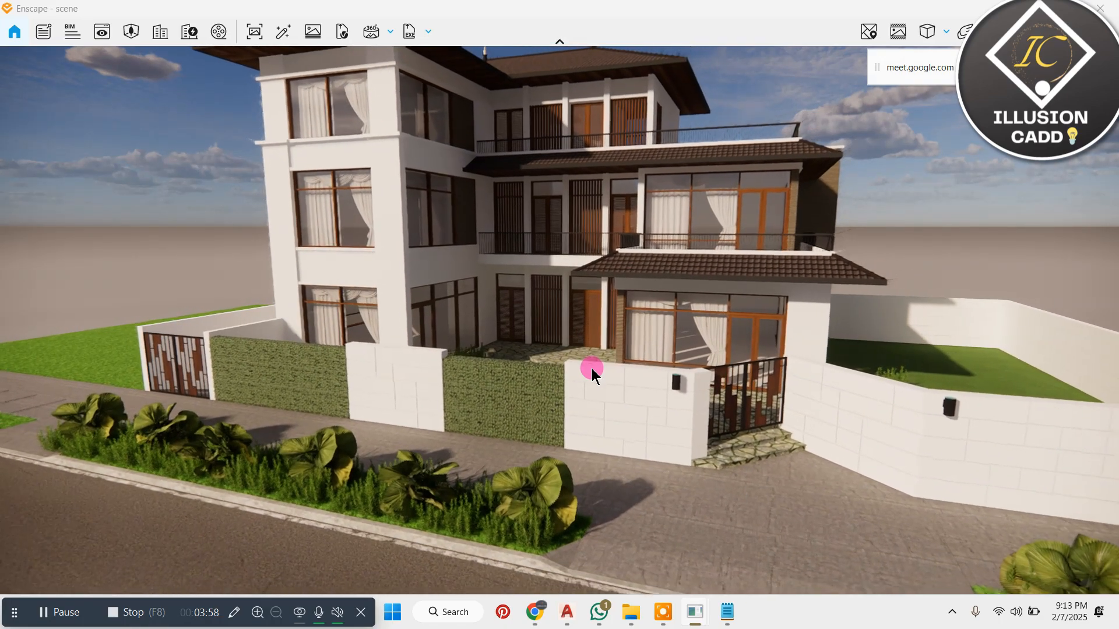
Step: Back the camera away from the house, lower it to street level and raise it above the wall again
key("s")
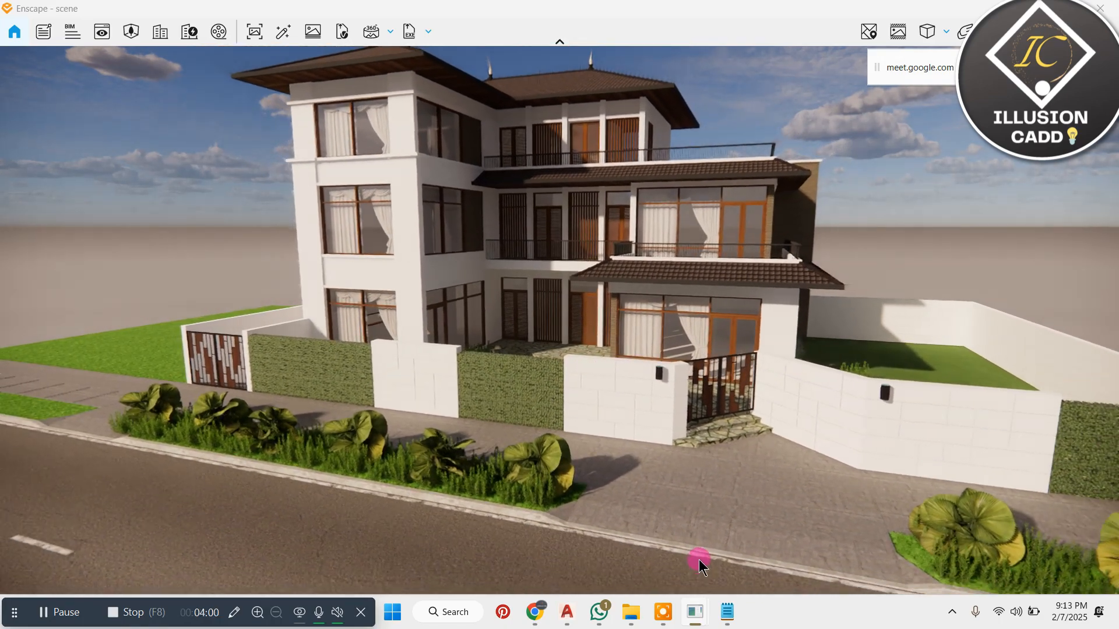
key("q")
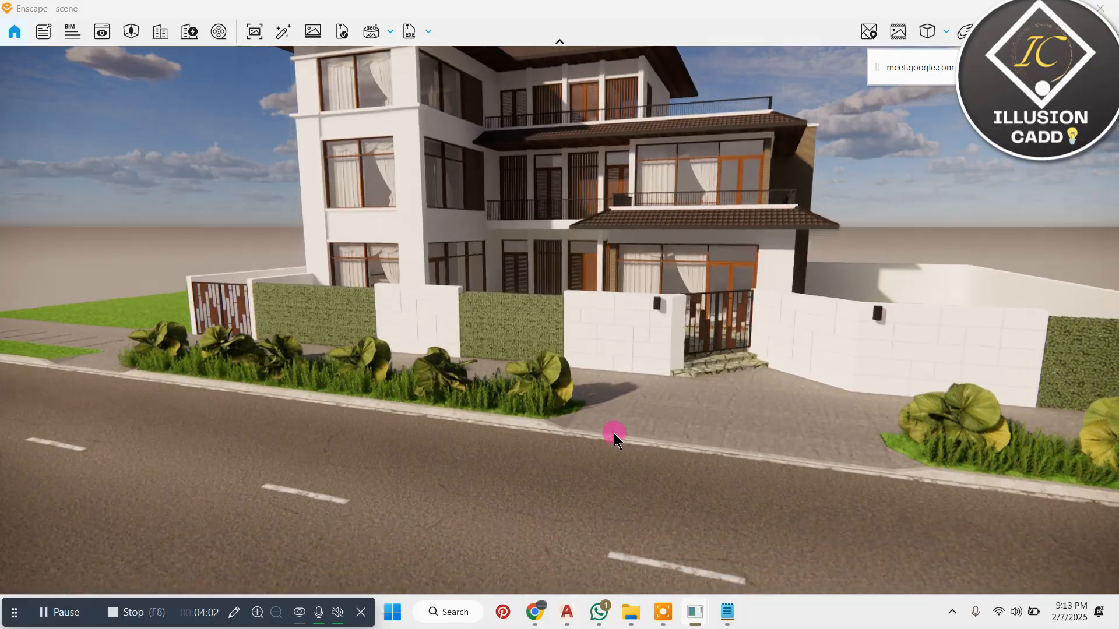
key("q")
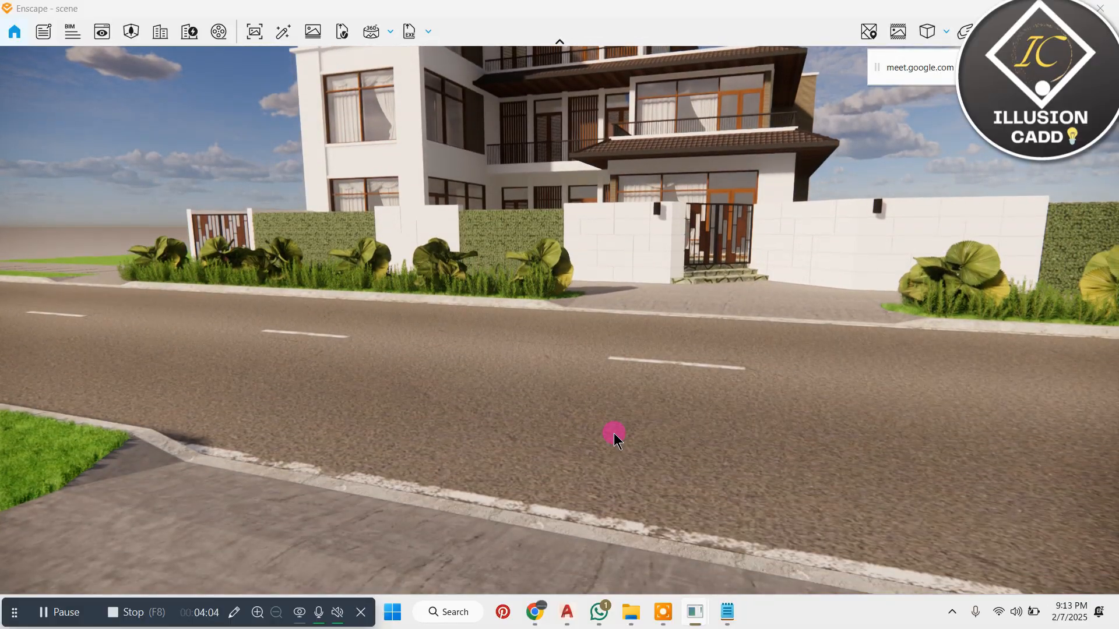
key("q")
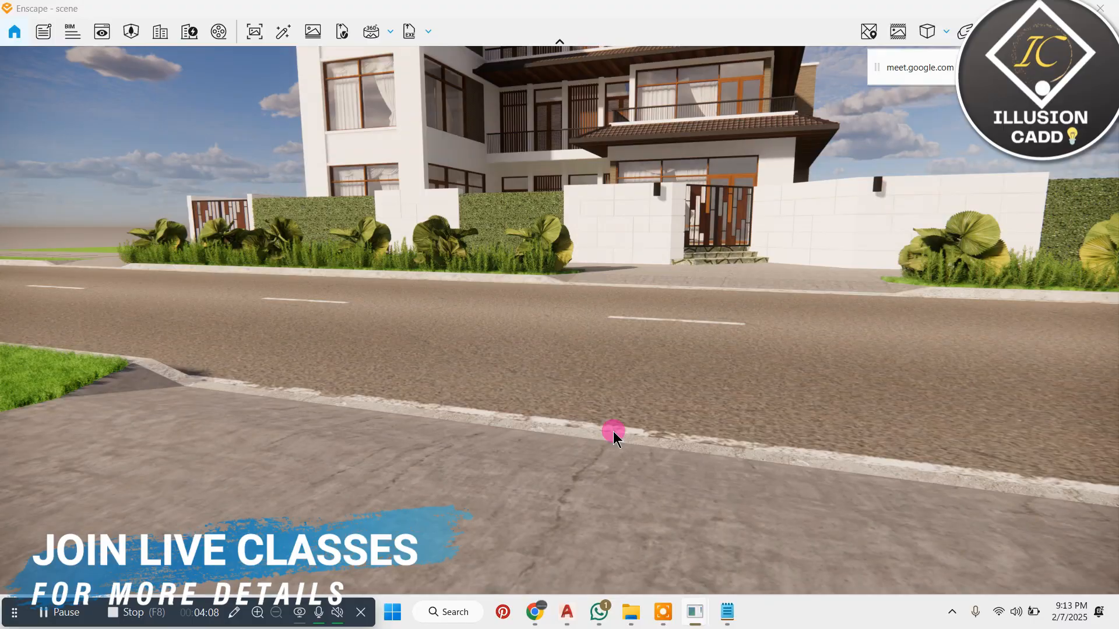
key("e")
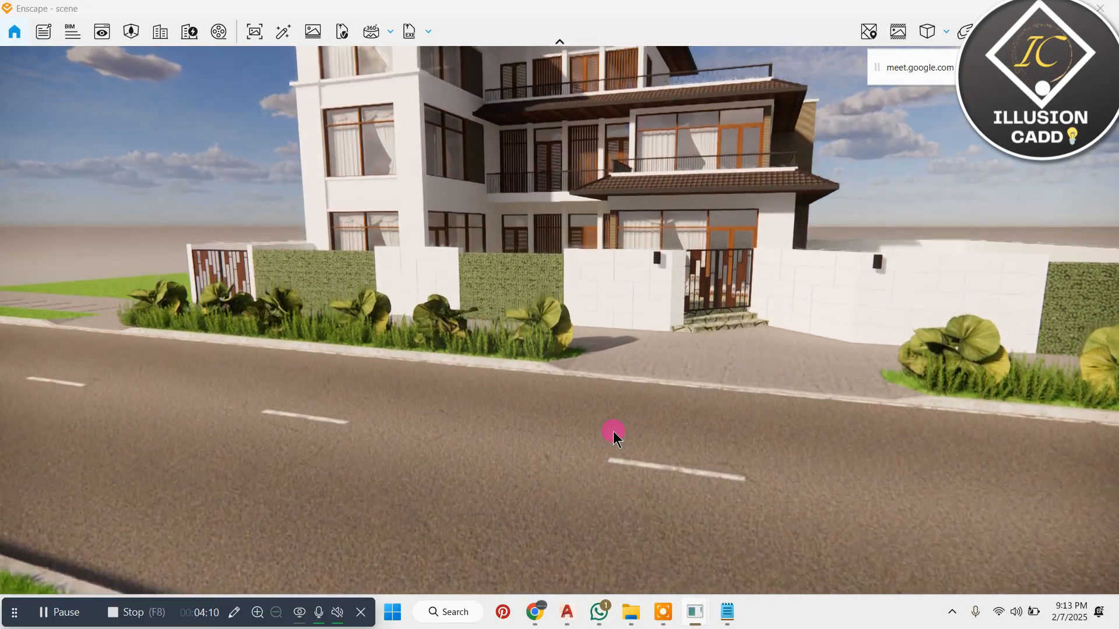
key("e")
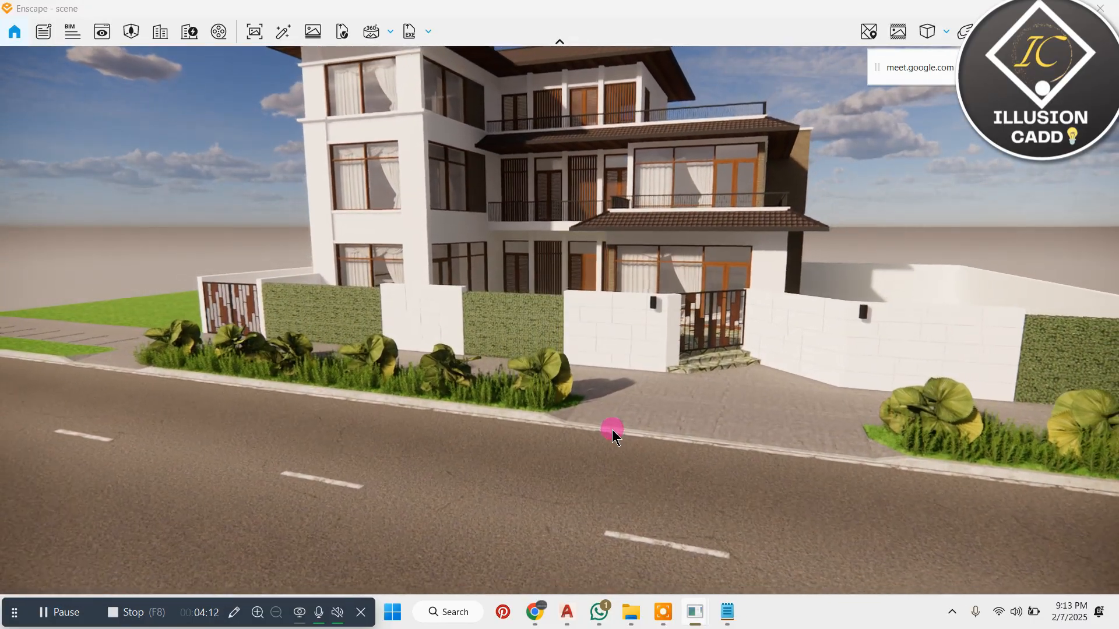
Step: Move the camera backward and forward in front of the house and turn it to view the facade along the street
key("s")
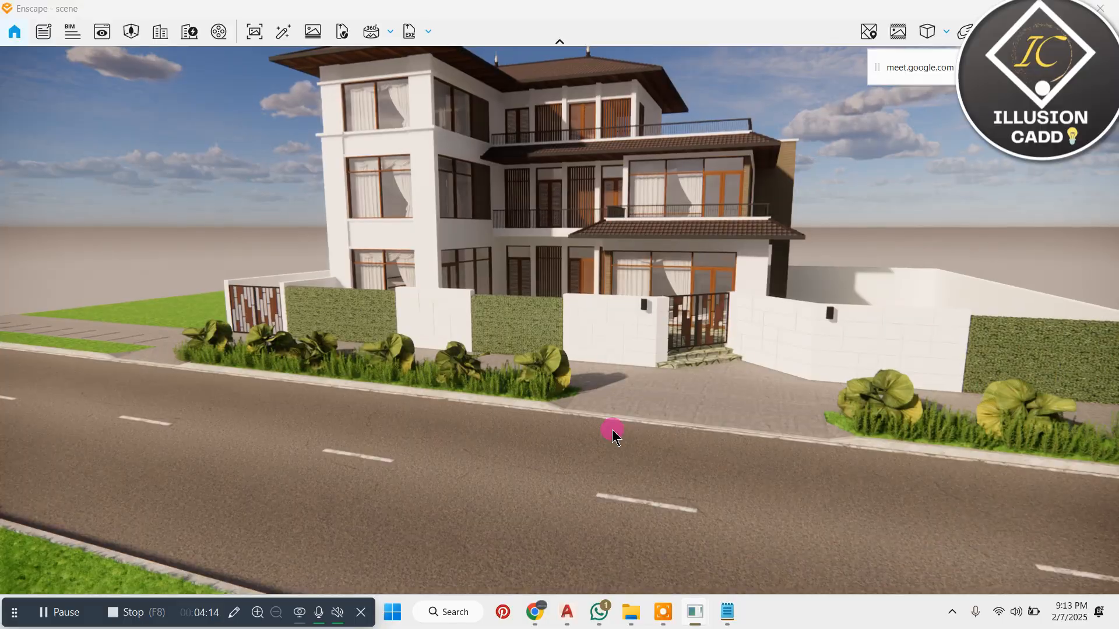
key("w")
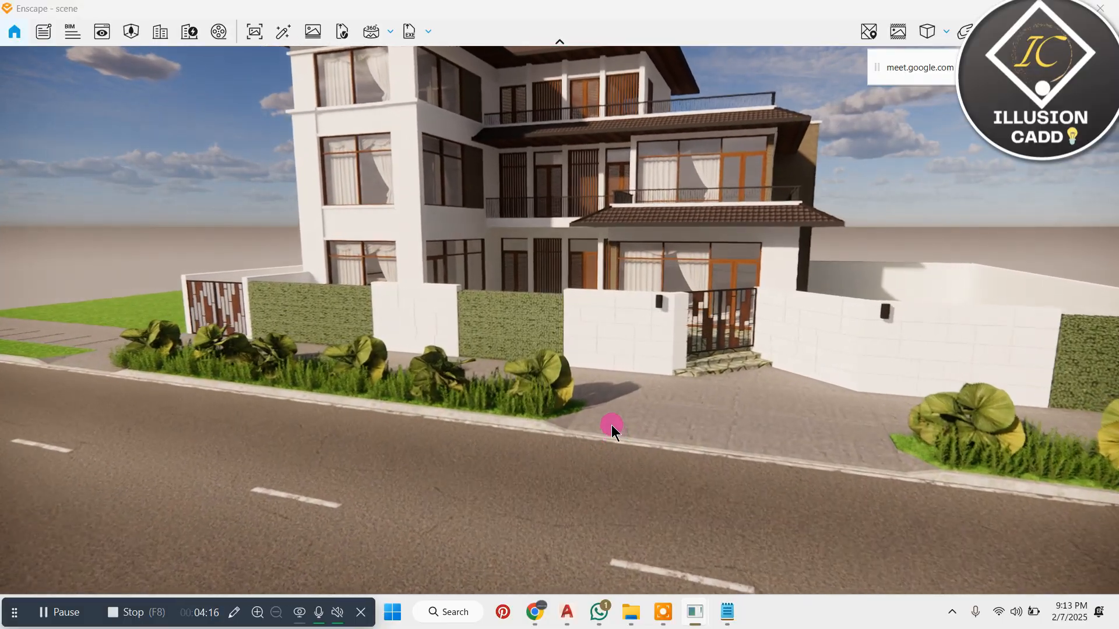
key("s")
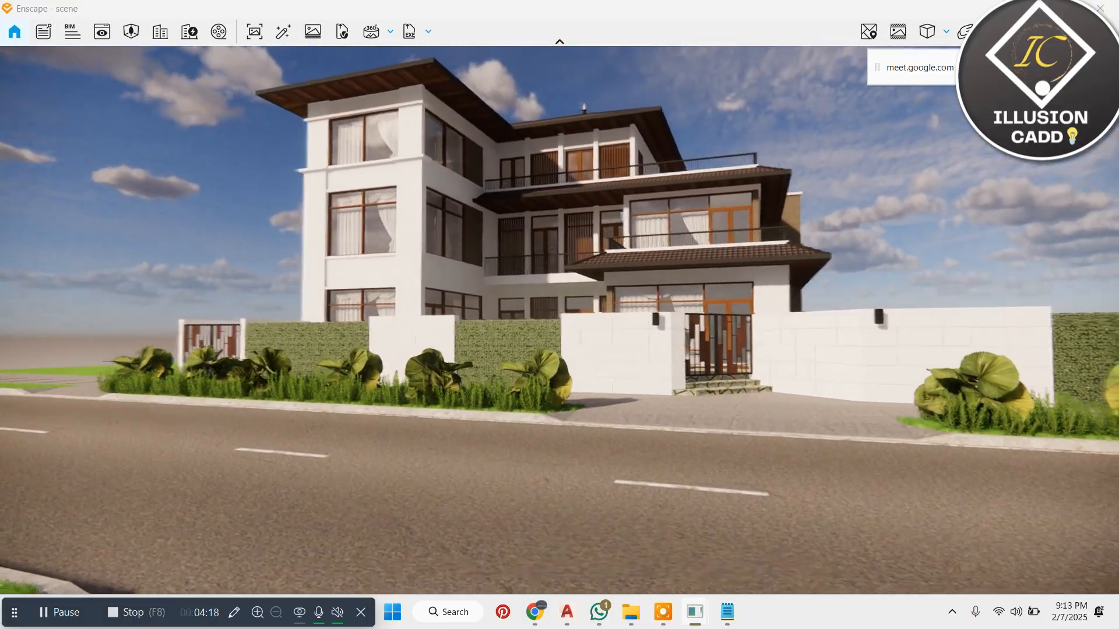
key("w")
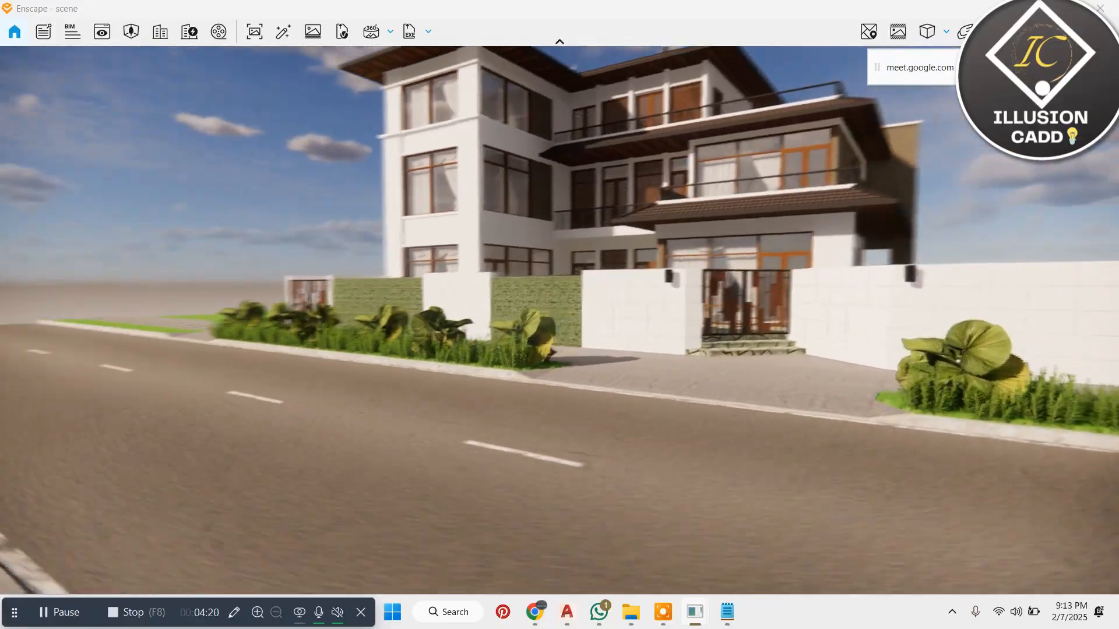
right_click_drag(560, 320, 571, 343)
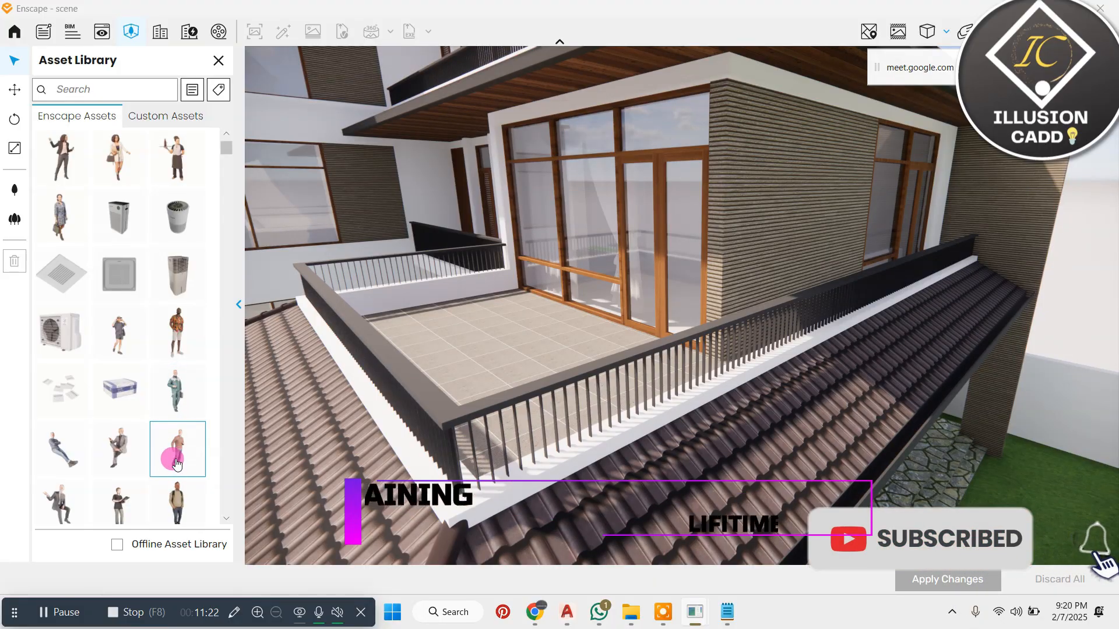
Step: Place the standing person holding an open book from the Enscape assets on the tiled balcony above the tiled roof
scroll(175, 466, "down", 1)
left_click(123, 452)
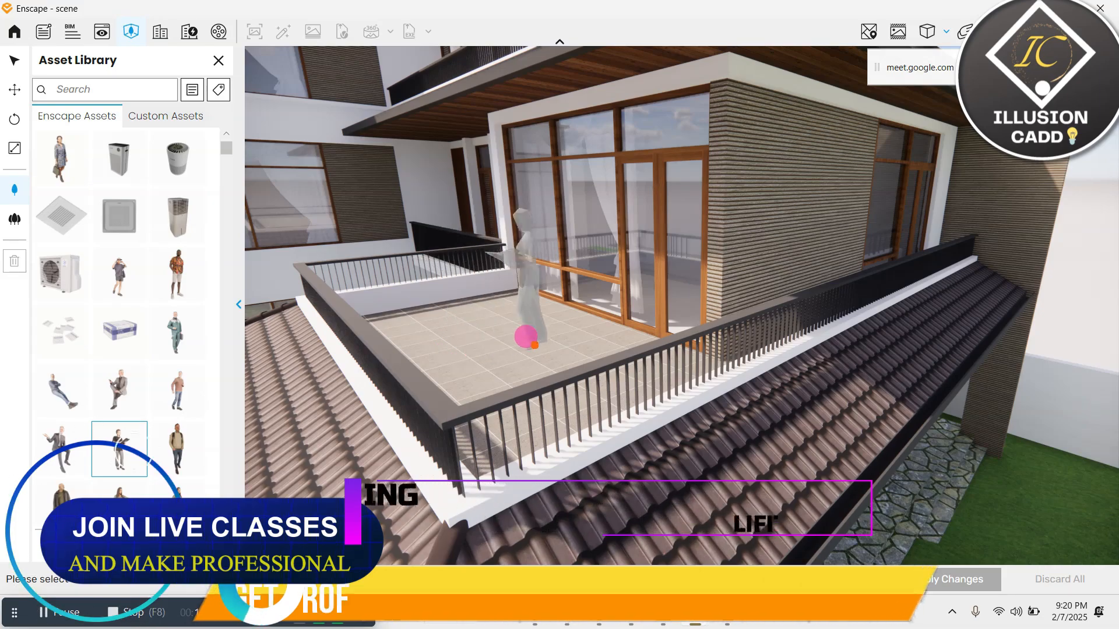
left_click(529, 335)
middle_click_drag(456, 343, 515, 340)
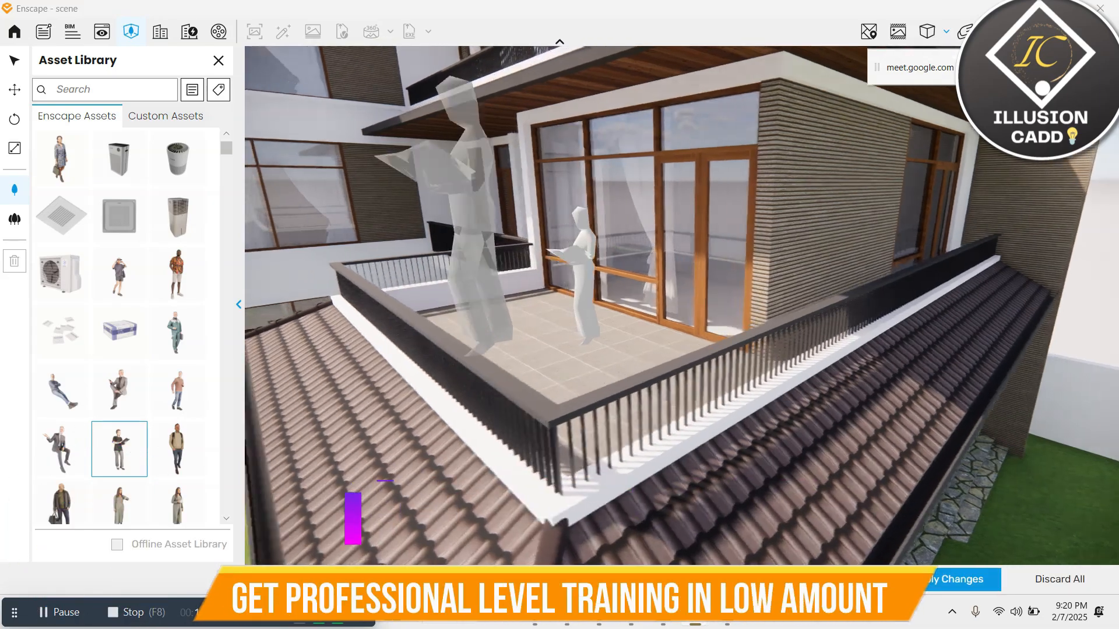
scroll(471, 348, "down", 3)
scroll(743, 386, "down", 3)
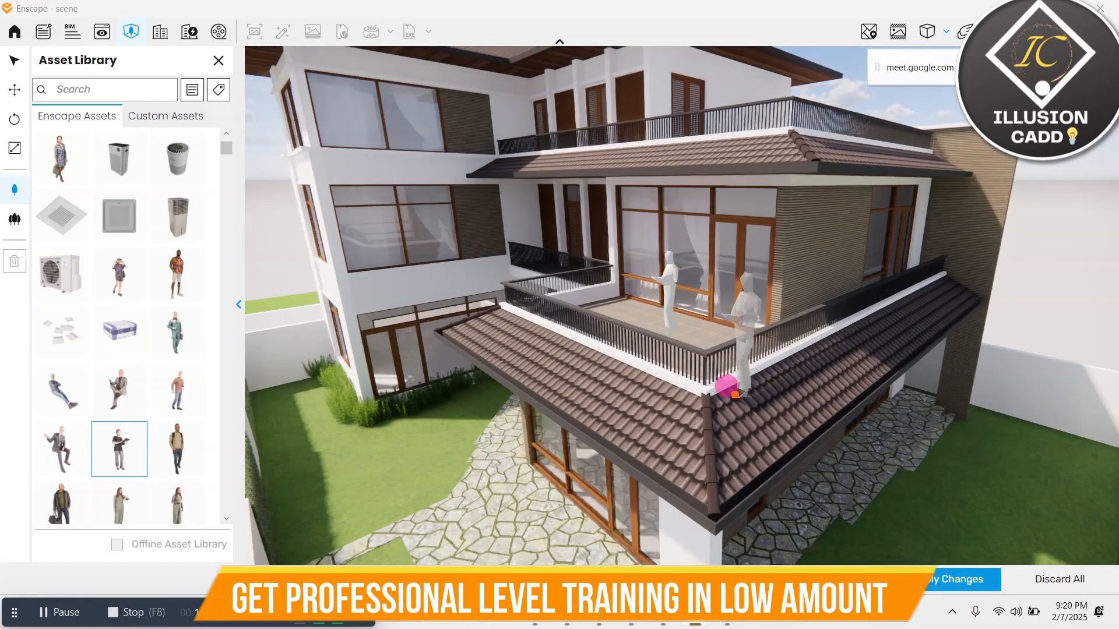
scroll(728, 388, "down", 3)
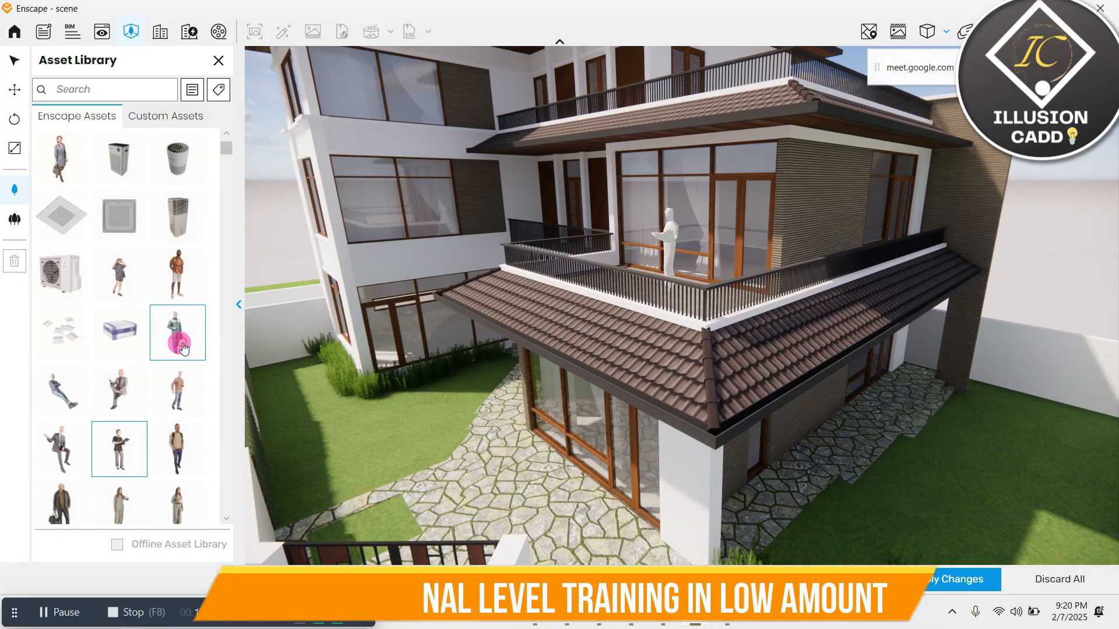
Step: Browse the people in the Enscape asset library for another figure to add to the house scene
left_click(176, 282)
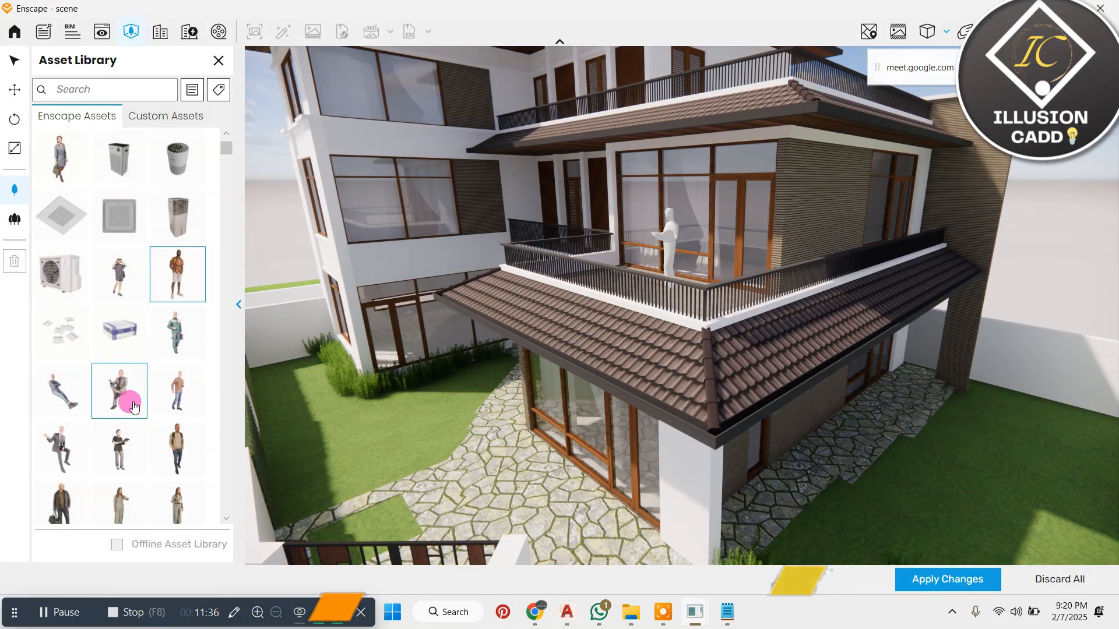
scroll(133, 406, "down", 5)
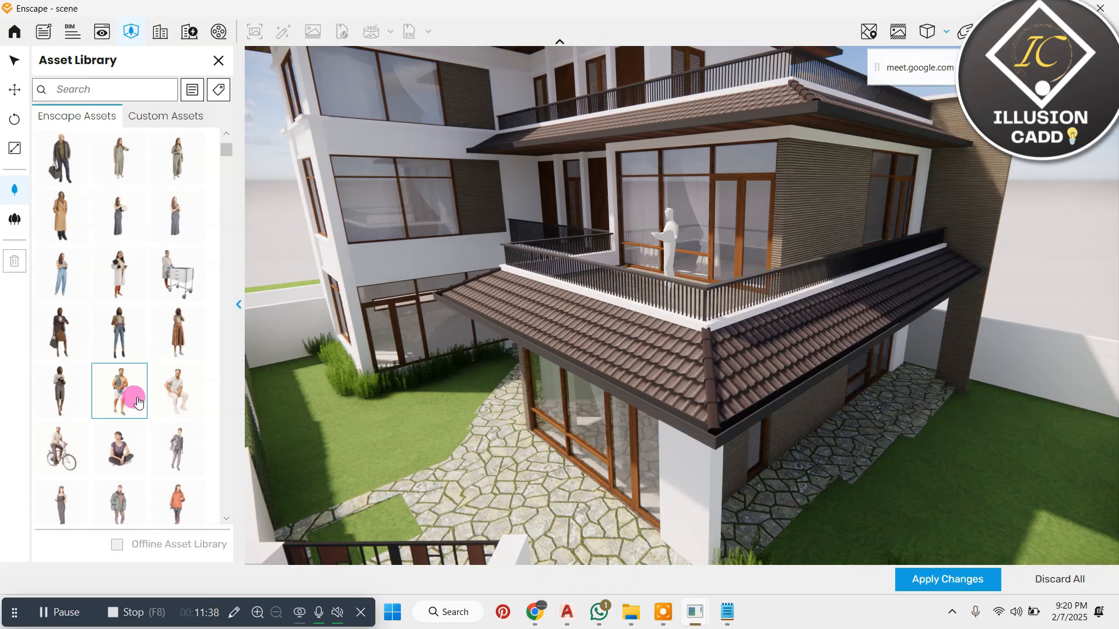
scroll(158, 422, "down", 1)
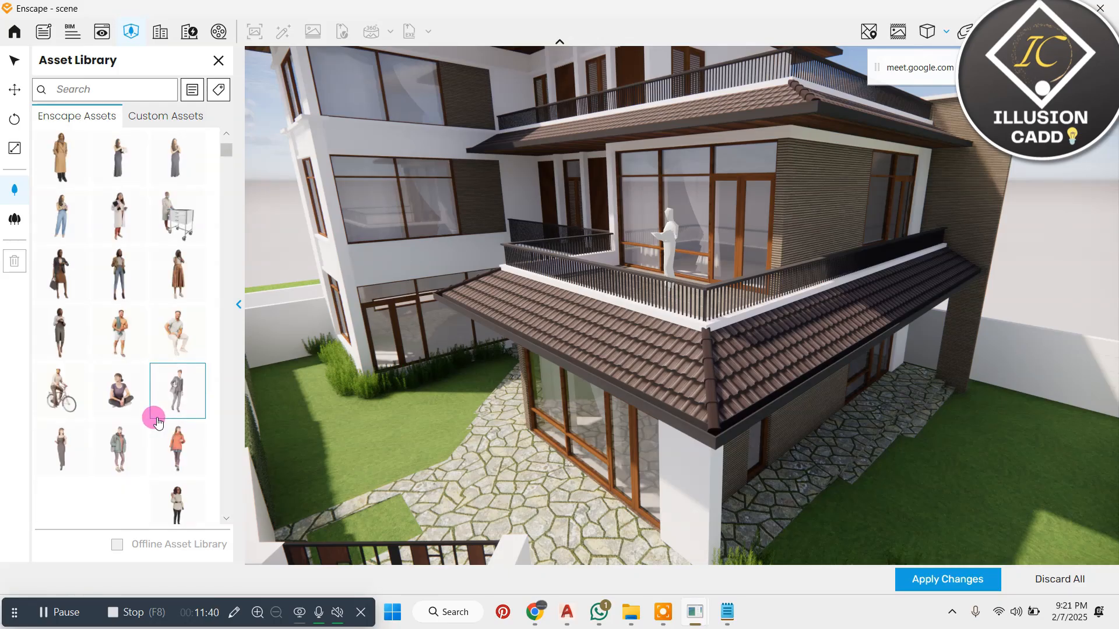
scroll(158, 422, "down", 1)
scroll(162, 415, "down", 2)
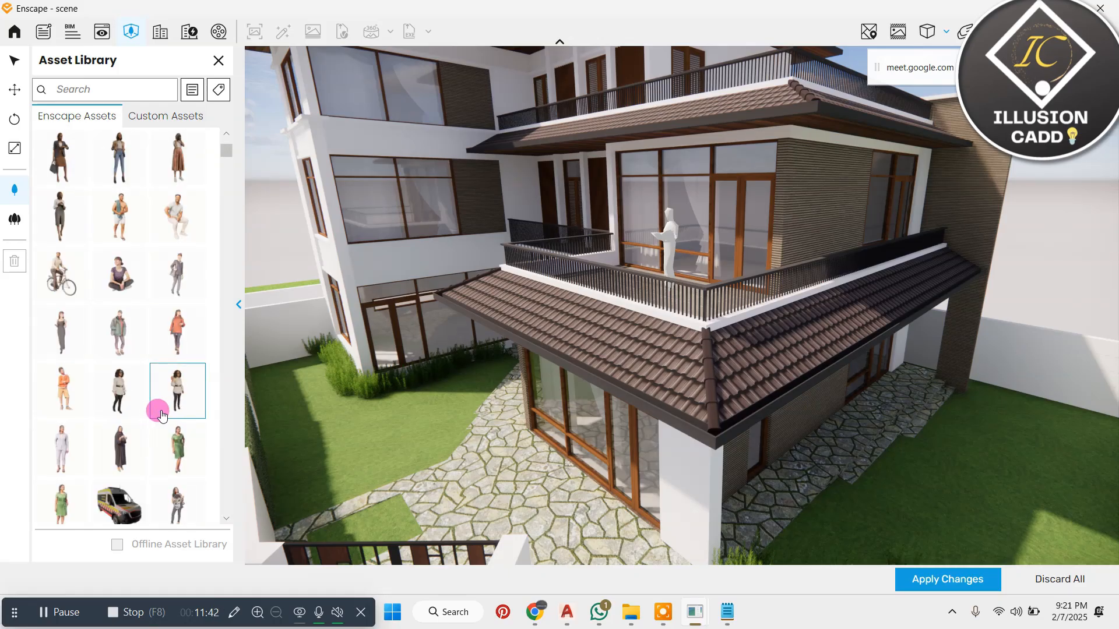
scroll(162, 415, "down", 2)
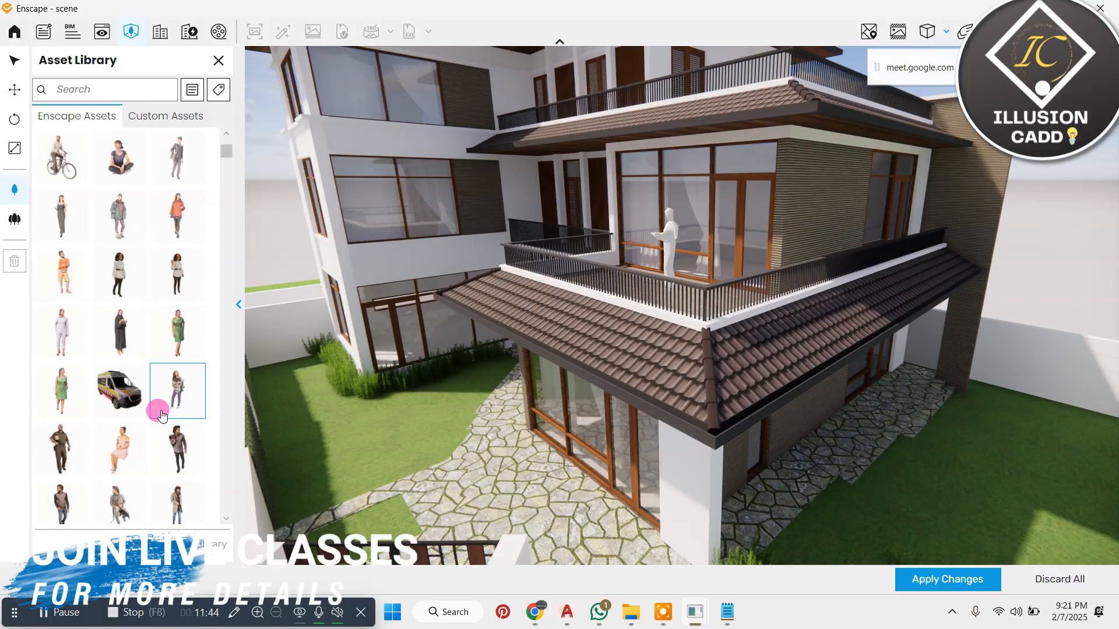
scroll(162, 415, "down", 1)
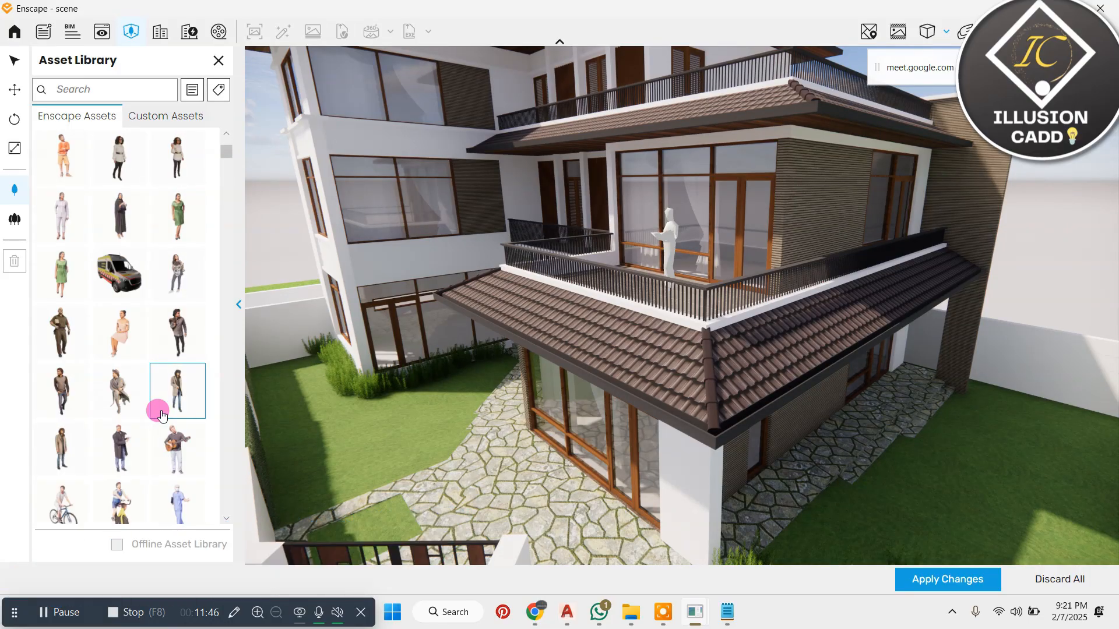
scroll(167, 411, "down", 1)
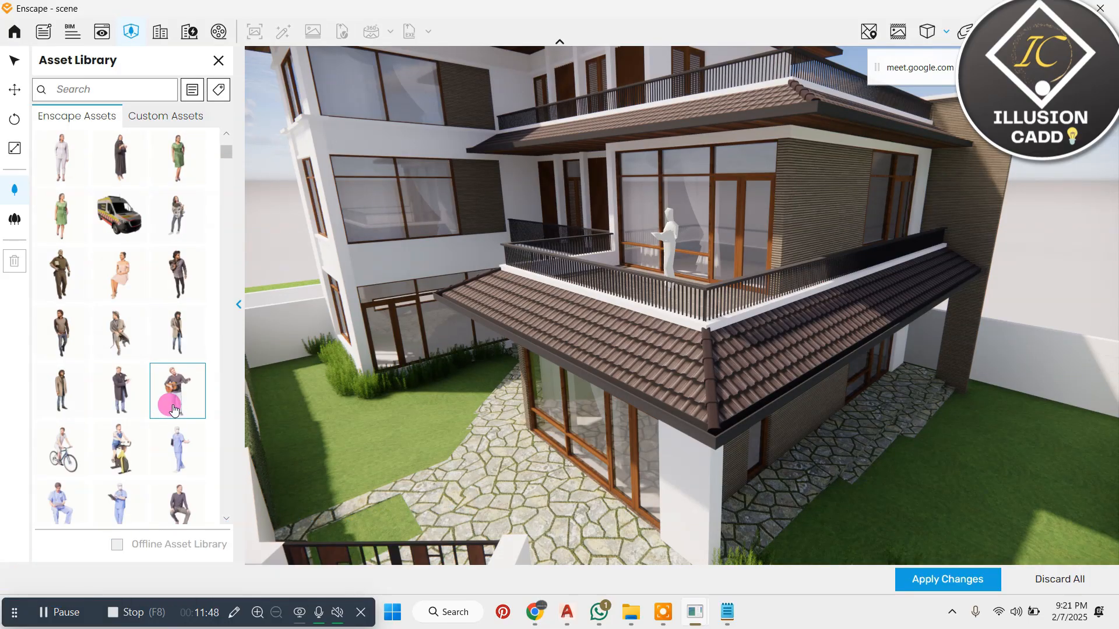
scroll(185, 411, "down", 1)
scroll(182, 411, "down", 2)
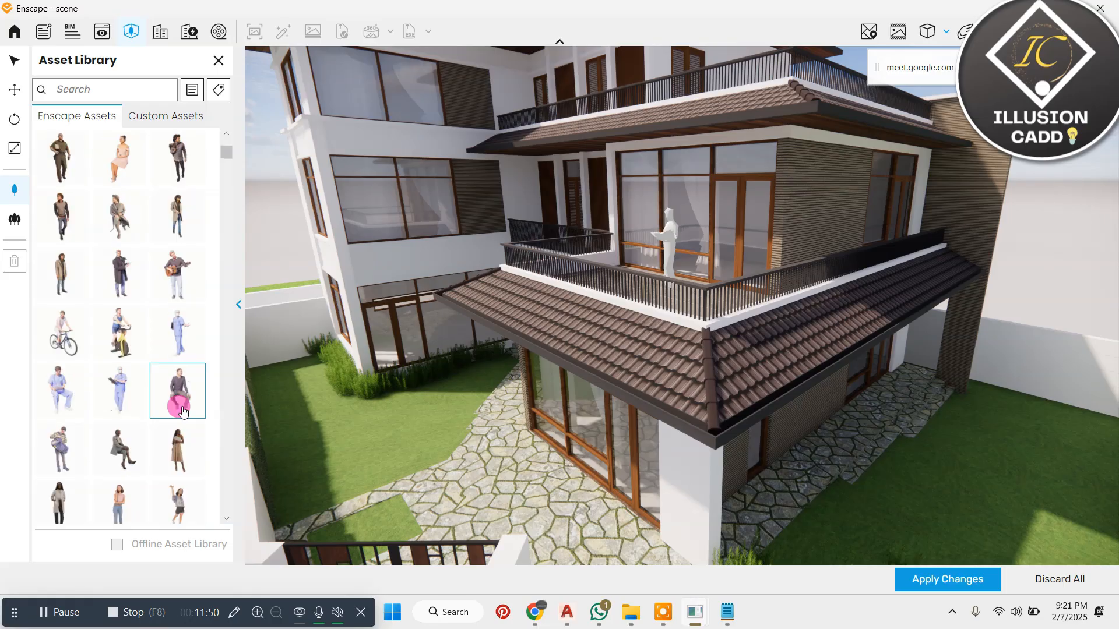
scroll(184, 410, "down", 4)
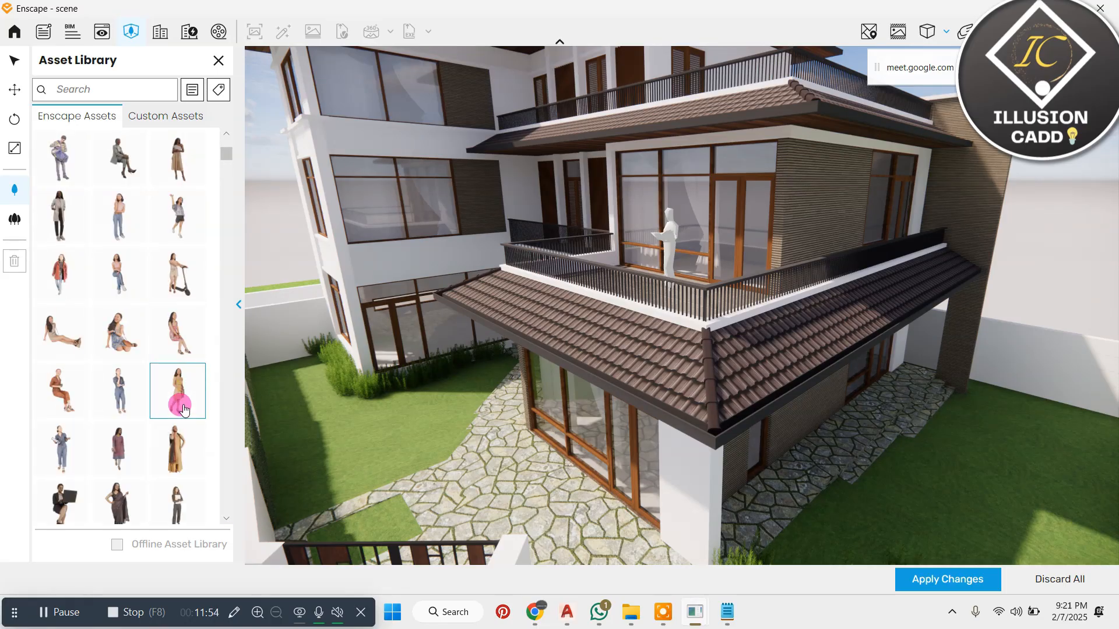
scroll(184, 409, "down", 2)
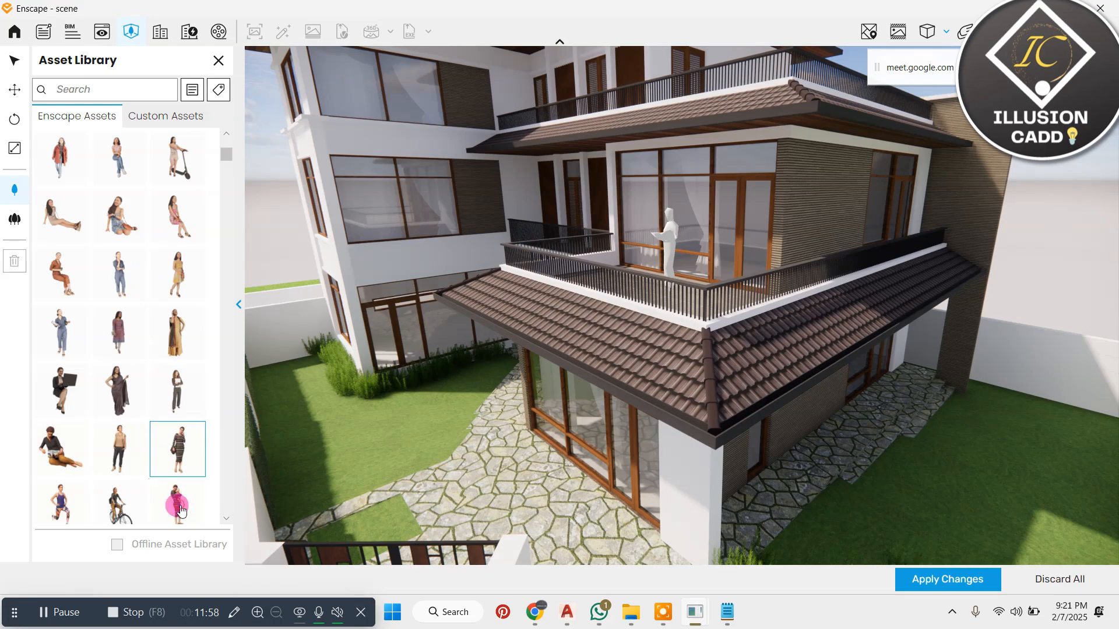
Step: Place the standing woman in dark clothing on the stone path by the ground-floor glazing and the two-person group on the tiled balcony
scroll(181, 510, "down", 1)
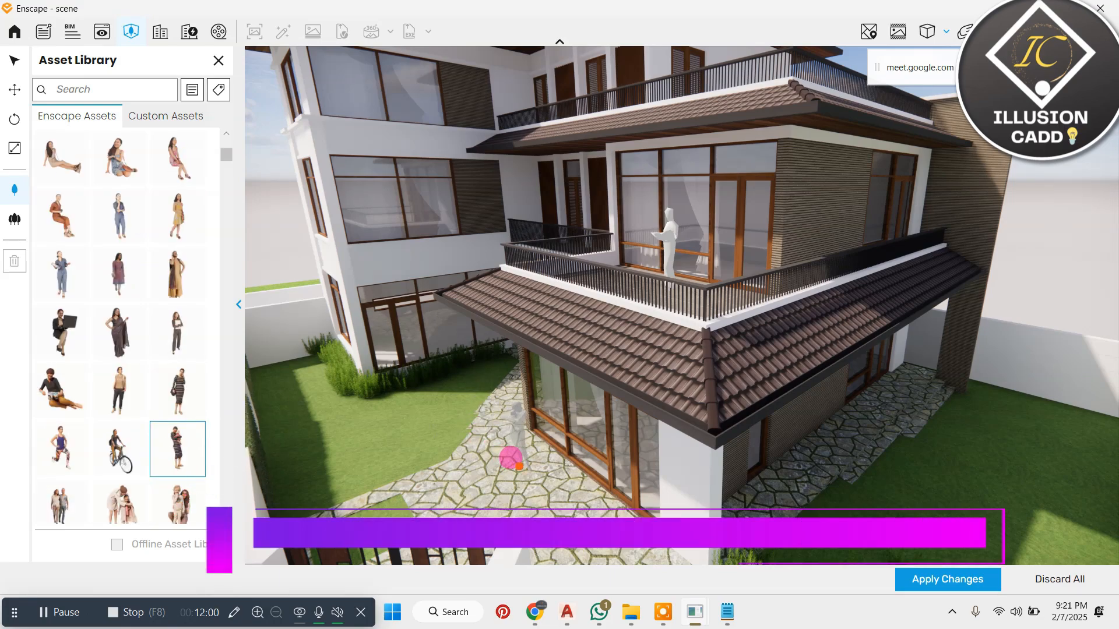
mouse_move(472, 439)
right_mouse_down()
mouse_move(468, 420)
mouse_move(468, 441)
right_mouse_up()
key("e")
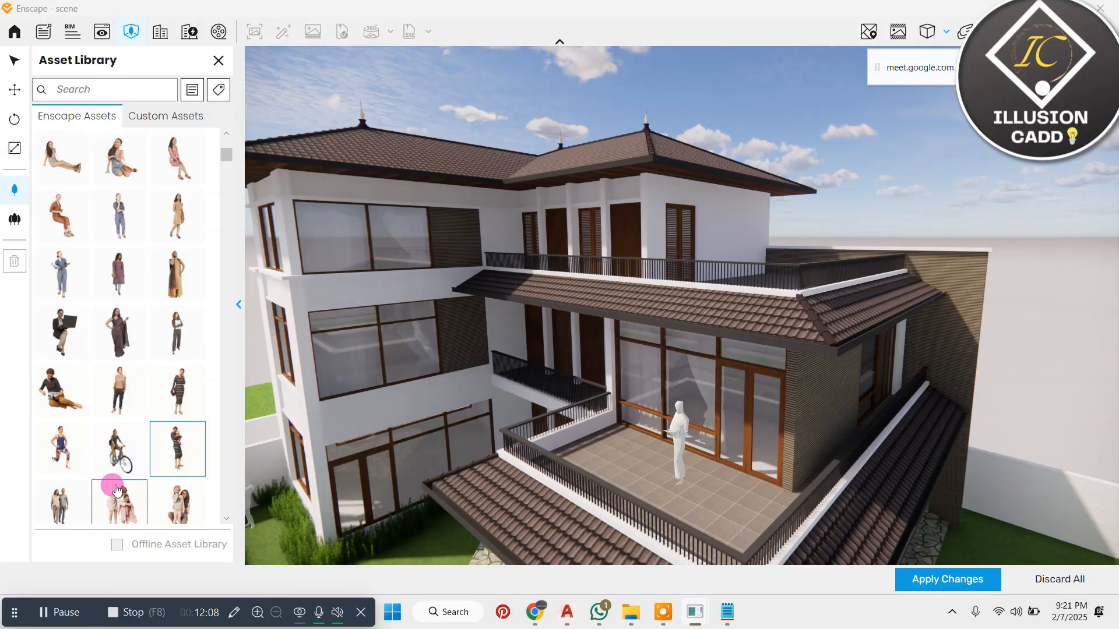
left_click(178, 504)
left_click(590, 489)
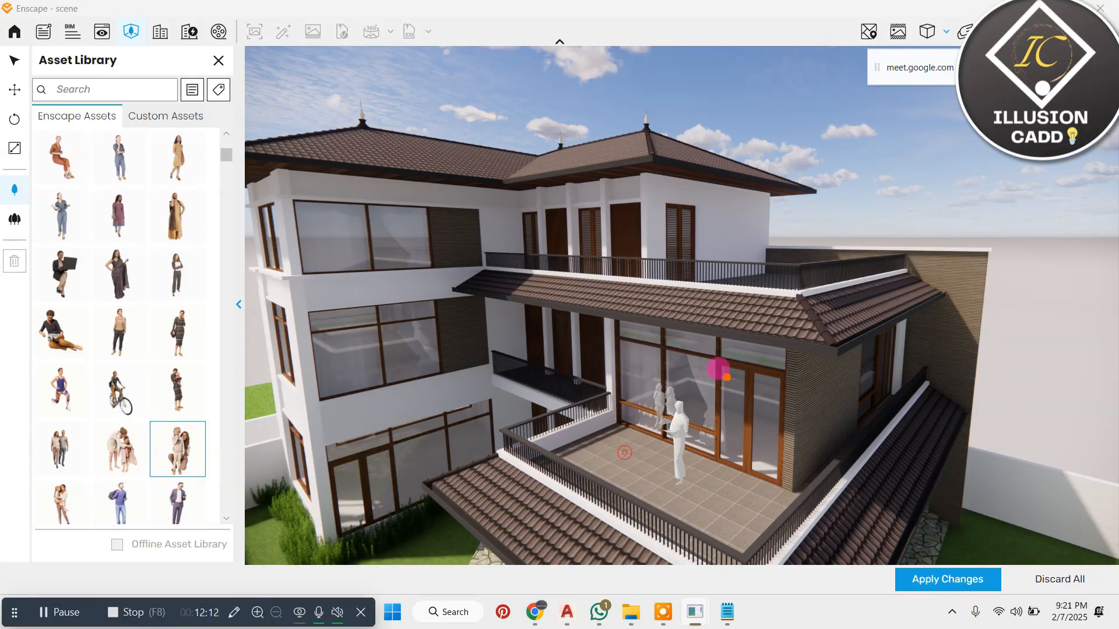
Step: Place the cyclist asset on the street beside the boundary wall, a short way along from the entrance gate
key("s")
key("a")
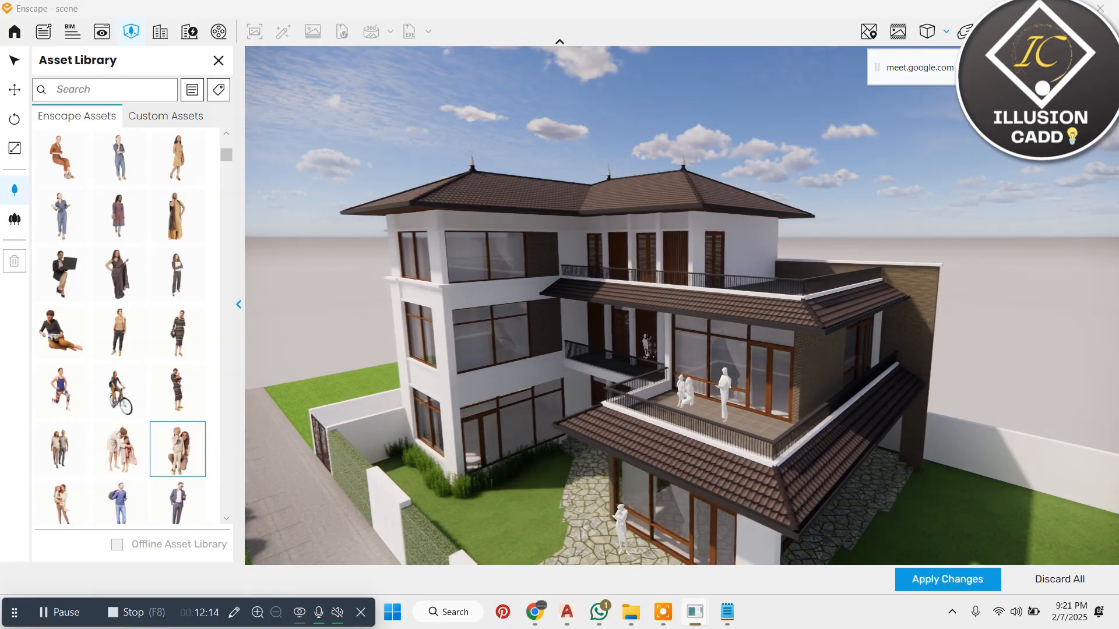
key("e")
key("q")
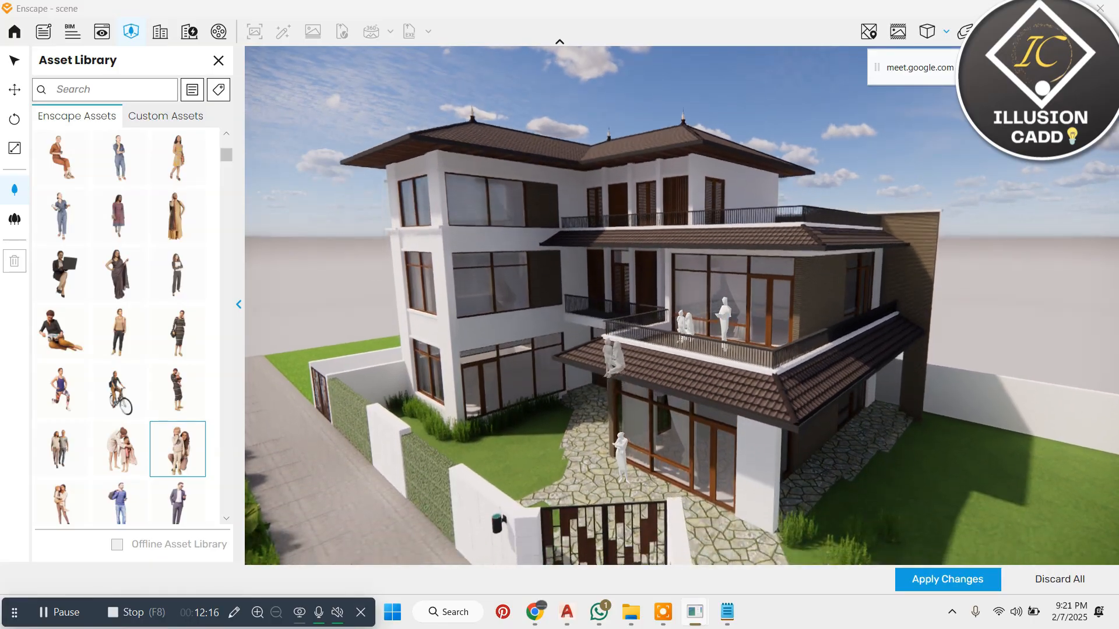
key("q")
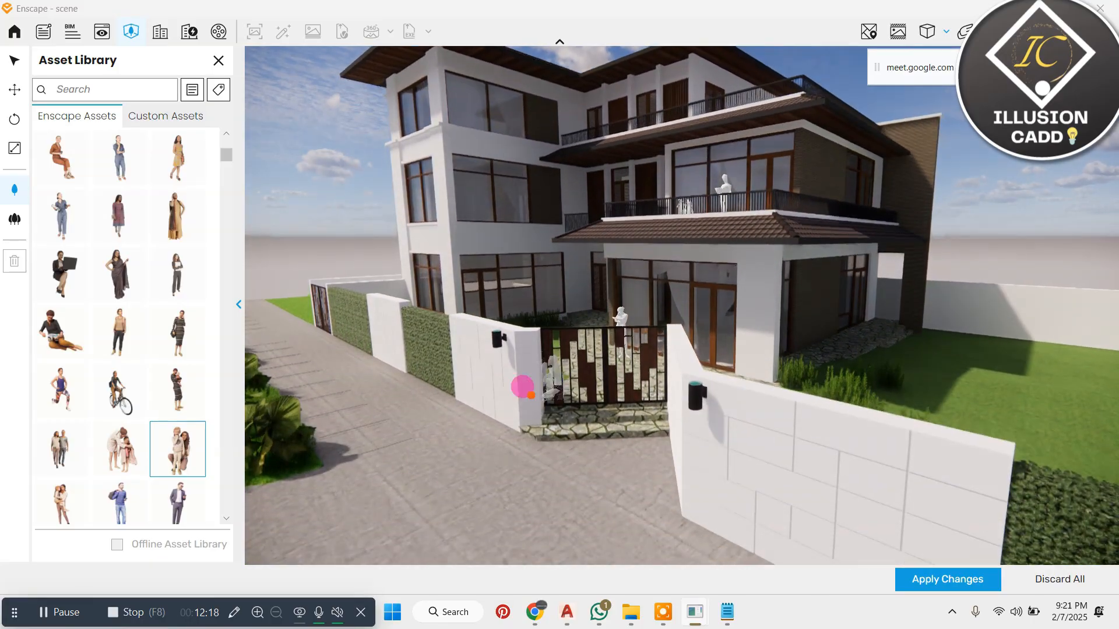
right_click_drag(522, 387, 0, 403)
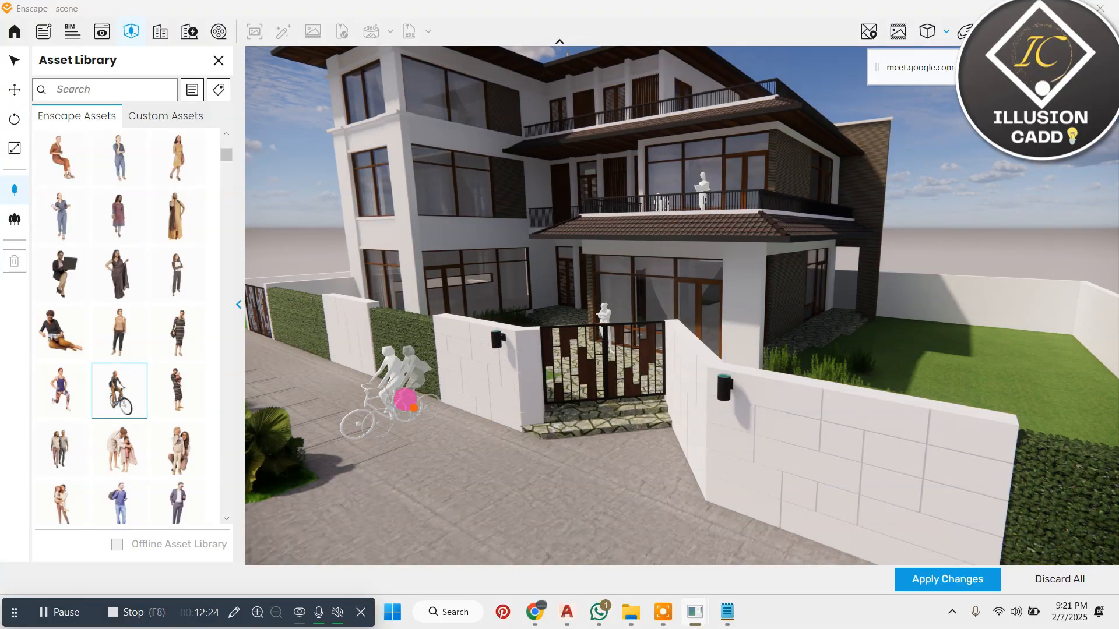
Step: Place Armchair 007 on the tiled balcony, near the corner beside the glass doors
scroll(178, 391, "down", 6)
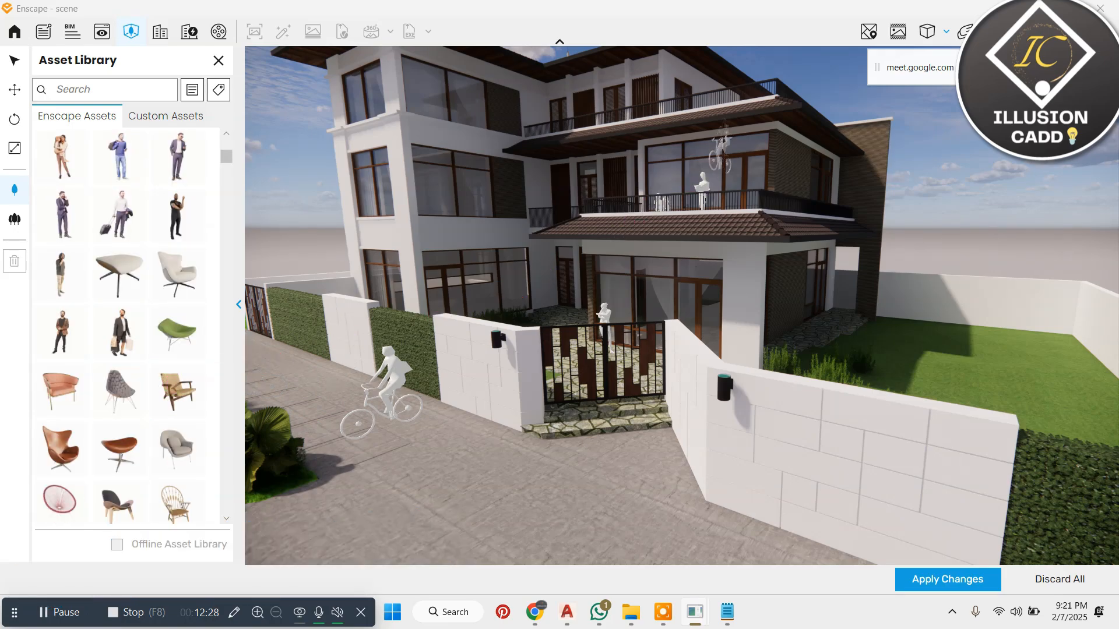
scroll(720, 169, "up", 5)
key("q")
key("e")
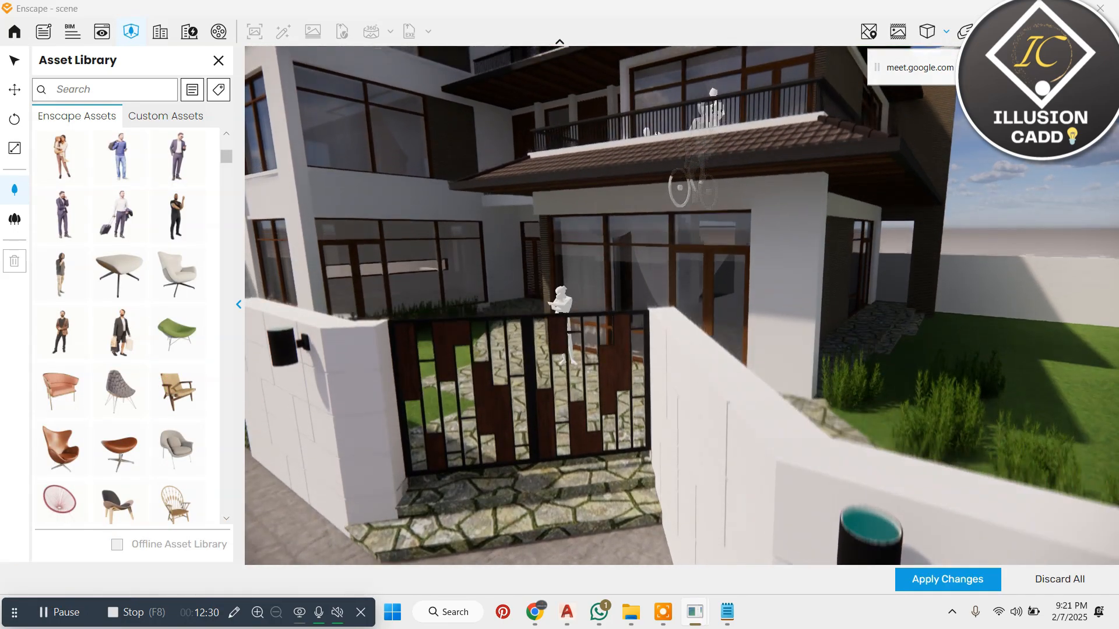
scroll(699, 175, "down", 8)
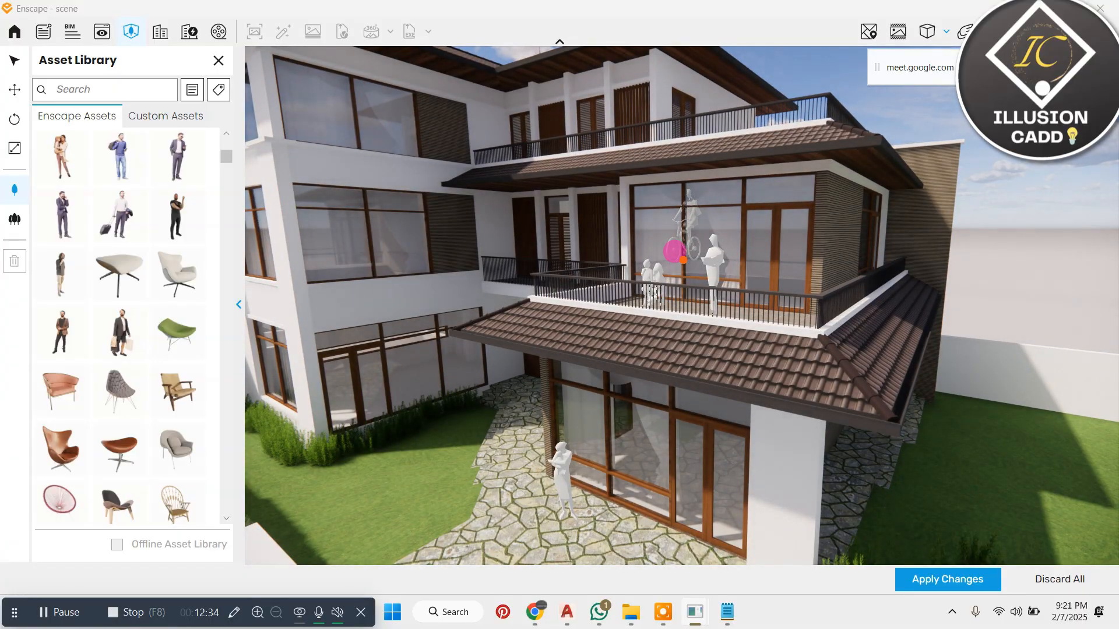
scroll(683, 260, "up", 6)
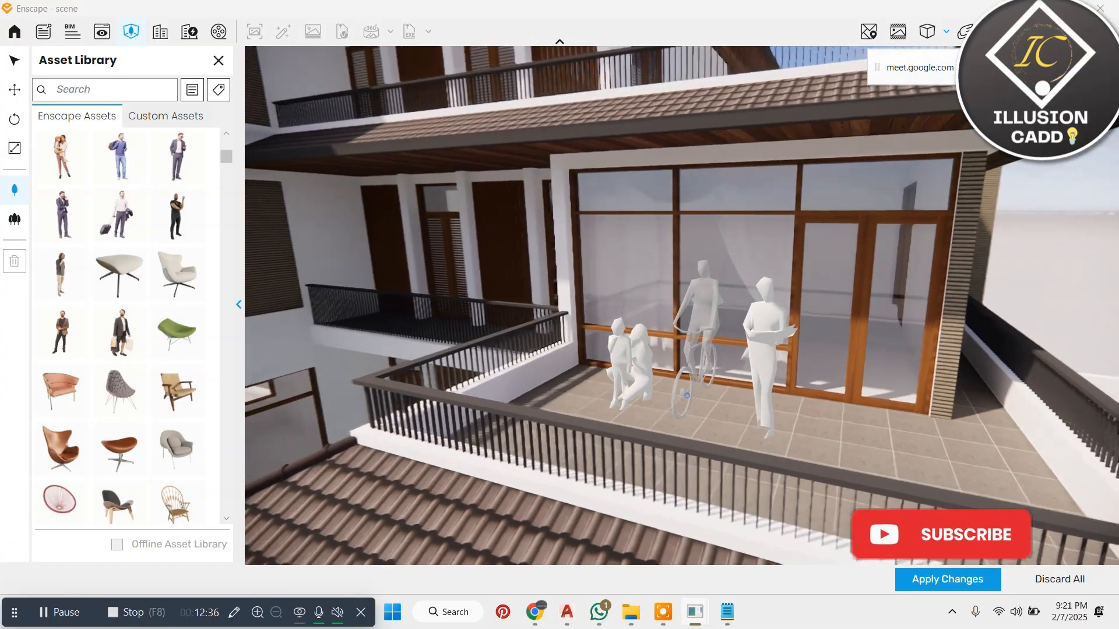
left_click(62, 402)
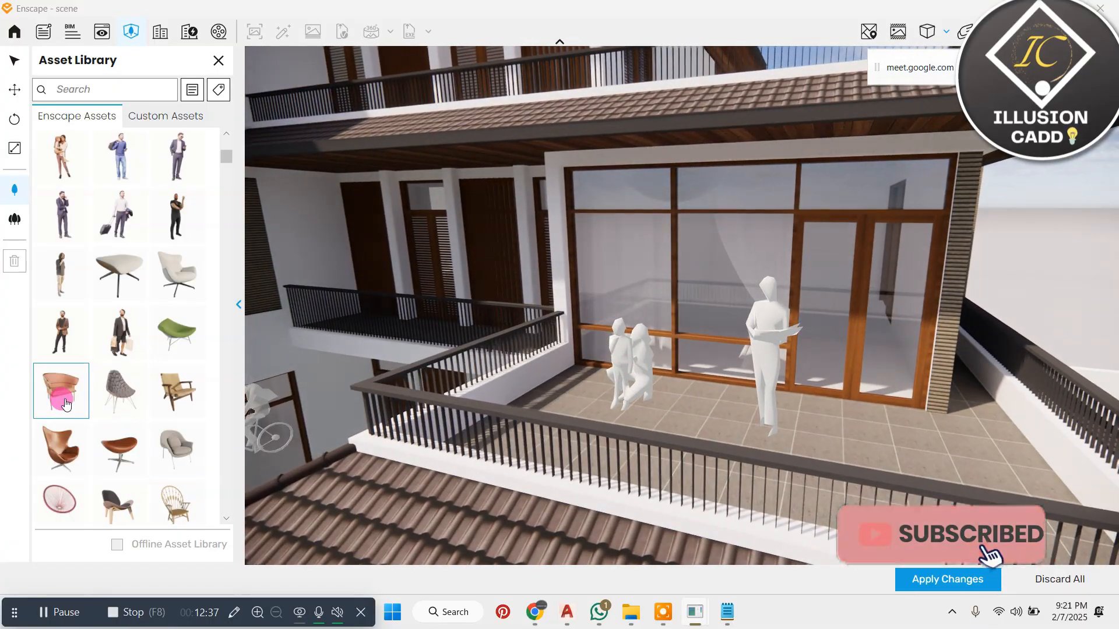
left_click(183, 448)
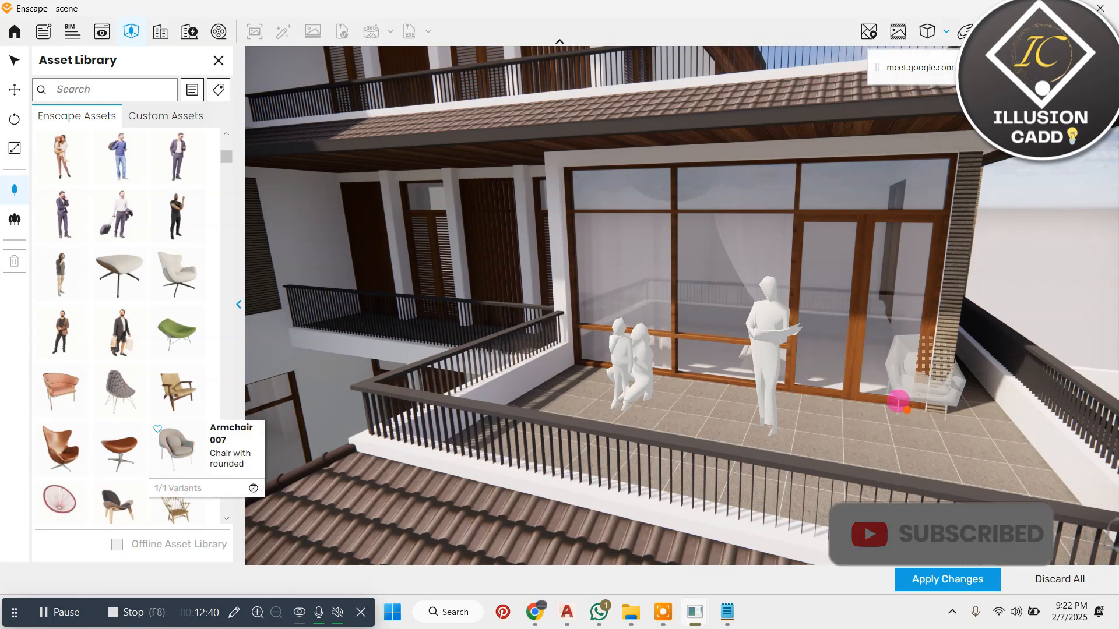
left_click(932, 438)
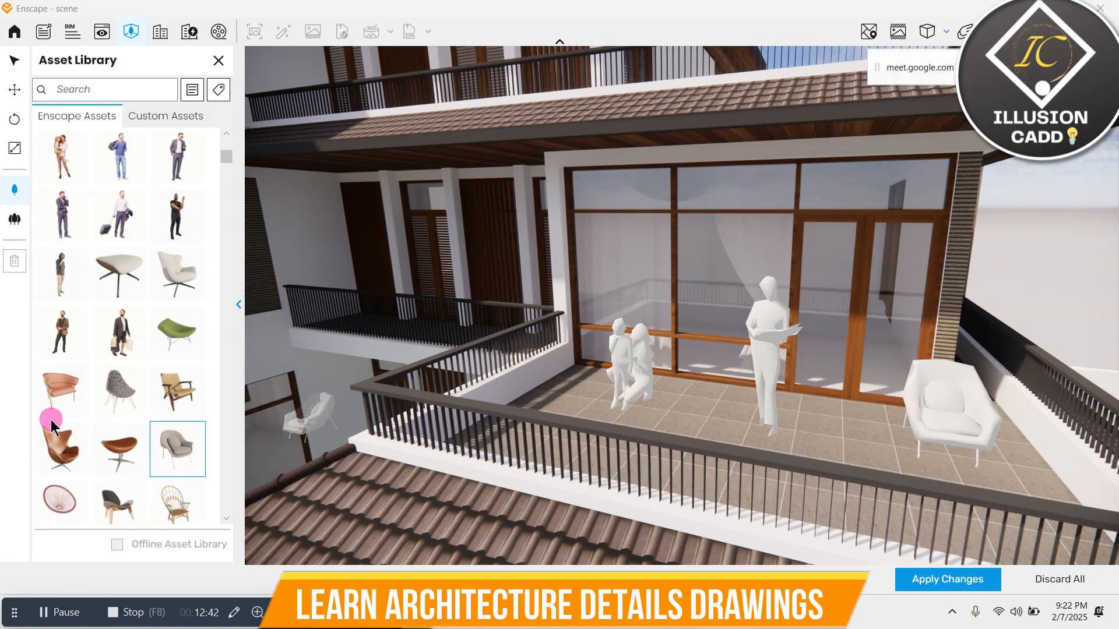
Step: Look through the chairs and plants in the Enscape assets and search the library for "car"
scroll(124, 396, "down", 10)
scroll(126, 400, "down", 10)
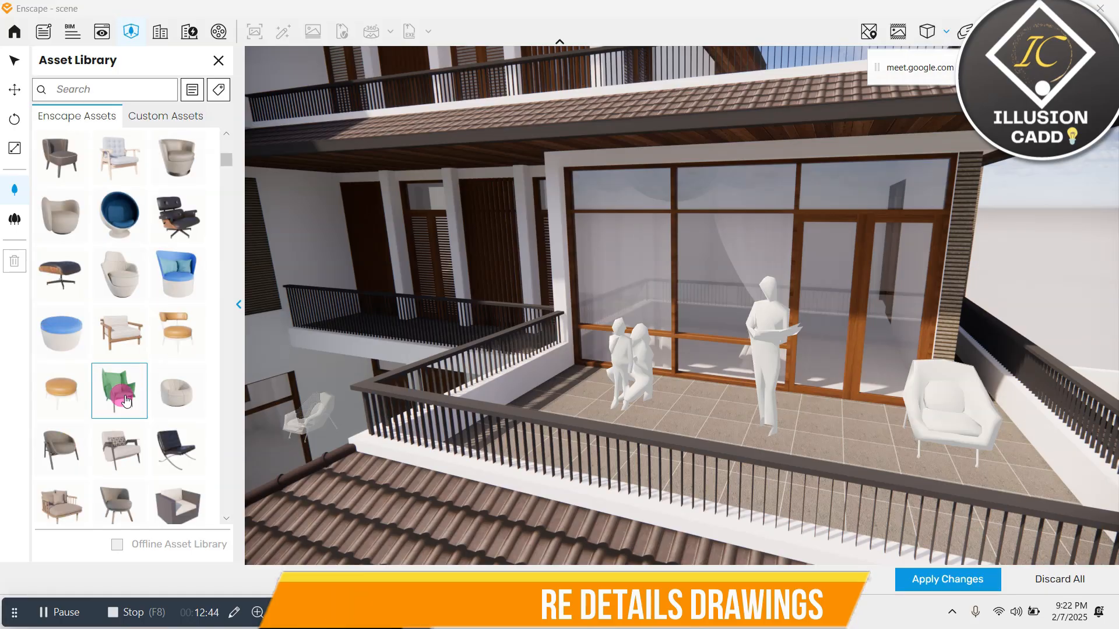
scroll(133, 390, "down", 2)
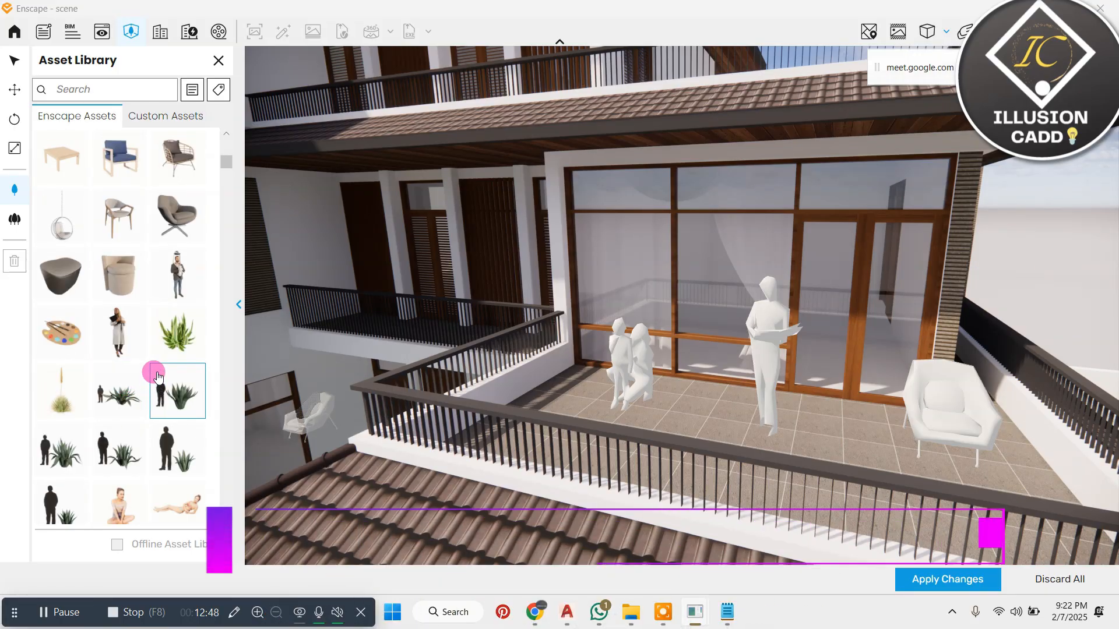
scroll(156, 374, "up", 4)
scroll(156, 374, "up", 10)
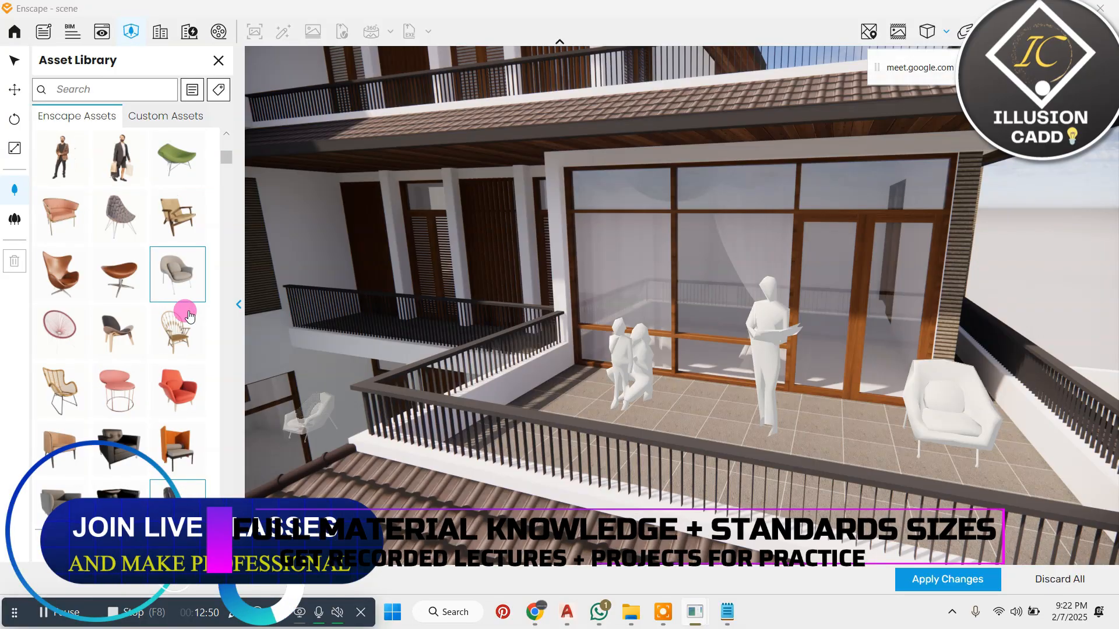
scroll(187, 302, "up", 5)
left_click(107, 90)
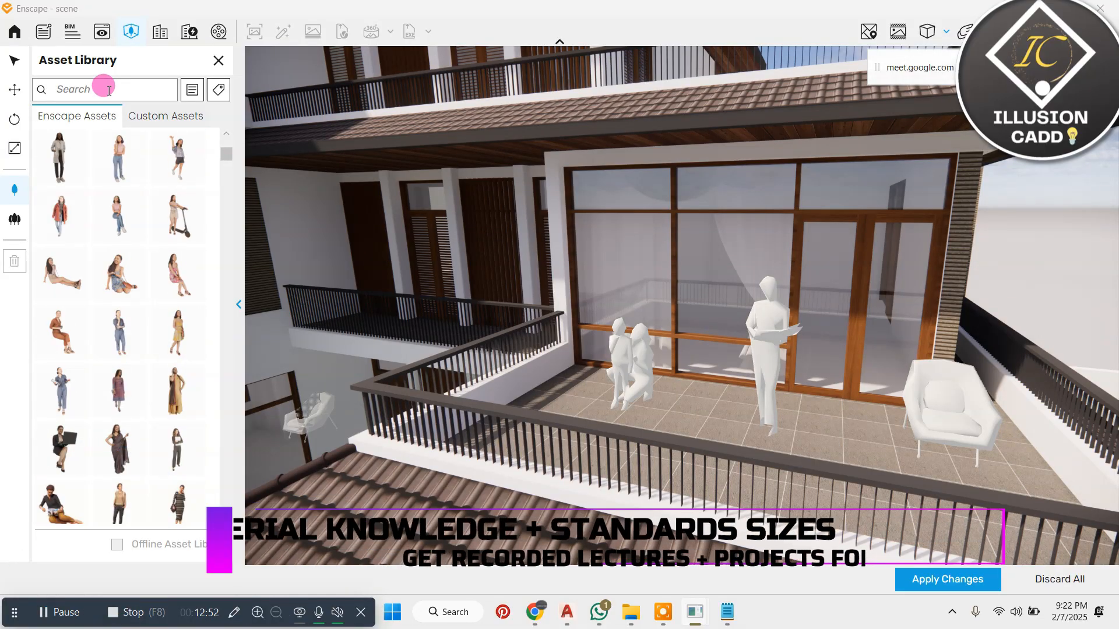
type("car")
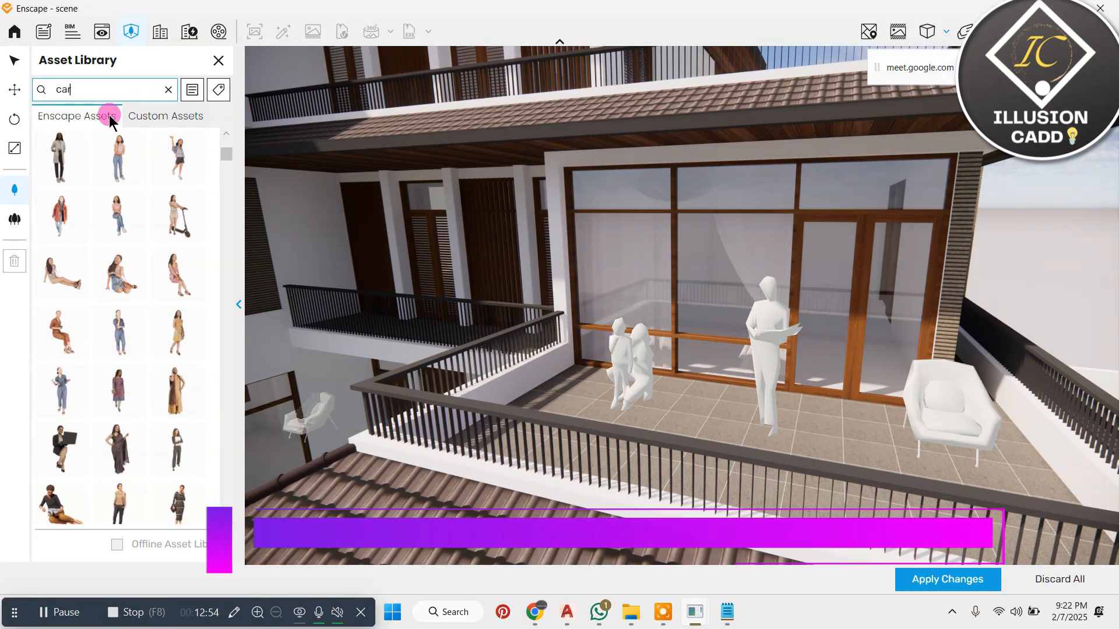
Step: Place the Car 021 SUV on the lawn beside the stone path in front of the house
scroll(722, 152, "down", 10)
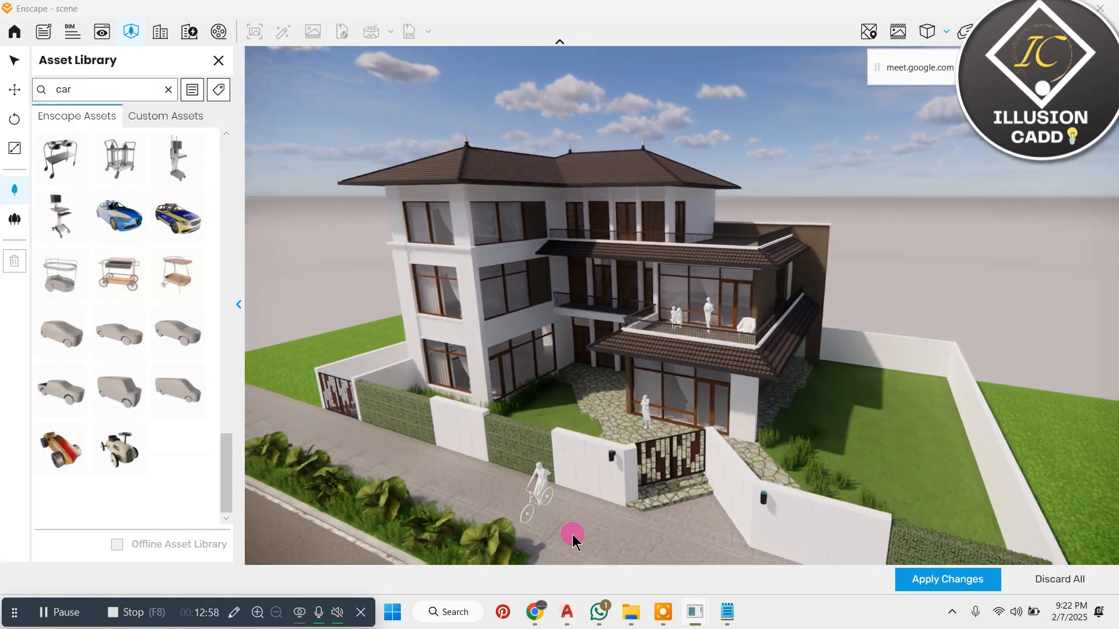
scroll(566, 529, "up", 4)
scroll(587, 445, "up", 5)
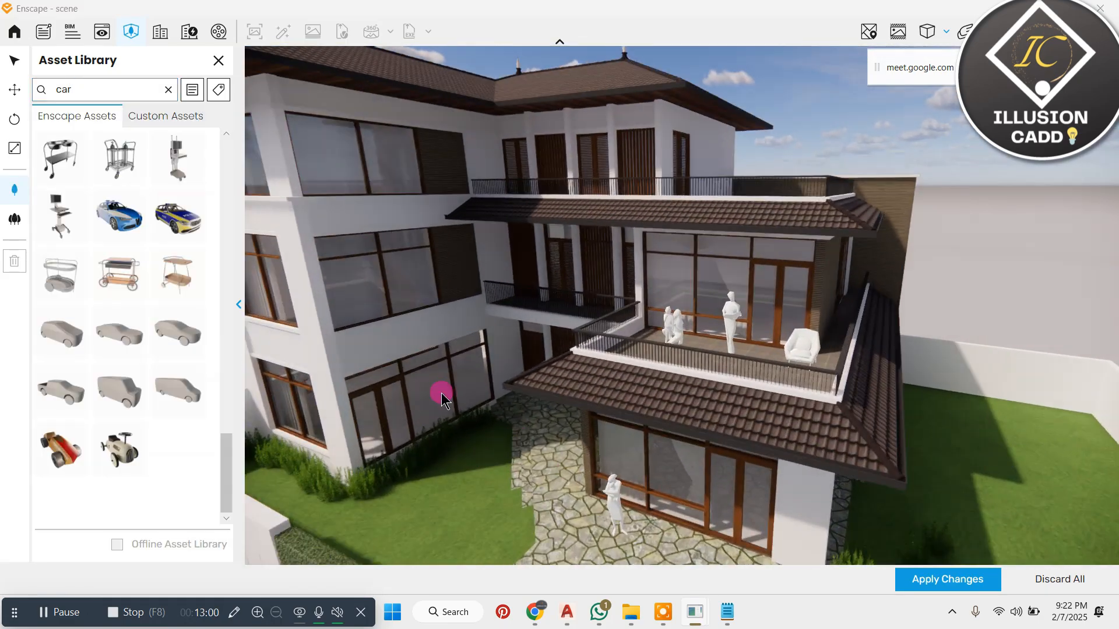
scroll(186, 214, "up", 15)
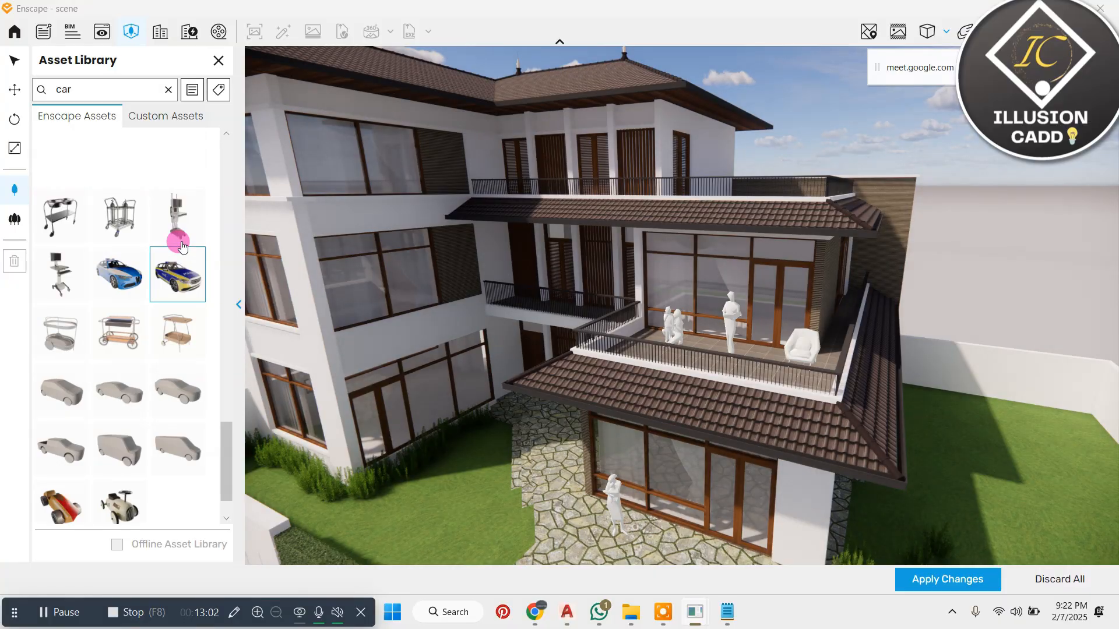
scroll(169, 268, "up", 3)
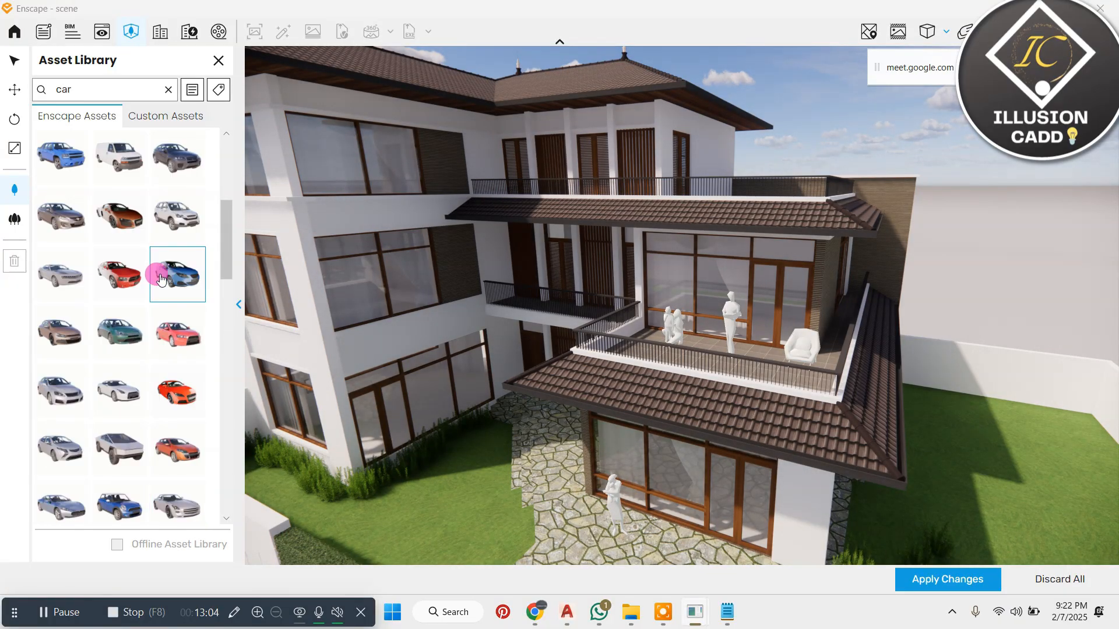
left_click_drag(185, 170, 346, 317)
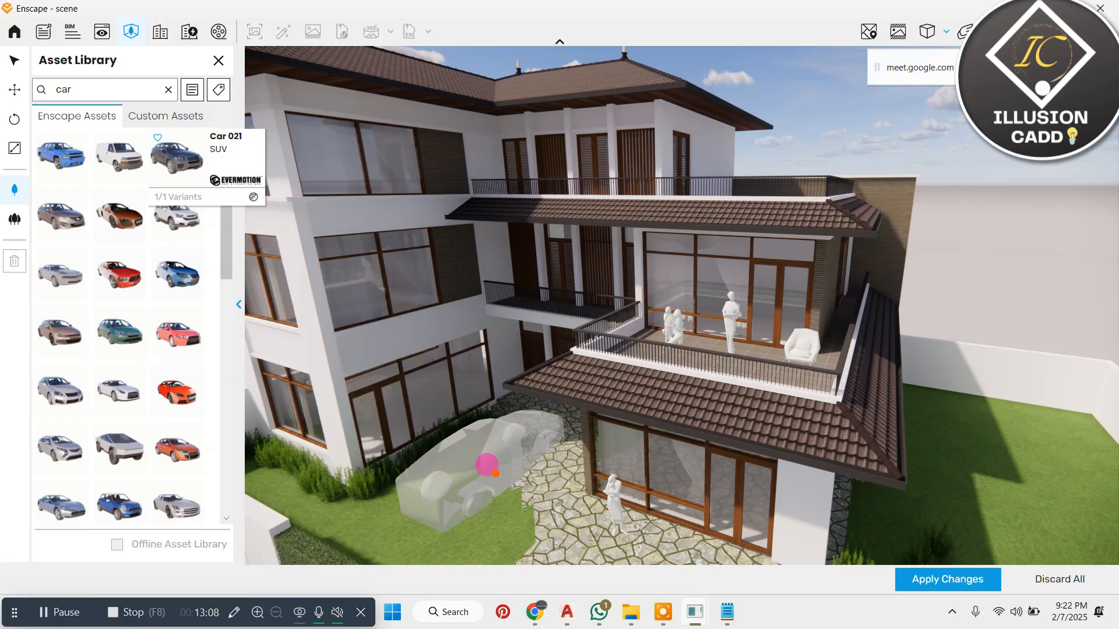
left_click(489, 463)
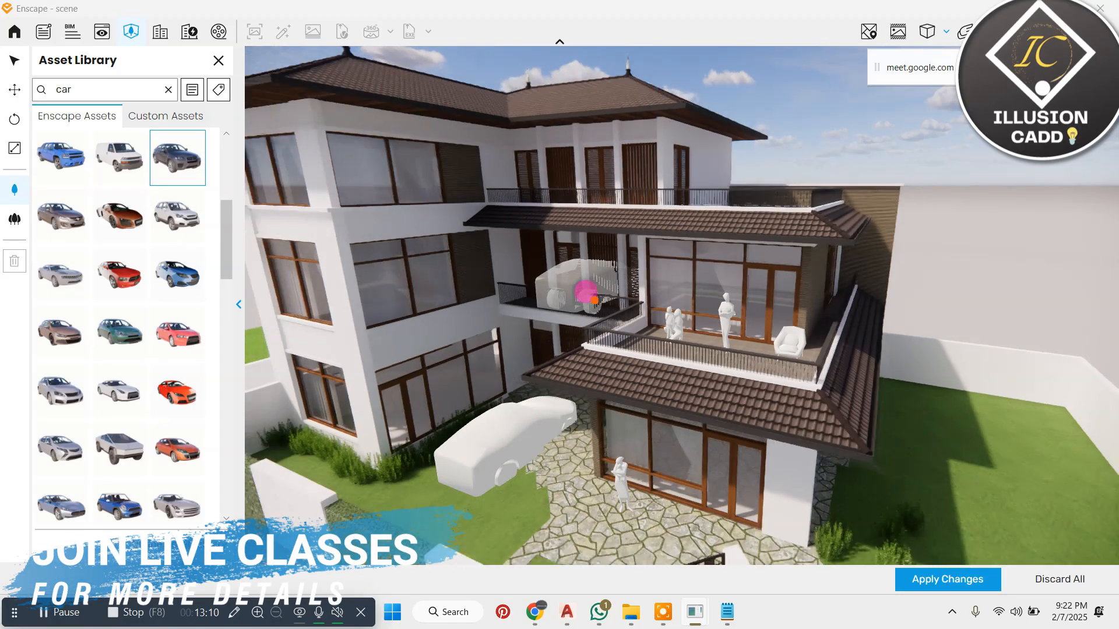
Step: Place the brown sedan asset on the paved sidewalk beside the hedge, just beyond the cyclist from the entrance gate
scroll(594, 300, "down", 4)
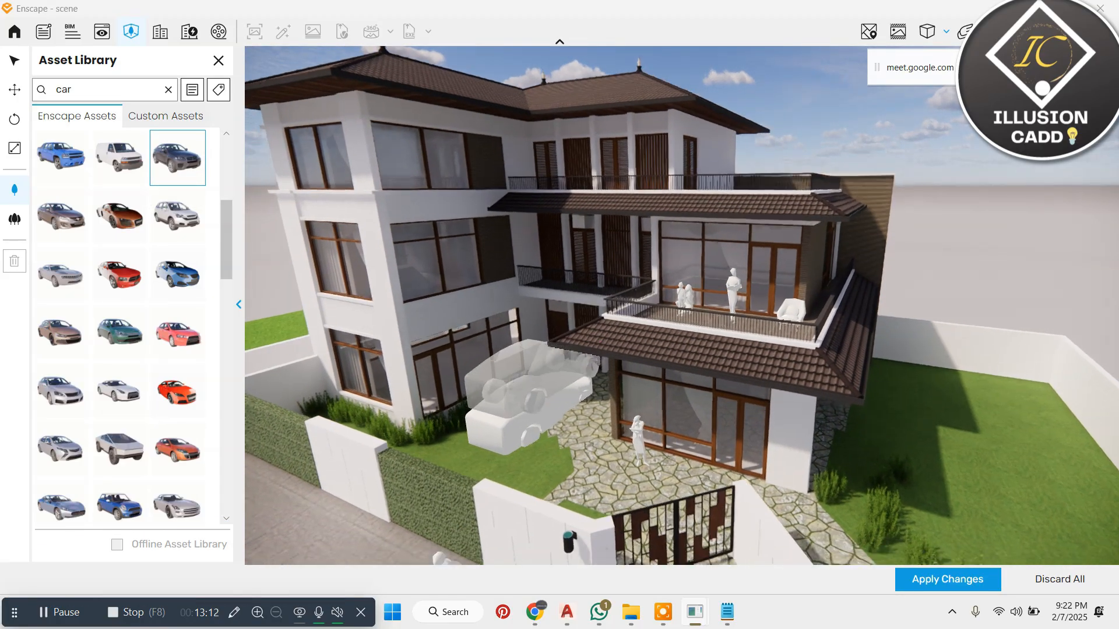
middle_click_drag(548, 436, 554, 425)
middle_click_drag(575, 334, 586, 312)
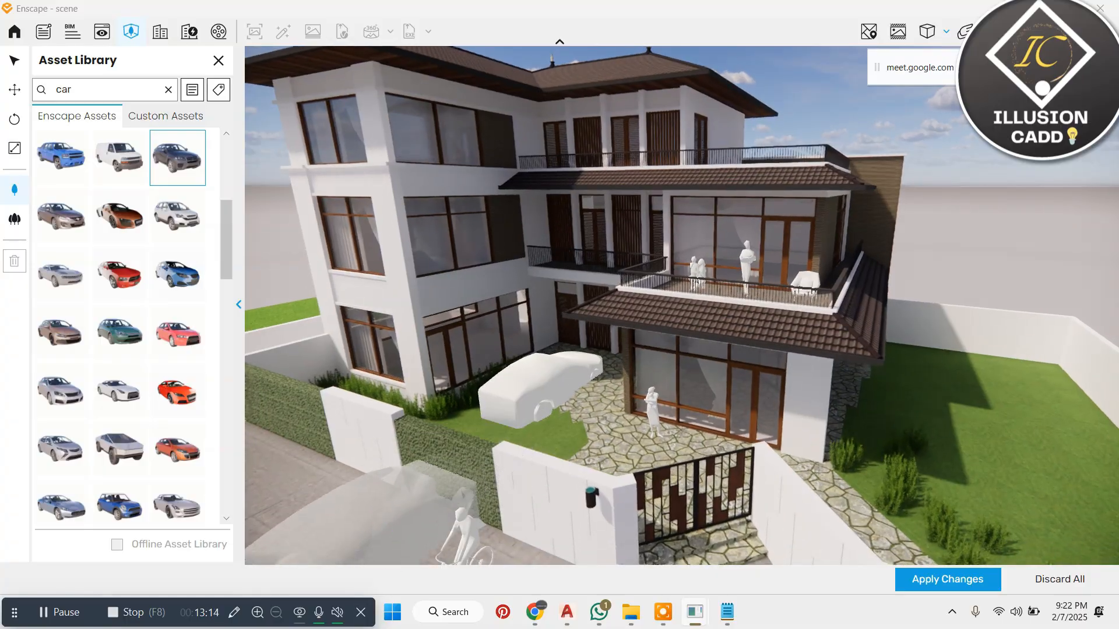
middle_click_drag(376, 554, 399, 509)
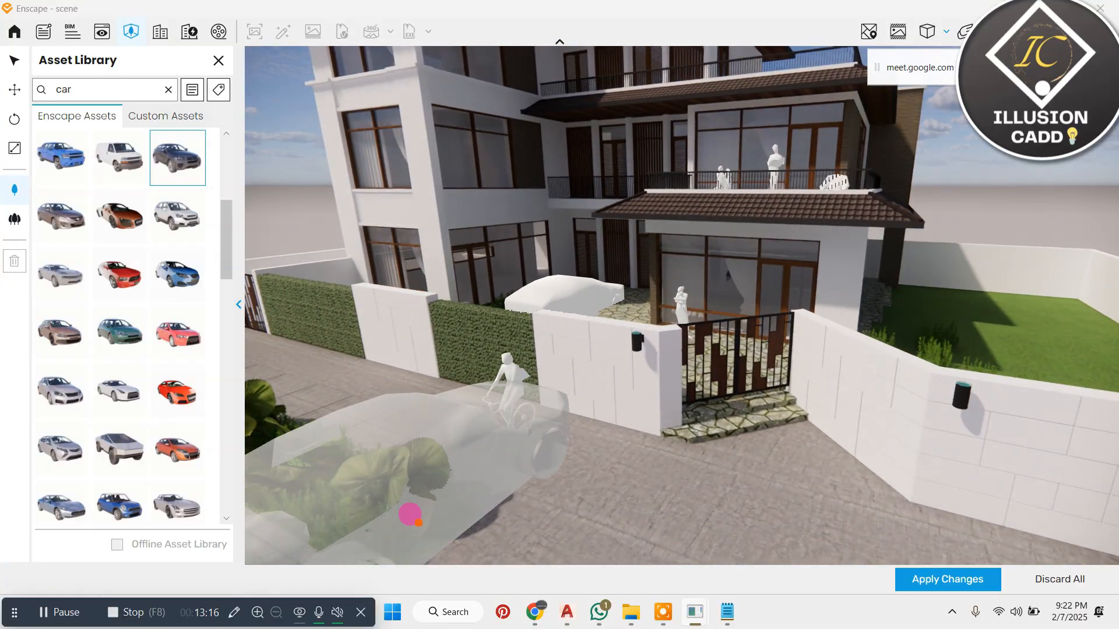
left_click(168, 368)
left_click(64, 236)
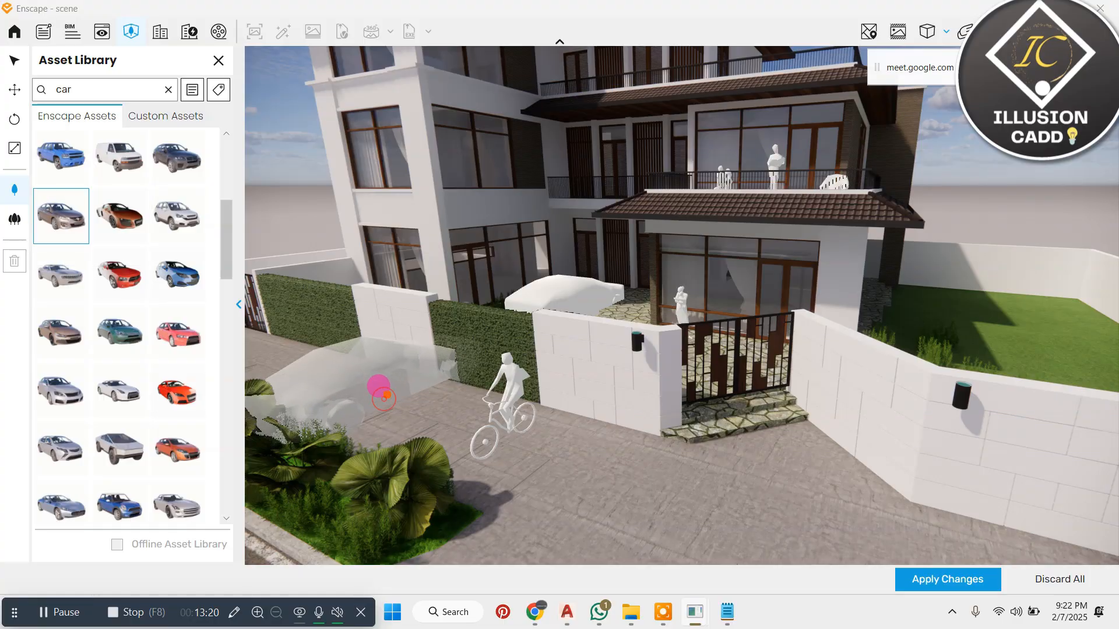
left_click(384, 398)
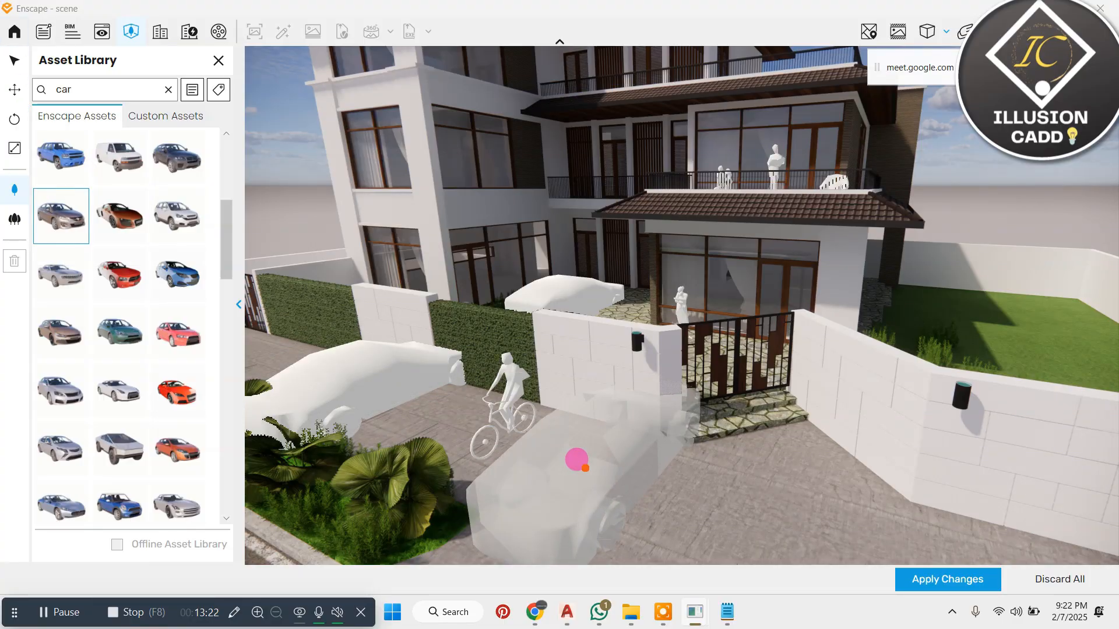
Step: Rotate the cyclist on the sidewalk about 90.5° around the vertical Y axis
scroll(535, 432, "up", 4)
scroll(534, 422, "down", 2)
middle_click_drag(496, 450, 512, 422)
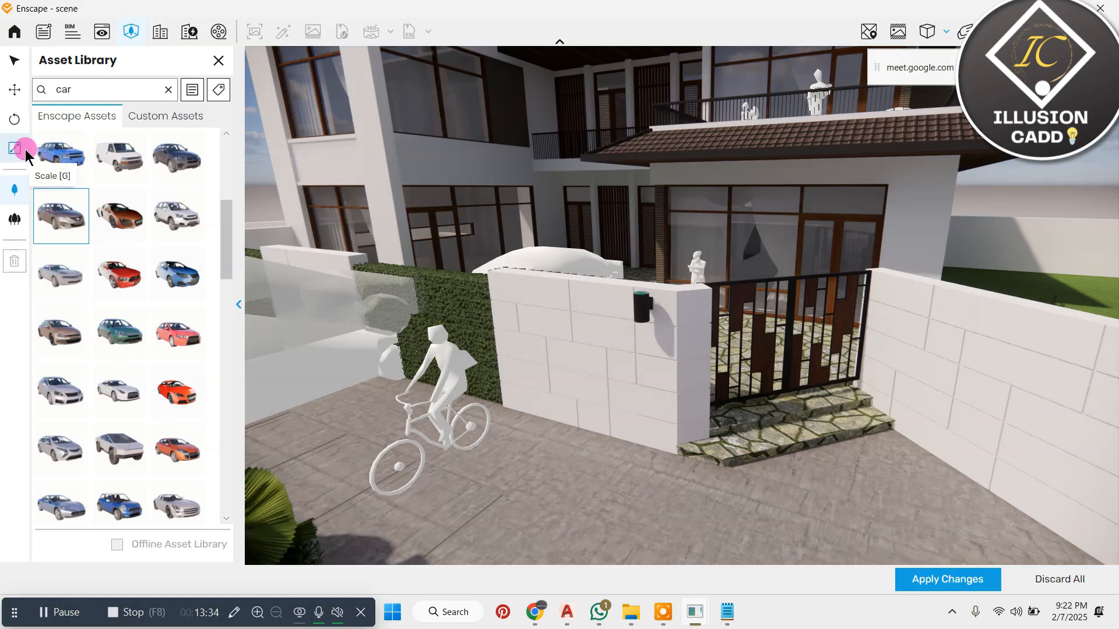
left_click(24, 120)
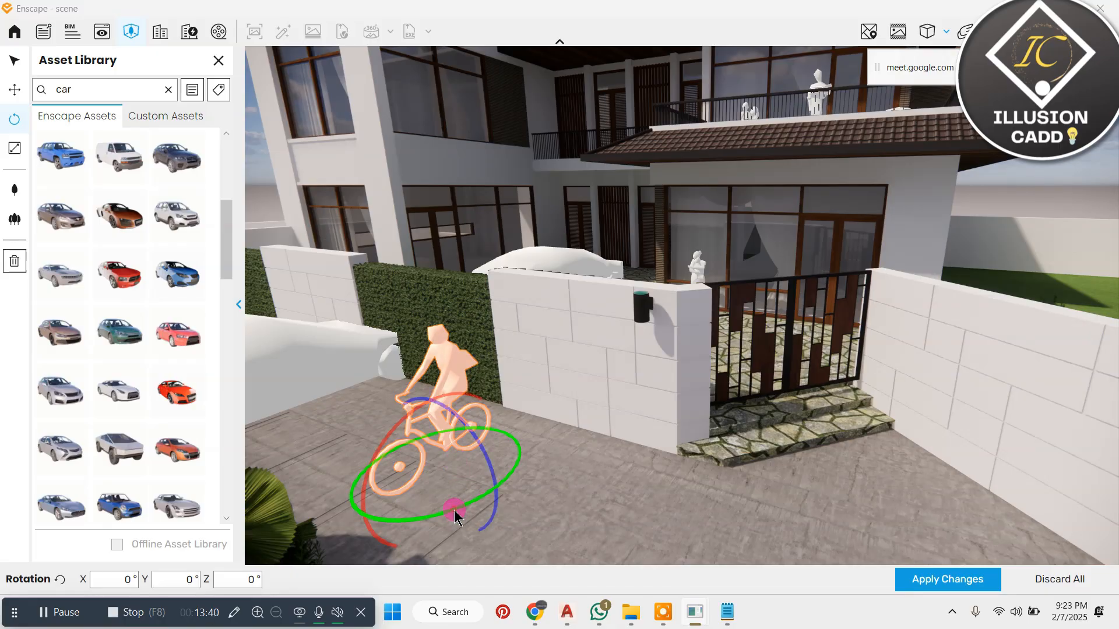
left_click_drag(455, 516, 529, 487)
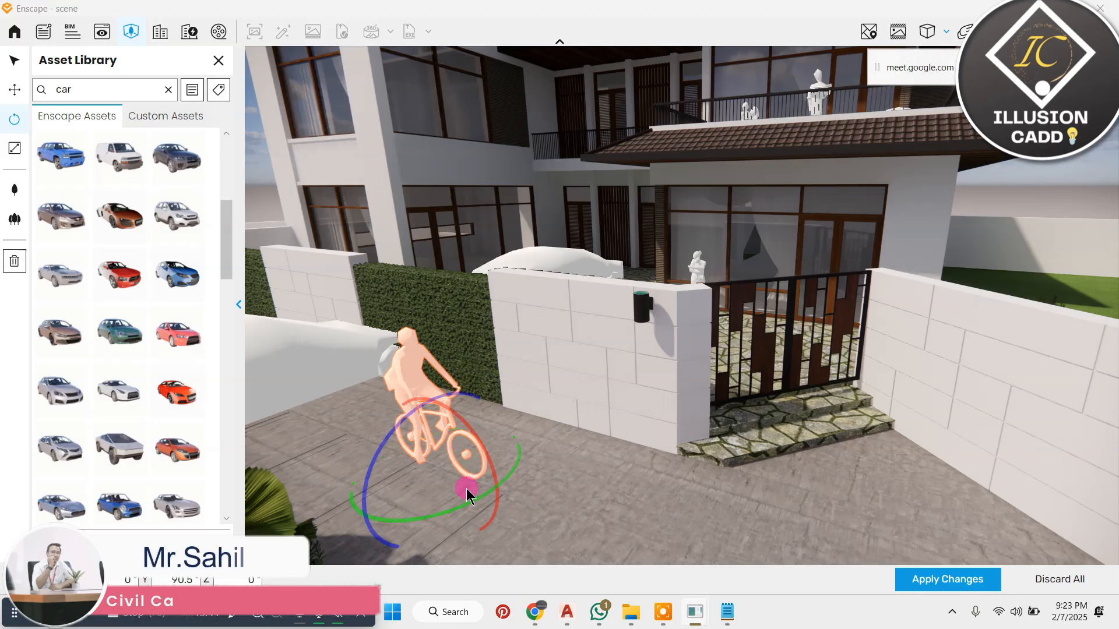
Step: Move the cyclist closer to the boundary wall, to about 0.654 on the Z axis
left_click(13, 90)
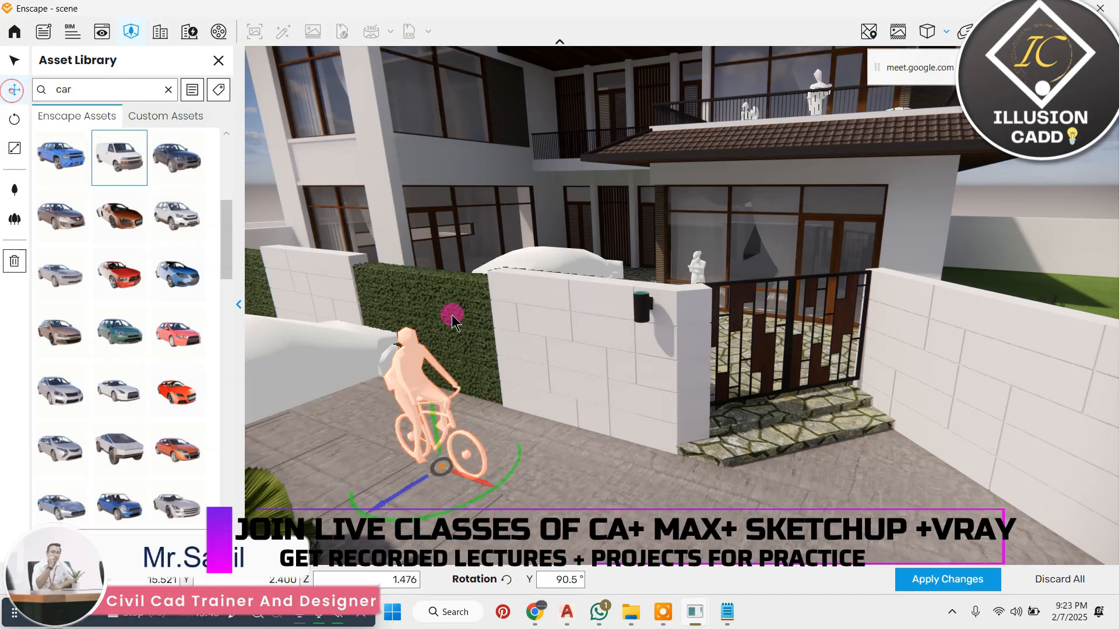
left_click_drag(375, 508, 454, 479)
scroll(629, 356, "down", 3)
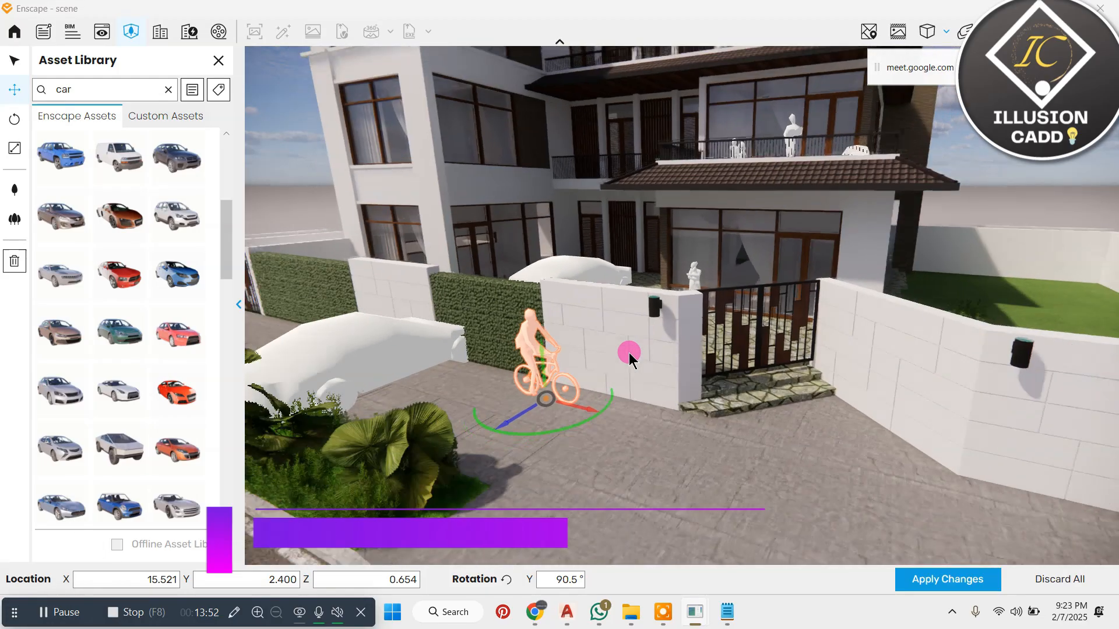
Step: Rotate the sedan beside the hedge to about 272.9° around the Y axis
scroll(629, 355, "up", 1)
left_click(359, 374)
left_click(14, 118)
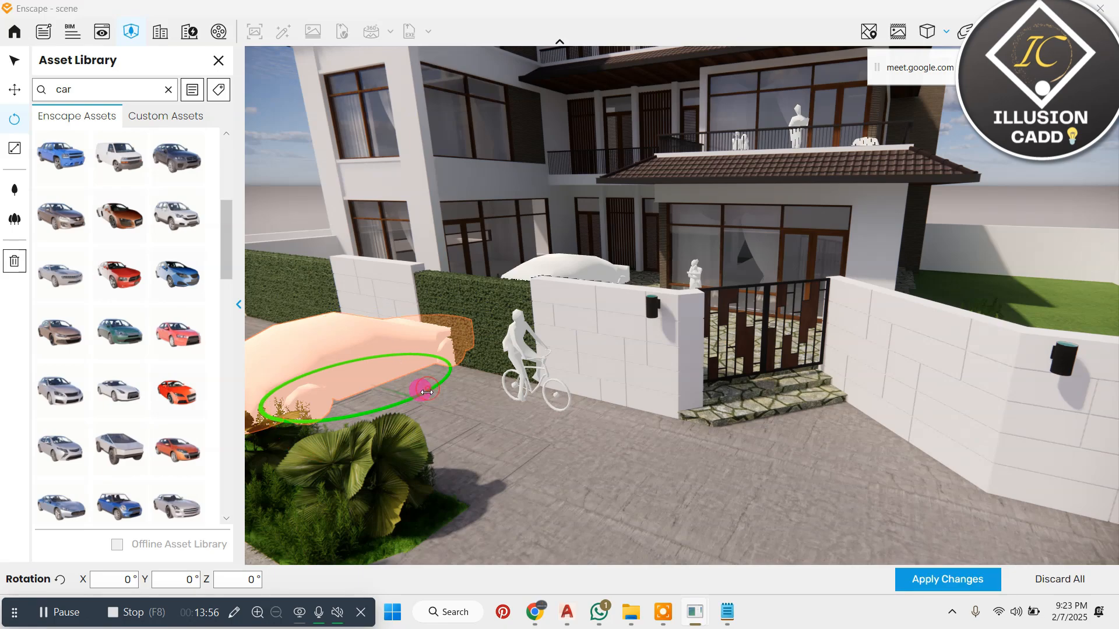
left_click_drag(427, 392, 365, 414)
mouse_move(601, 365)
right_mouse_down()
mouse_move(484, 376)
mouse_move(589, 364)
right_mouse_up()
scroll(572, 357, "down", 2)
scroll(341, 367, "up", 1)
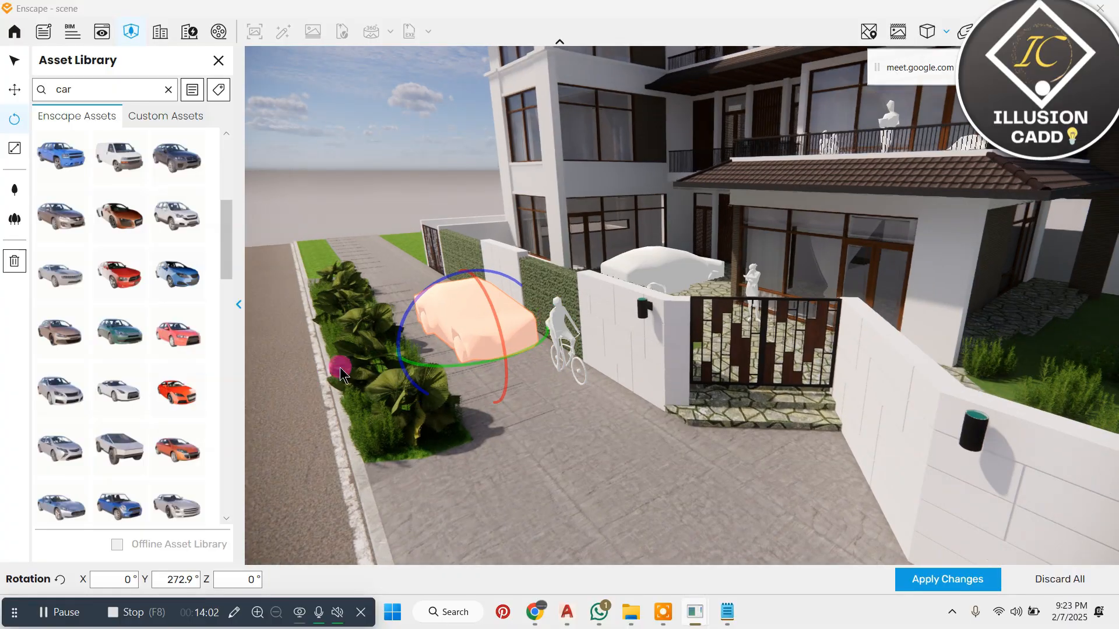
Step: Move the sedan off the sidewalk and onto the road, to about 5.986 on the Z axis
scroll(457, 350, "down", 2)
left_click(78, 328)
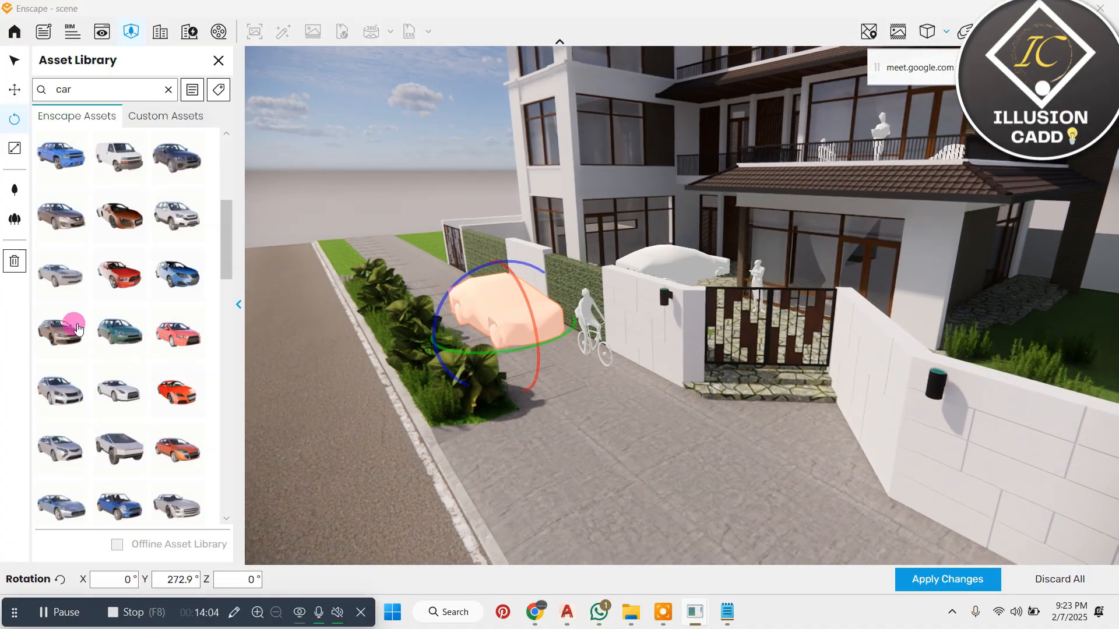
left_click(14, 90)
left_click(606, 419)
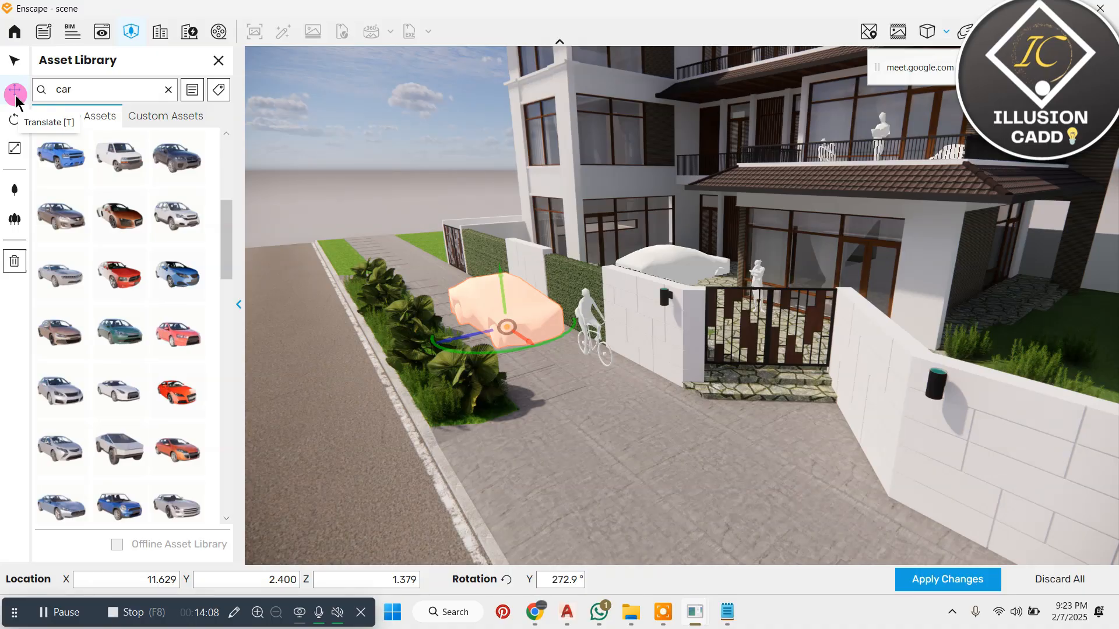
left_click_drag(471, 333, 344, 348)
right_click_drag(440, 357, 401, 375)
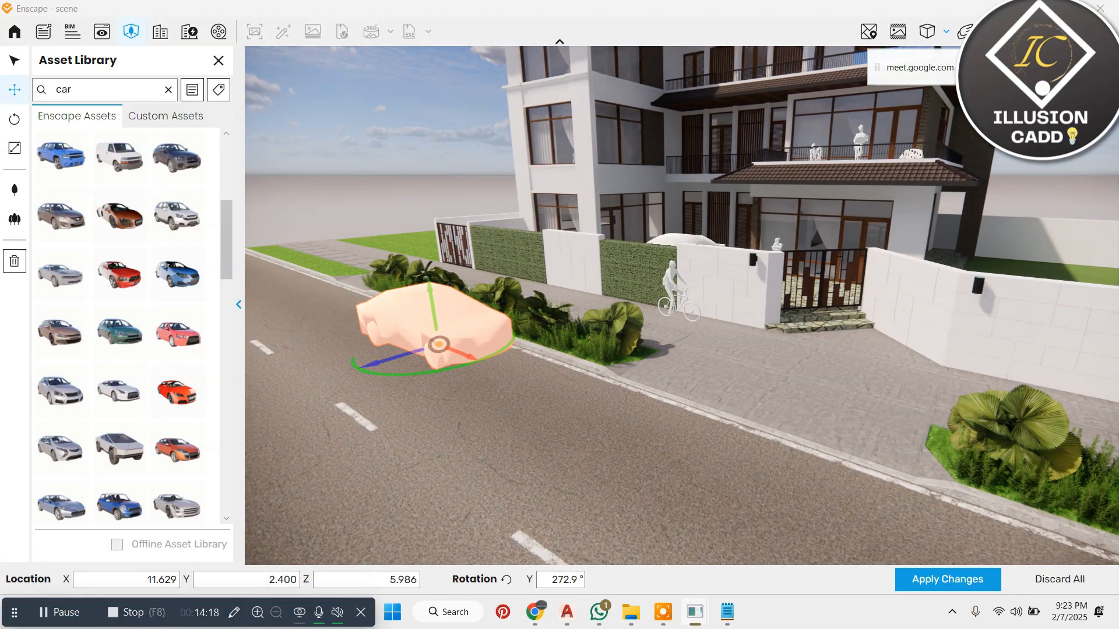
Step: Adjust the sedan's rotation to about 269.5° around the Y axis so it lines up with the road
left_click_drag(413, 378, 423, 377)
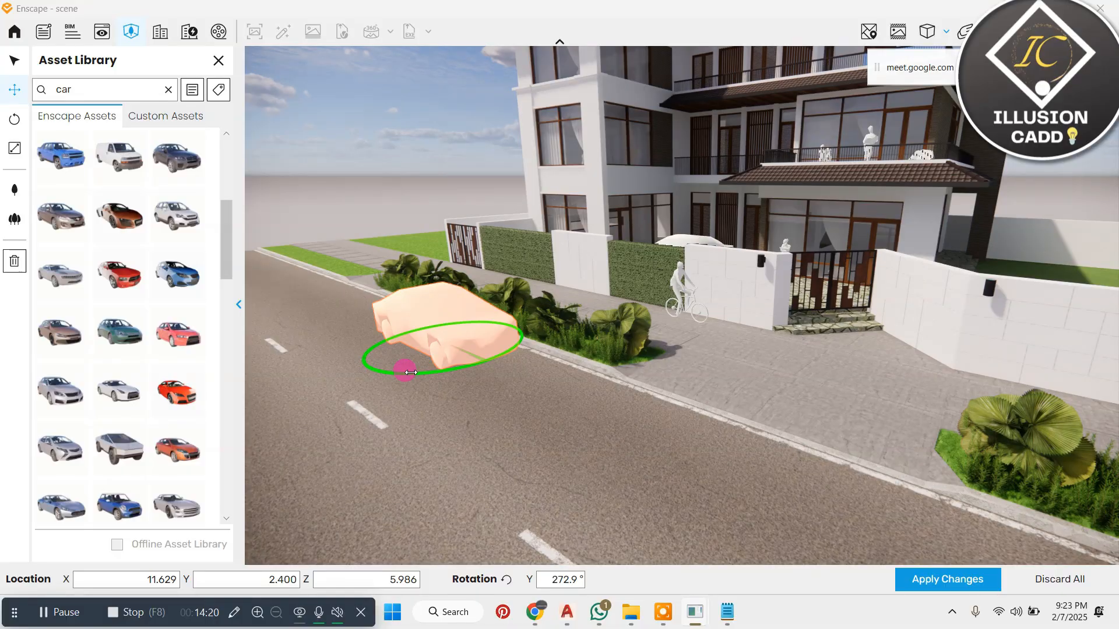
right_click_drag(711, 331, 663, 338)
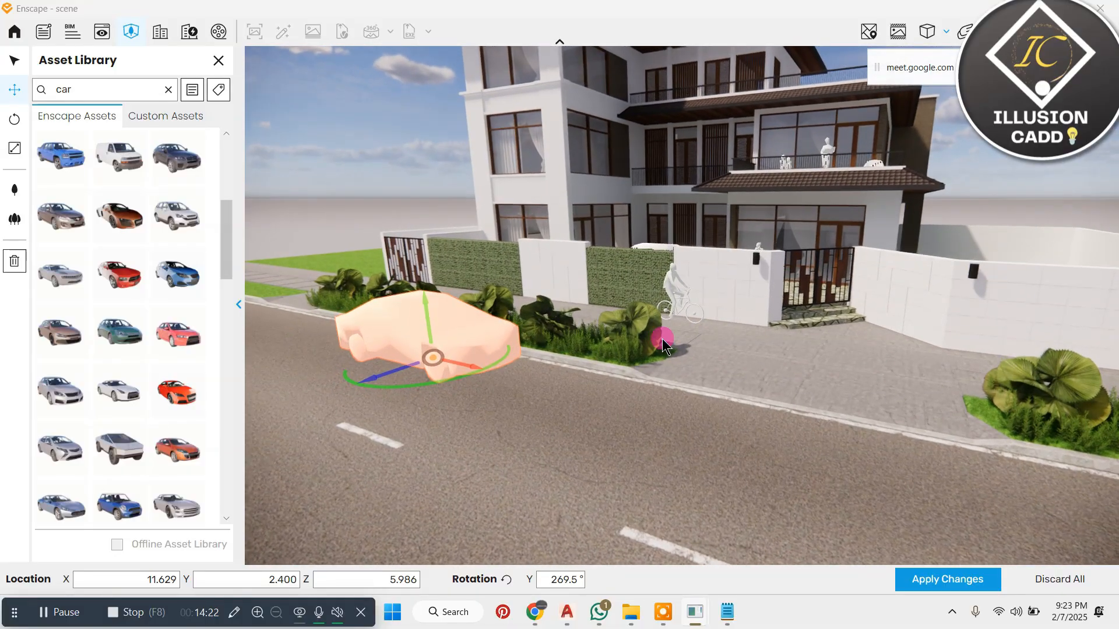
scroll(808, 265, "up", 2)
scroll(788, 279, "up", 2)
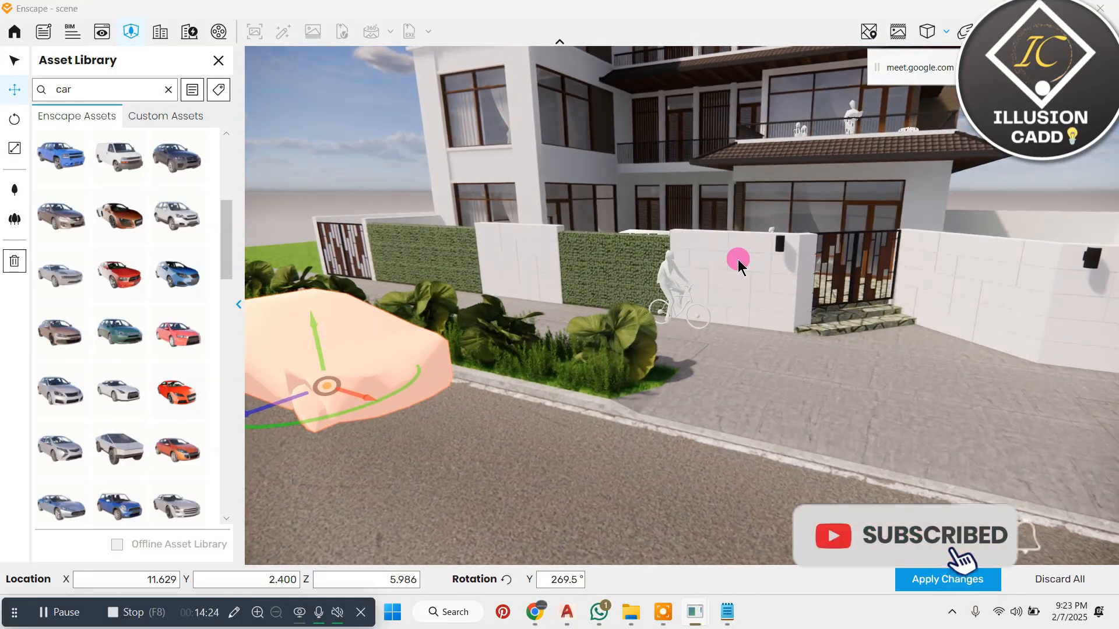
Step: Clear the asset search and place the standing woman-and-child asset on the sidewalk in front of the far hedge
left_click(160, 108)
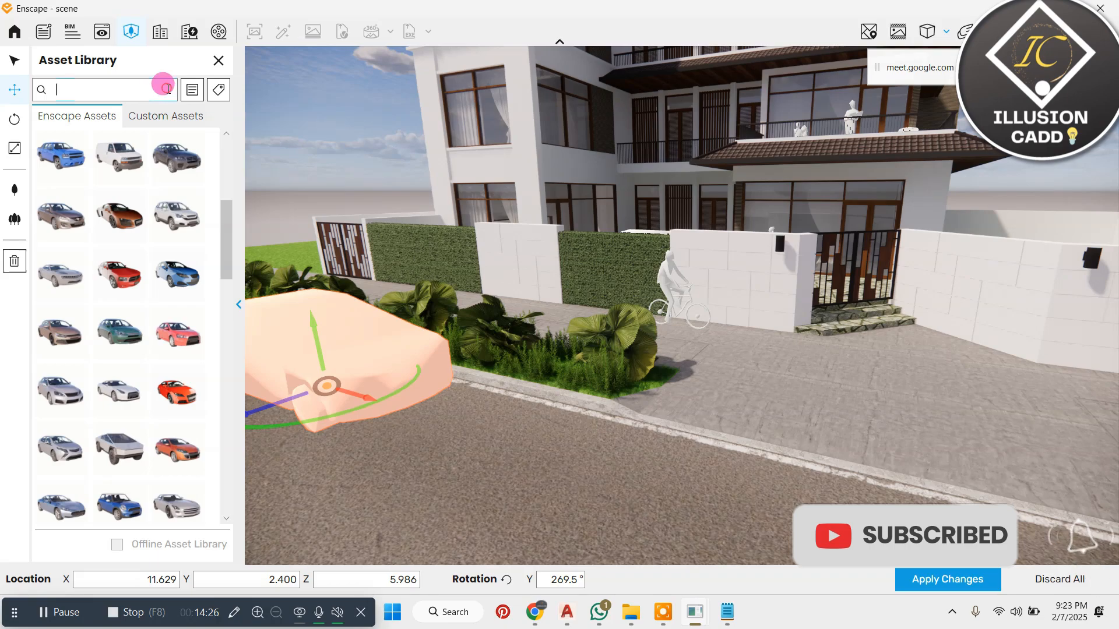
left_click(187, 222)
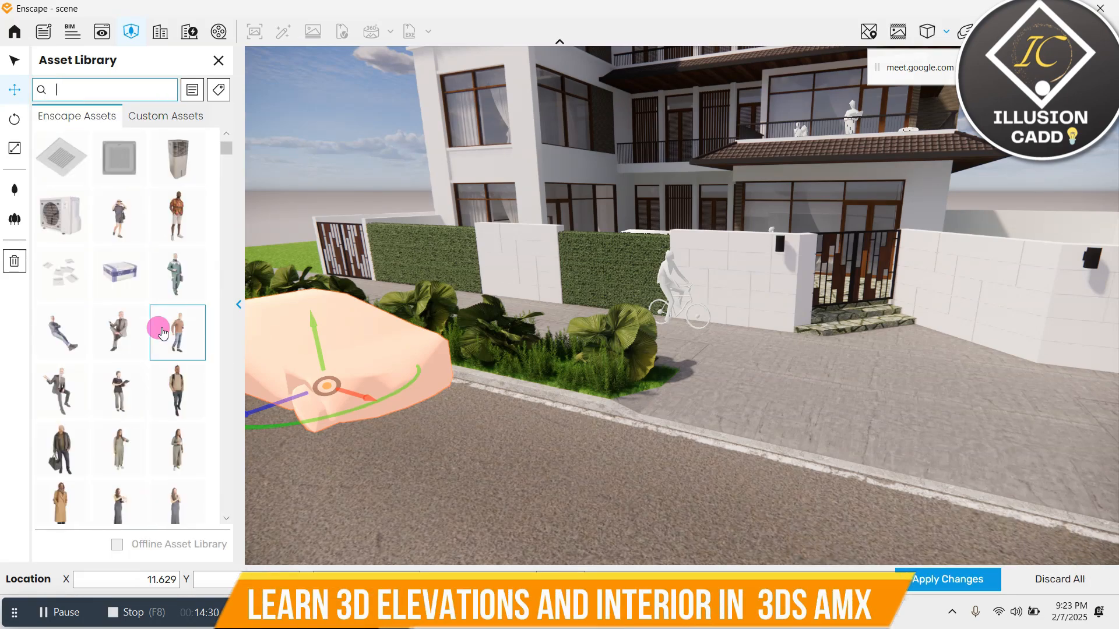
scroll(161, 334, "down", 1)
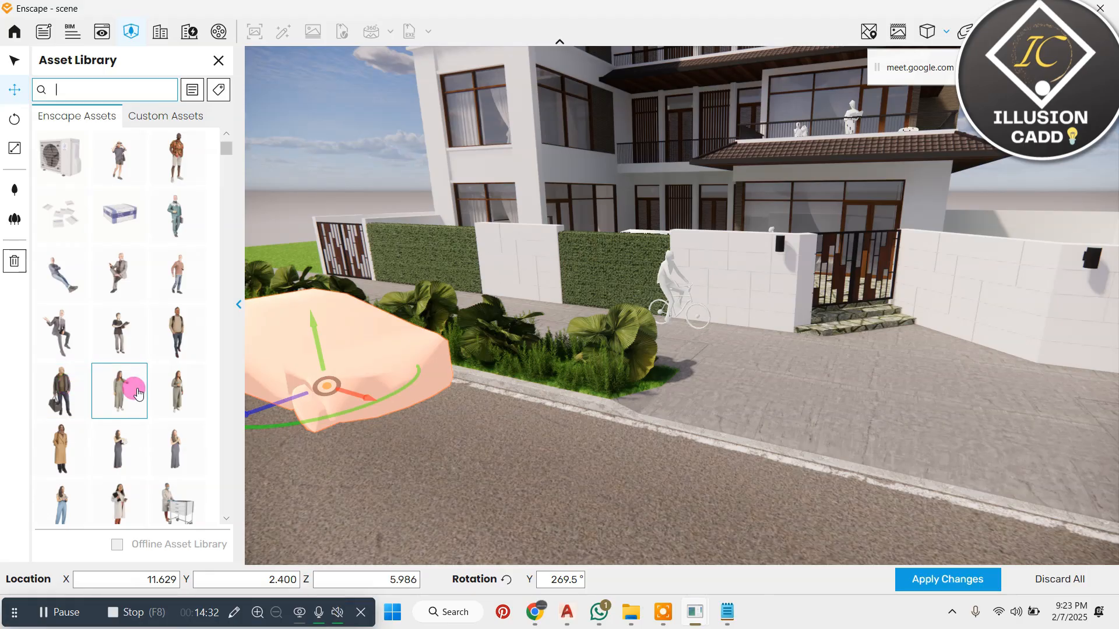
scroll(138, 393, "down", 4)
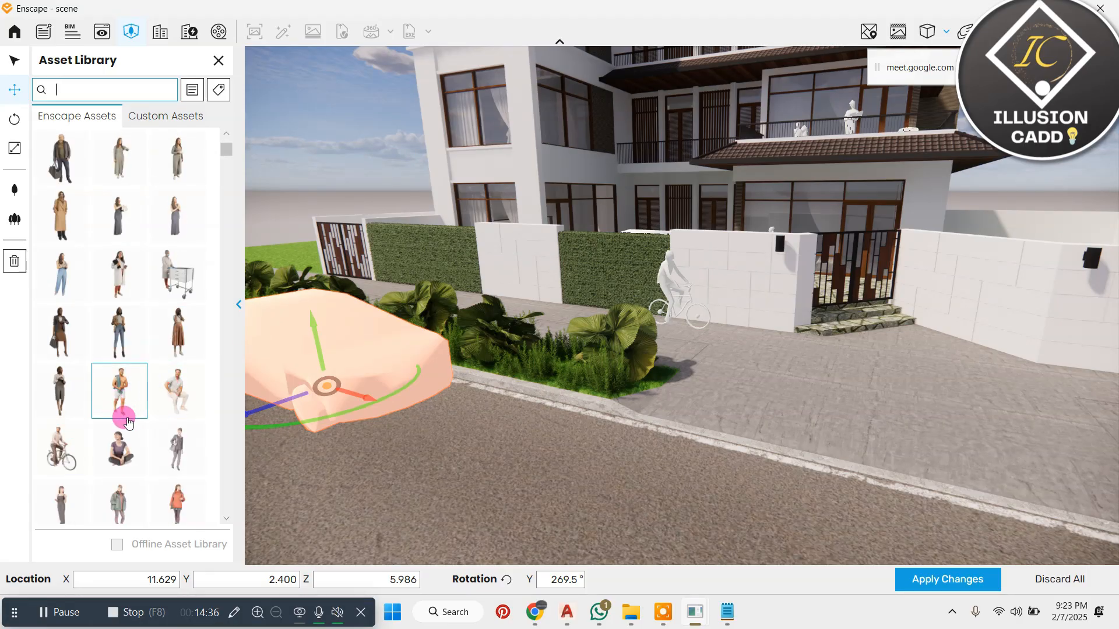
scroll(128, 420, "down", 1)
scroll(134, 416, "down", 5)
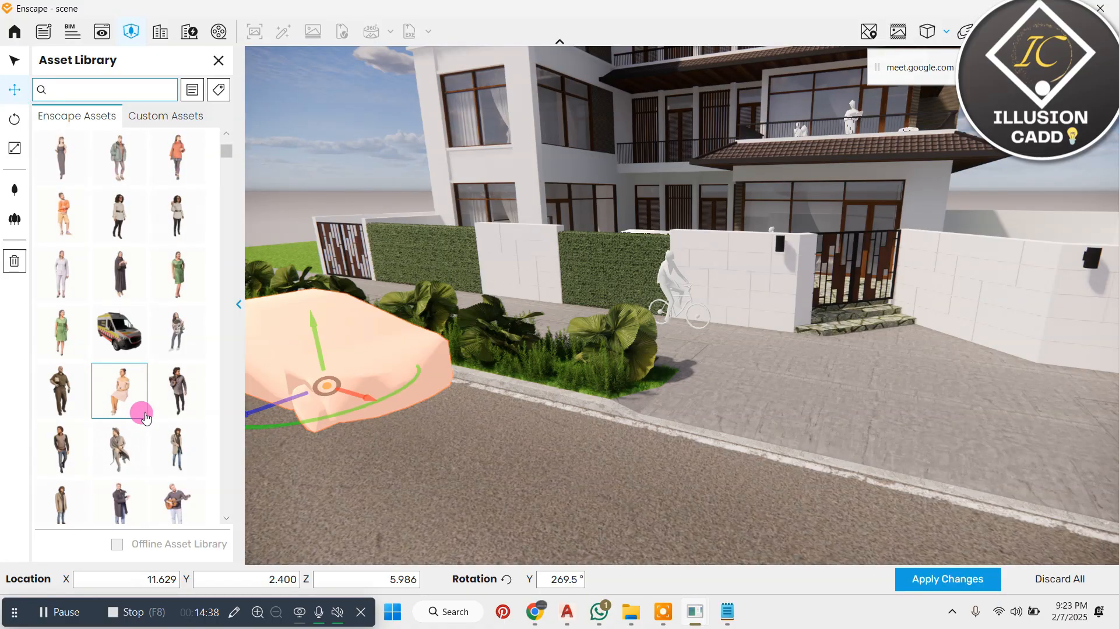
scroll(147, 401, "down", 1)
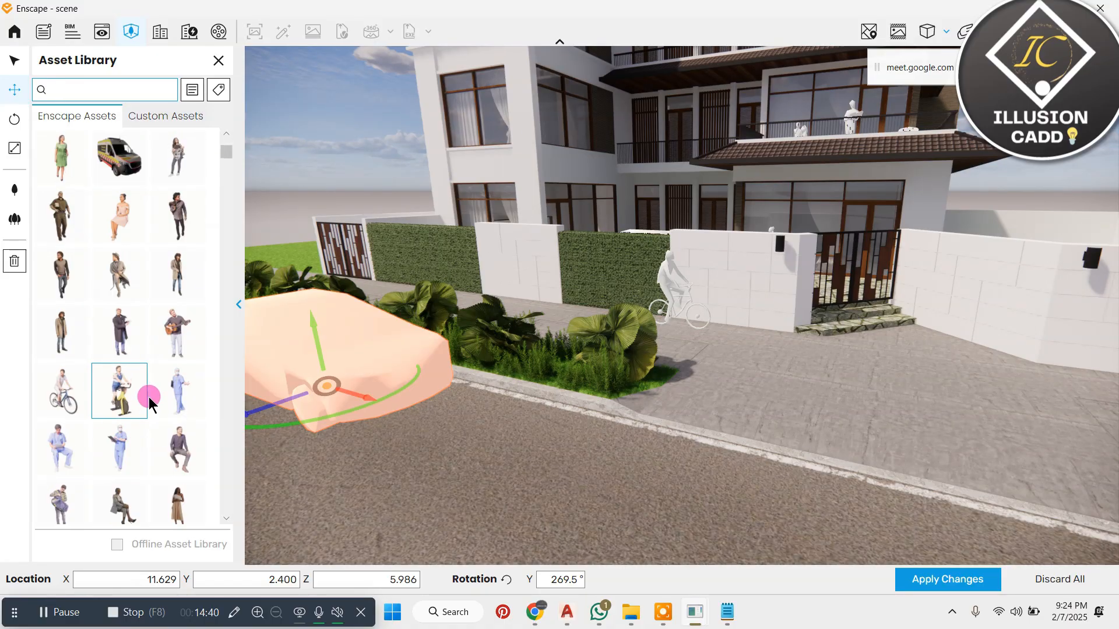
scroll(152, 400, "down", 1)
scroll(154, 400, "down", 4)
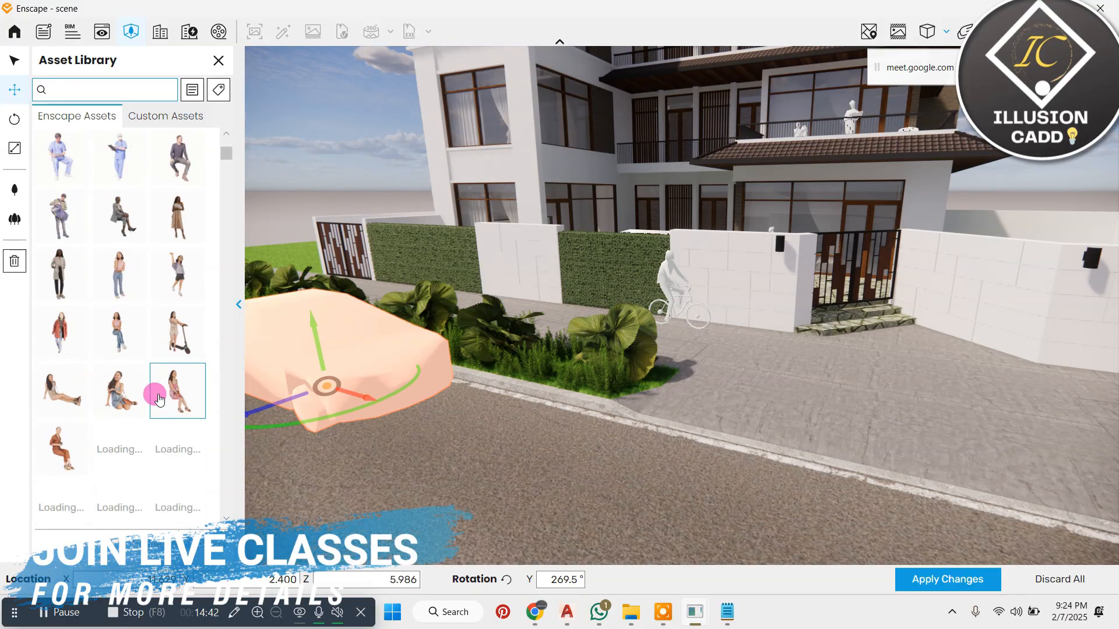
scroll(163, 394, "down", 5)
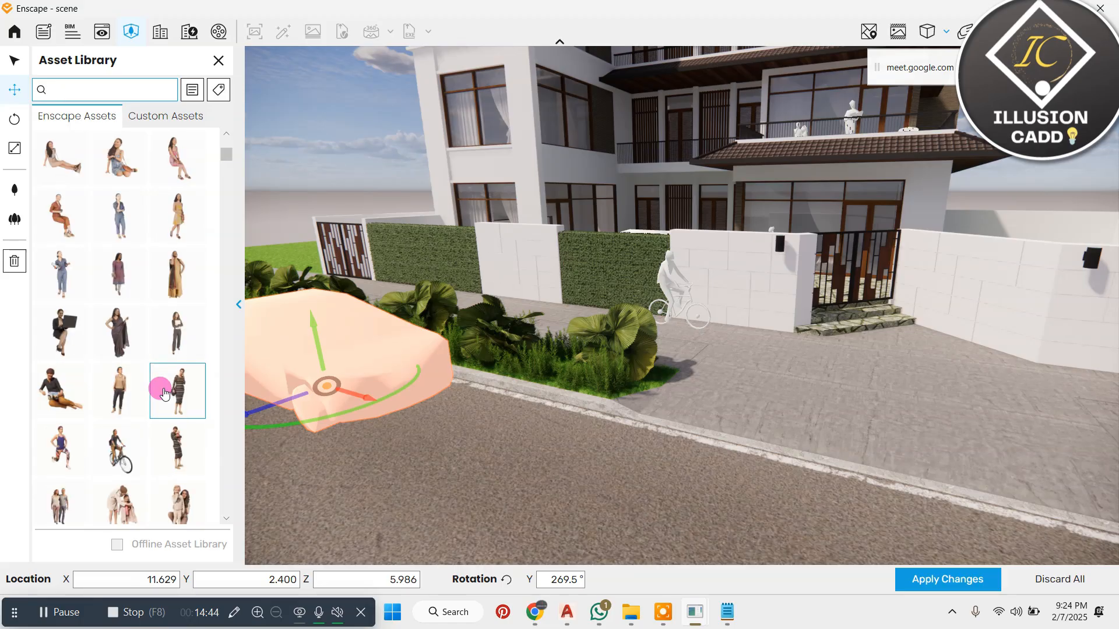
left_click(121, 455)
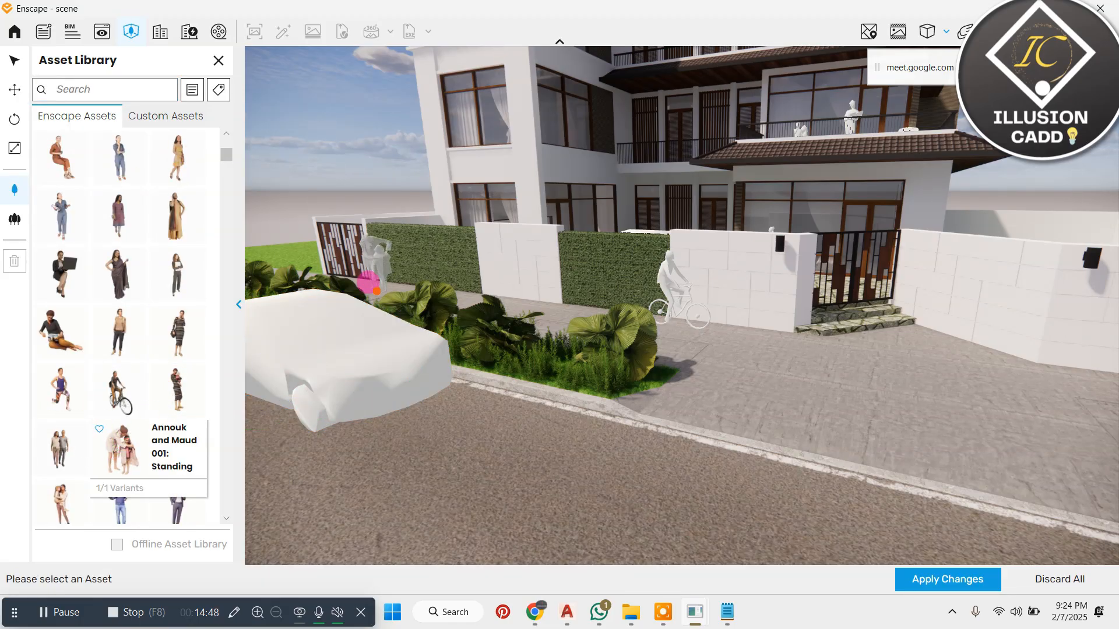
left_click(369, 283)
Step: Place a single standing person asset beside the boundary wall, on the opposite side of the entrance gate from the cyclist
mouse_move(682, 282)
right_mouse_down()
mouse_move(708, 275)
mouse_move(681, 278)
right_mouse_up()
scroll(387, 381, "down", 4)
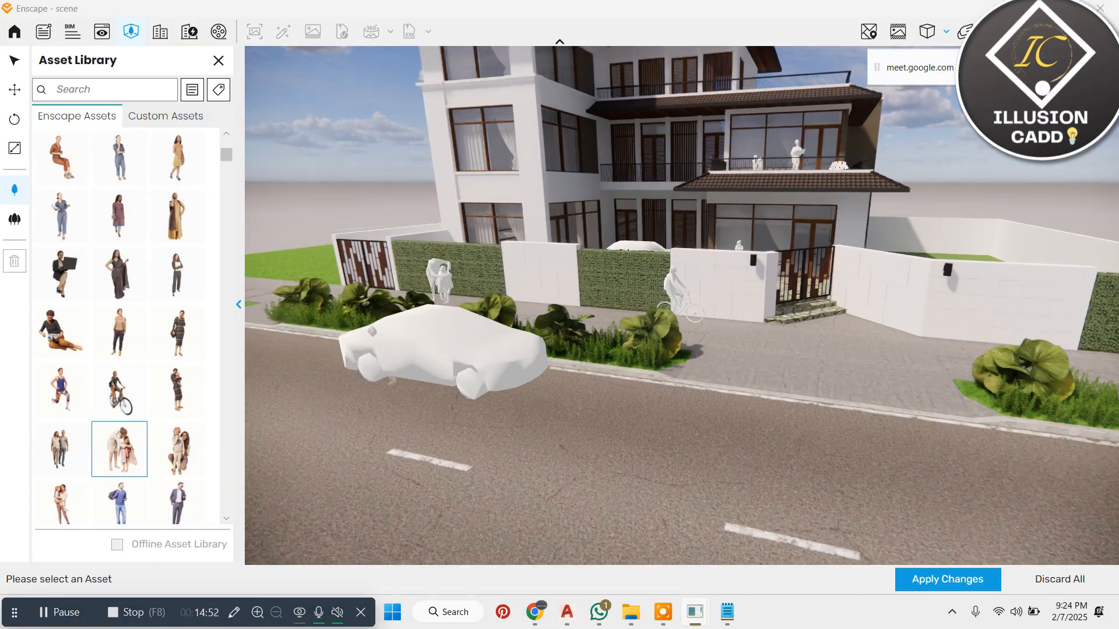
scroll(391, 382, "down", 2)
scroll(168, 413, "down", 1)
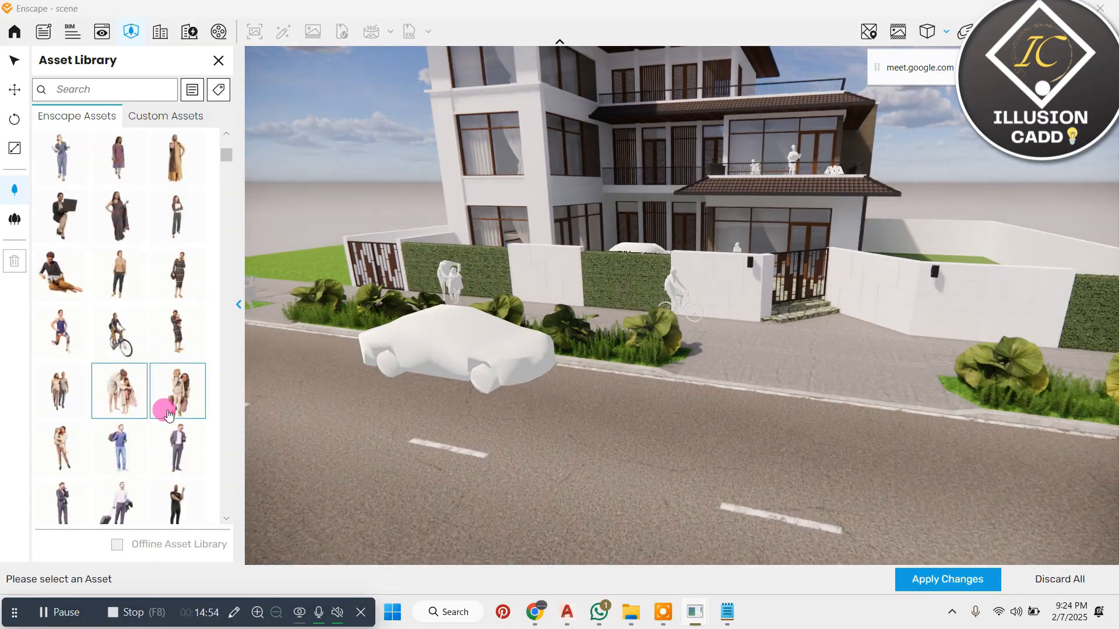
scroll(150, 422, "down", 2)
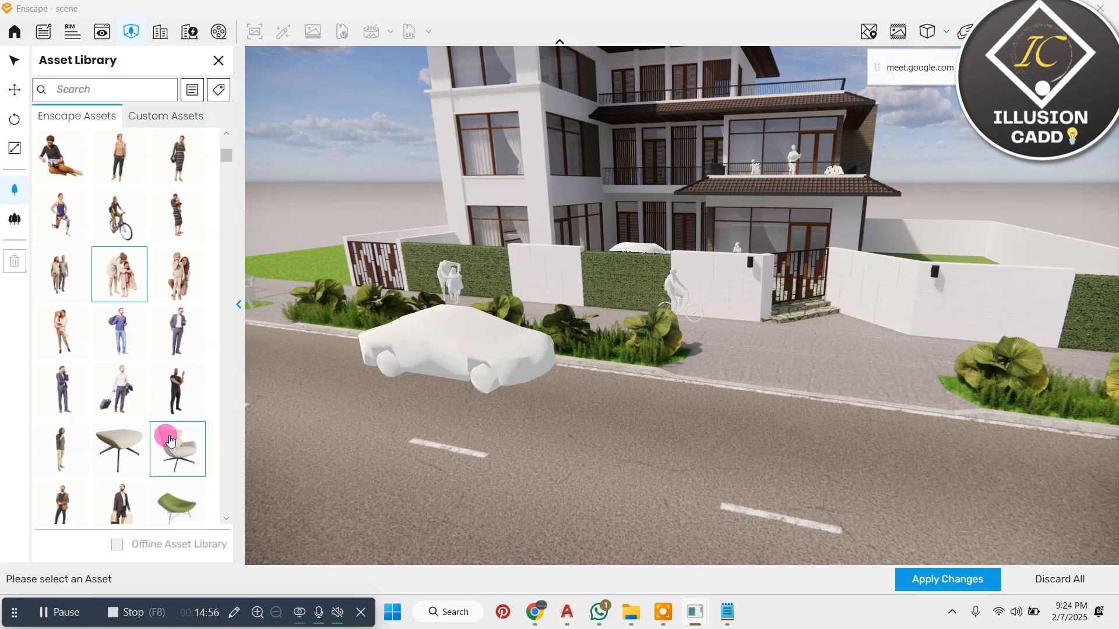
left_click(66, 449)
left_click(972, 379)
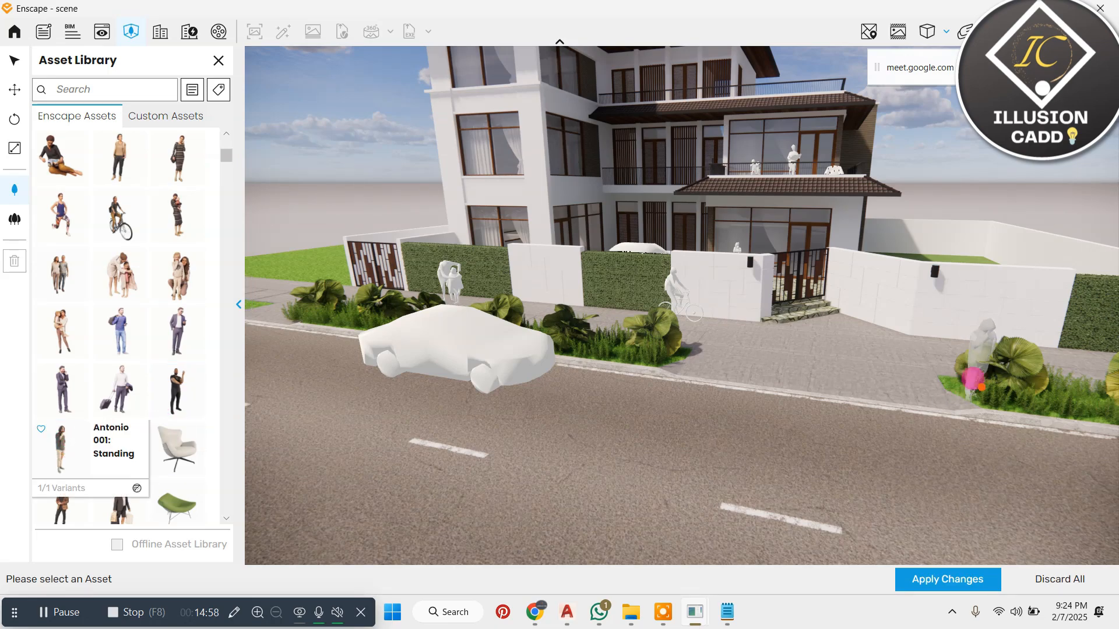
left_click(939, 336)
Step: Rotate the standing person beside the boundary wall to about 235.7° around the Y axis
scroll(1014, 299, "up", 2)
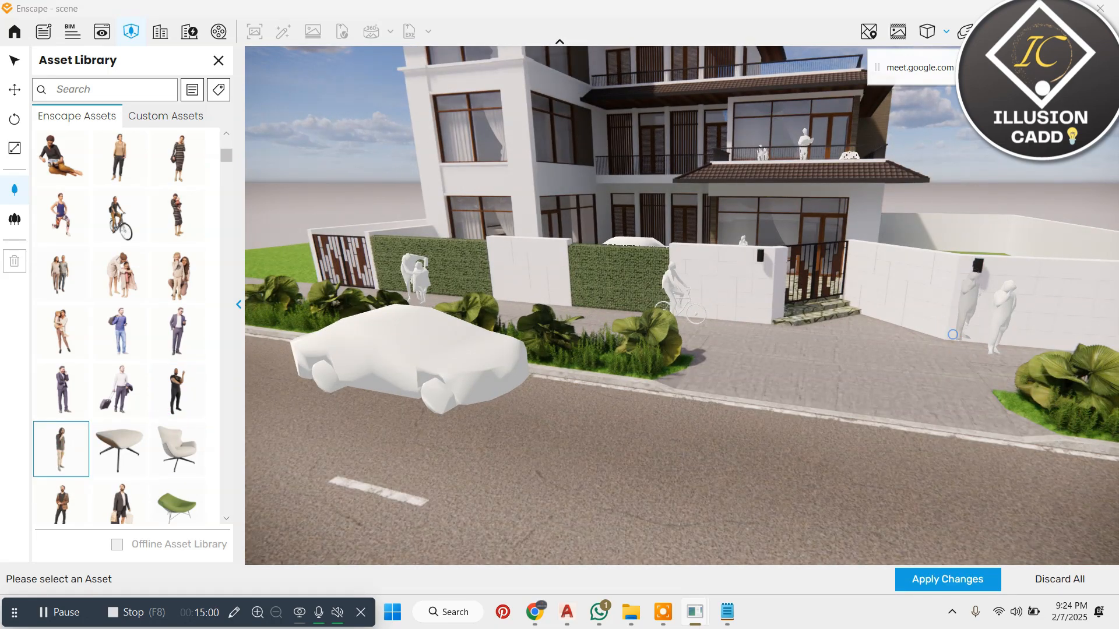
scroll(1018, 314, "down", 2)
right_click_drag(1019, 315, 1018, 298)
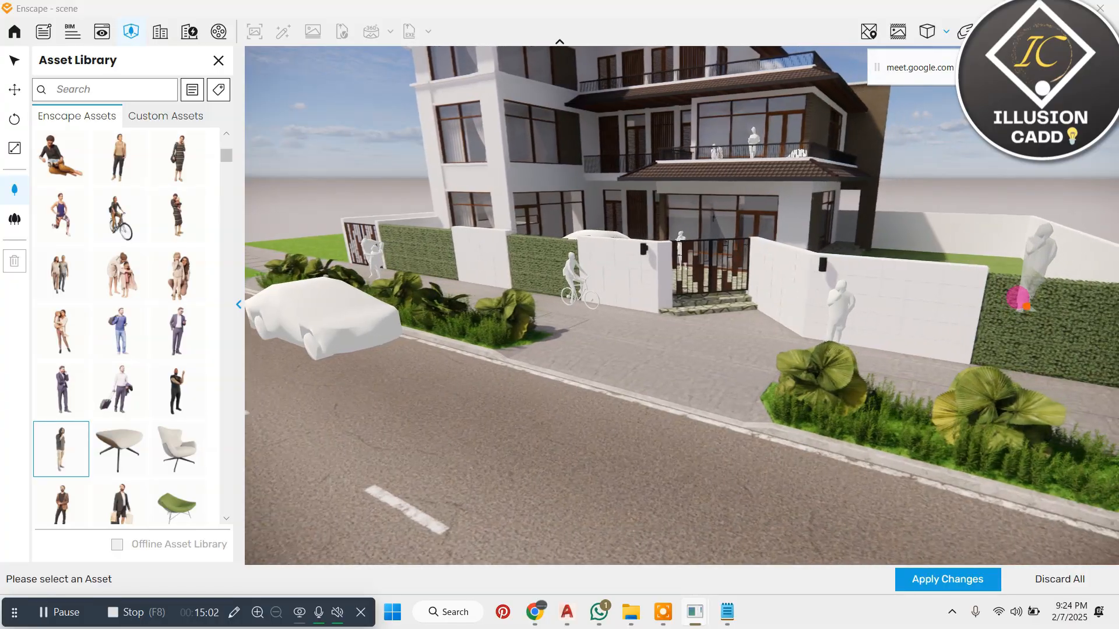
scroll(965, 316, "up", 4)
right_click_drag(958, 320, 940, 303)
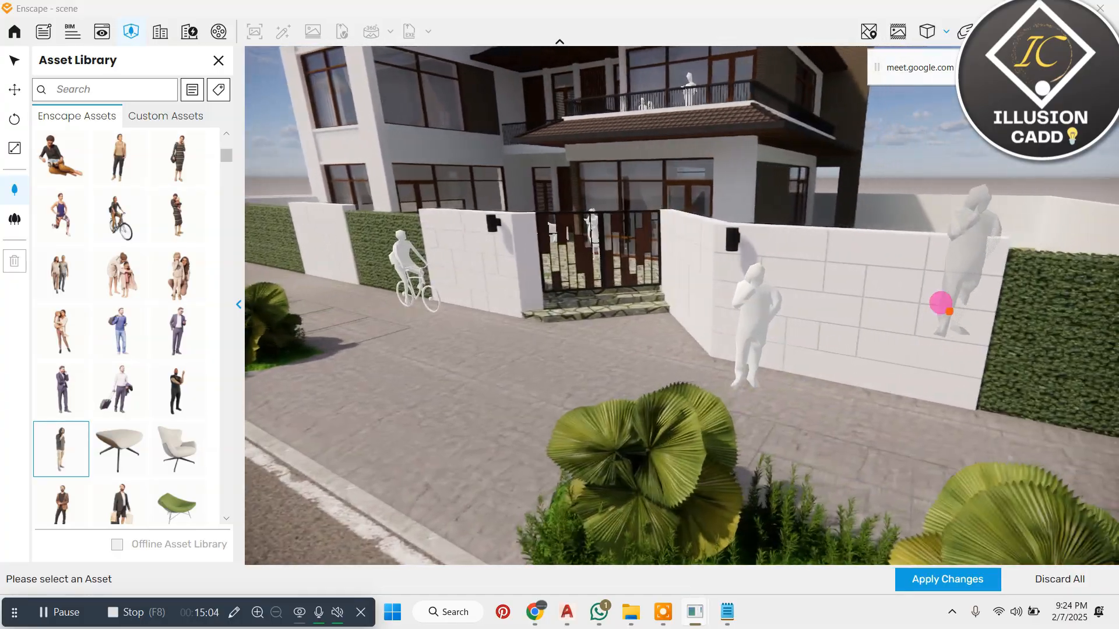
left_click(19, 128)
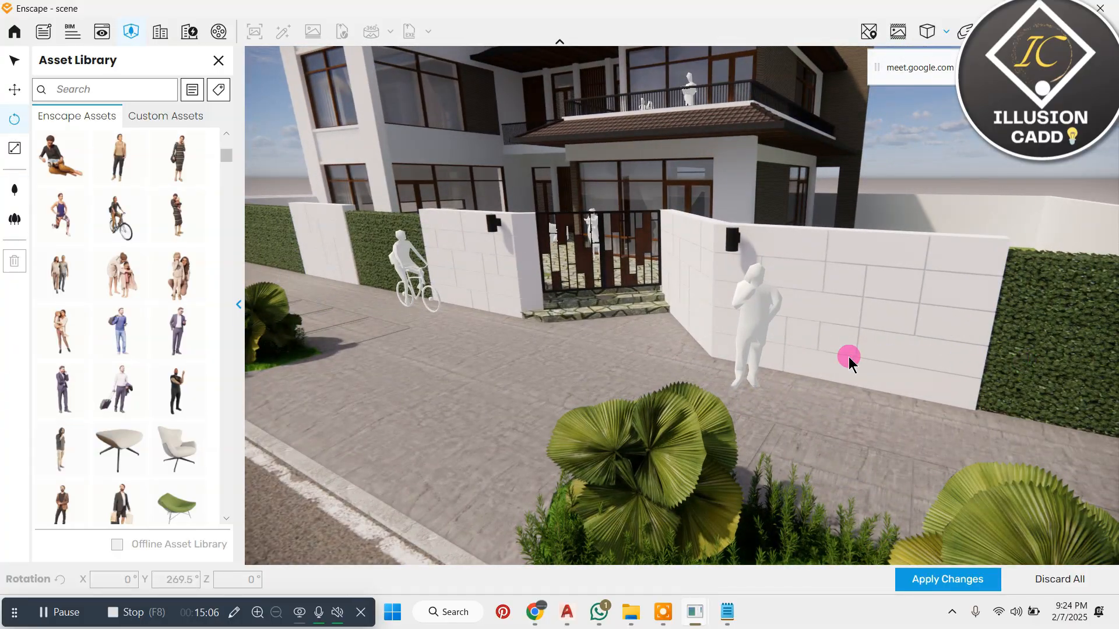
left_click(754, 333)
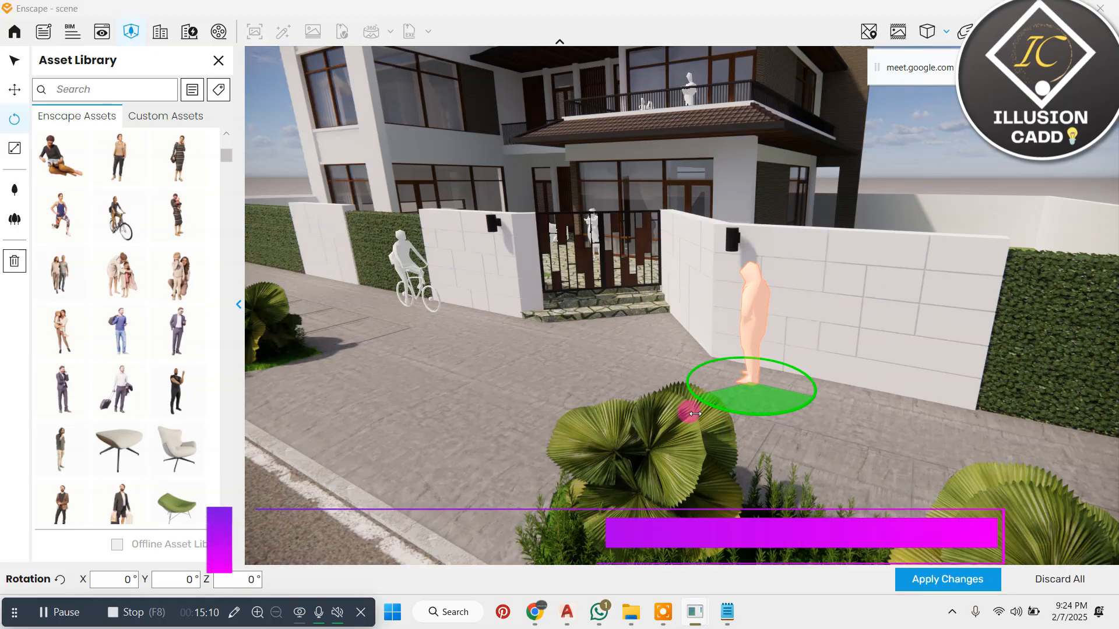
left_click_drag(693, 414, 711, 317)
right_click_drag(721, 291, 629, 256)
left_click_drag(508, 228, 513, 210)
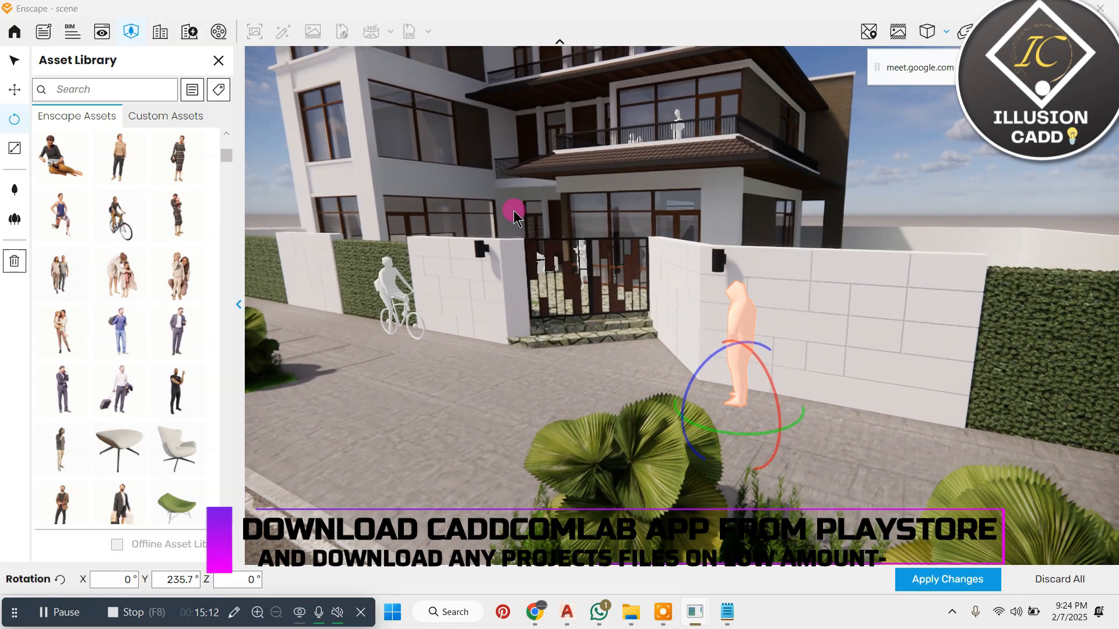
Step: Place another standing woman-and-child asset on the sidewalk behind the cyclist and rotate it to about 139.8° around the Y axis
scroll(157, 285, "down", 2)
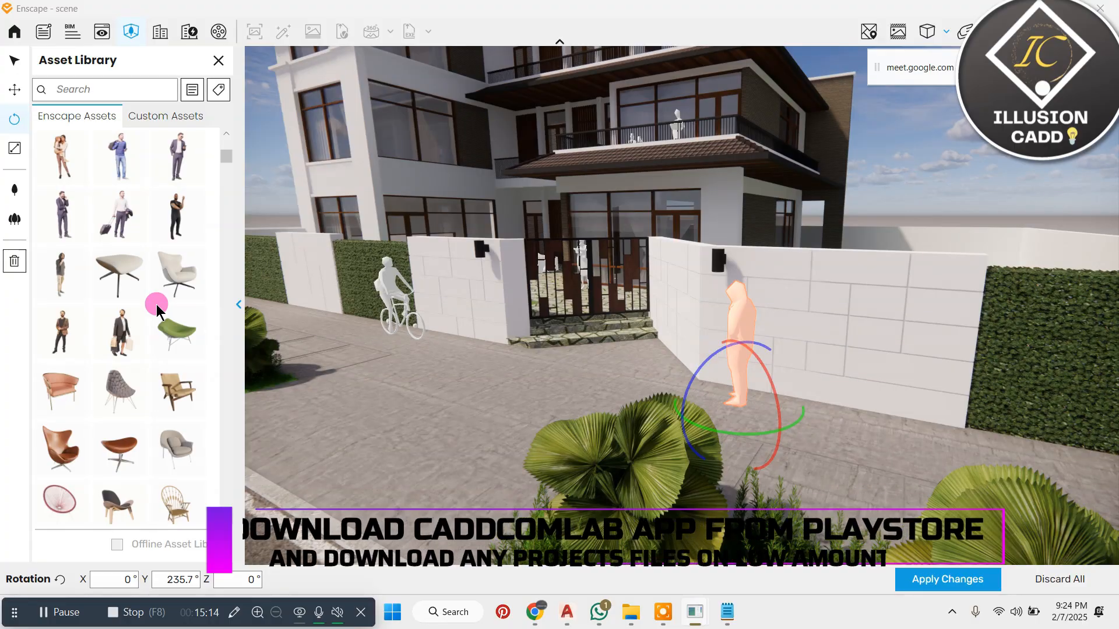
left_click(61, 216)
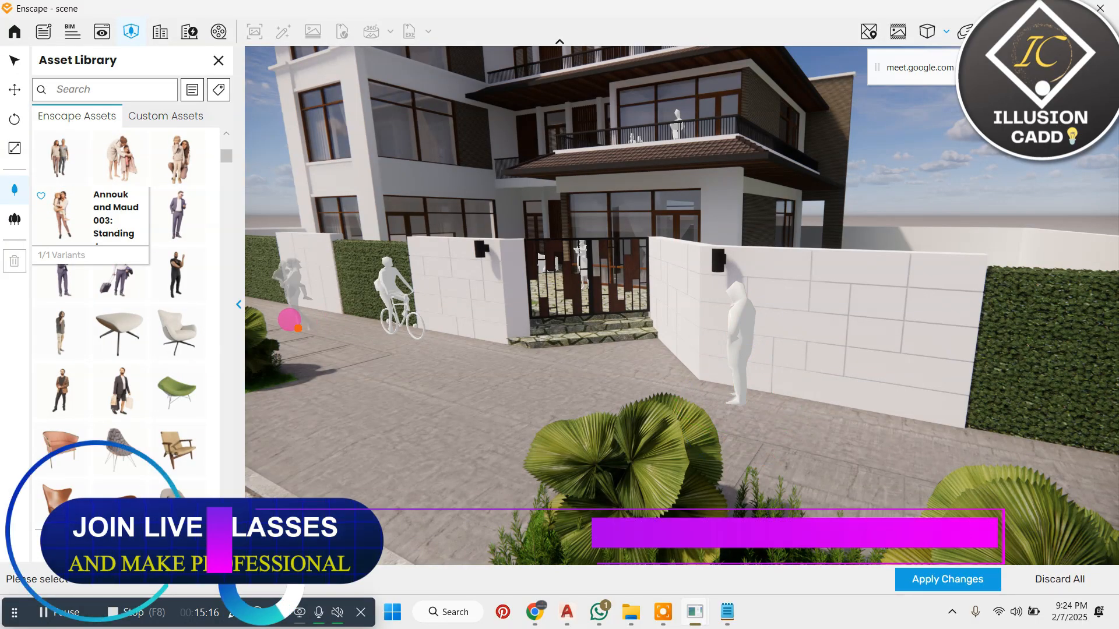
left_click(248, 314)
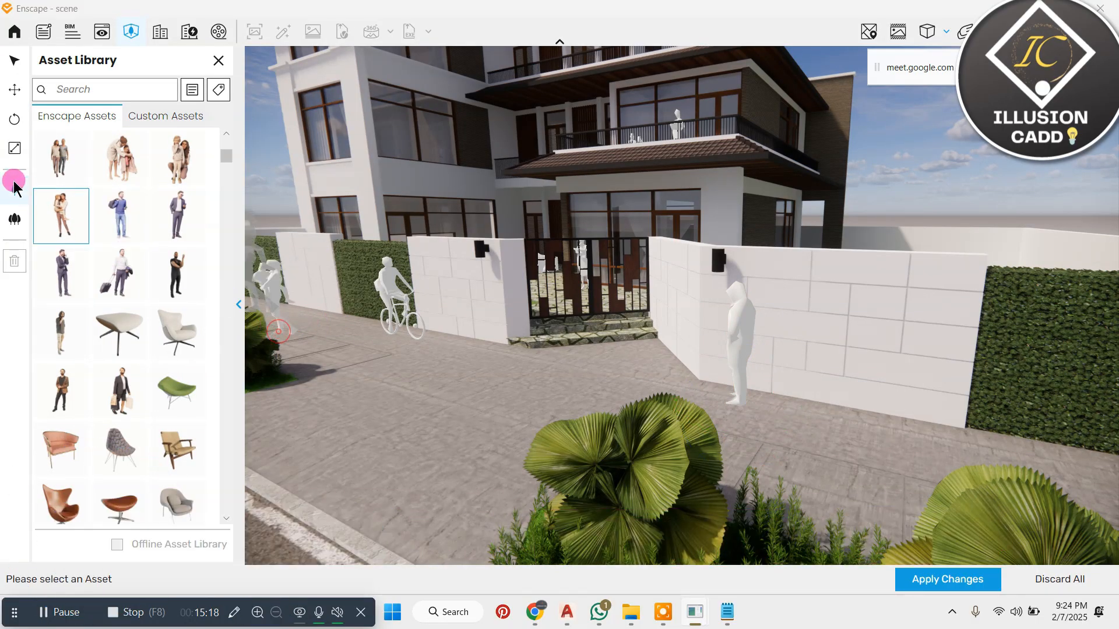
left_click(277, 327)
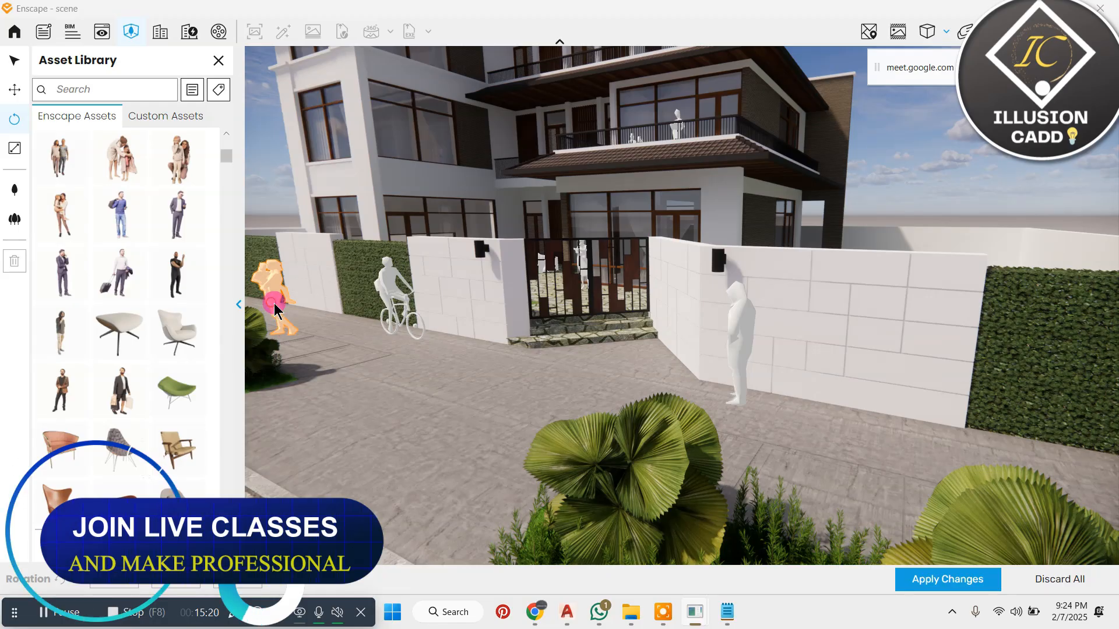
left_click(274, 304)
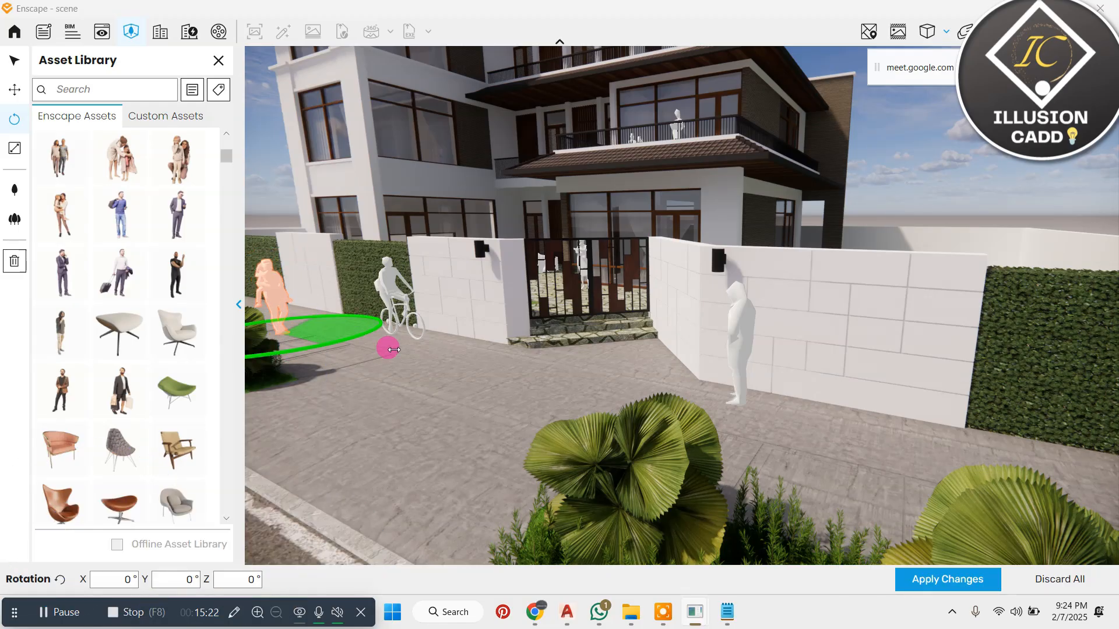
left_click_drag(395, 350, 394, 351)
left_click(17, 94)
Step: Search the asset library for "tree" and place a dark green deciduous tree on the side lawn behind the front boundary wall
scroll(483, 367, "down", 3)
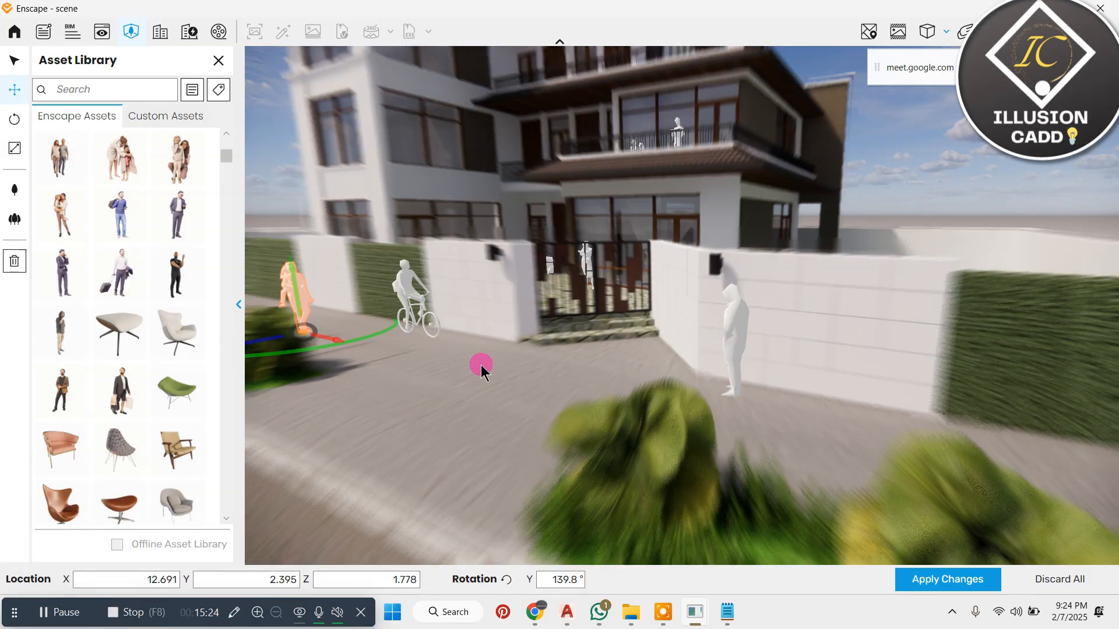
scroll(743, 286, "up", 5)
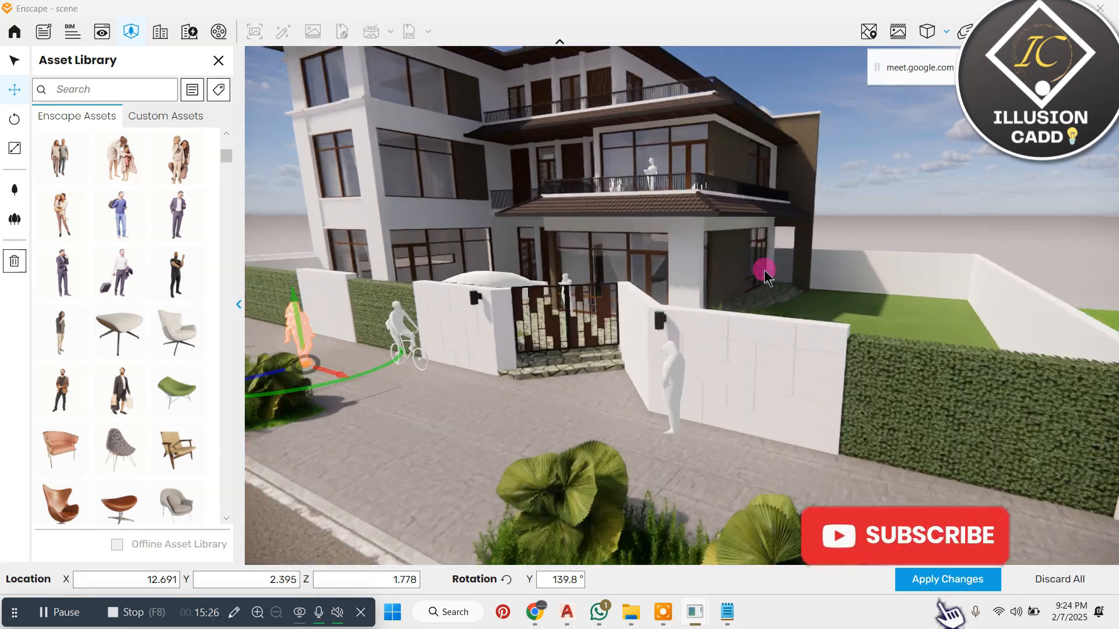
scroll(765, 290, "up", 5)
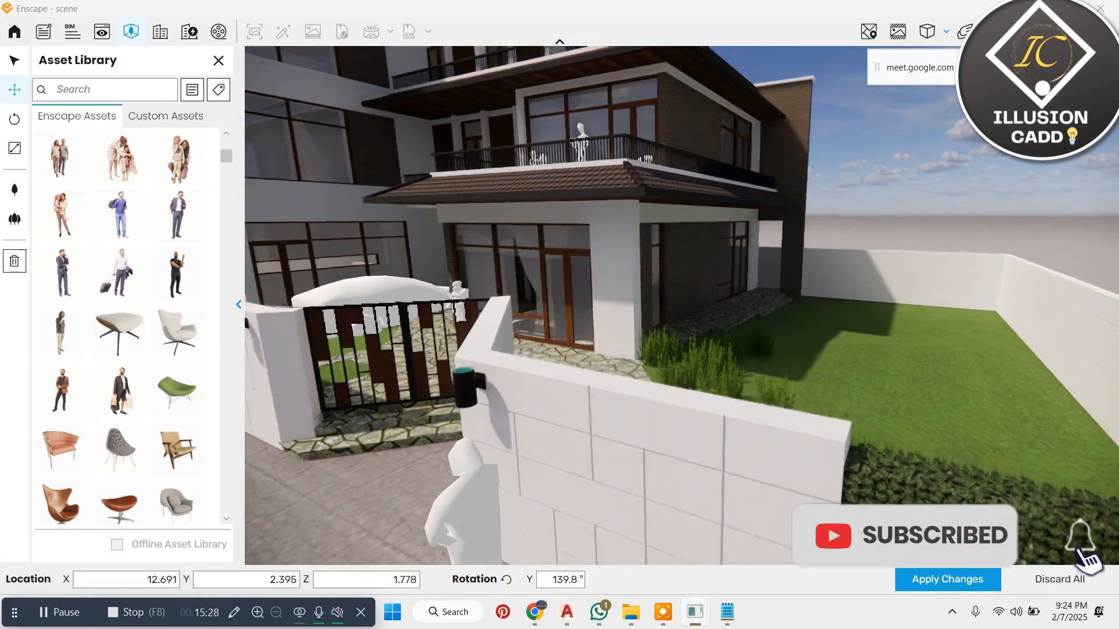
right_click_drag(749, 254, 815, 326)
scroll(527, 181, "down", 3)
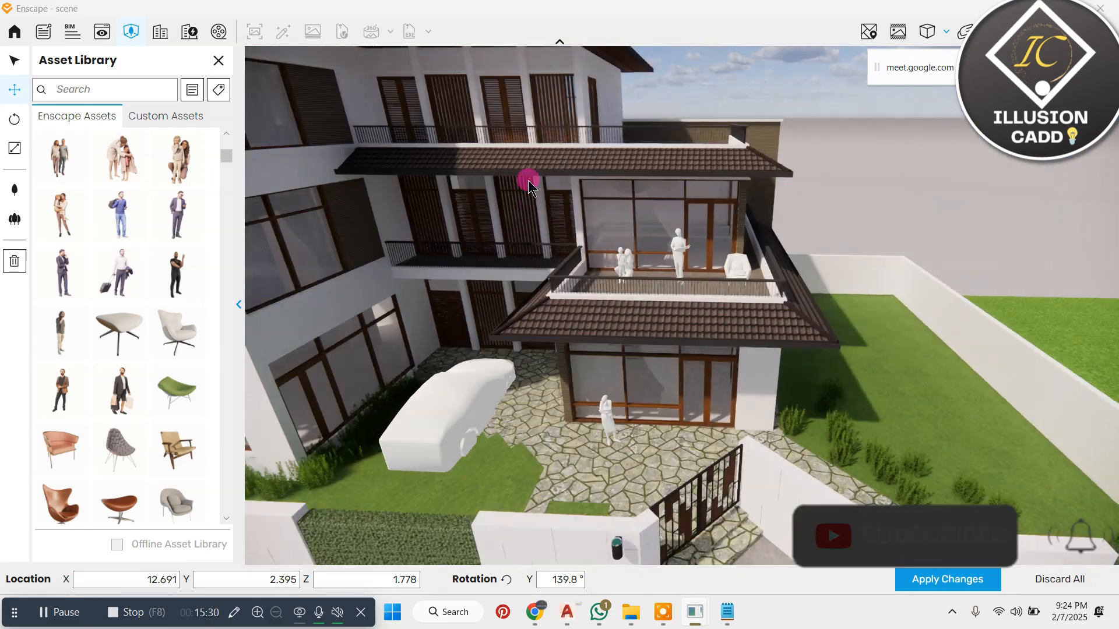
right_click_drag(527, 180, 554, 181)
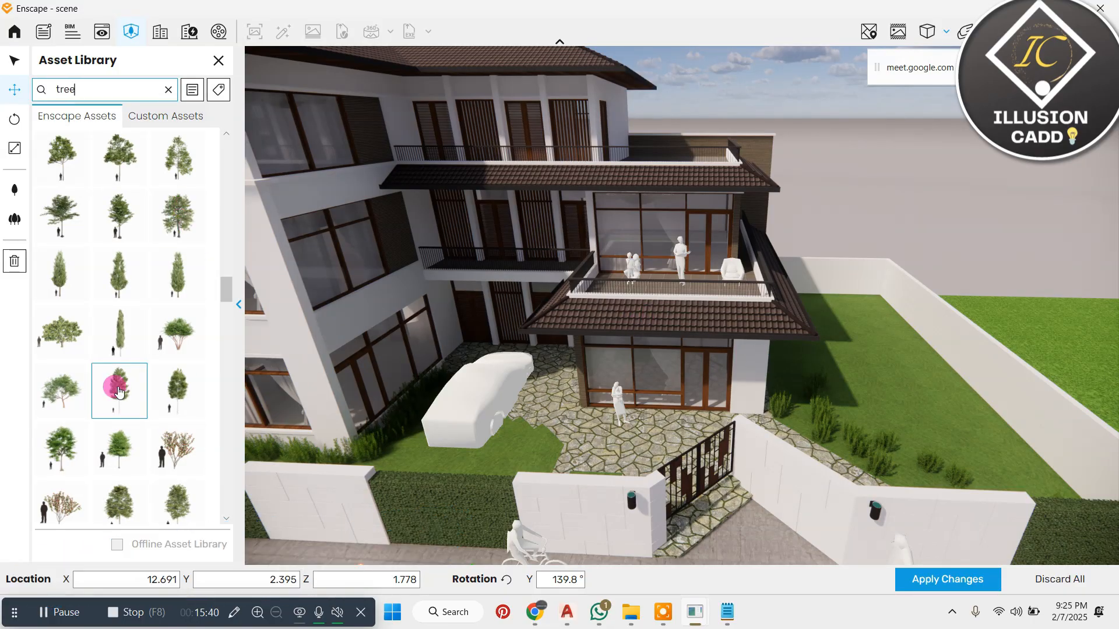
scroll(157, 374, "down", 2)
scroll(145, 373, "down", 1)
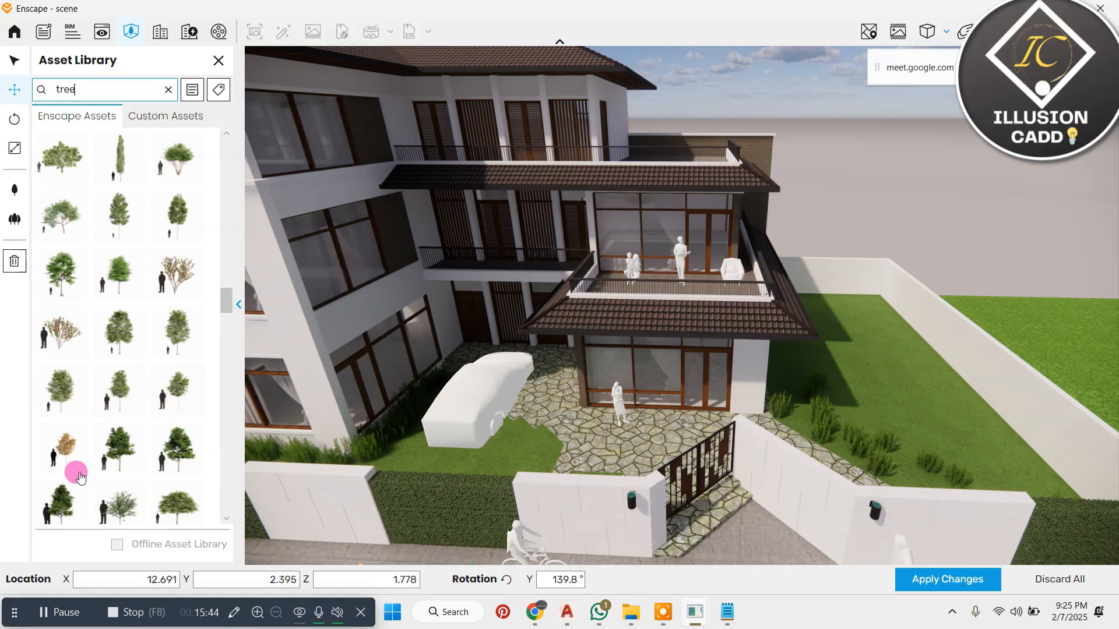
left_click(61, 494)
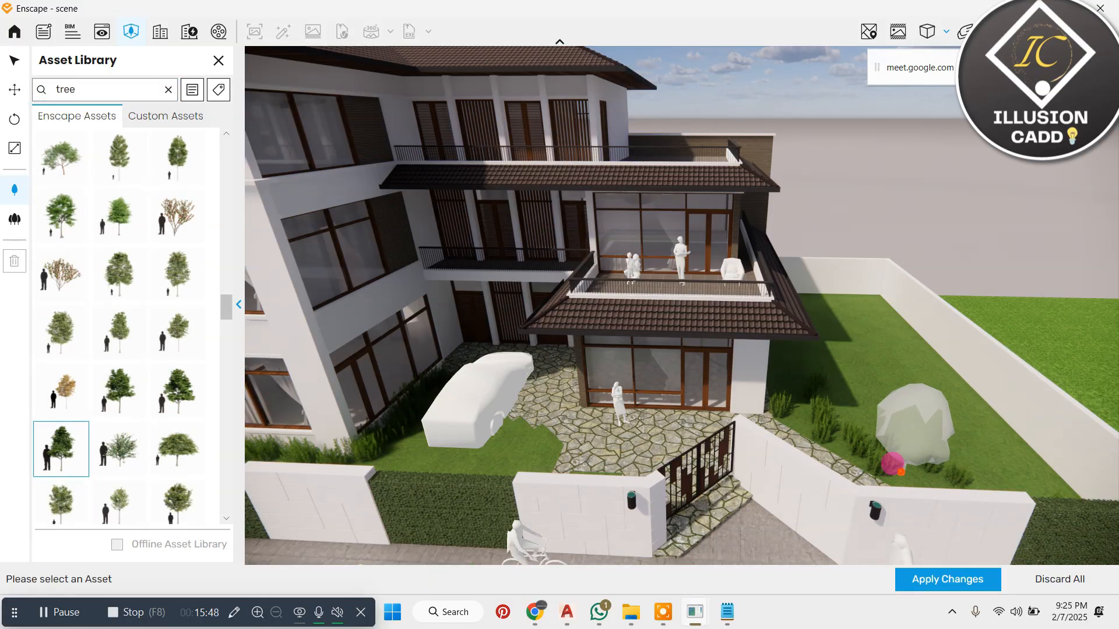
left_click(891, 463)
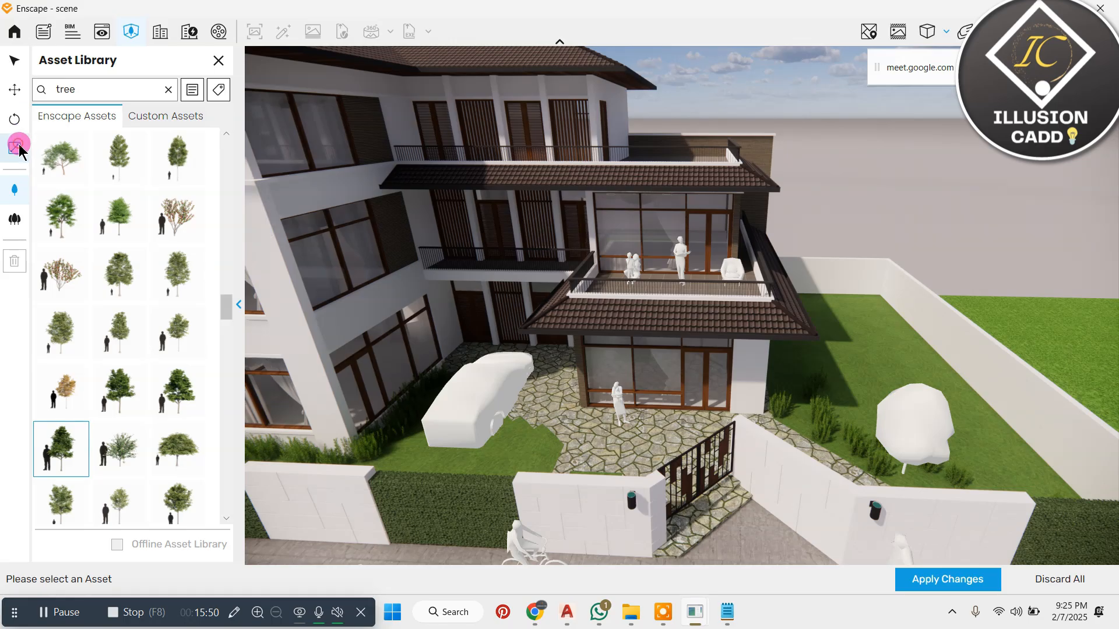
Step: Scale the newly placed tree up to roughly twice its size
left_click(916, 436)
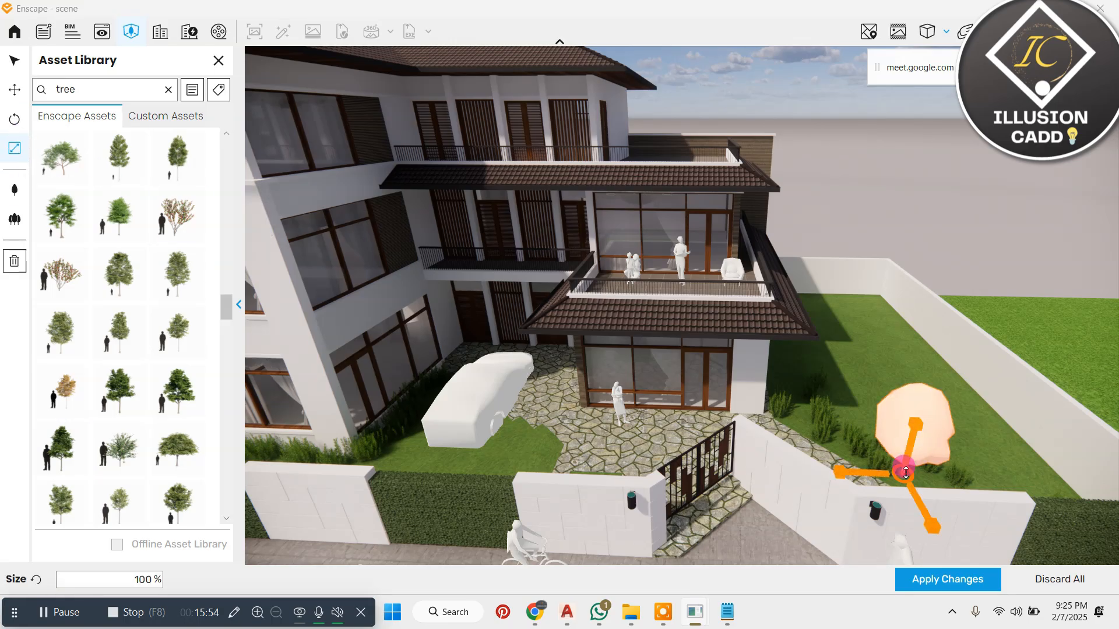
left_click_drag(905, 473, 944, 424)
Step: Place two Deciduous Tree 147: Pagoda Sophora assets, one beside the house and one behind the front hedge of the side lawn
left_click(106, 194)
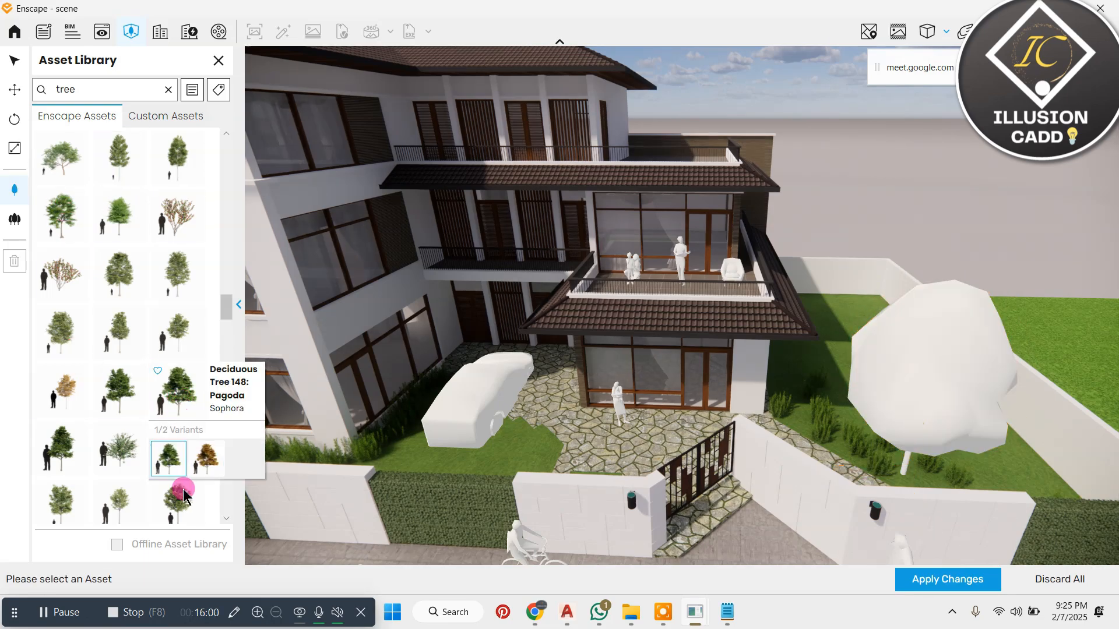
left_click(123, 413)
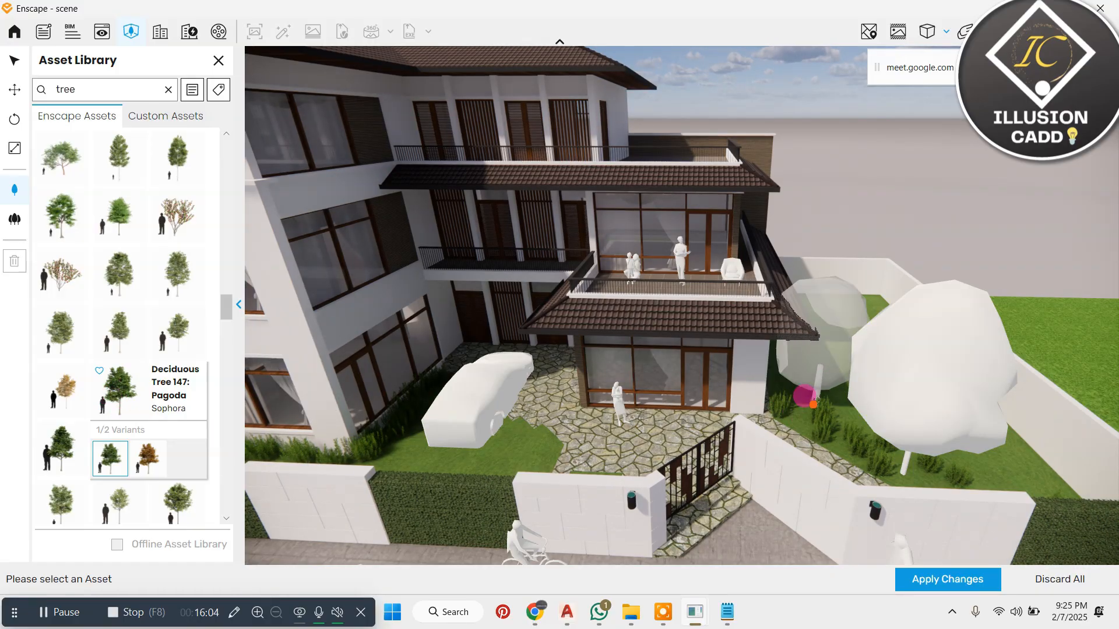
left_click(805, 388)
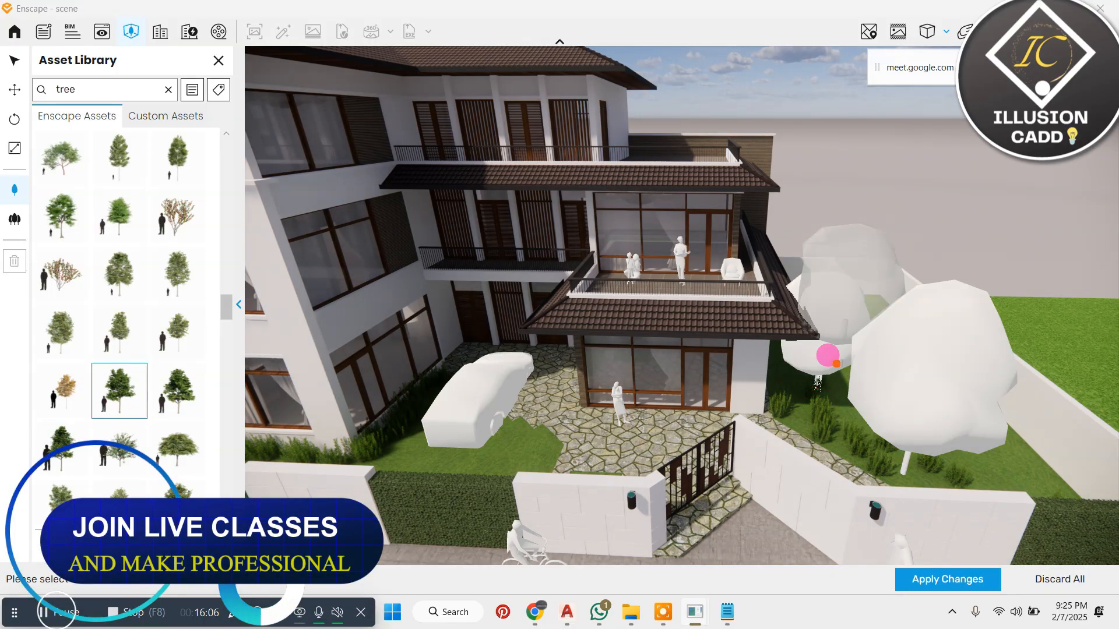
right_click_drag(866, 362, 873, 369)
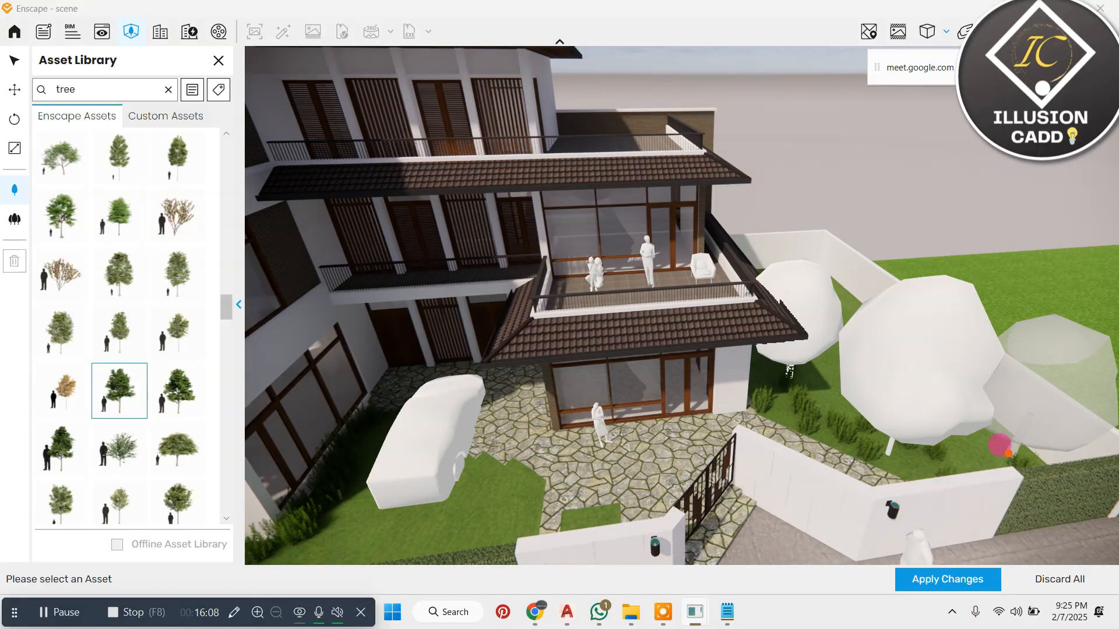
left_click(1003, 448)
Step: Enlarge the Pagoda Sophora tree behind the front hedge and scale the one beside the house to 121%
scroll(568, 342, "down", 2)
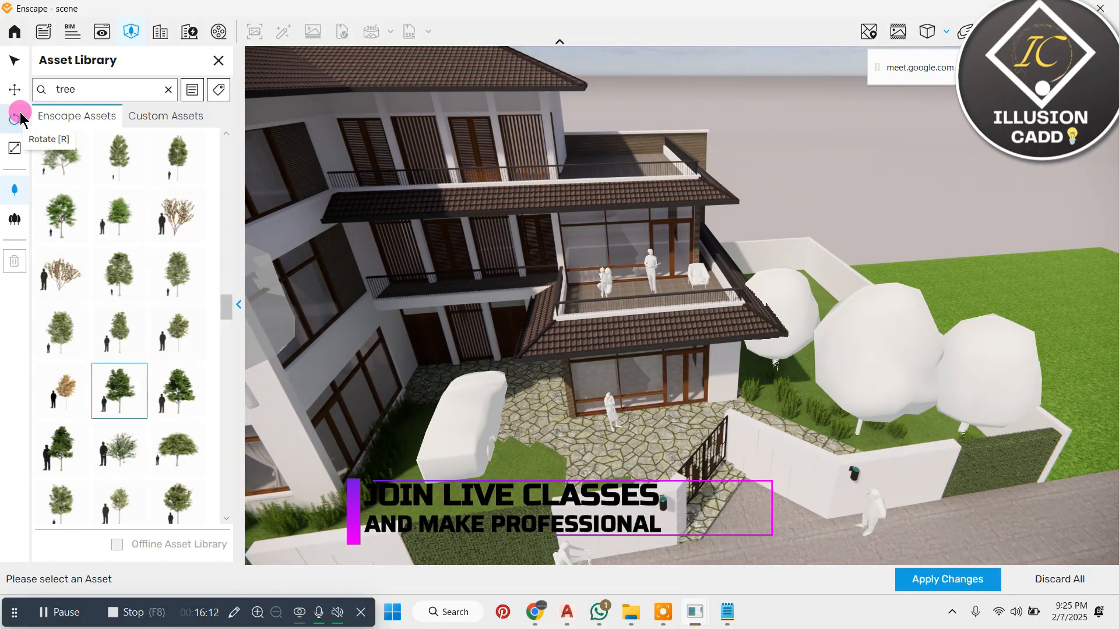
left_click(13, 152)
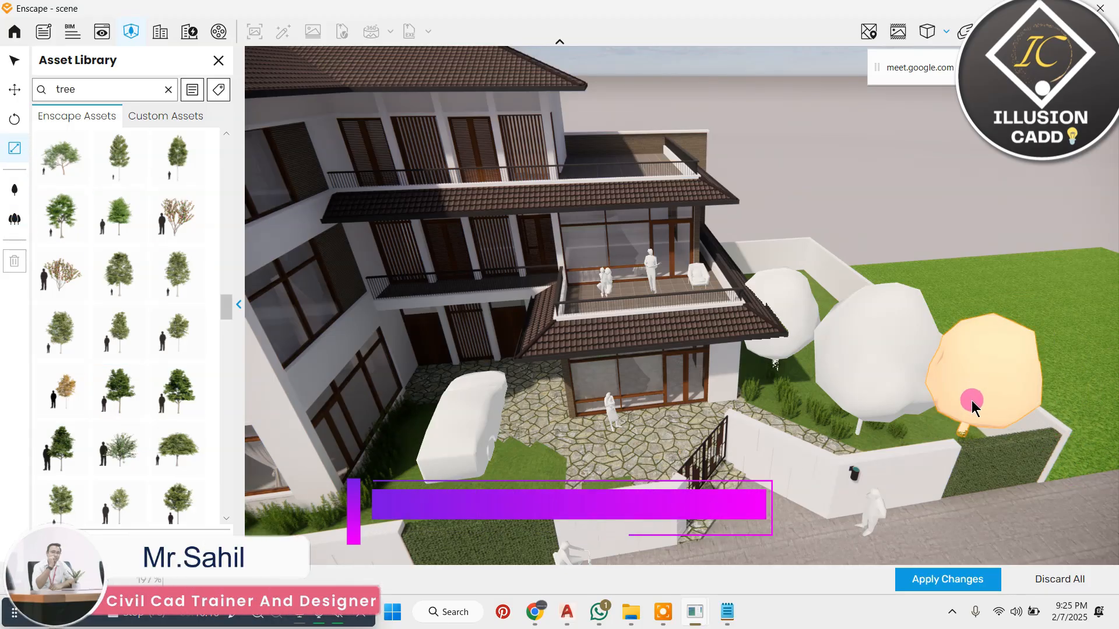
left_click(970, 428)
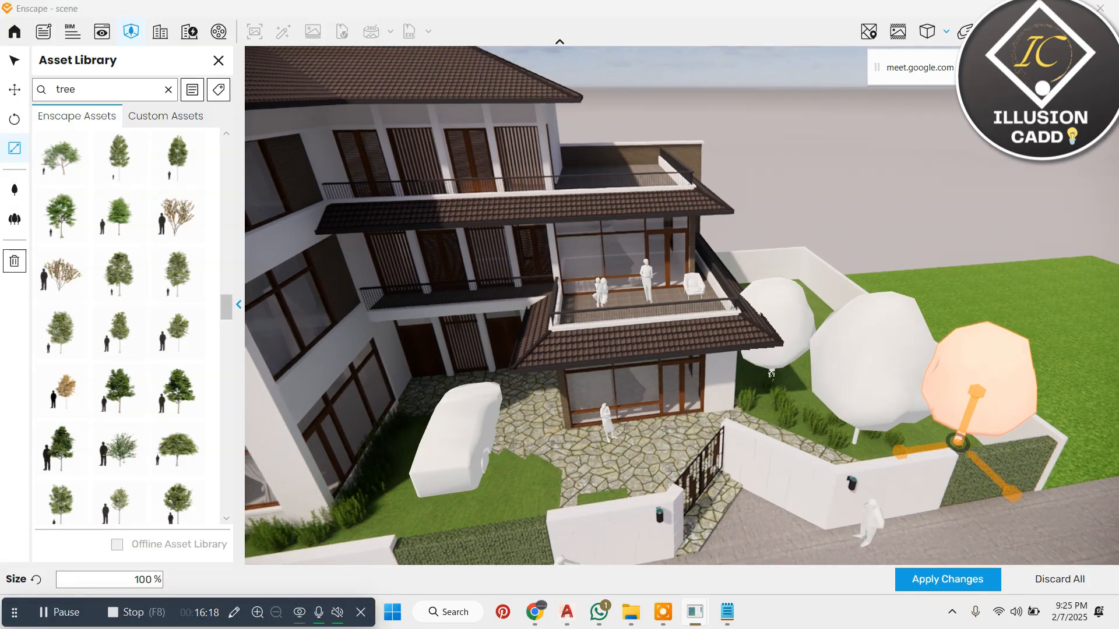
scroll(967, 437, "up", 3)
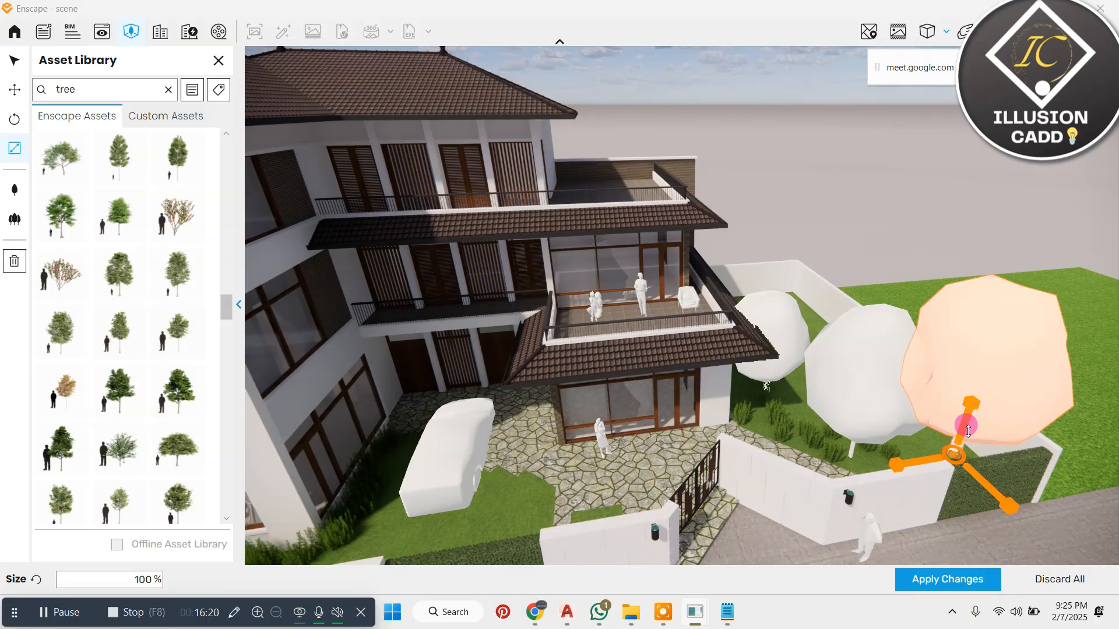
left_click(783, 376)
left_click(770, 389)
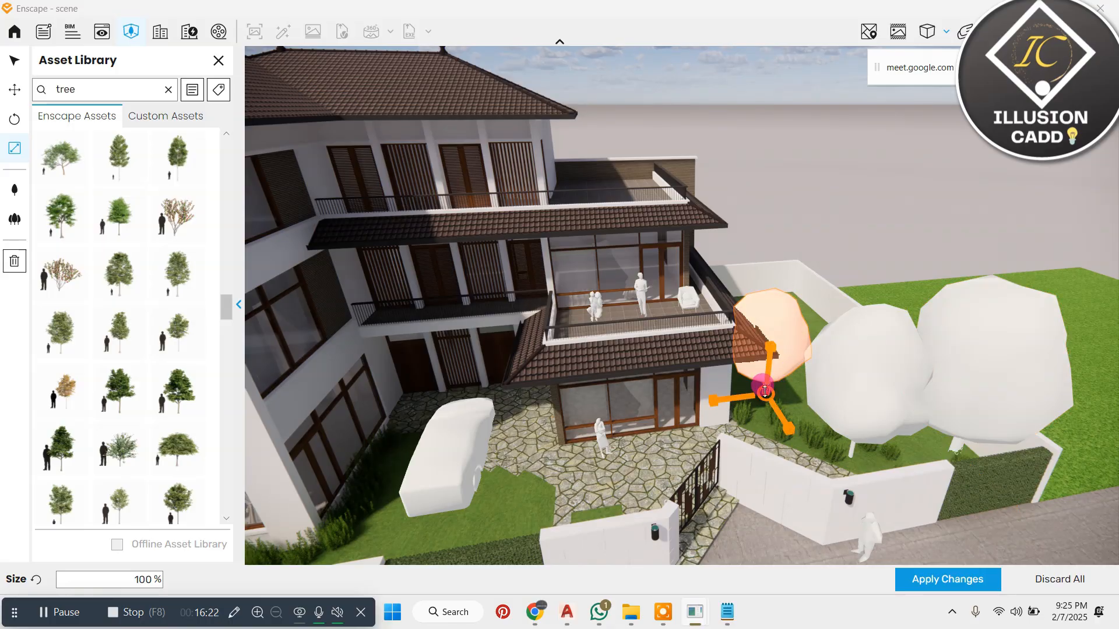
Step: Place an Evergreen Tree 038: Palm on the side lawn behind the existing deciduous trees, near the boundary wall
scroll(153, 278, "down", 5)
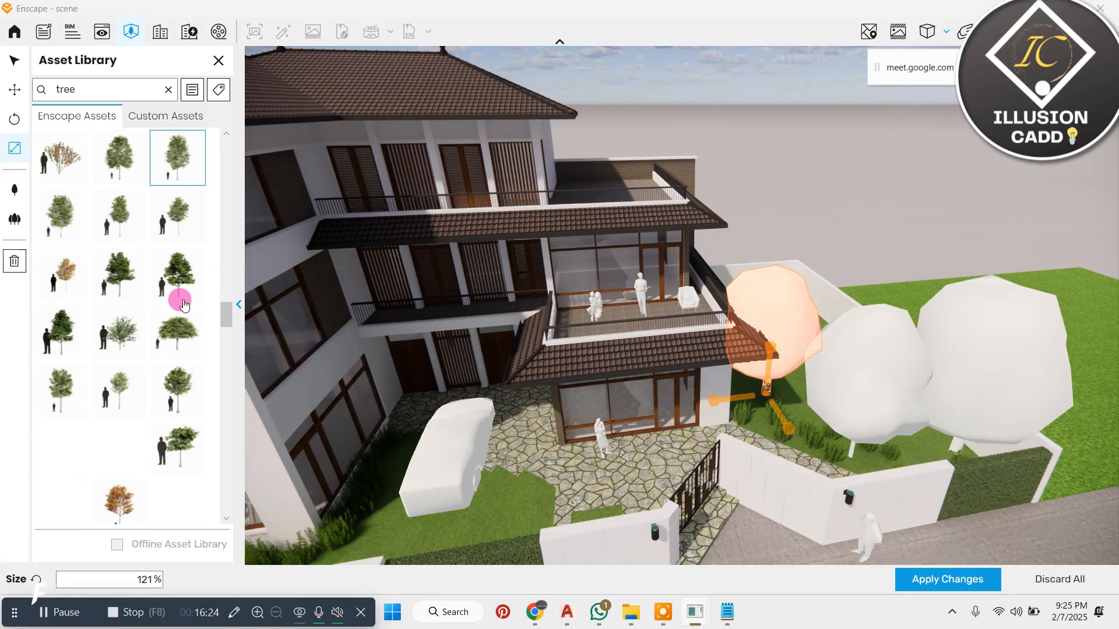
scroll(158, 326, "down", 5)
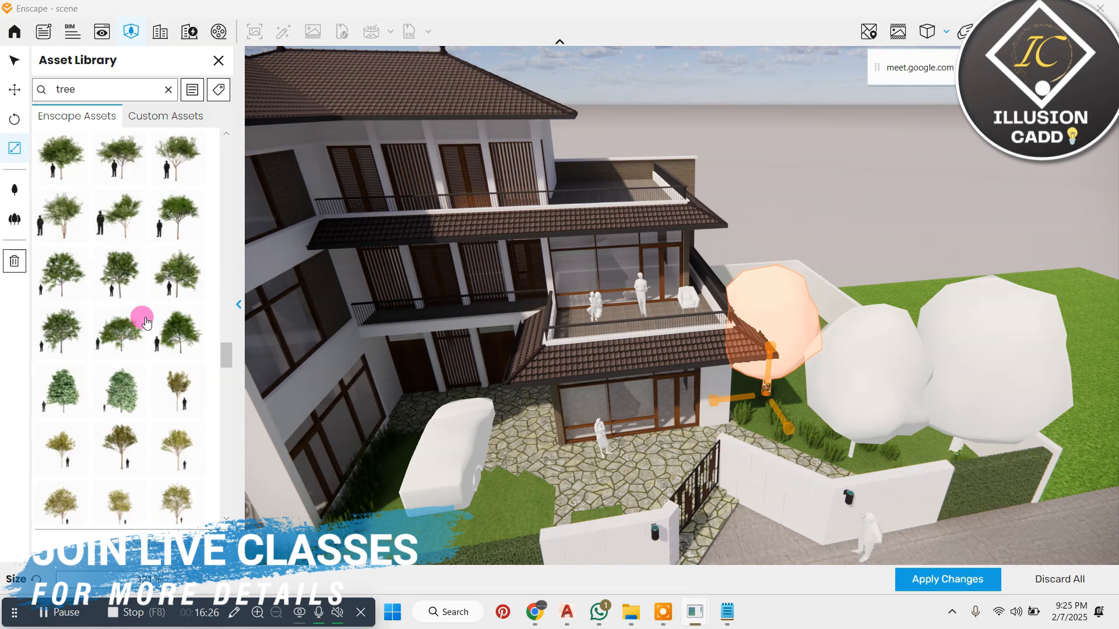
scroll(145, 324, "down", 5)
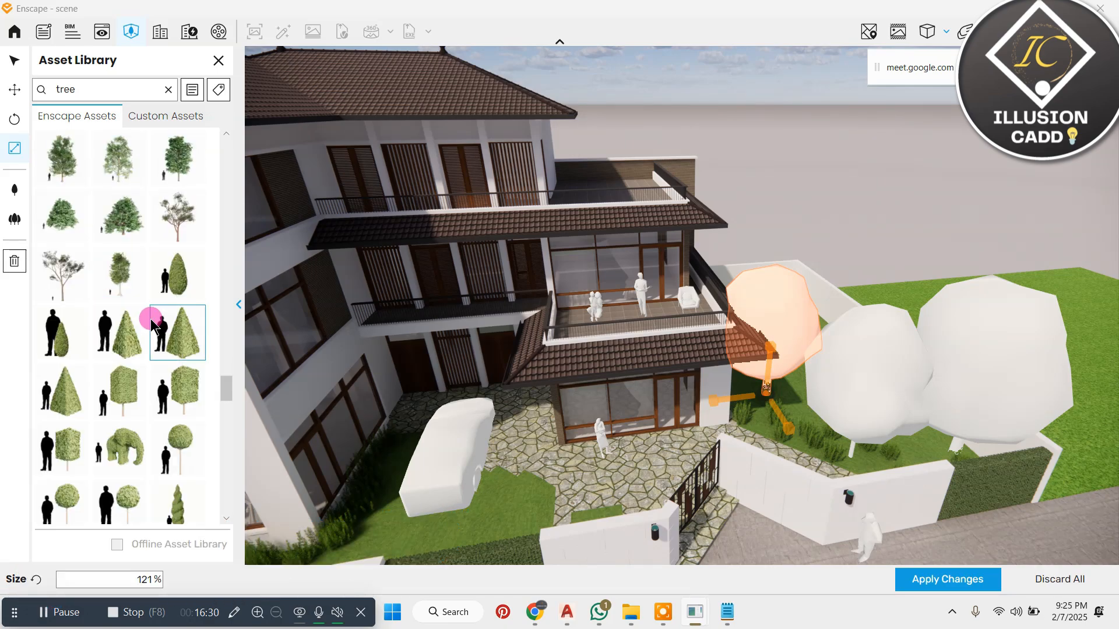
scroll(152, 324, "down", 5)
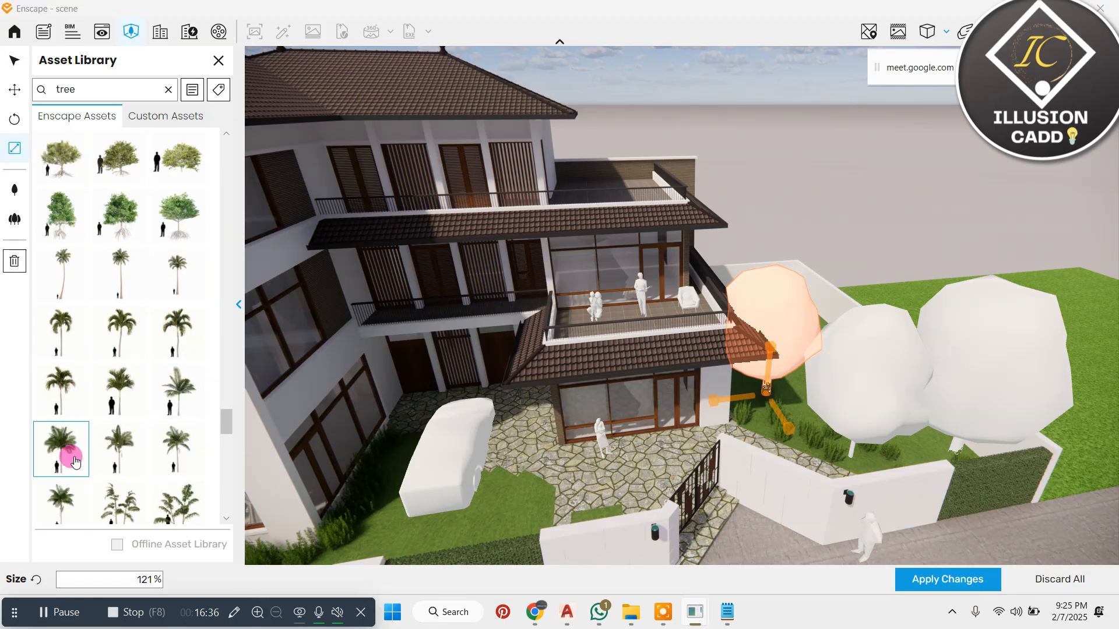
left_click(69, 463)
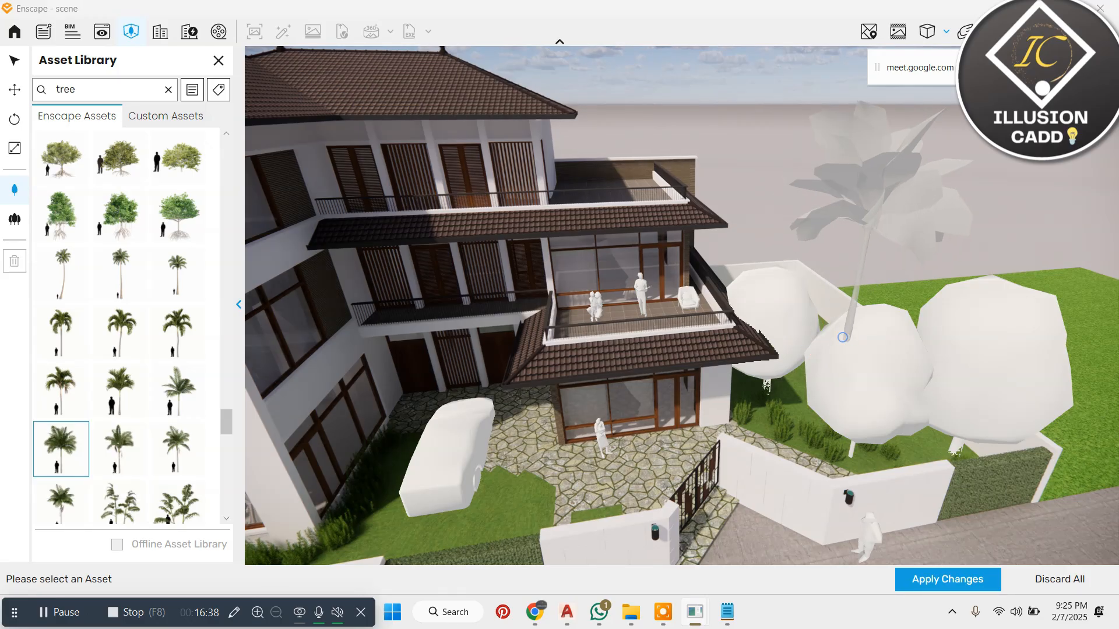
mouse_move(846, 340)
right_mouse_down()
mouse_move(819, 370)
mouse_move(794, 342)
mouse_move(807, 350)
mouse_move(870, 255)
mouse_move(979, 195)
right_mouse_up()
middle_click_drag(1027, 184, 889, 205)
Step: Scale the newly placed palm on the side lawn to 165%
left_click(4, 156)
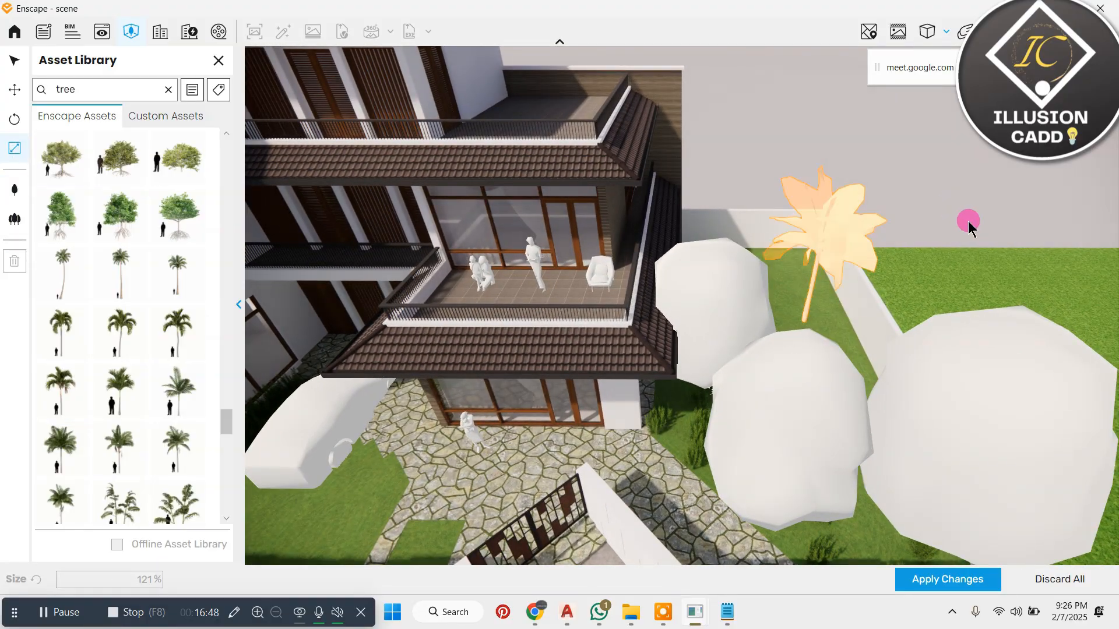
mouse_move(807, 308)
left_mouse_down()
mouse_move(769, 311)
mouse_move(823, 309)
left_mouse_up()
left_click(799, 263)
key("a")
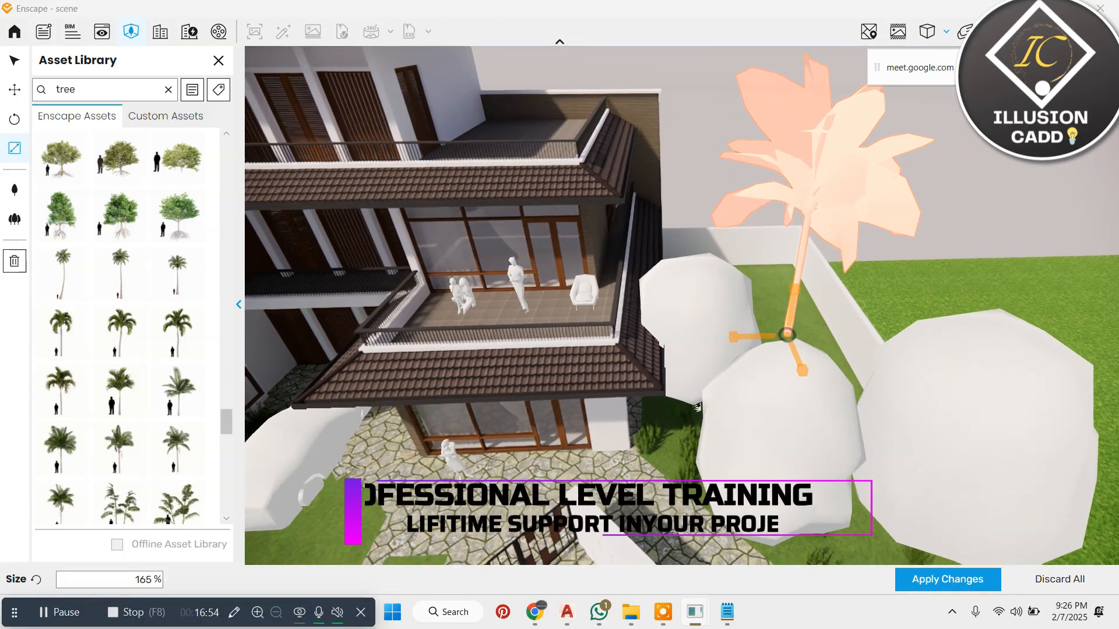
Step: Place a slimmer palm variety beside the first palm on the side lawn and scale it to 118%
left_click(51, 324)
middle_click_drag(713, 255, 716, 235)
left_click(759, 301)
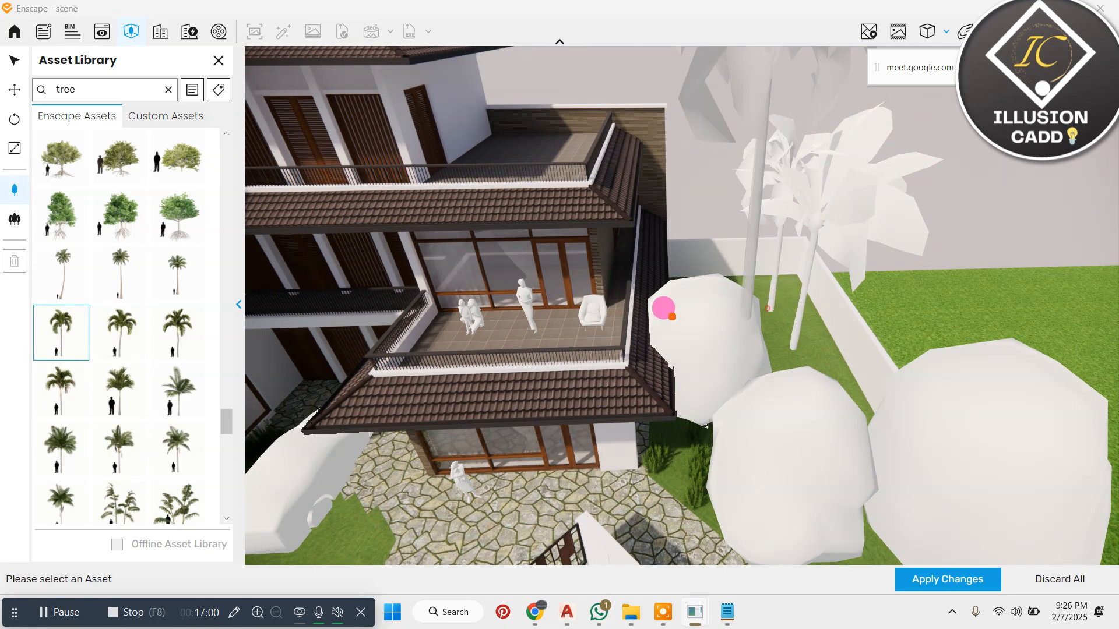
left_click(16, 149)
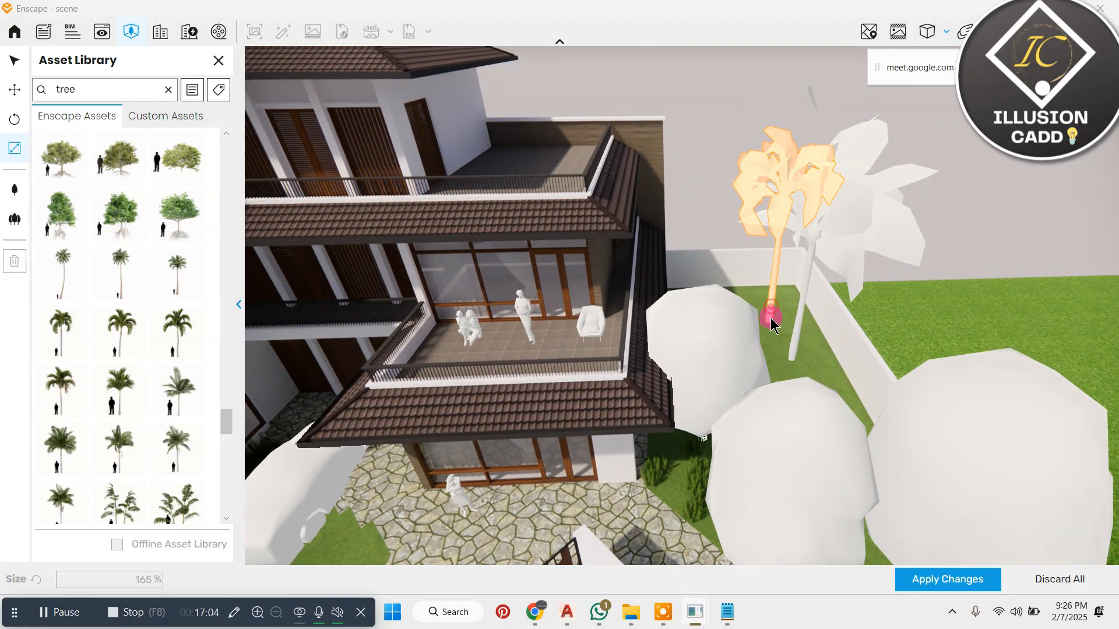
left_click(770, 317)
left_click_drag(770, 324, 772, 312)
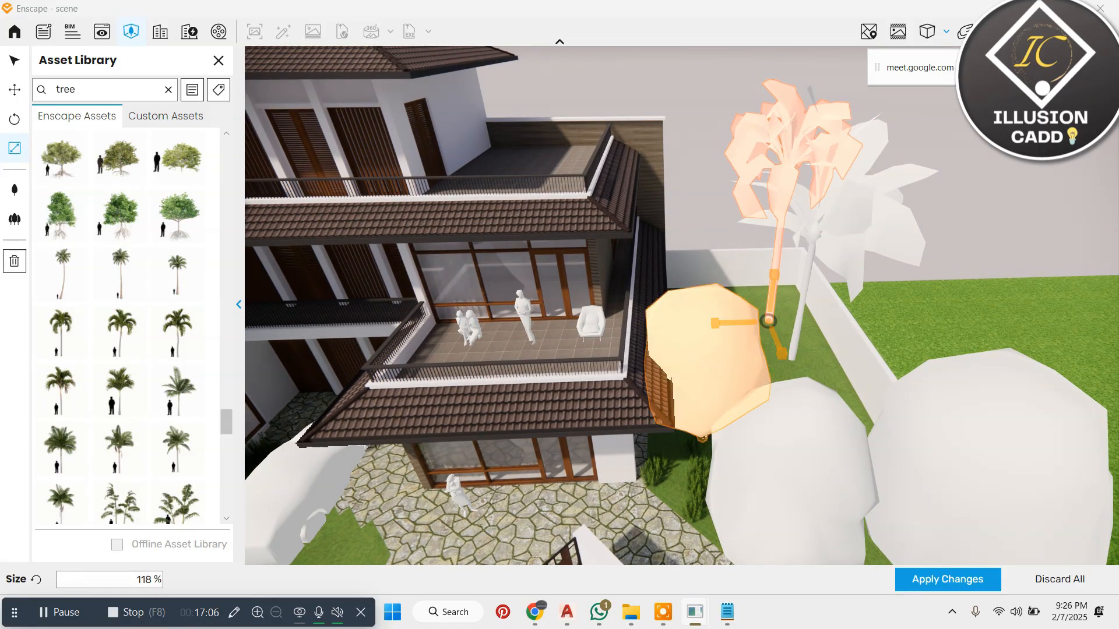
scroll(686, 361, "down", 6)
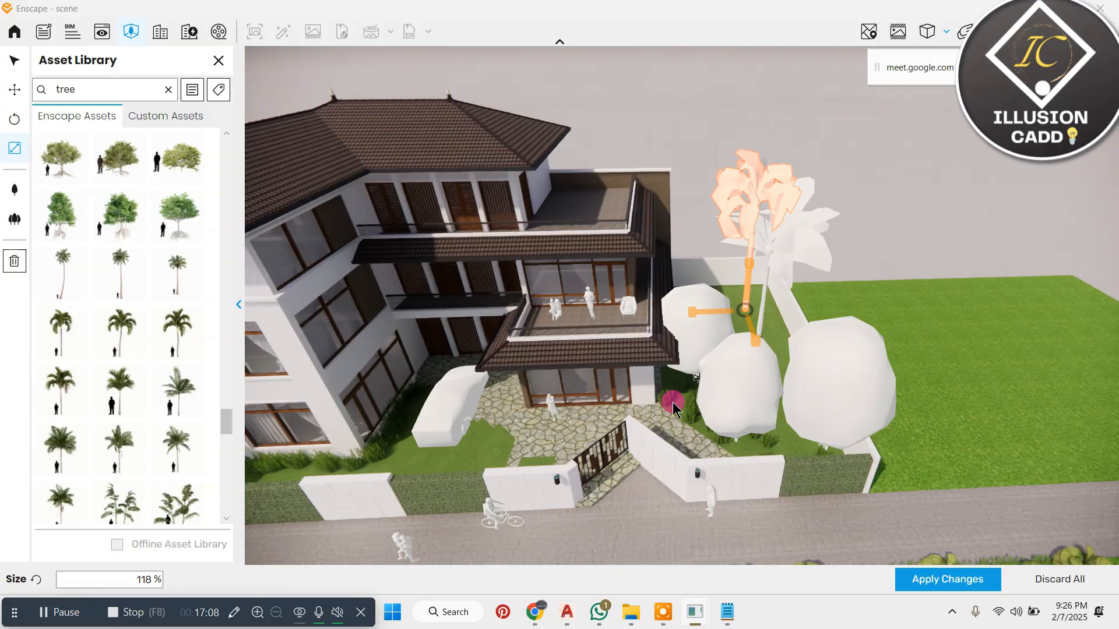
Step: Place an Evergreen Tree 038: Palm on the front lawn between the street wall and the corner of the house
right_click_drag(672, 403, 267, 348)
scroll(315, 334, "up", 3)
middle_click_drag(315, 334, 120, 355)
scroll(120, 354, "up", 1)
middle_click_drag(644, 324, 253, 324)
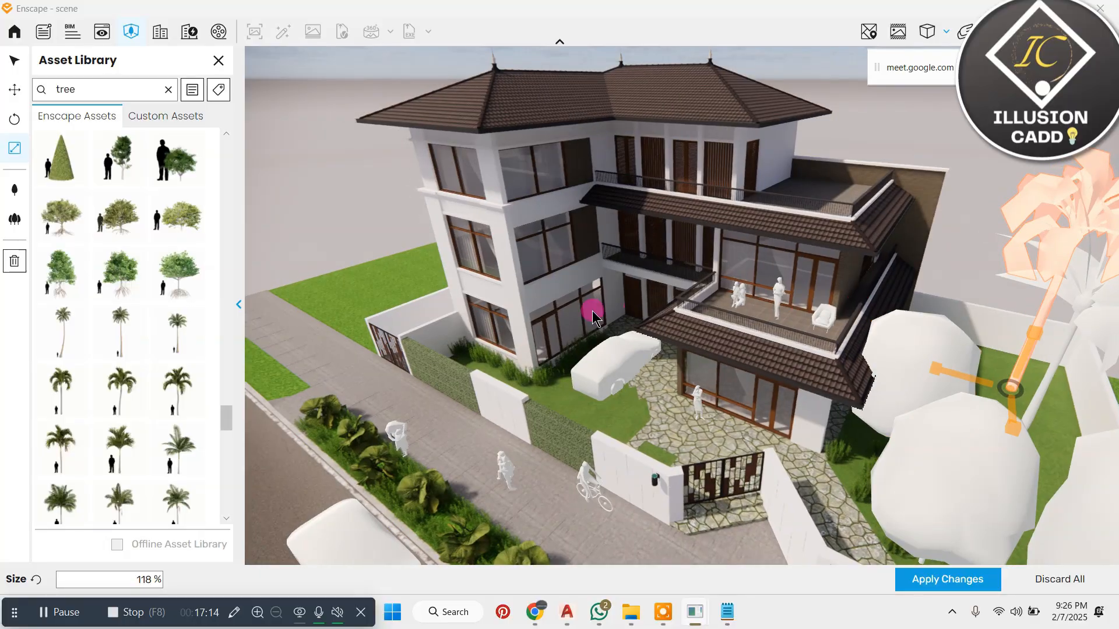
scroll(390, 354, "up", 5)
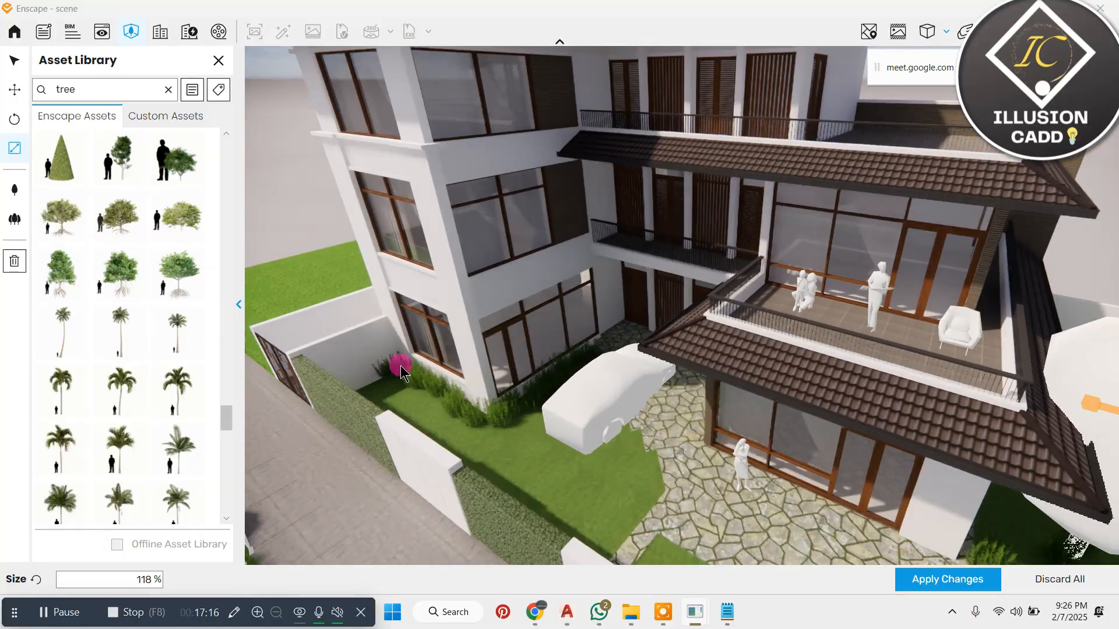
right_click_drag(401, 366, 338, 466)
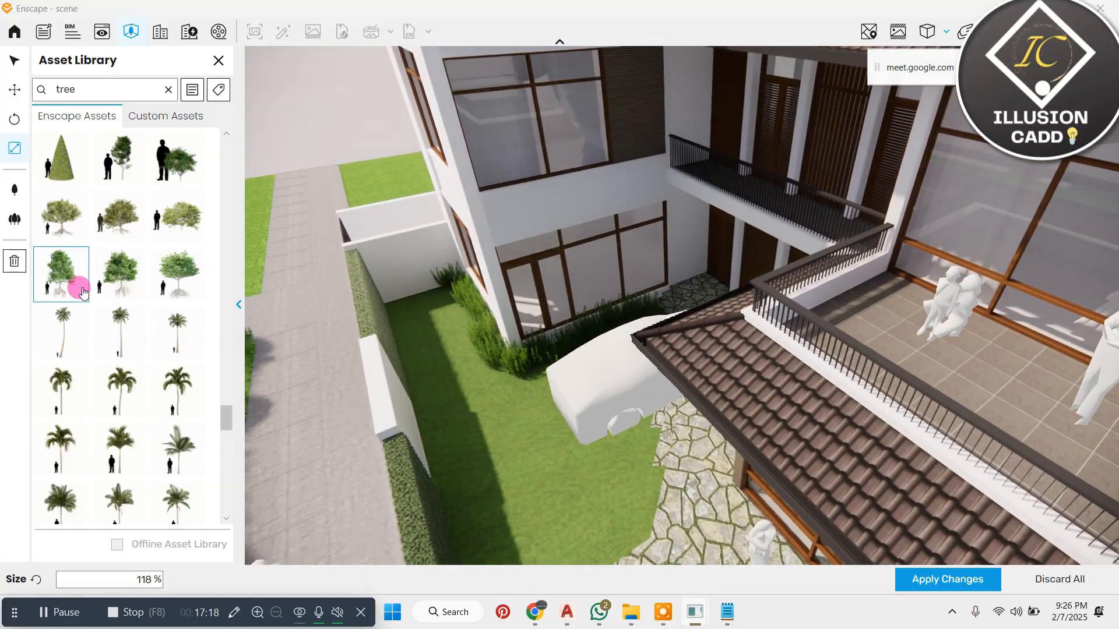
scroll(141, 318, "down", 2)
left_click(61, 349)
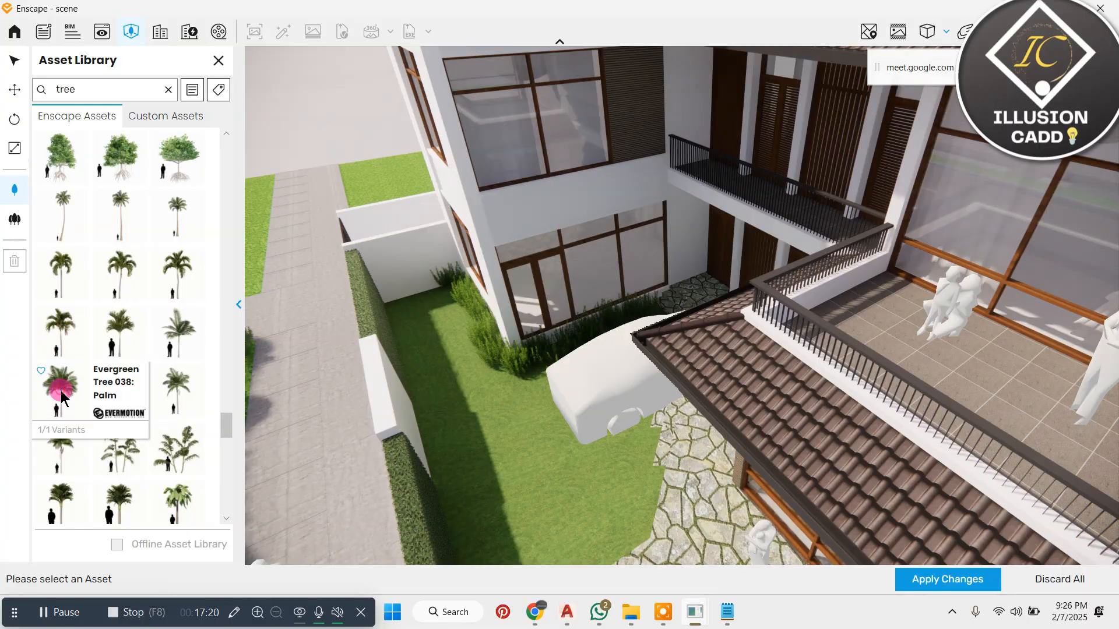
left_click(416, 352)
Step: Place a Deciduous Tree 338: Horse Chestnut on the front lawn between the street wall and the parked car
middle_click_drag(502, 350, 523, 334)
scroll(149, 387, "up", 3)
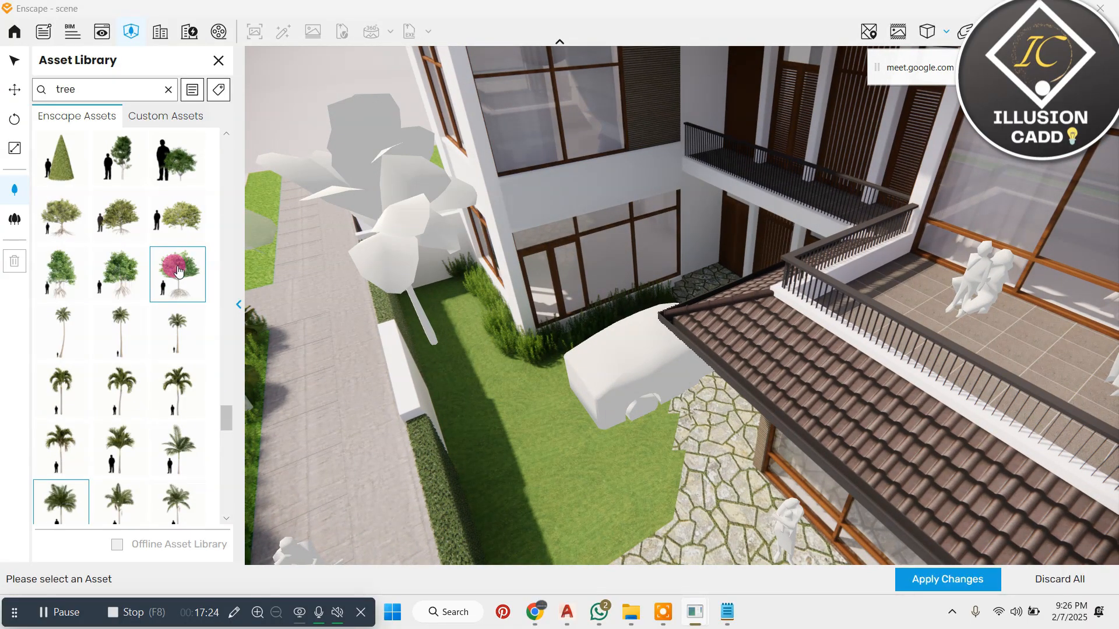
scroll(174, 274, "up", 2)
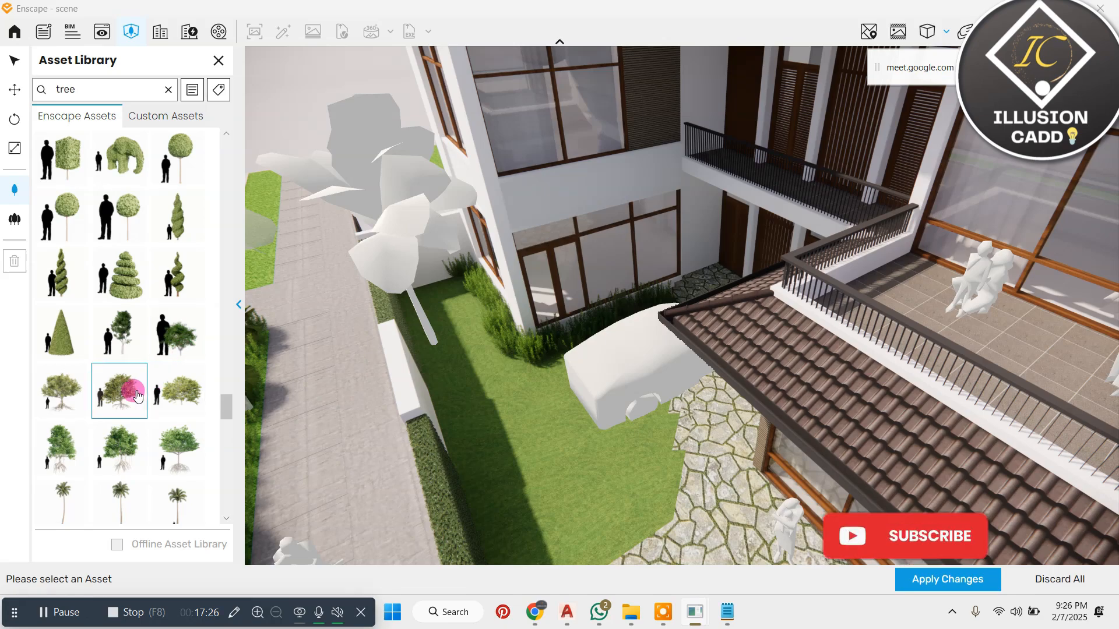
scroll(117, 387, "up", 4)
scroll(140, 387, "up", 2)
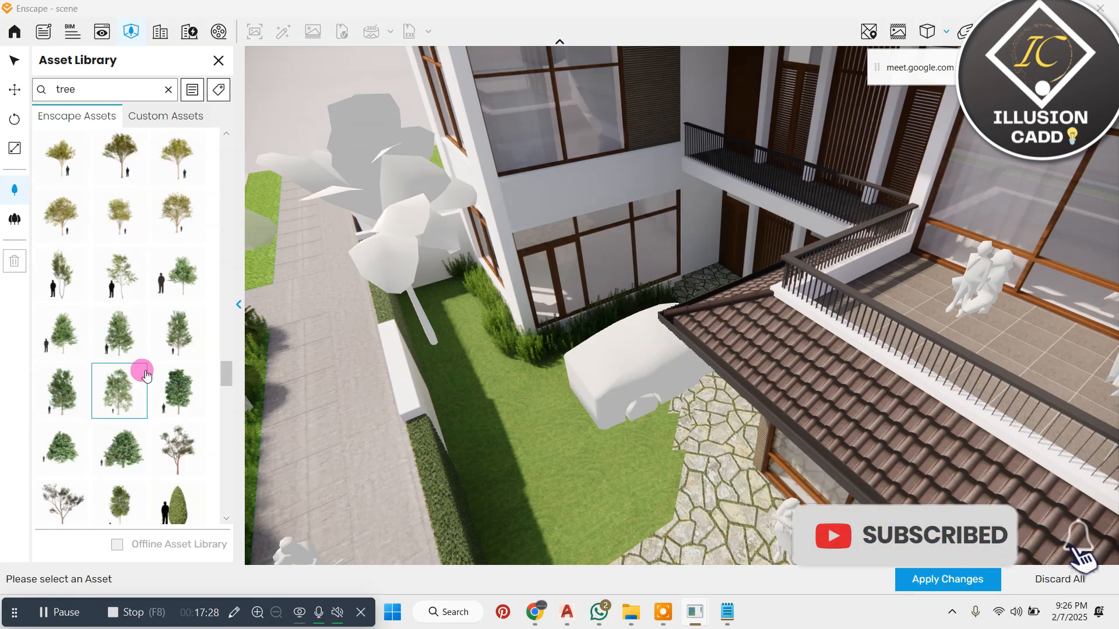
left_click(123, 455)
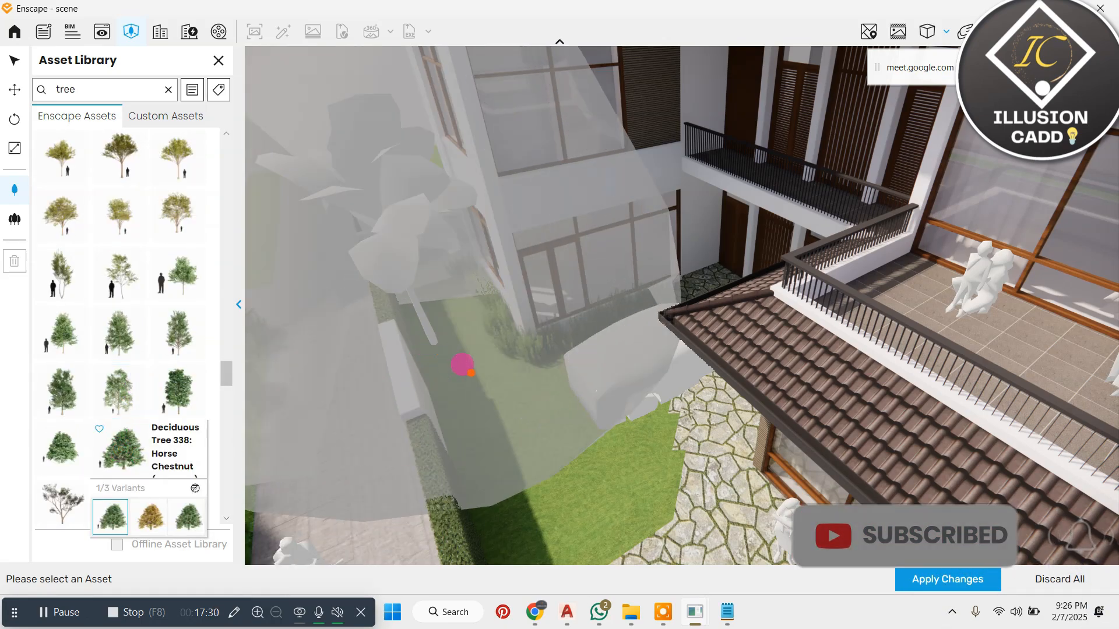
middle_click_drag(463, 367, 439, 394)
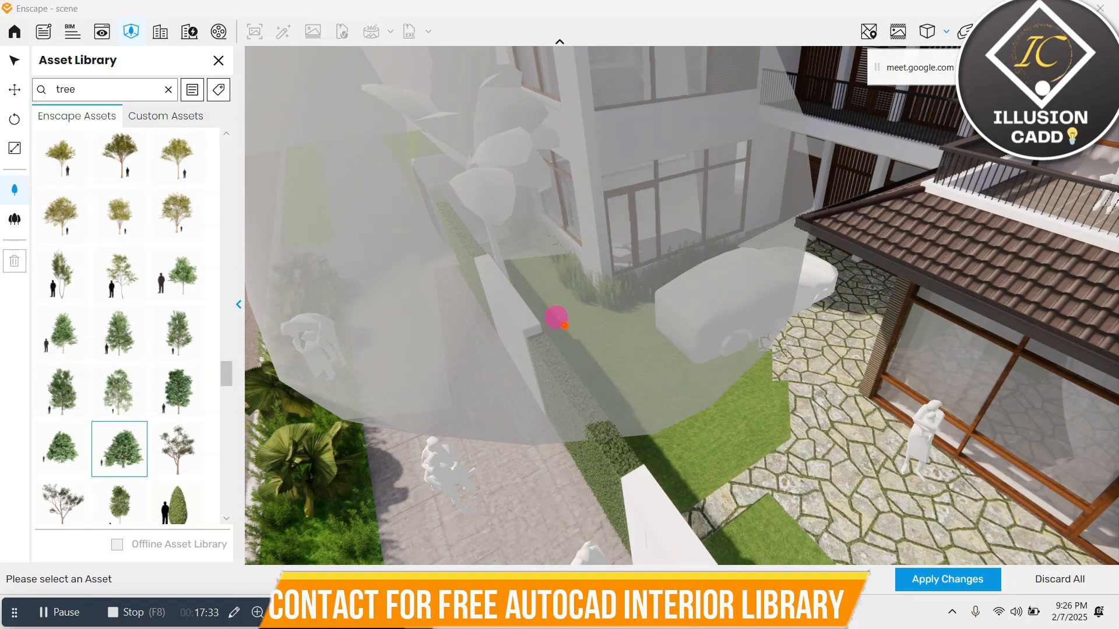
left_click(556, 318)
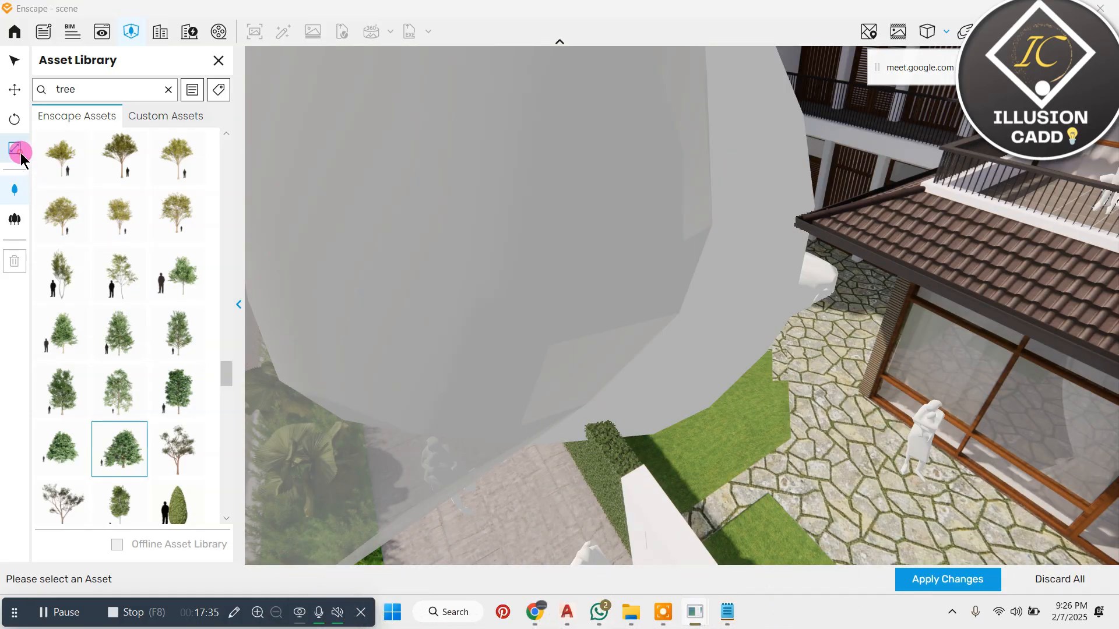
Step: Scale the Horse Chestnut tree on the front lawn down to 32%
left_click(20, 153)
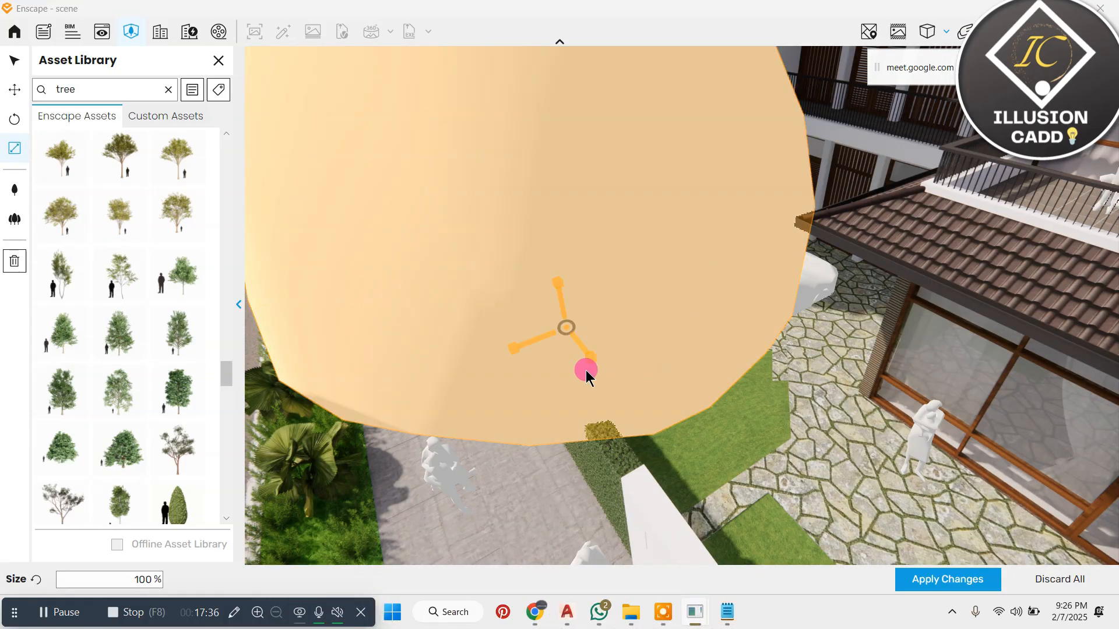
left_click(576, 277)
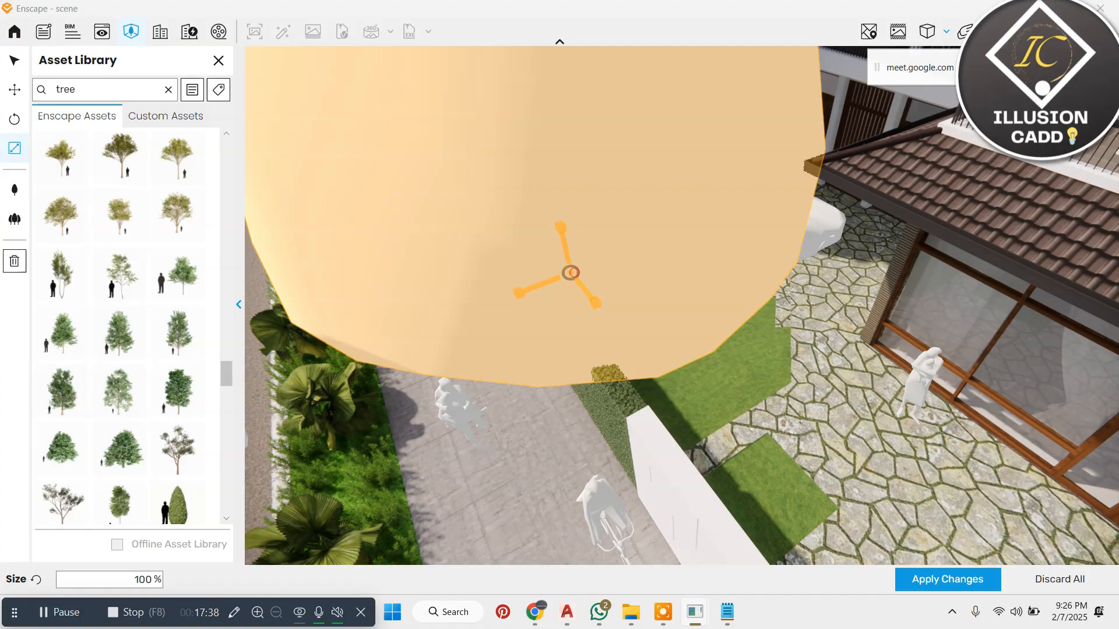
left_click_drag(570, 272, 570, 326)
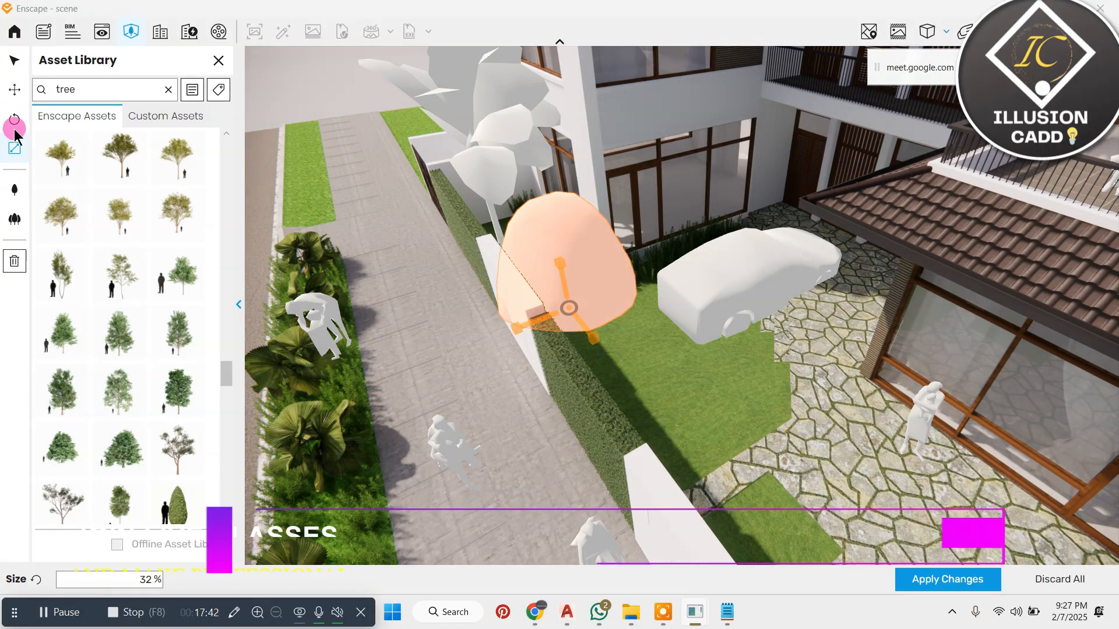
Step: Shift the Horse Chestnut tree to Z -2.122 and delete it from the scene
left_click(15, 90)
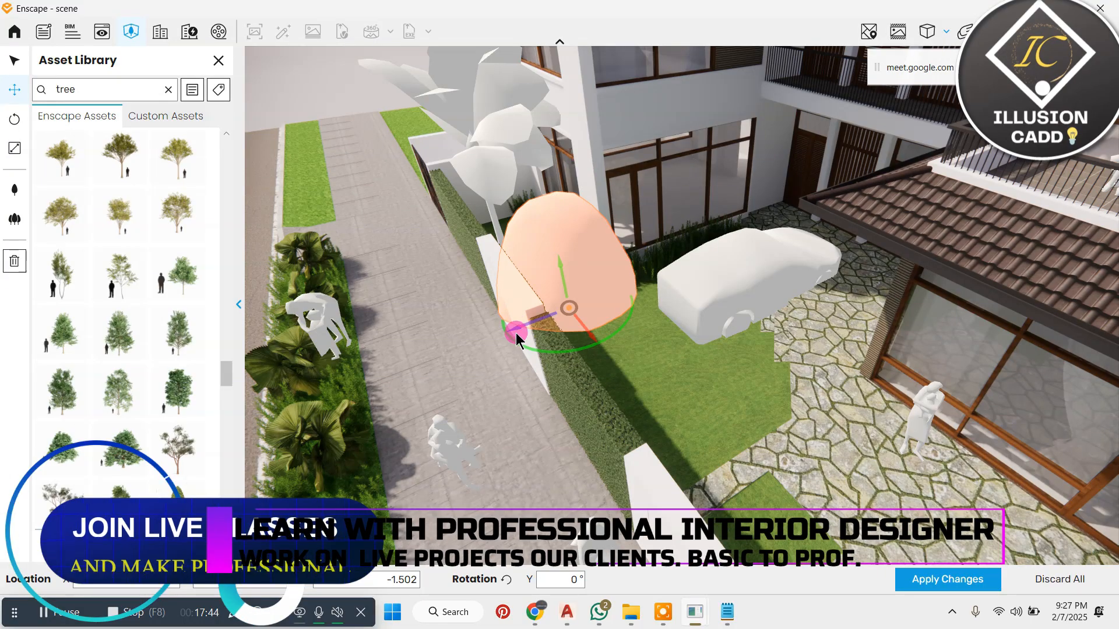
left_click_drag(513, 328, 592, 327)
right_click_drag(724, 312, 722, 315)
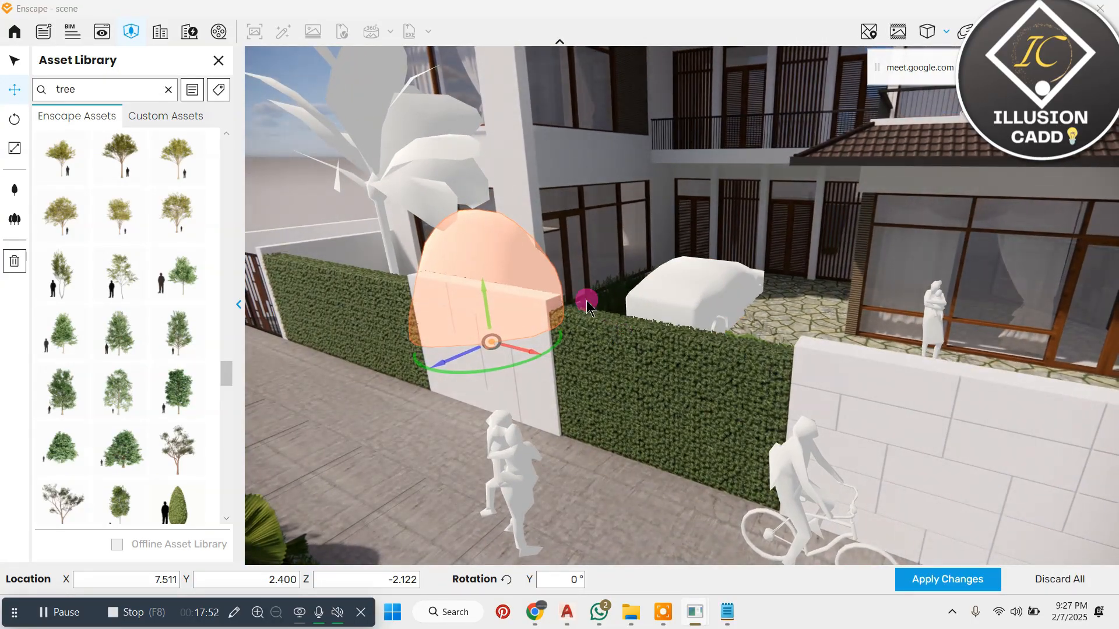
left_click(16, 262)
Step: Place a small green deciduous tree on the front lawn beside the street wall, in front of the palm
right_click_drag(832, 265, 709, 264)
left_click(196, 289)
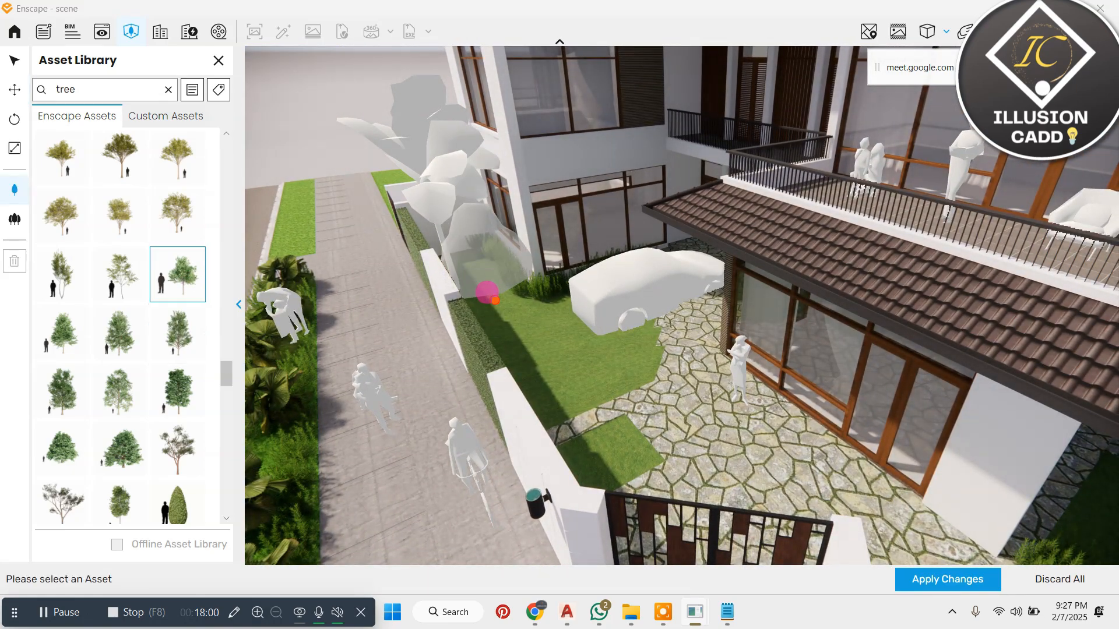
left_click(494, 300)
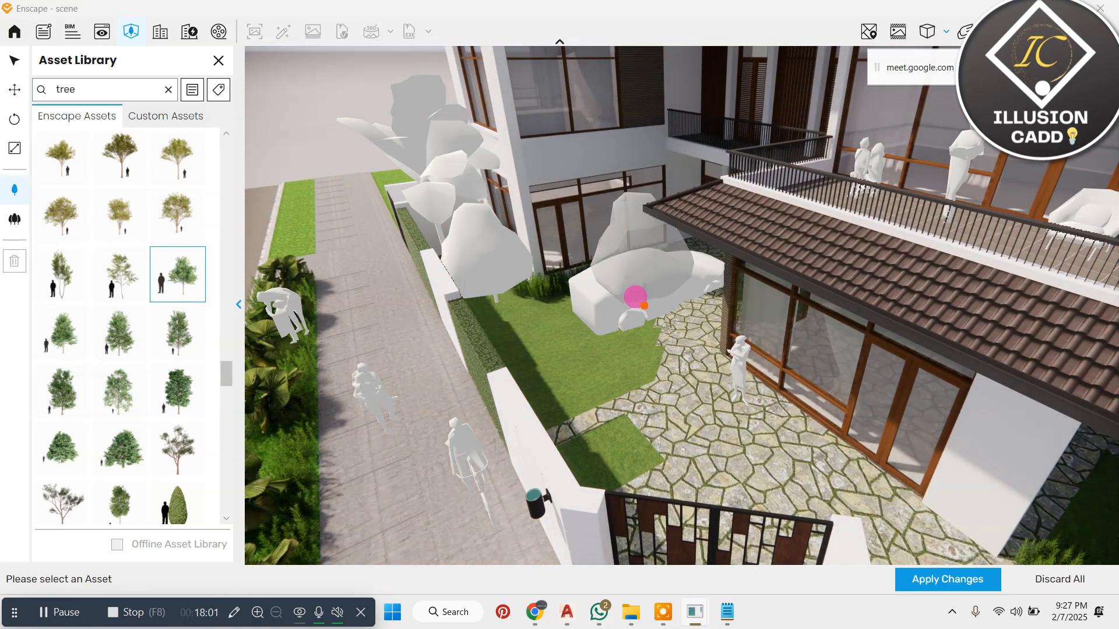
Step: Place an Evergreen Tree 003: Lophostemon on the front lawn between the small deciduous tree and the gate
left_click(140, 434)
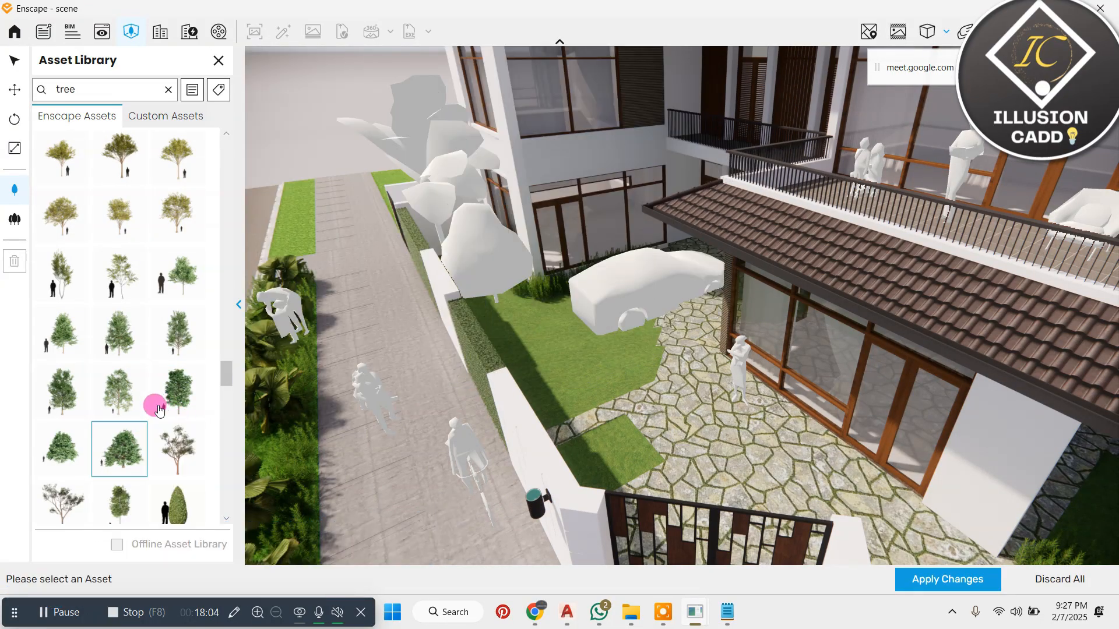
scroll(154, 400, "down", 4)
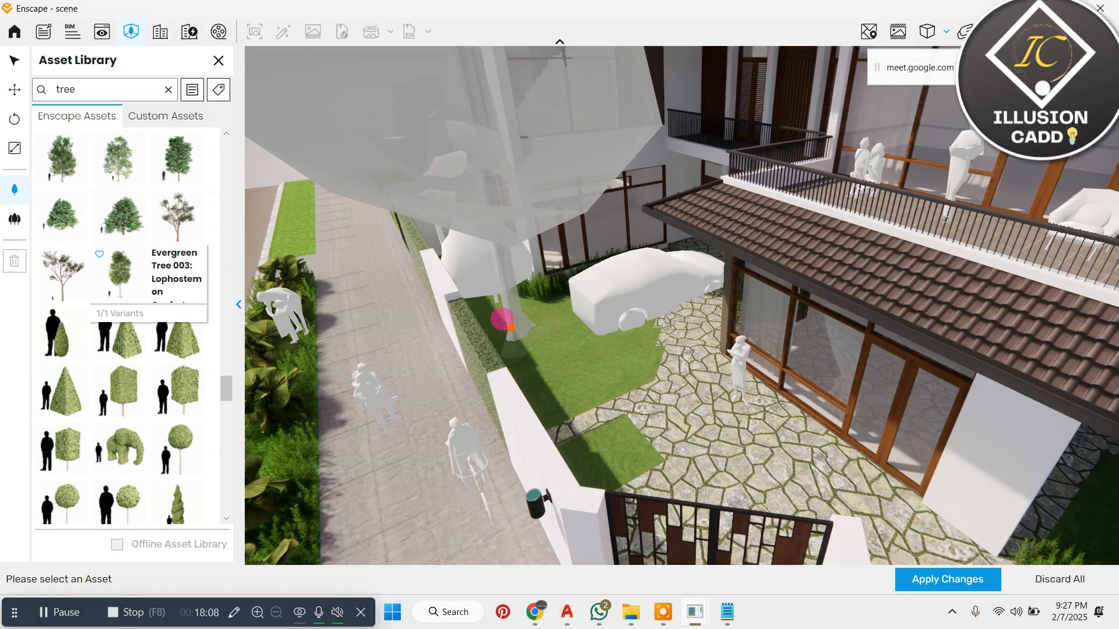
left_click(511, 326)
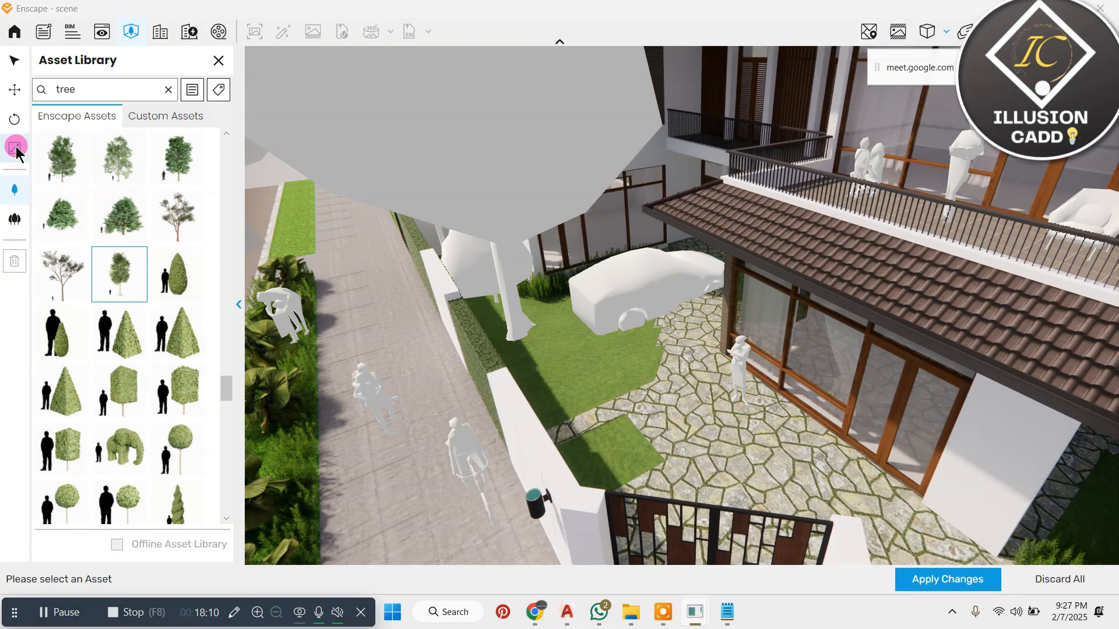
Step: Scale the Lophostemon tree on the front lawn down to 43%
left_click(508, 346)
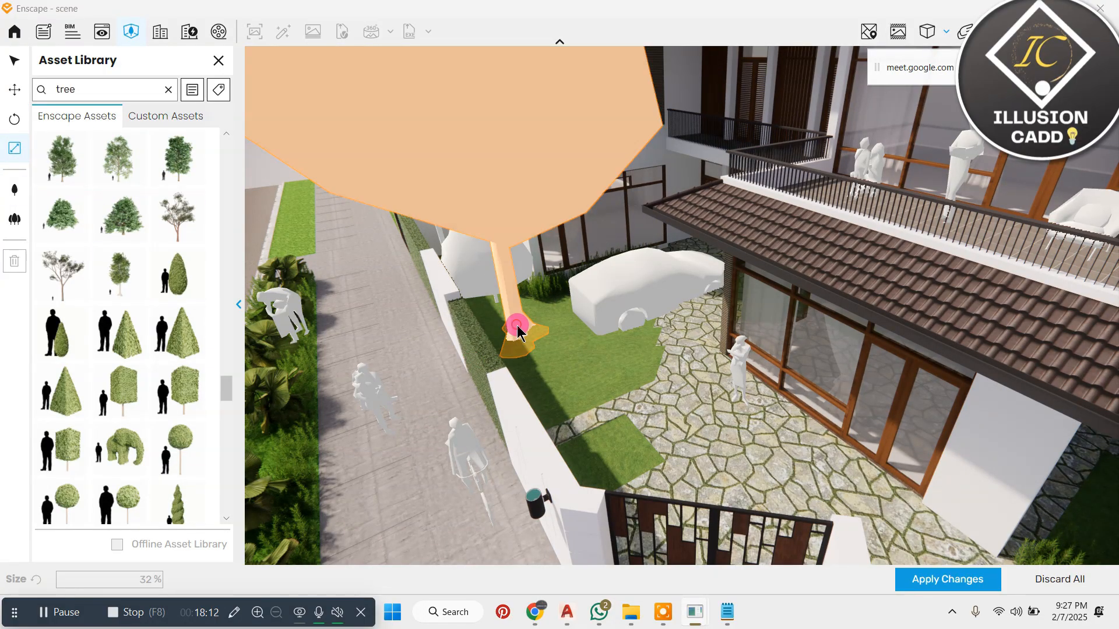
left_click_drag(513, 331, 507, 358)
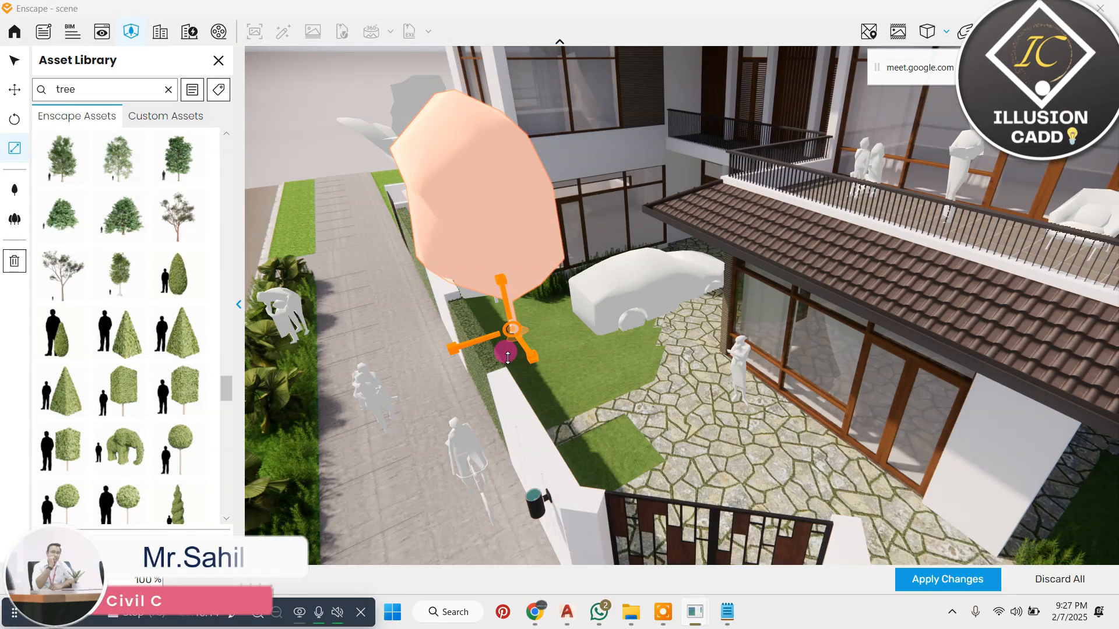
right_click_drag(508, 357, 620, 260)
scroll(431, 344, "down", 8)
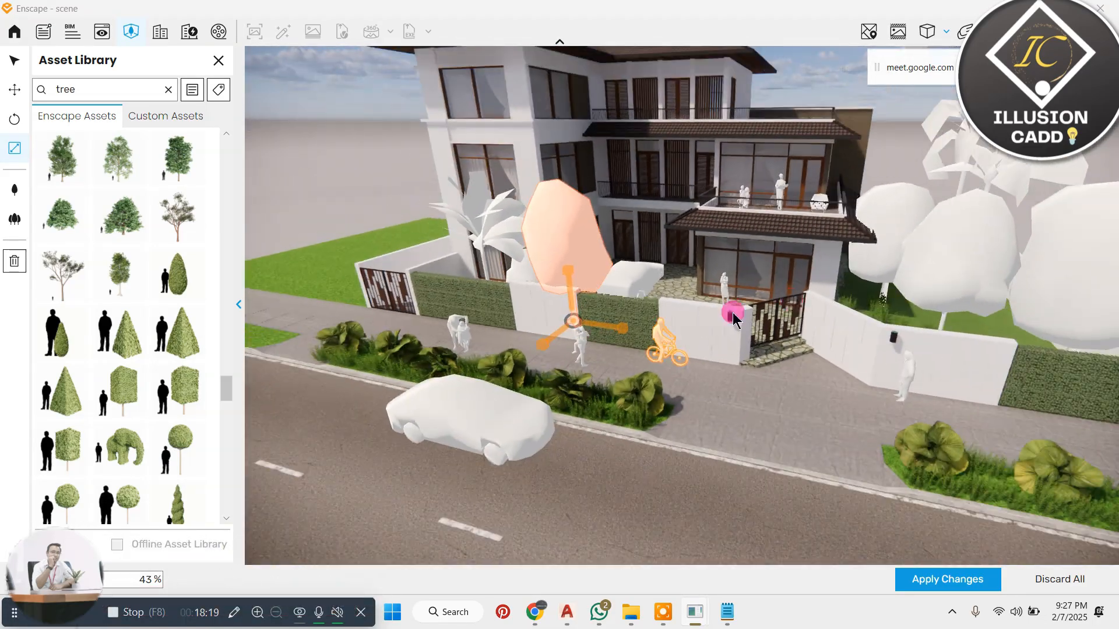
right_click_drag(733, 319, 778, 285)
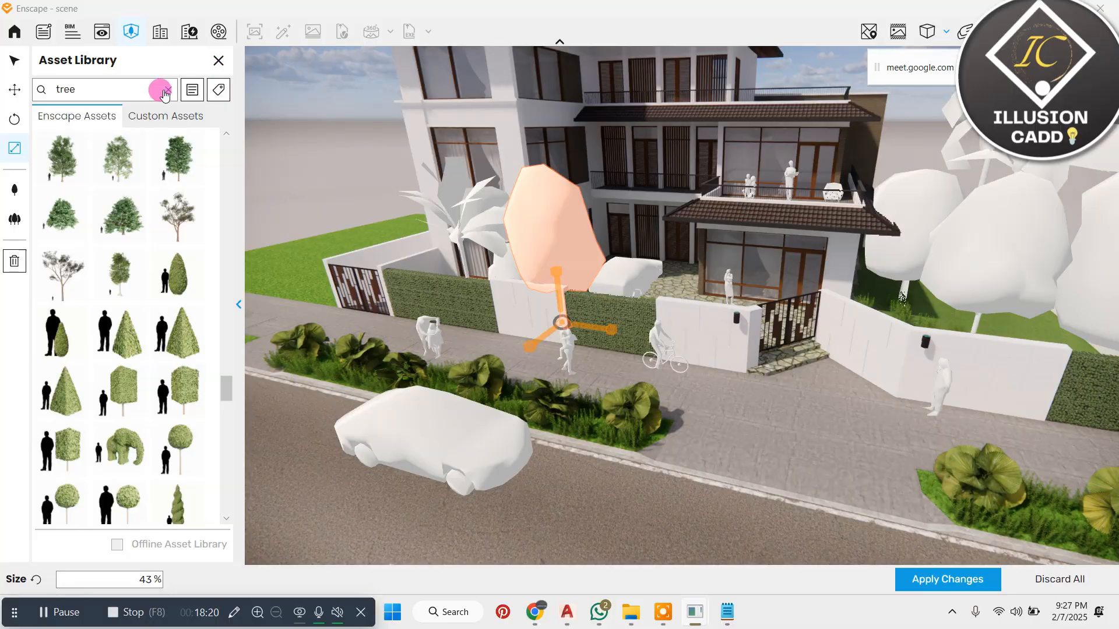
Step: Clear the tree search, switch to single-asset placement and examine the people, plants, furniture and street items in the full Enscape asset library
left_click(186, 258)
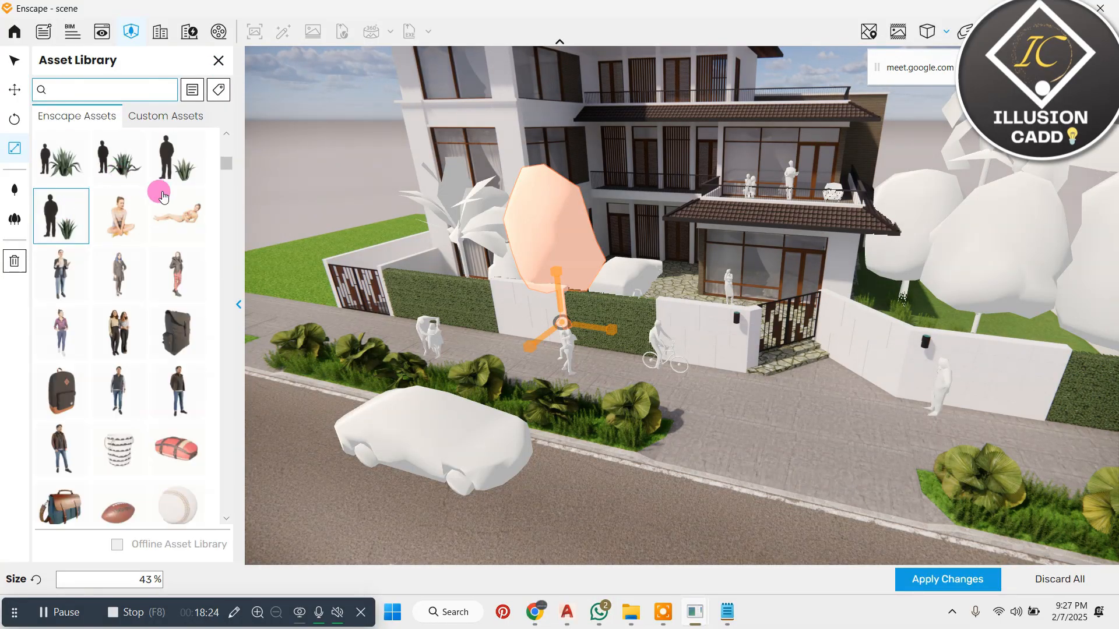
left_click(19, 187)
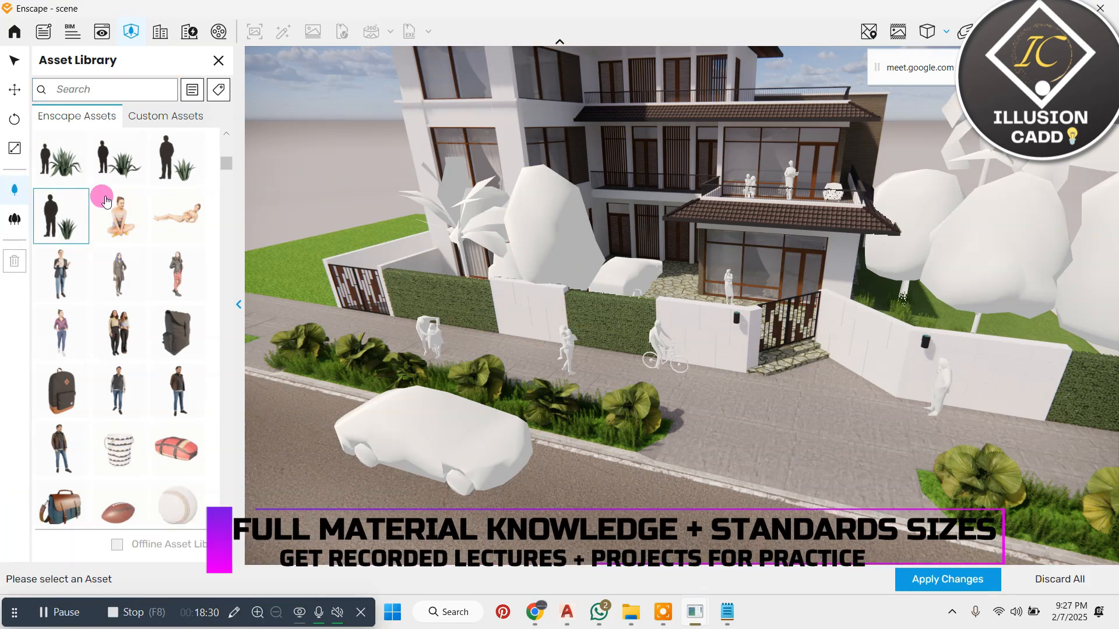
scroll(166, 224, "down", 15)
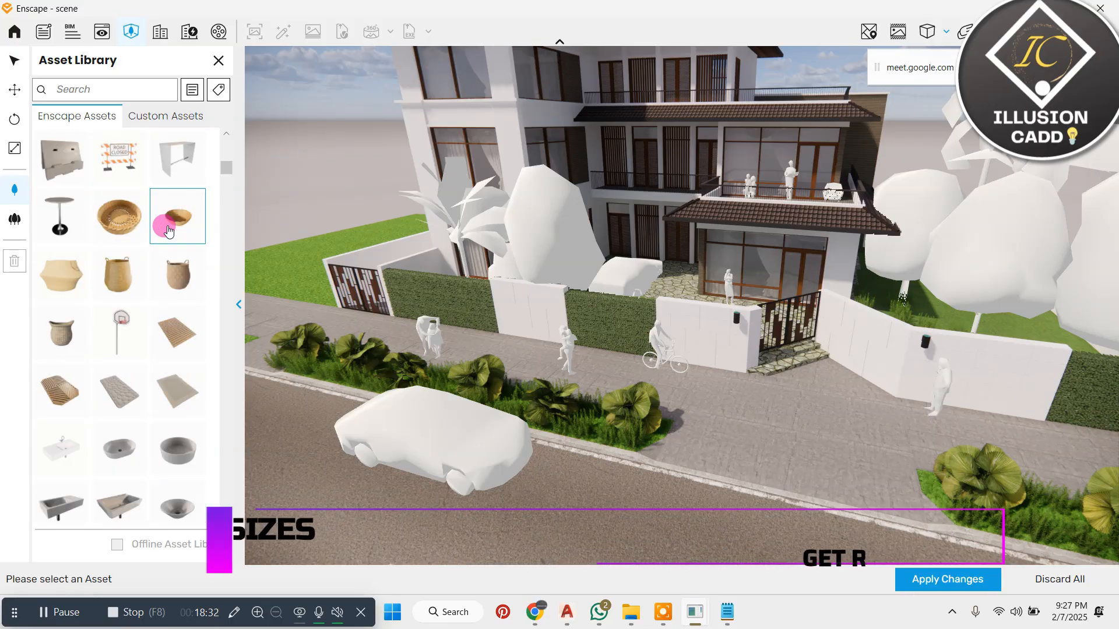
scroll(168, 230, "down", 2)
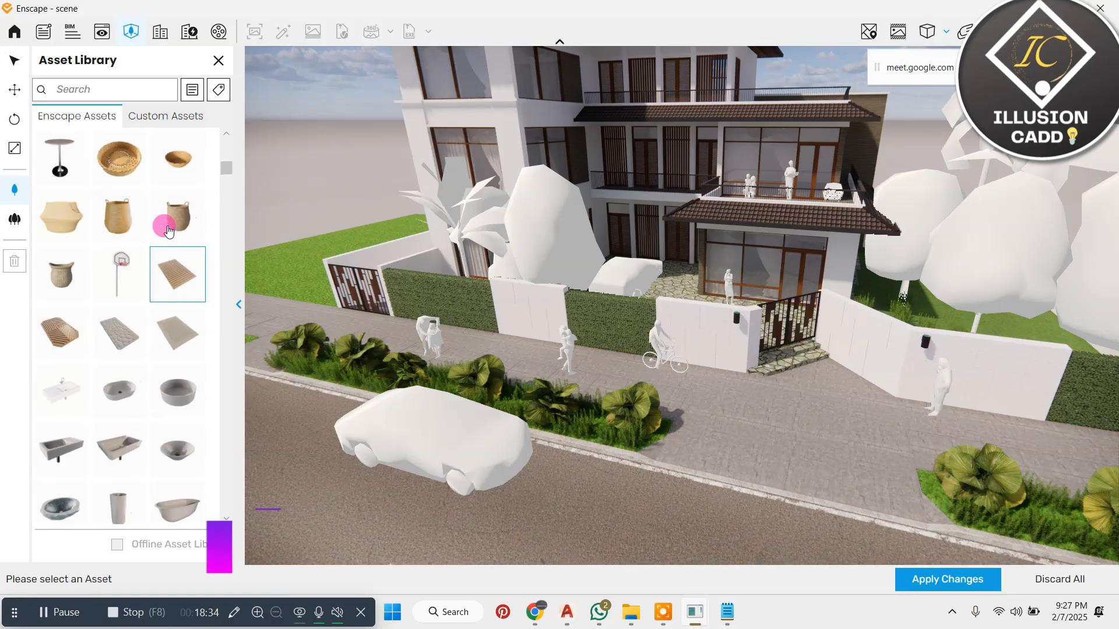
scroll(168, 230, "up", 6)
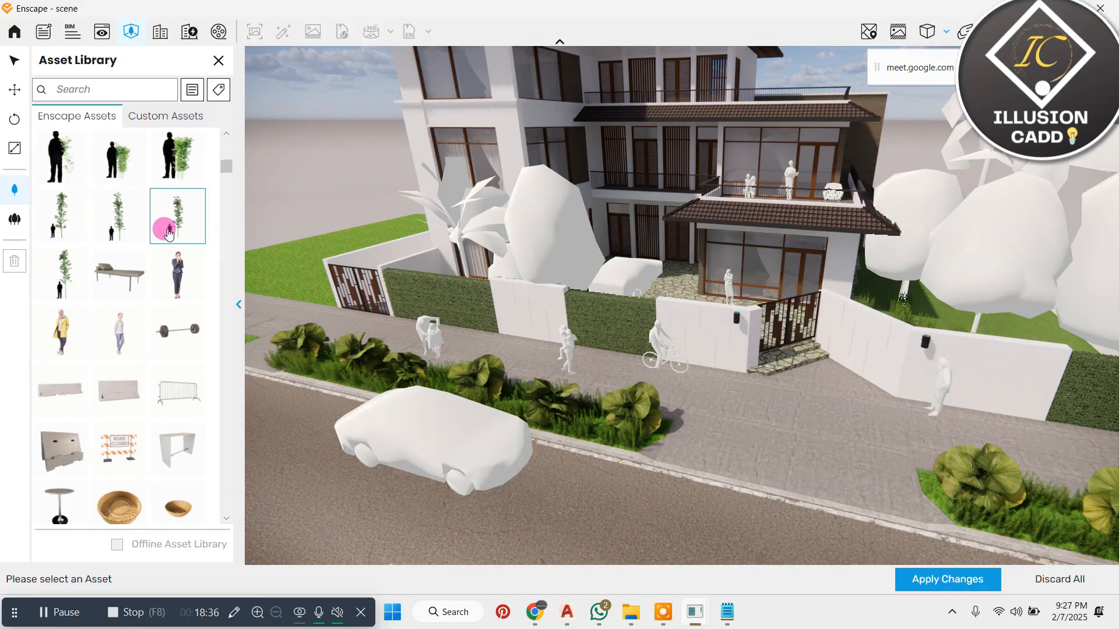
scroll(169, 245, "up", 5)
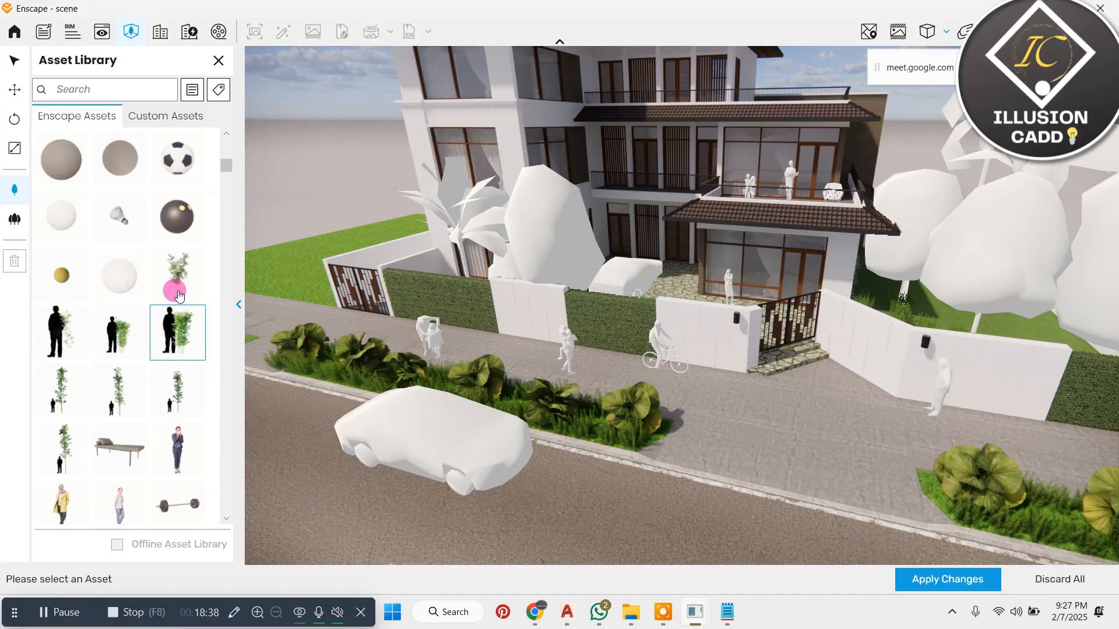
scroll(178, 295, "up", 6)
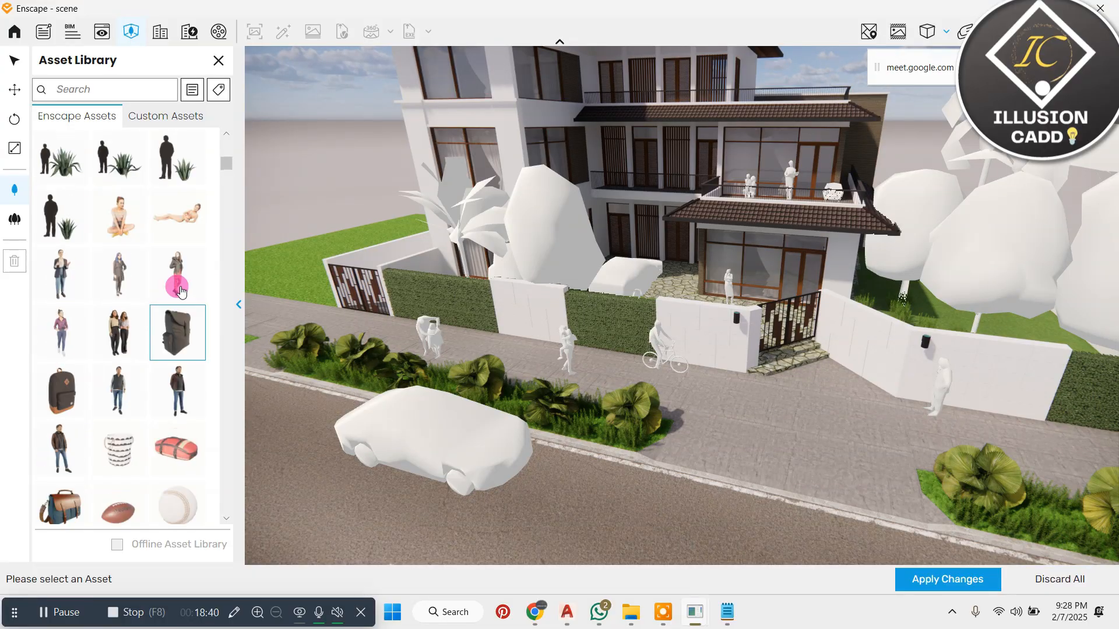
scroll(180, 292, "down", 11)
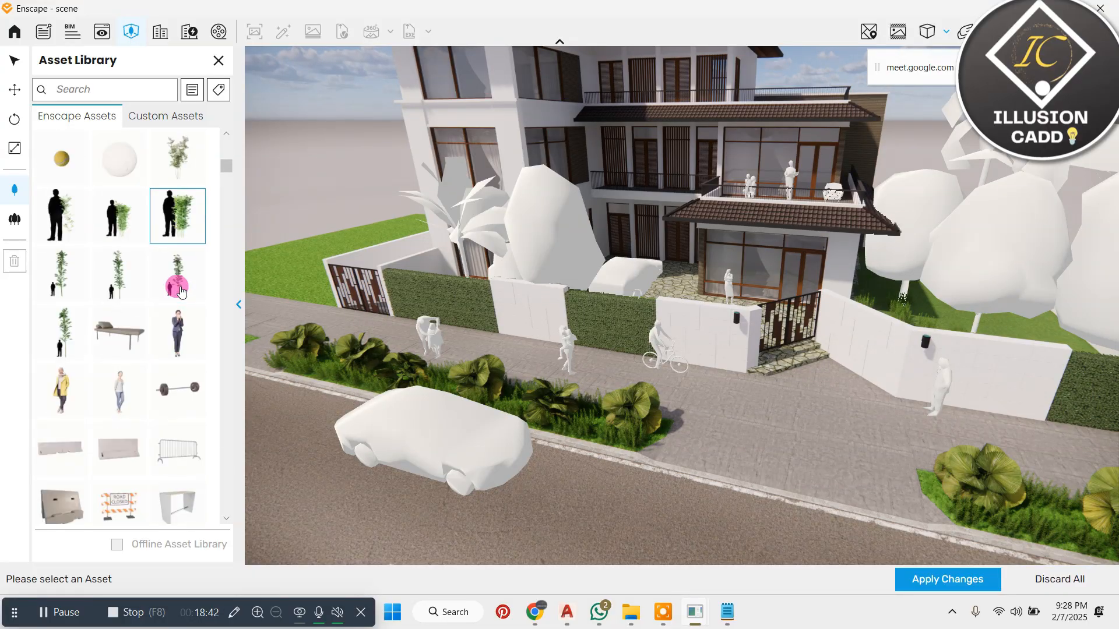
scroll(180, 291, "down", 10)
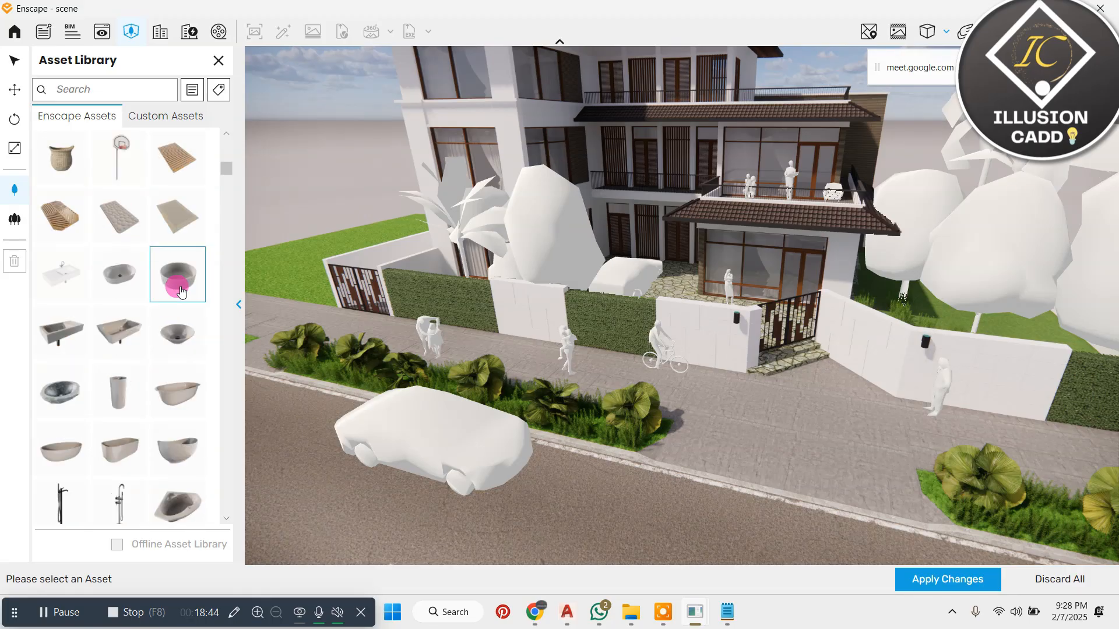
scroll(181, 291, "down", 5)
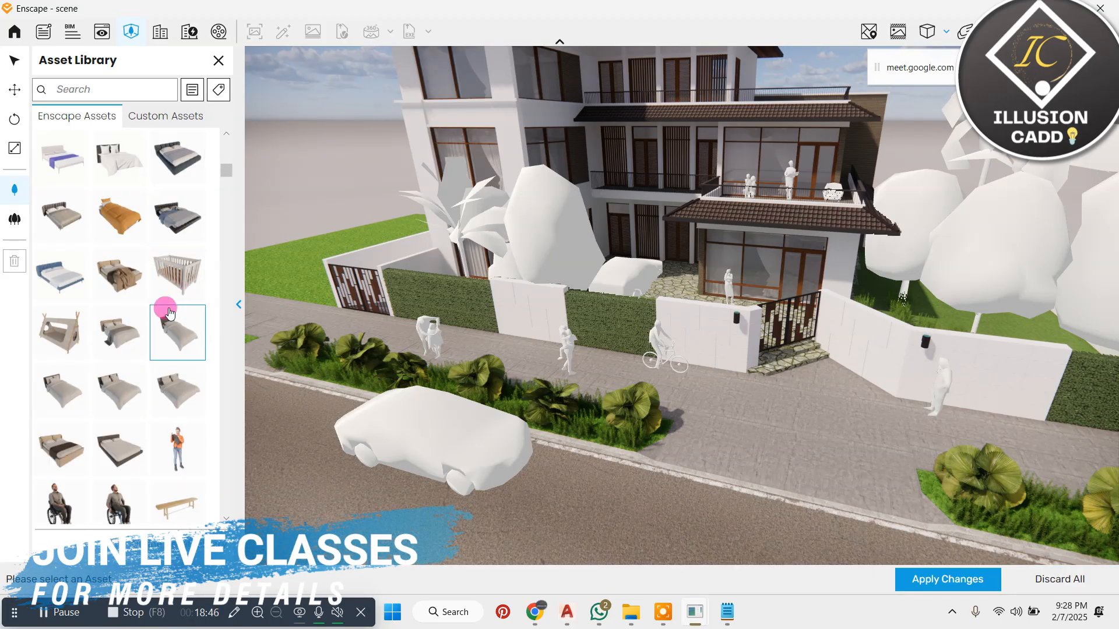
scroll(169, 311, "down", 8)
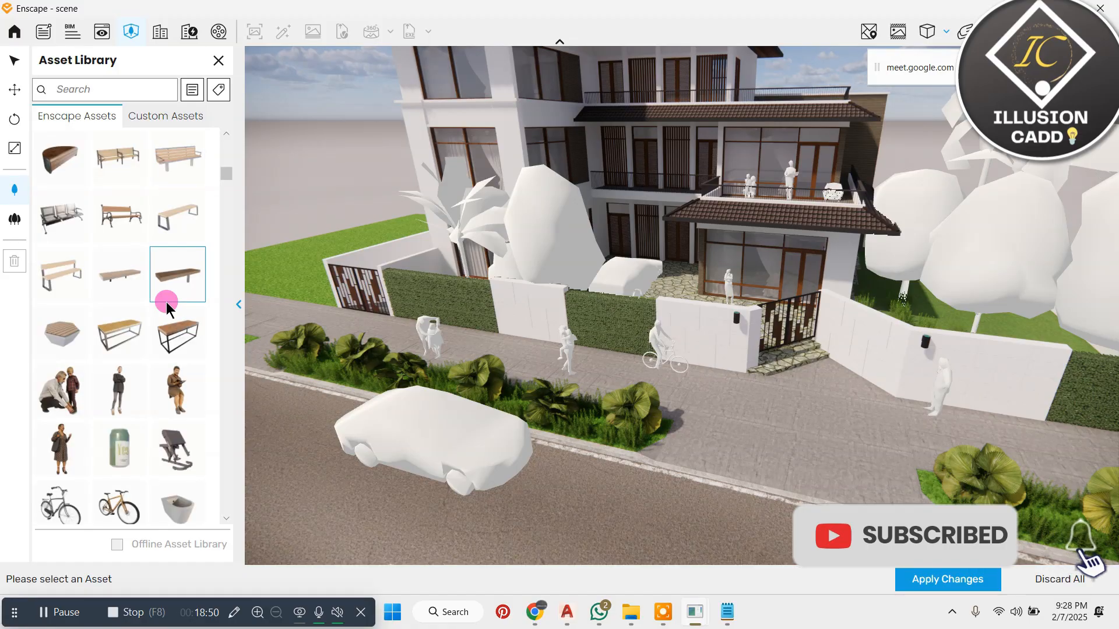
scroll(167, 307, "down", 5)
scroll(167, 306, "down", 2)
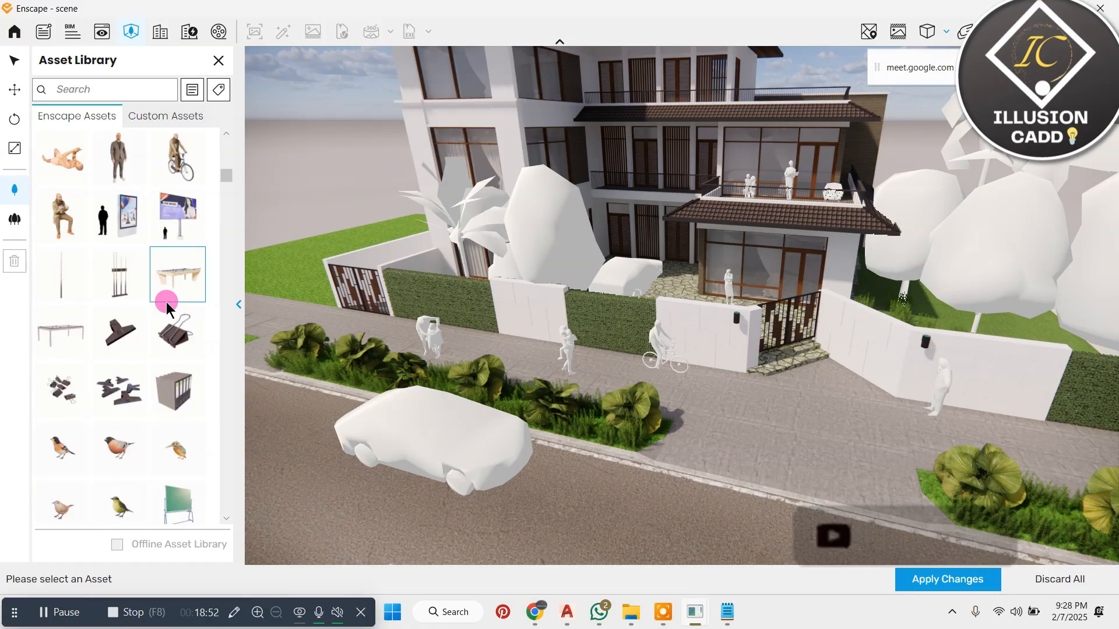
scroll(131, 291, "down", 3)
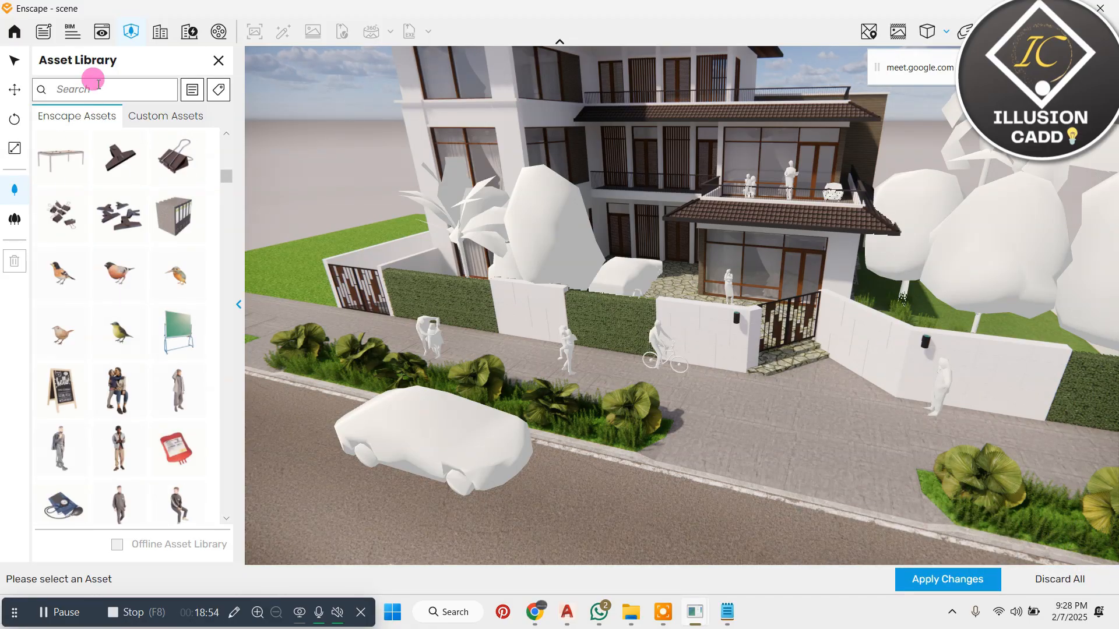
Step: Search the Enscape asset library for "pole" to find a pole for the street in front of the house
left_click(98, 89)
type("pole")
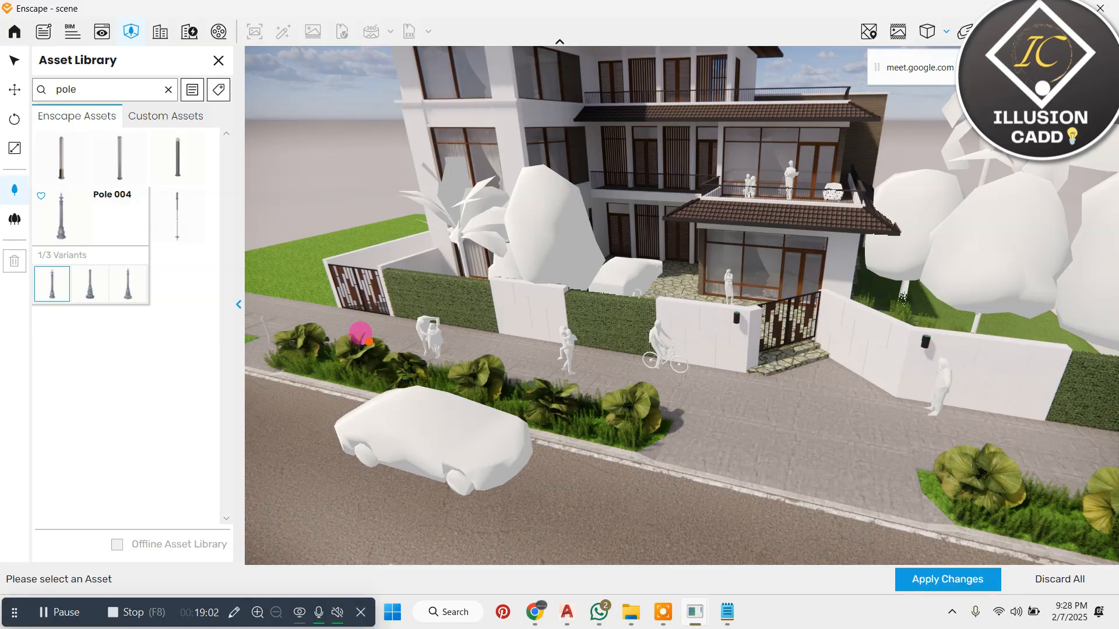
right_click_drag(664, 333, 357, 250)
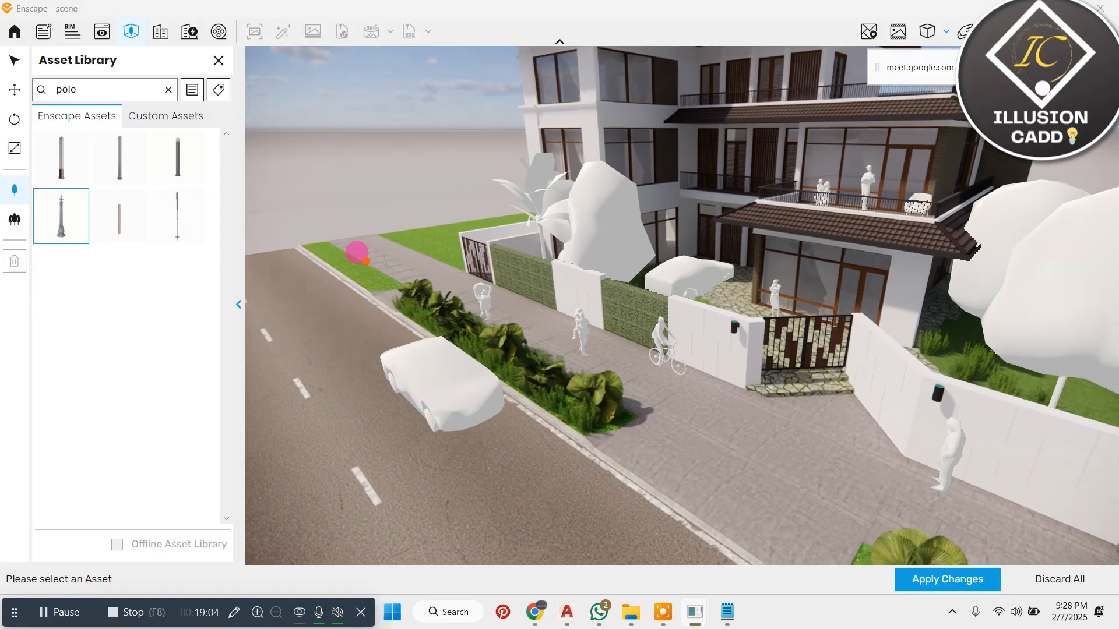
Step: Scale the lamp post at the far end of the roadside planting strip to 352% and leave the Asset Library with changes applied
scroll(357, 250, "up", 2)
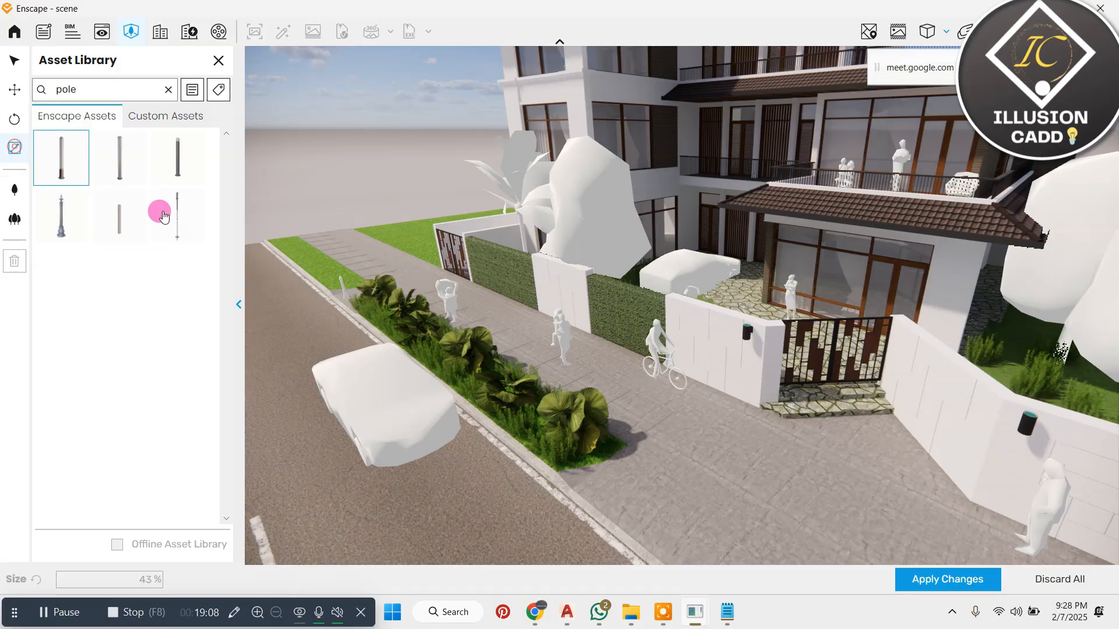
left_click(345, 300)
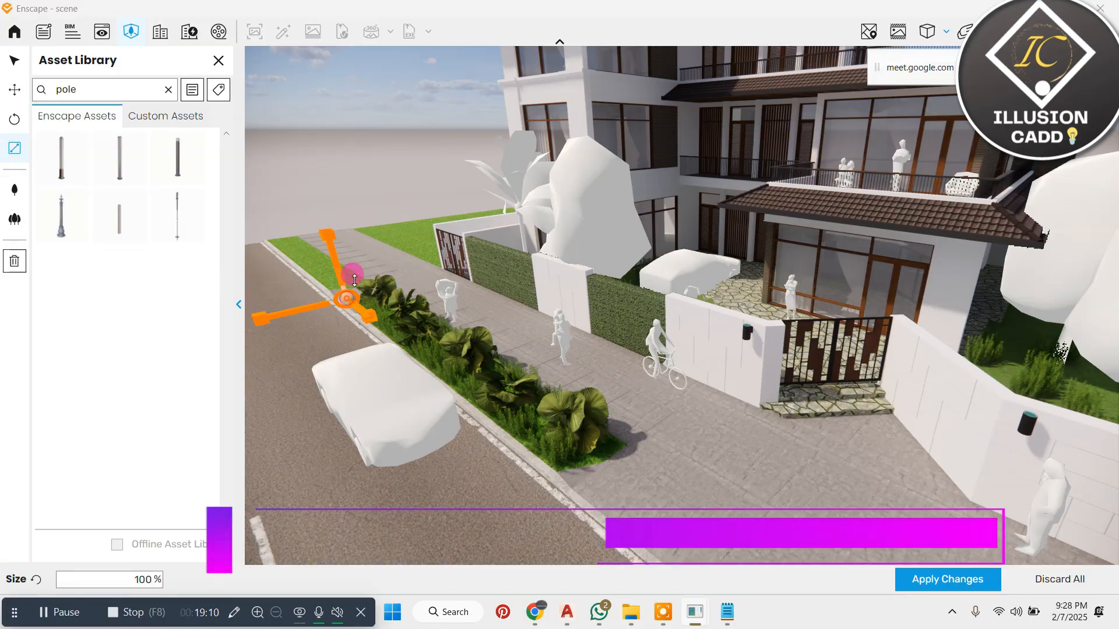
left_click_drag(423, 187, 422, 185)
right_click_drag(406, 265, 533, 201)
scroll(337, 287, "down", 5)
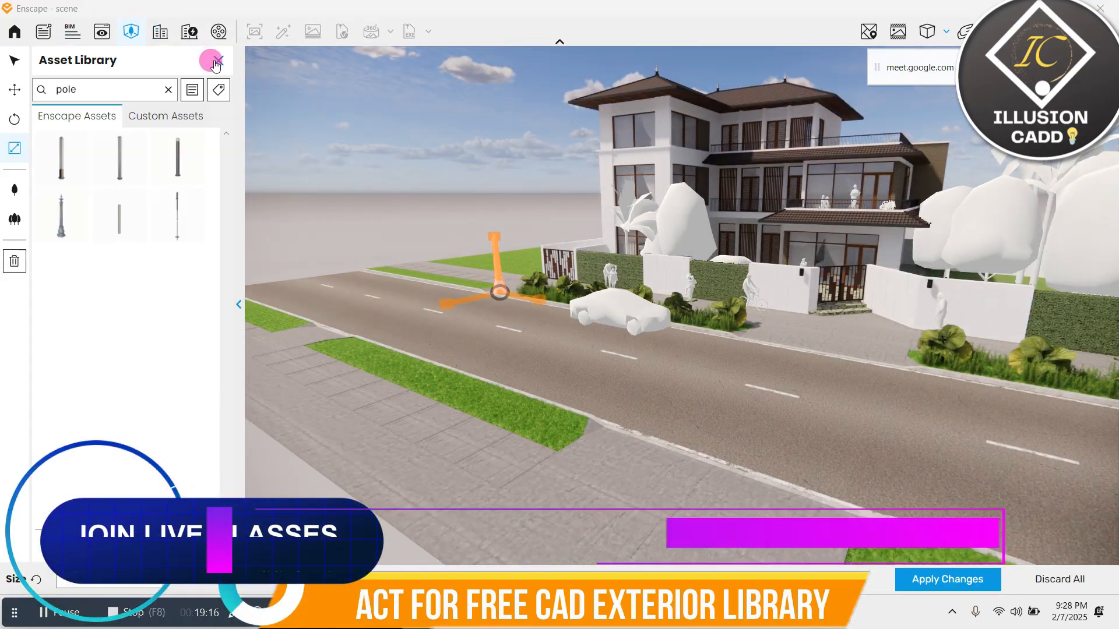
left_click(180, 34)
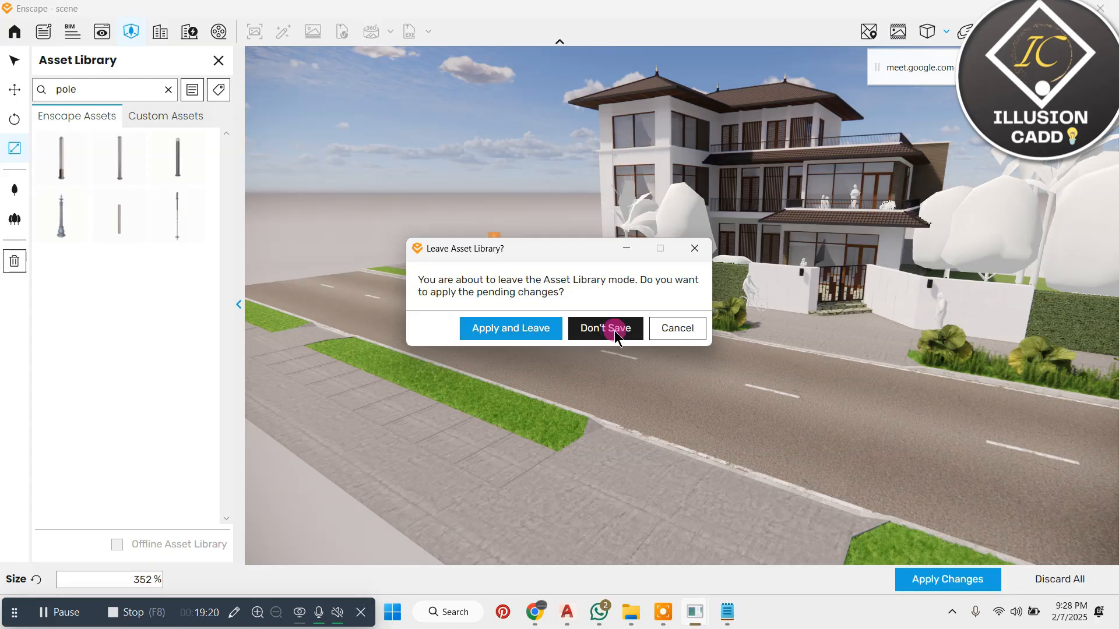
left_click(519, 329)
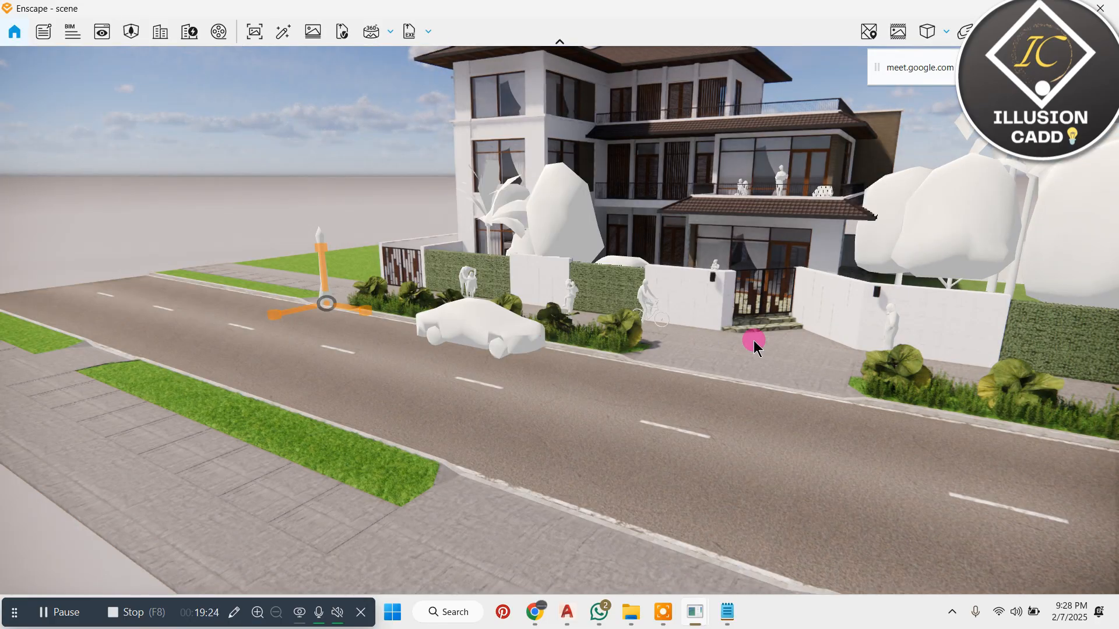
Step: Open the Video Editor and examine the rendered front facade and entrance gate from street level
left_click_drag(993, 223, 889, 228)
right_click_drag(889, 228, 774, 255)
scroll(988, 239, "up", 3)
right_click_drag(988, 239, 662, 244)
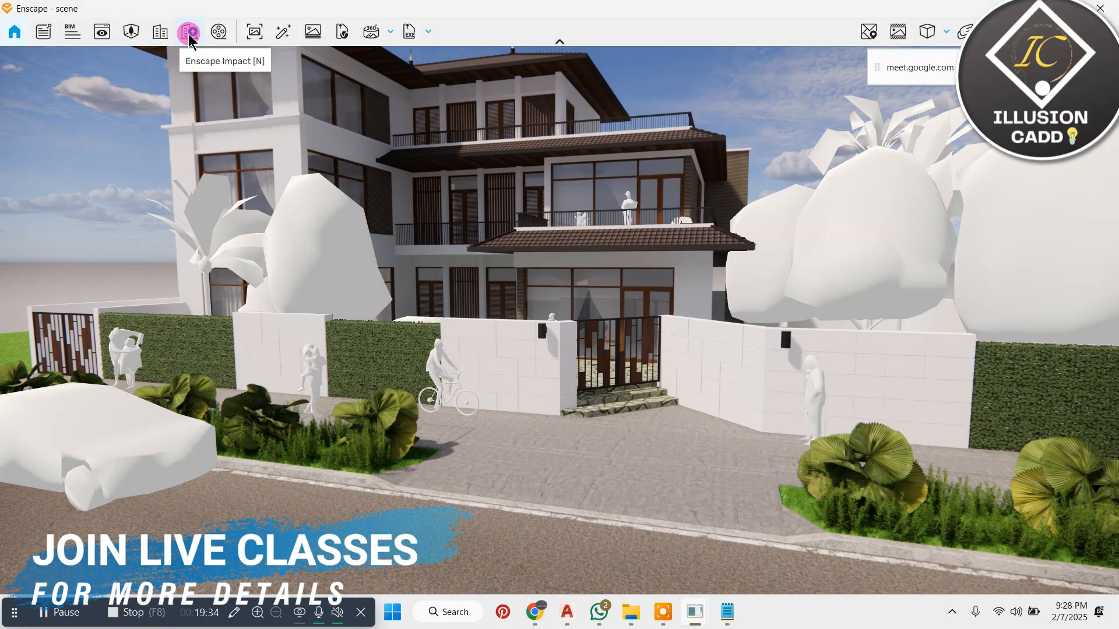
left_click(219, 38)
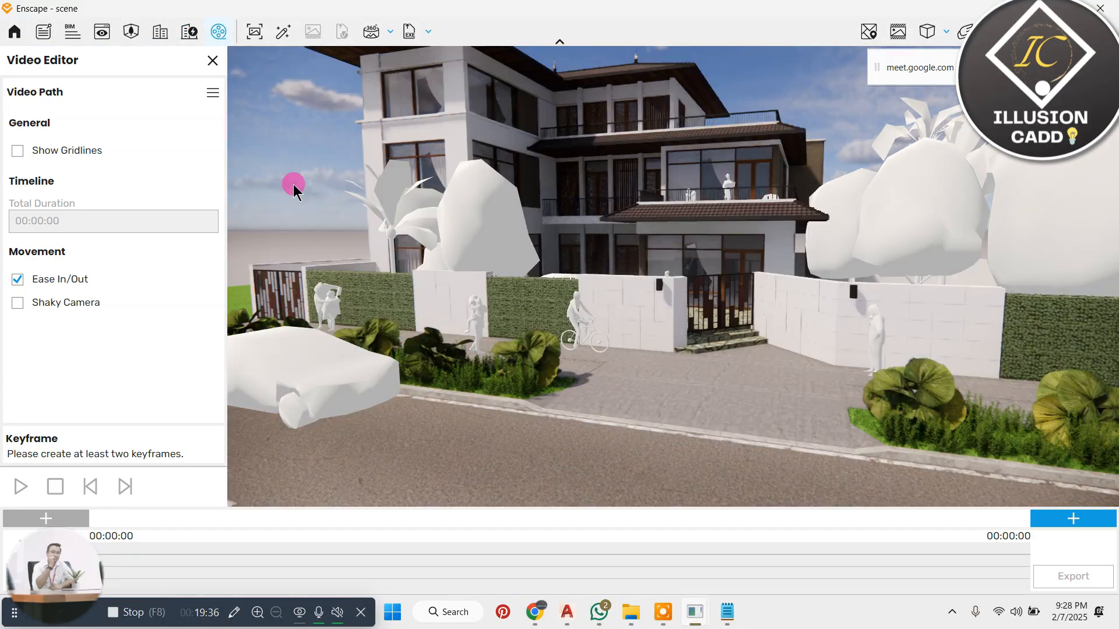
scroll(803, 309, "up", 5)
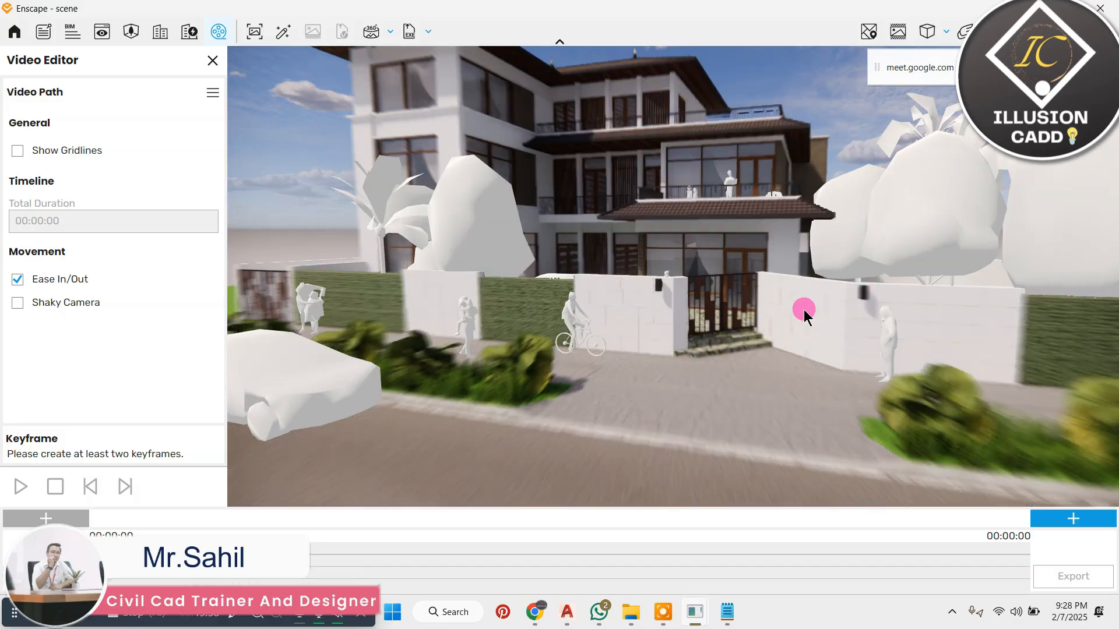
right_click_drag(763, 352, 757, 301)
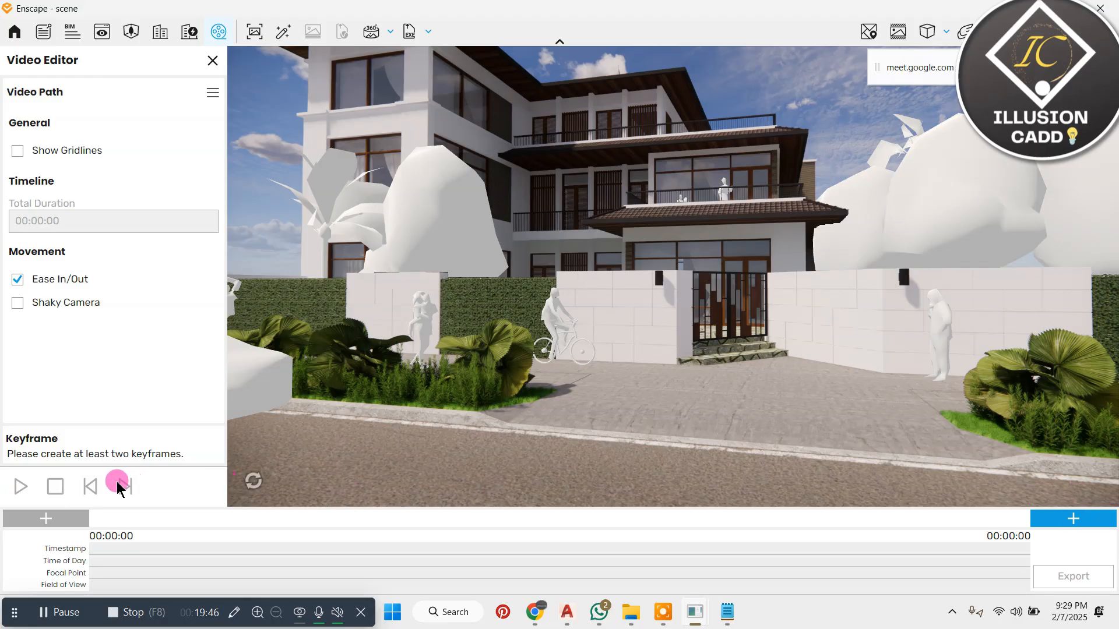
left_click(541, 409)
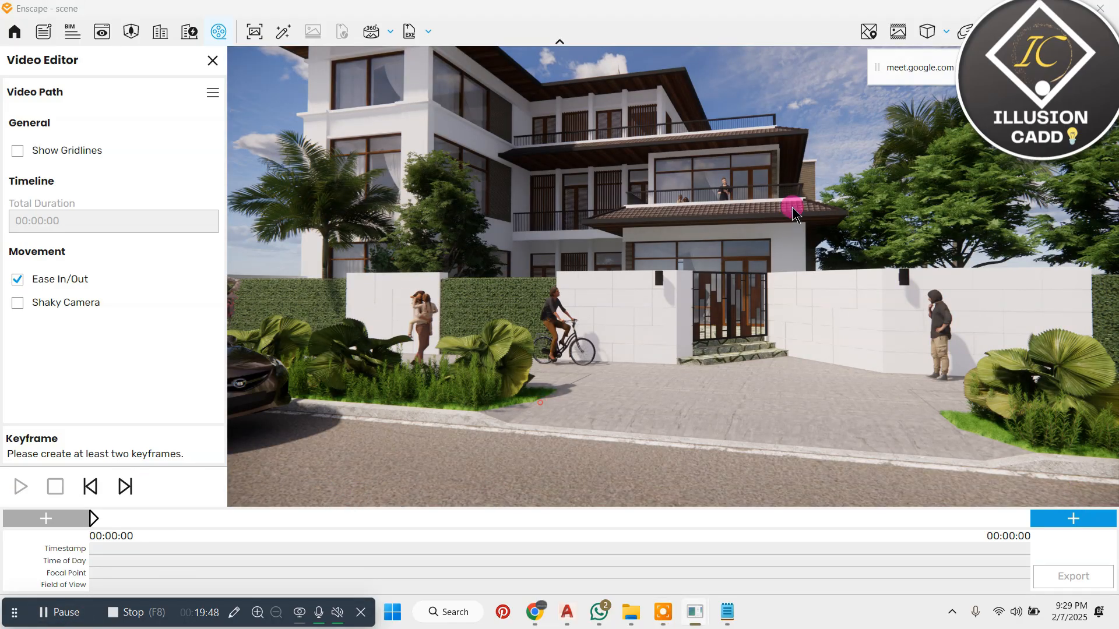
Step: Examine the house from above and around its side gate, and leave the Video Editor without saving the path
scroll(794, 224, "up", 3)
scroll(699, 245, "down", 2)
mouse_move(689, 247)
right_mouse_down()
mouse_move(650, 248)
mouse_move(646, 211)
mouse_move(671, 255)
right_mouse_up()
scroll(885, 249, "down", 4)
right_click_drag(501, 240, 492, 280)
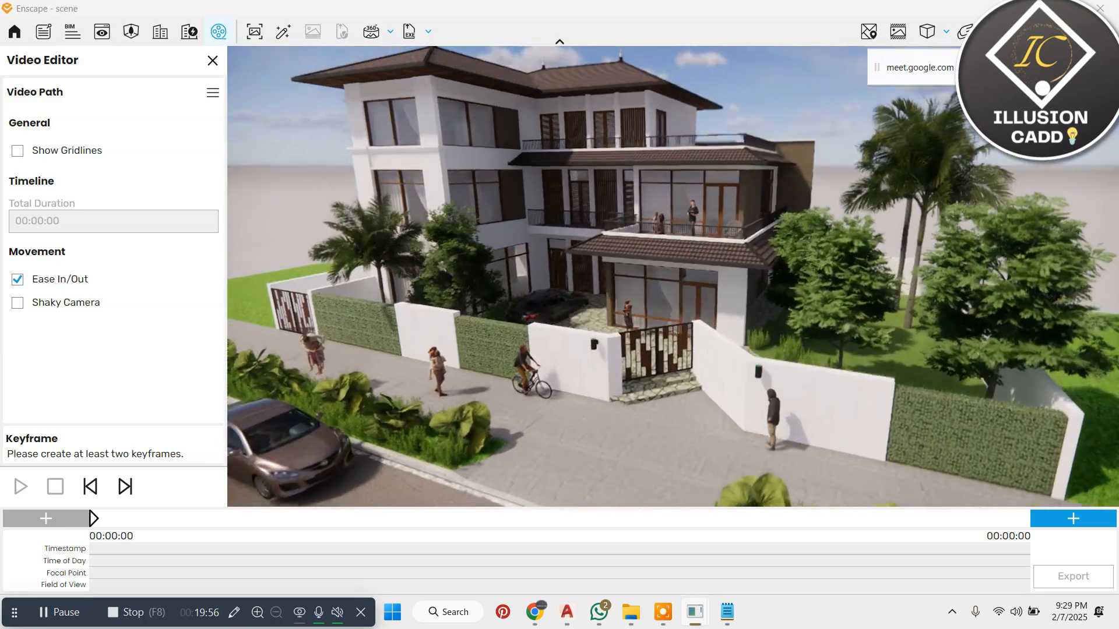
right_click_drag(344, 276, 434, 282)
scroll(312, 366, "up", 3)
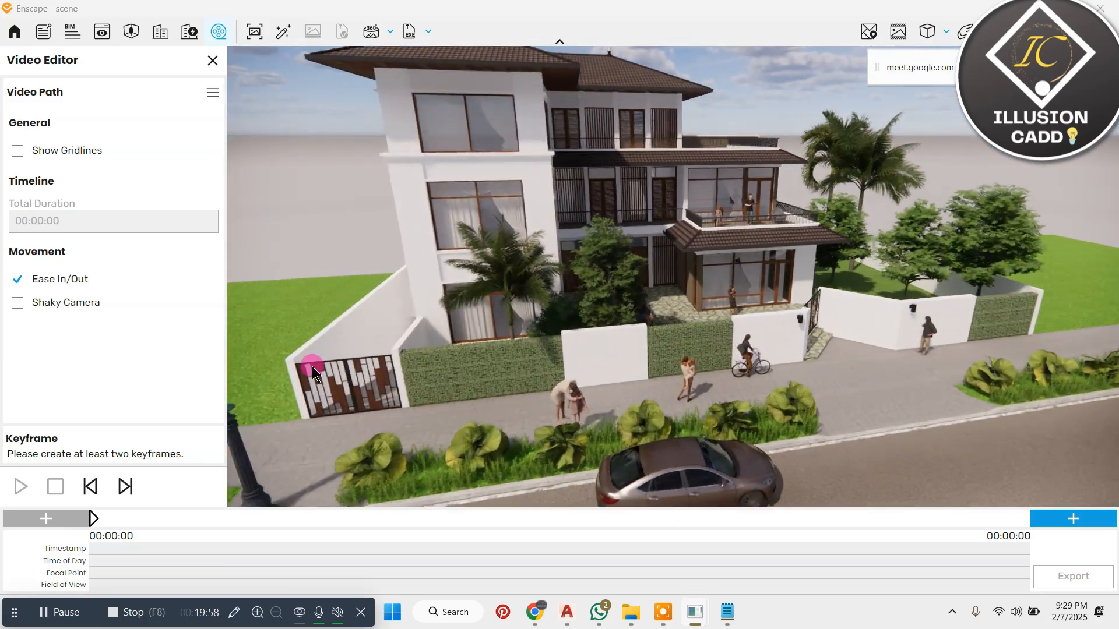
scroll(311, 365, "up", 2)
right_click_drag(409, 346, 494, 370)
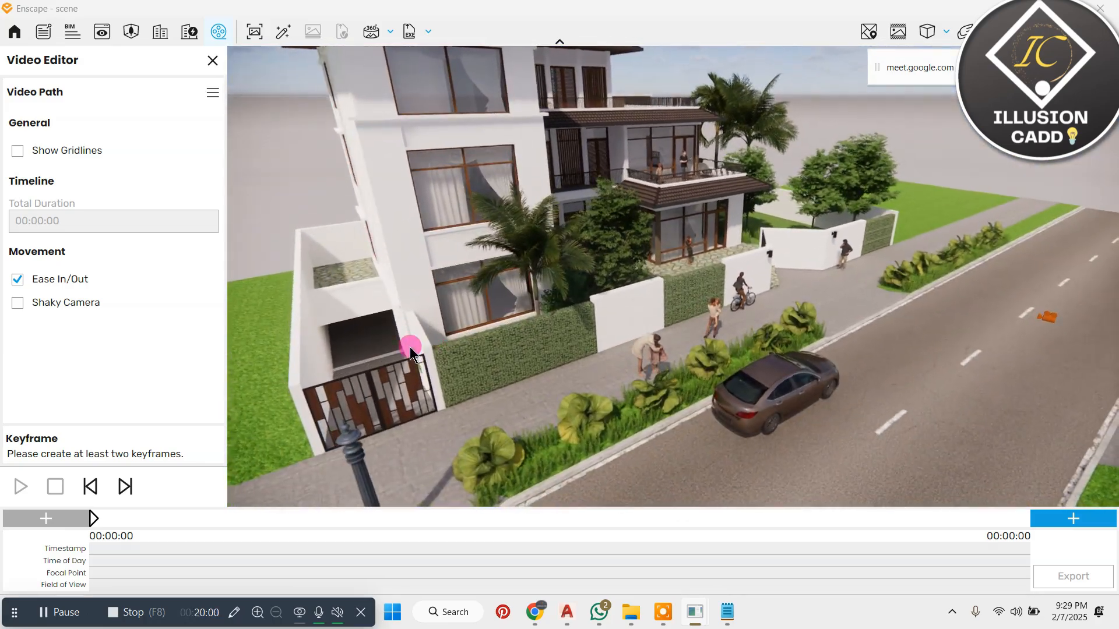
scroll(410, 348, "up", 3)
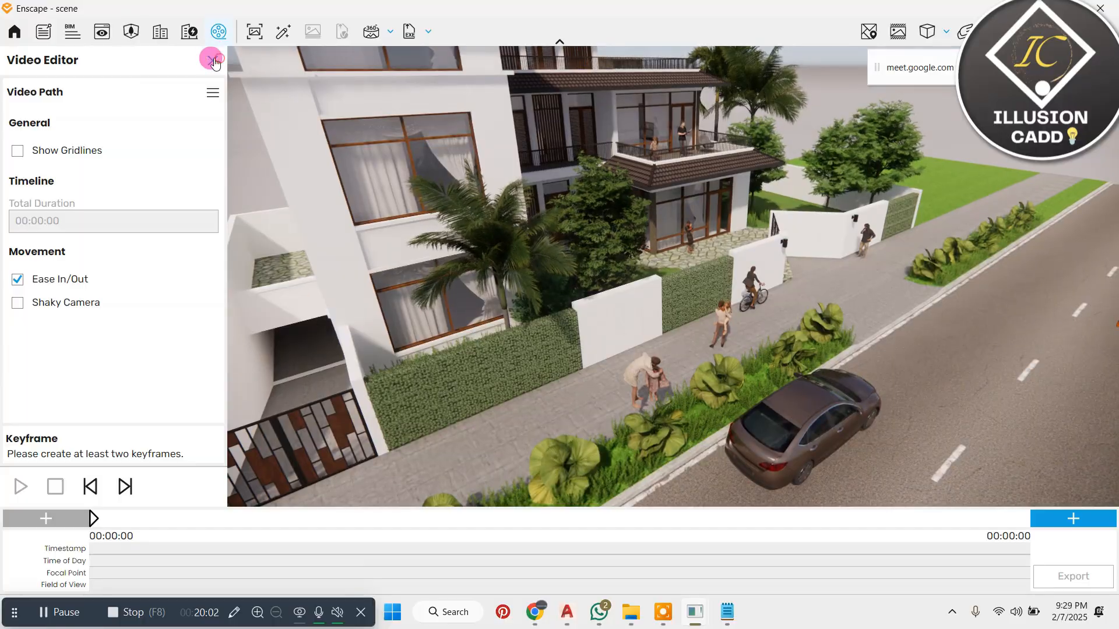
left_click(212, 60)
left_click(539, 328)
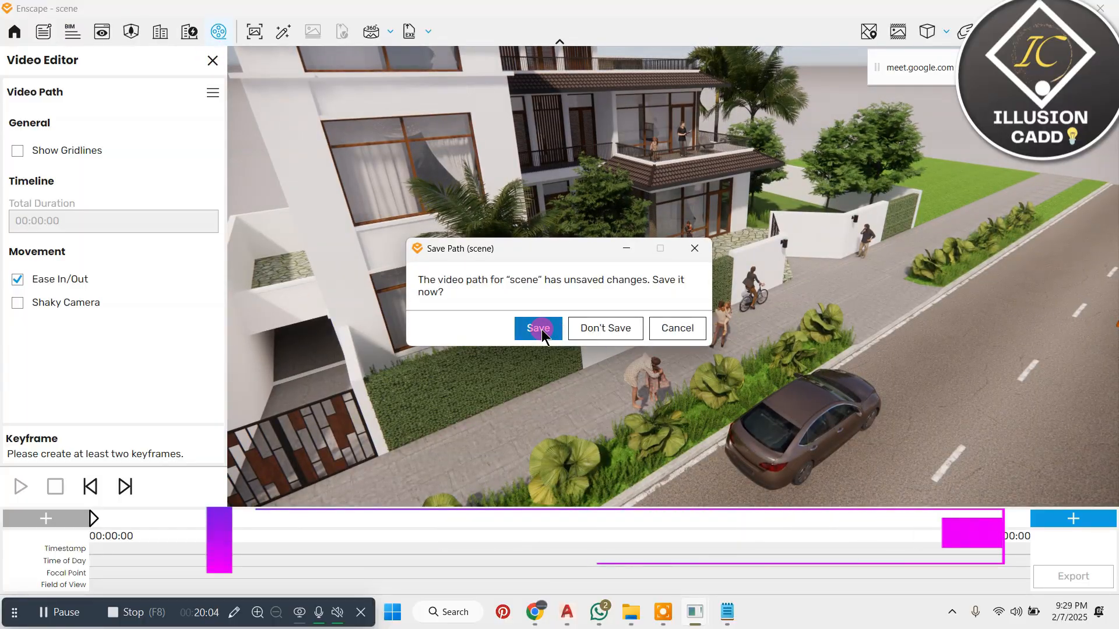
left_click(593, 332)
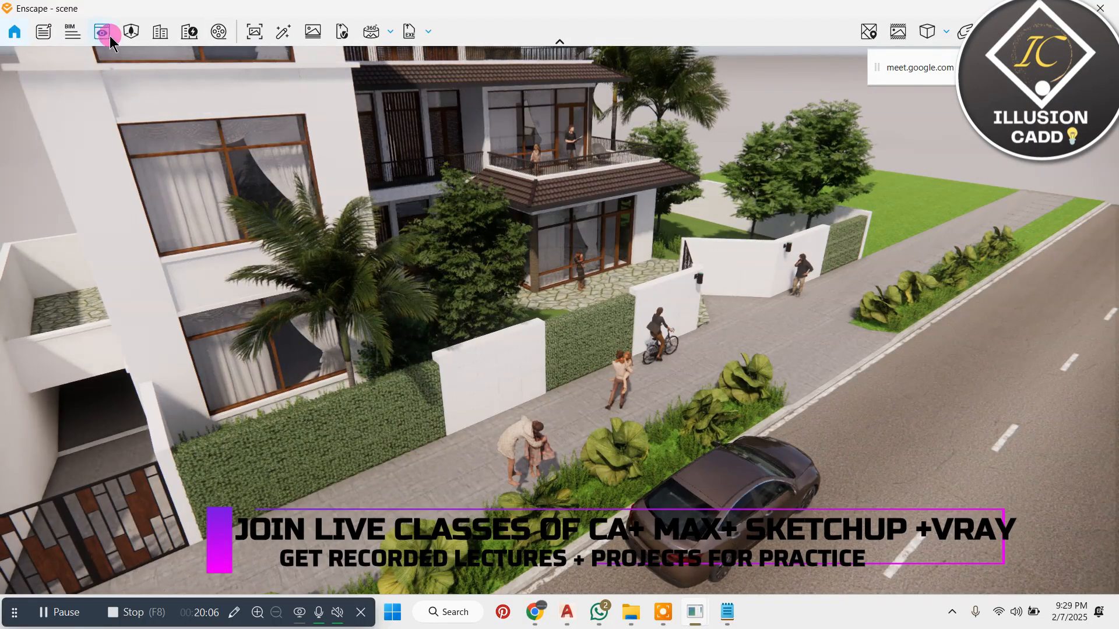
Step: Open the Asset Library and search the Enscape assets for "tree"
left_click(103, 31)
left_click(131, 31)
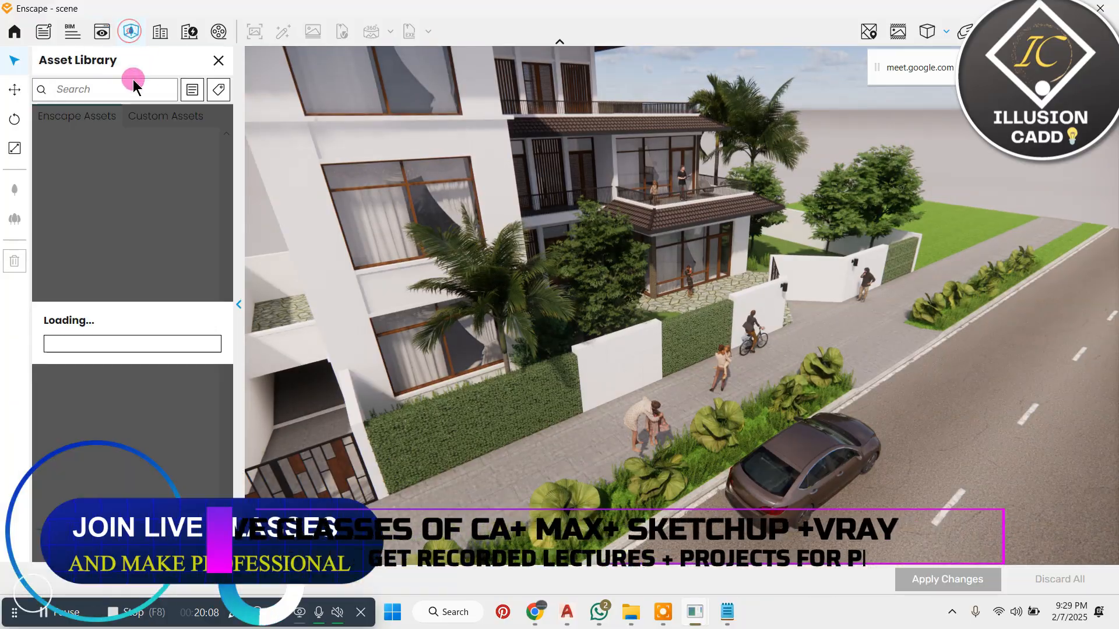
left_click(120, 93)
type("tree")
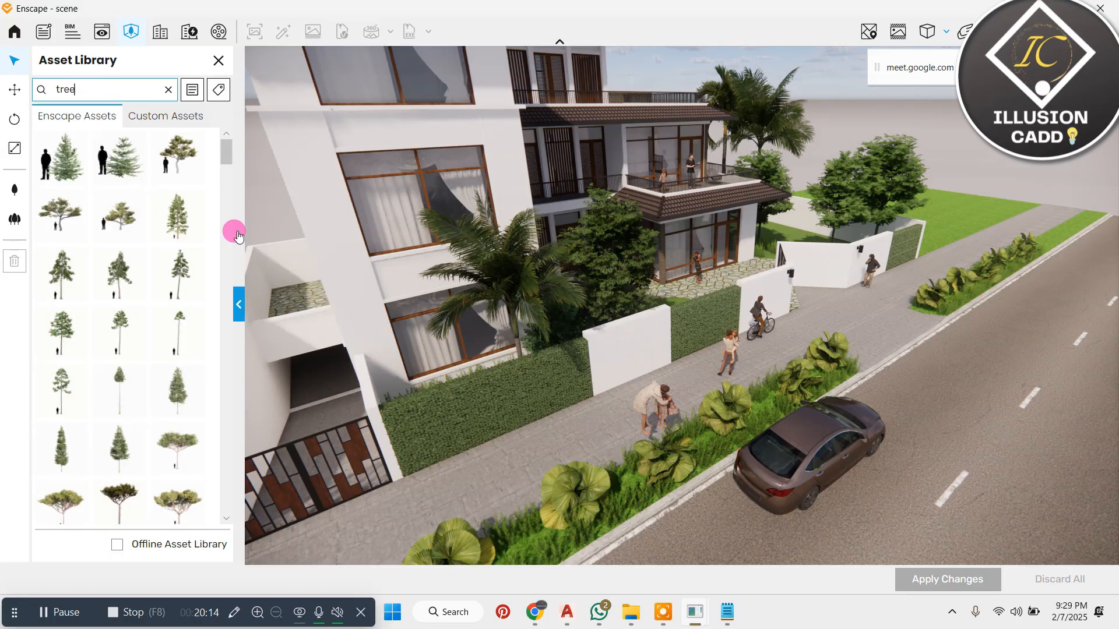
Step: Examine the available tree assets for a species suited to the house's garden
scroll(186, 324, "down", 6)
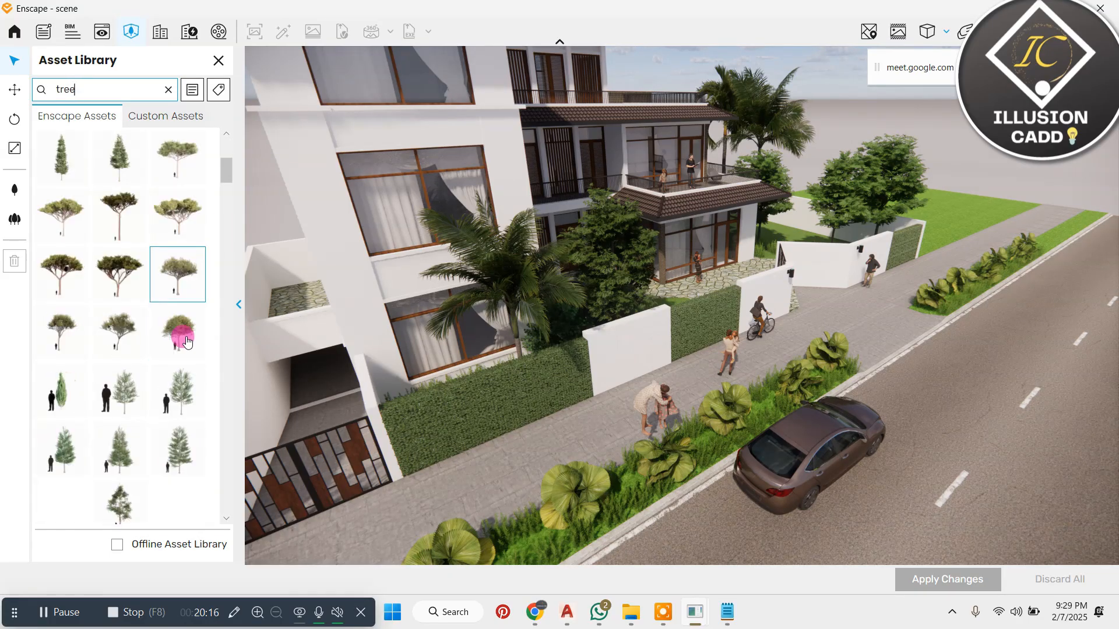
scroll(186, 341, "down", 5)
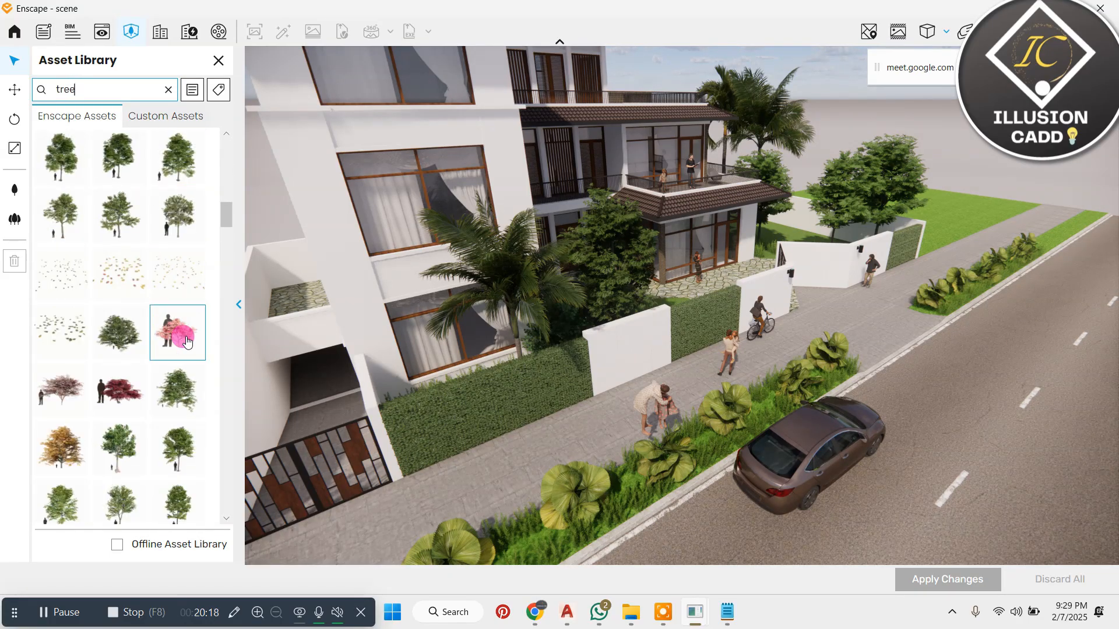
scroll(187, 341, "down", 4)
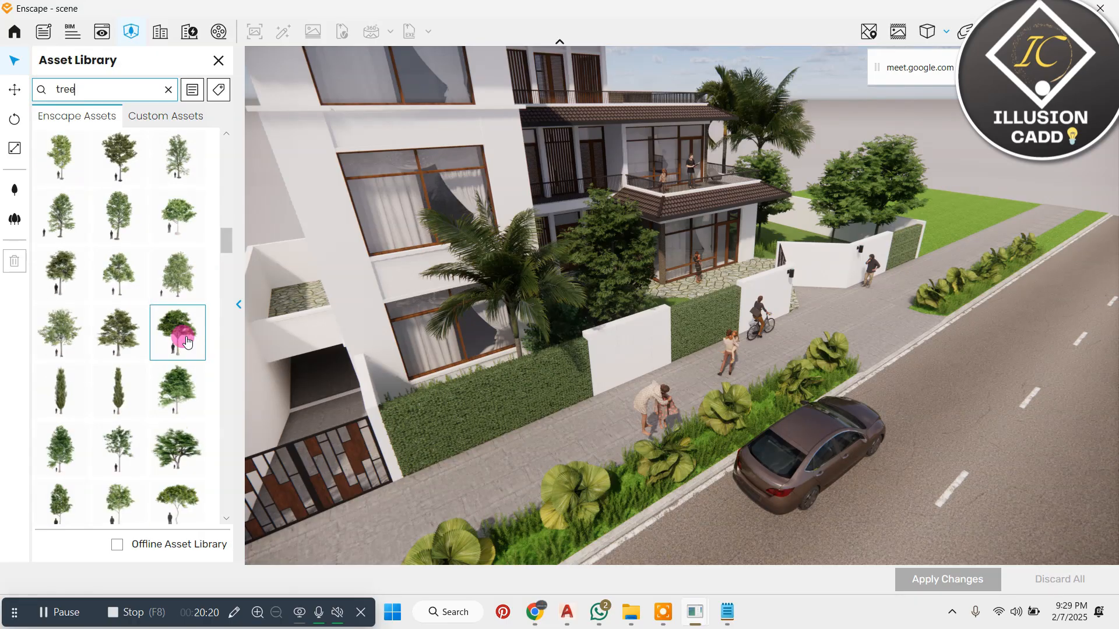
scroll(186, 341, "down", 5)
scroll(177, 340, "down", 4)
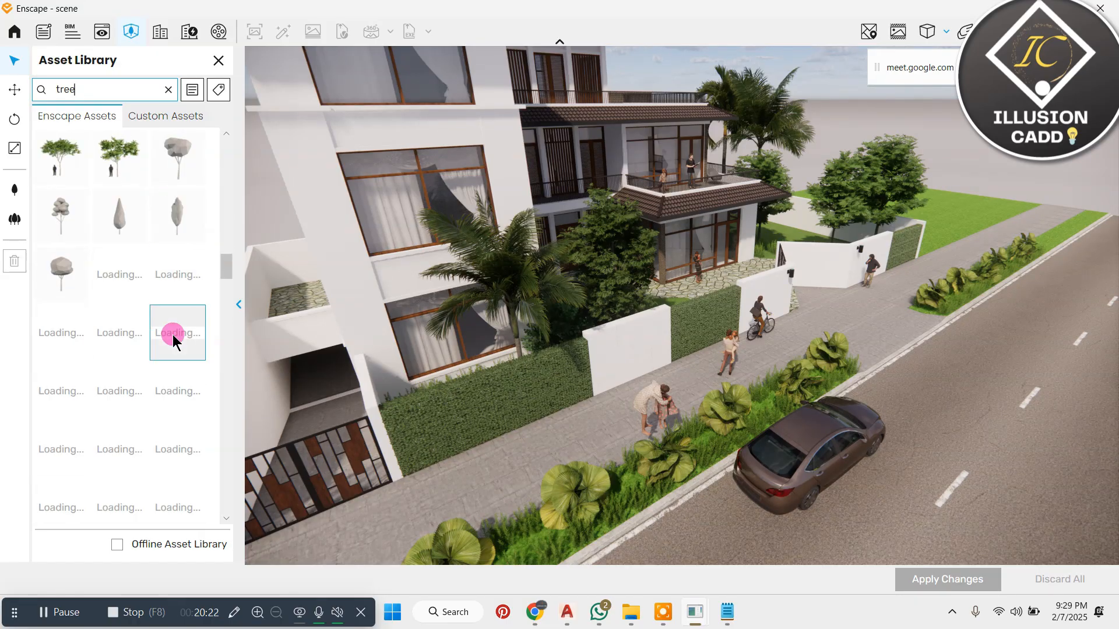
scroll(145, 338, "down", 4)
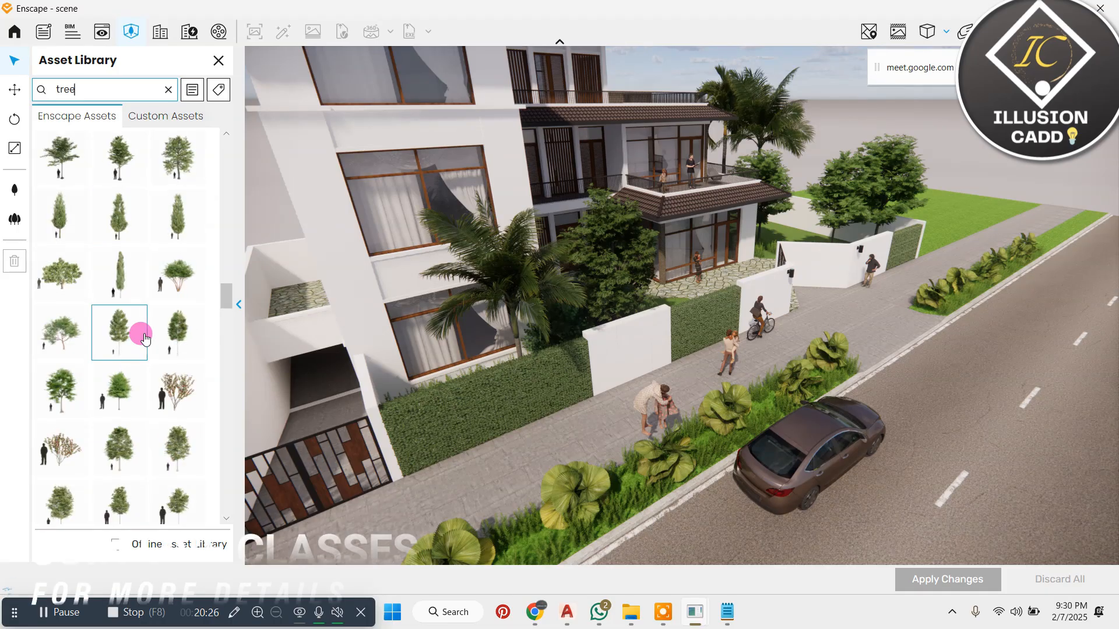
scroll(144, 337, "down", 2)
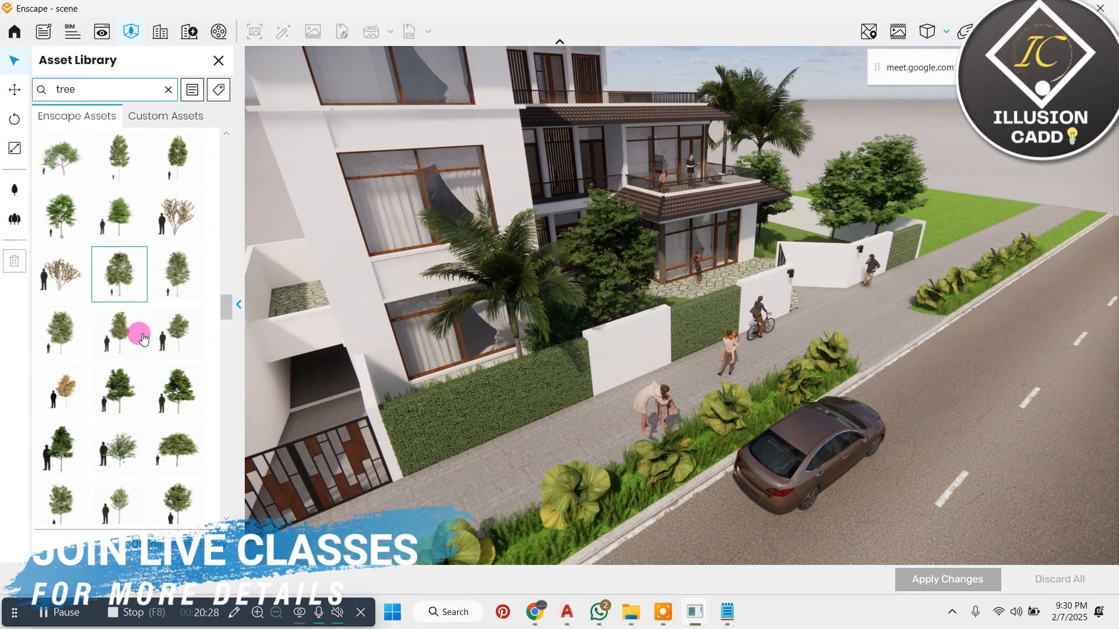
scroll(150, 335, "down", 3)
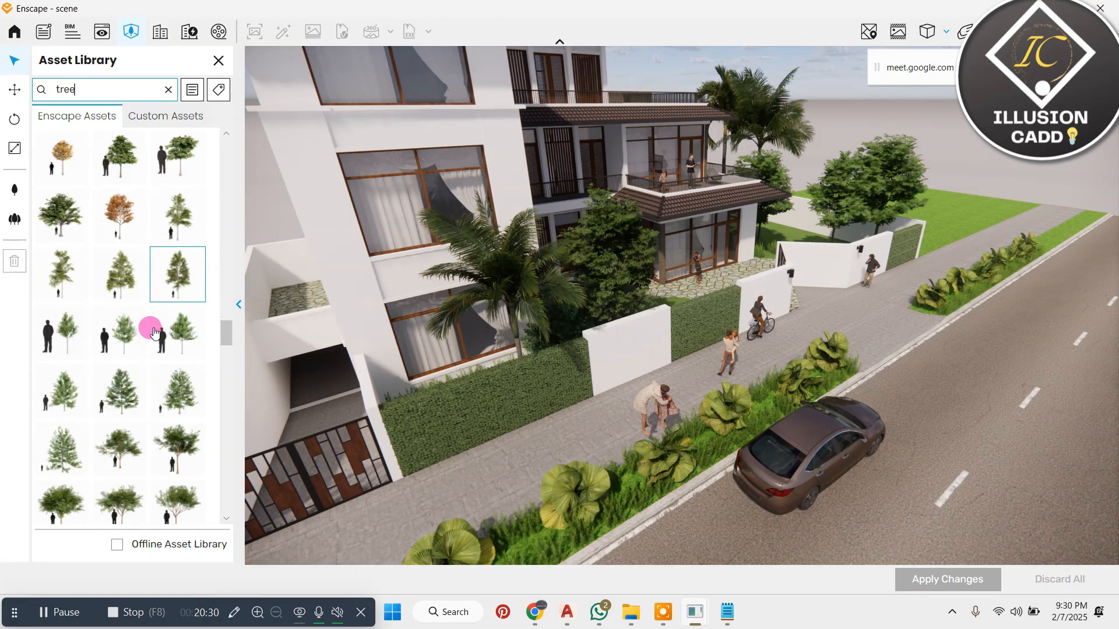
scroll(153, 332, "down", 5)
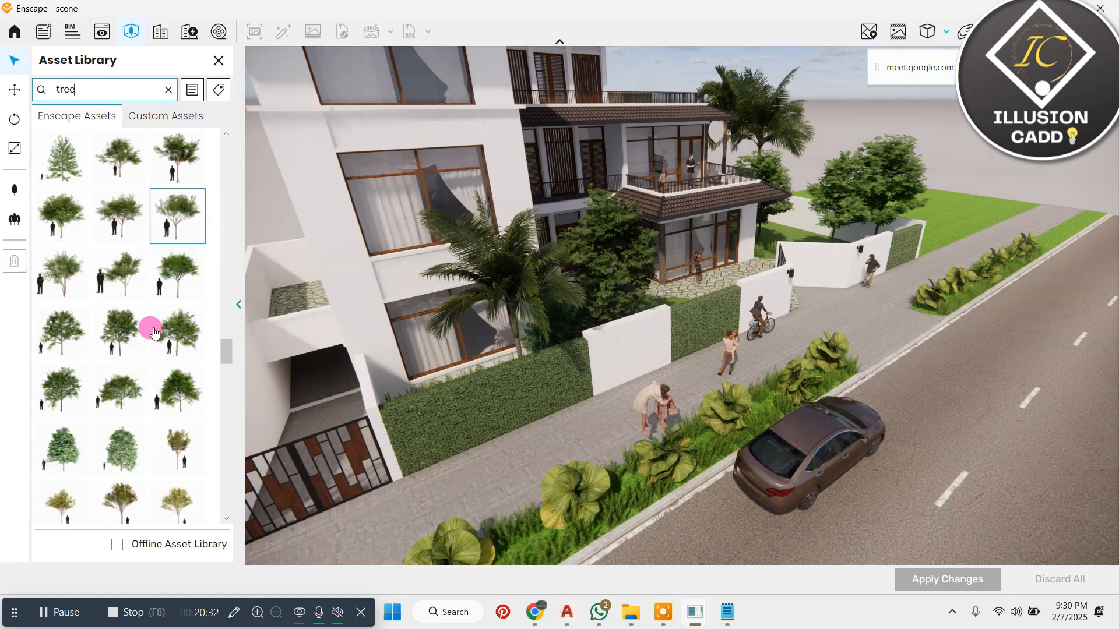
scroll(135, 255, "up", 1)
Step: Search the assets for "palm" and place Evergreen Tree 079: Date Palm behind the hedge beside the side gate
double_click(99, 89)
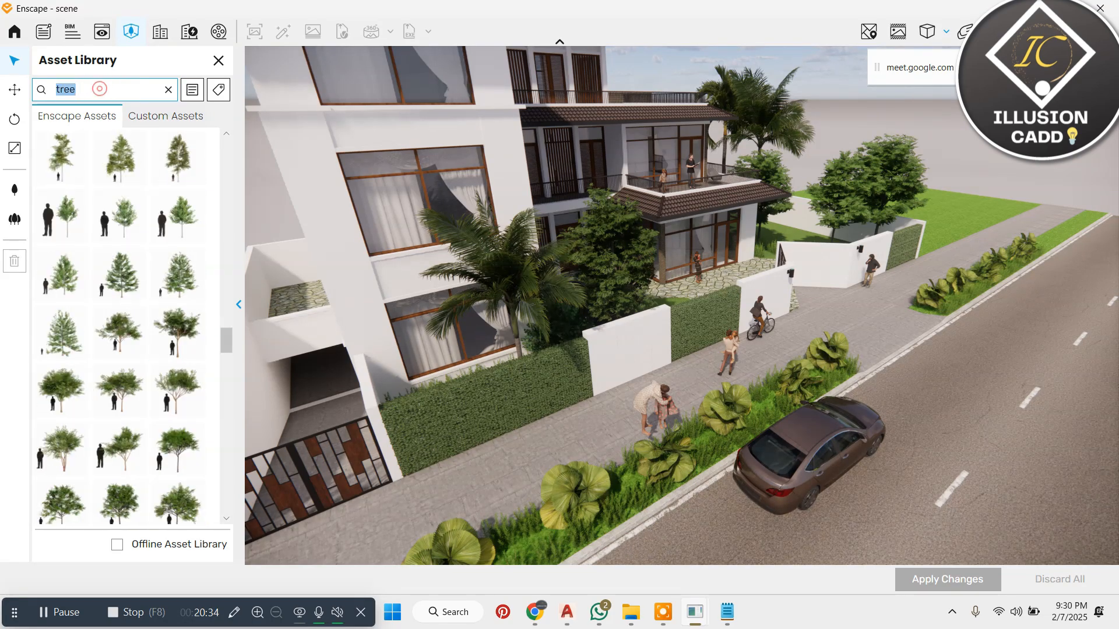
type("pa")
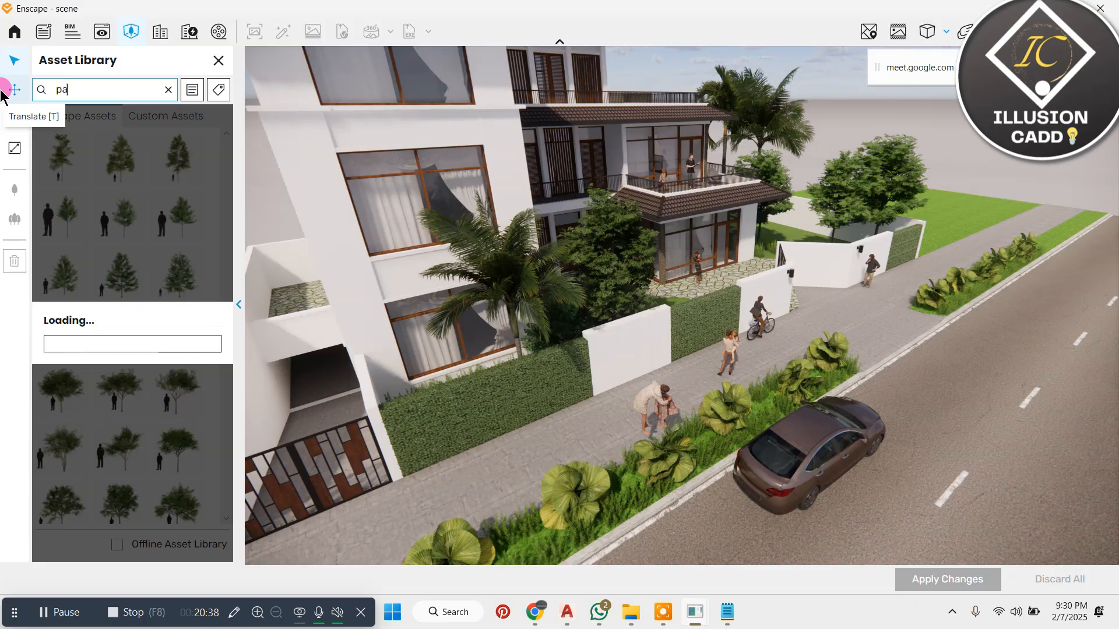
type("lm")
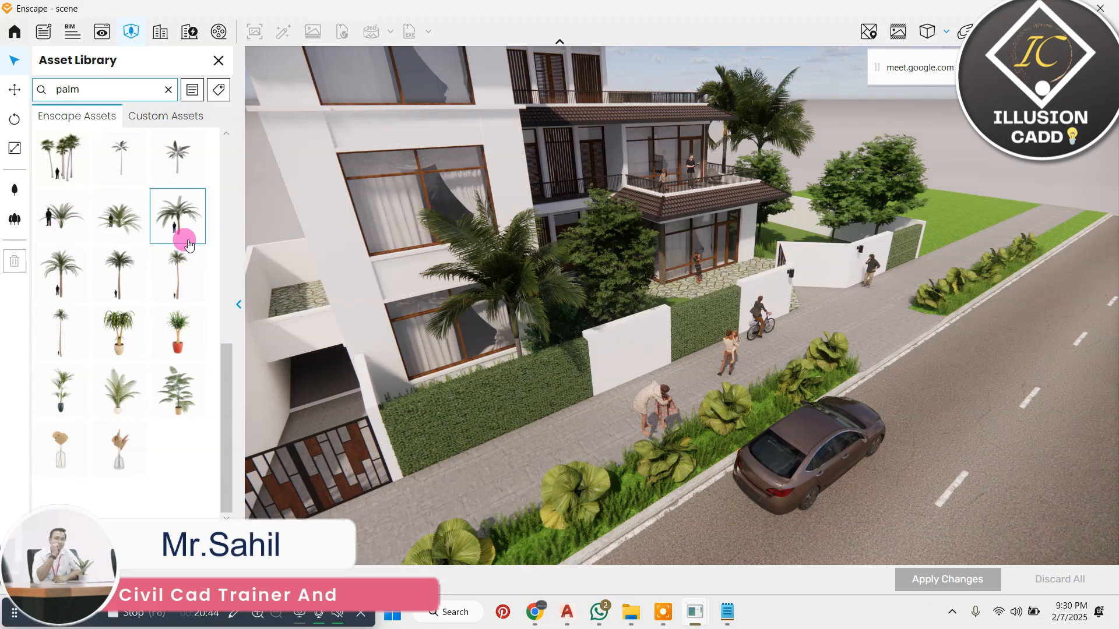
left_click(117, 287)
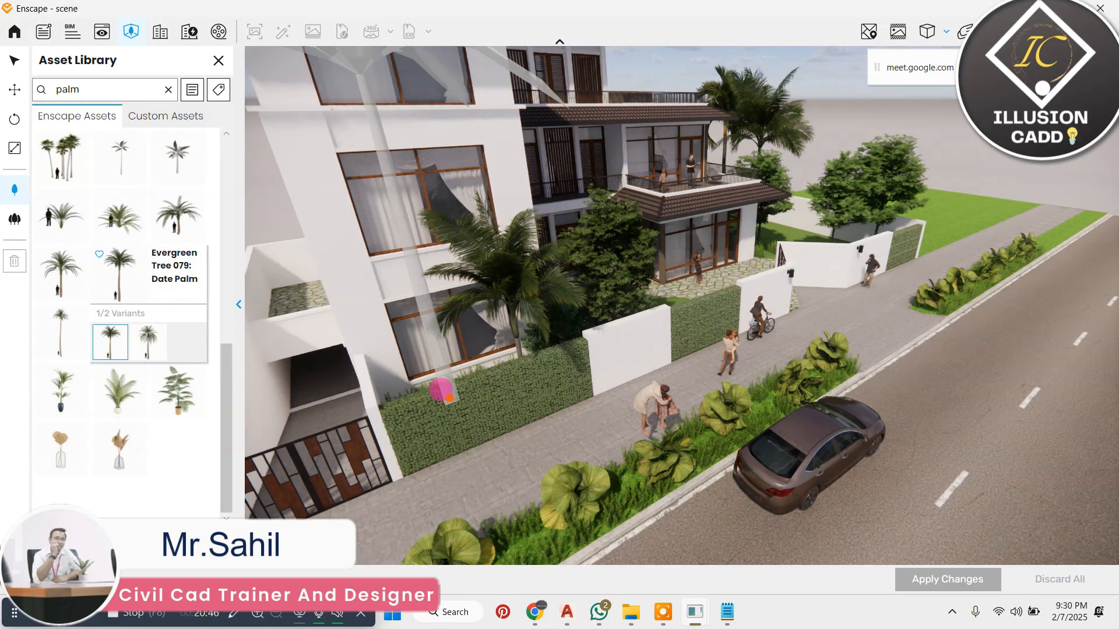
right_click_drag(445, 390, 496, 383)
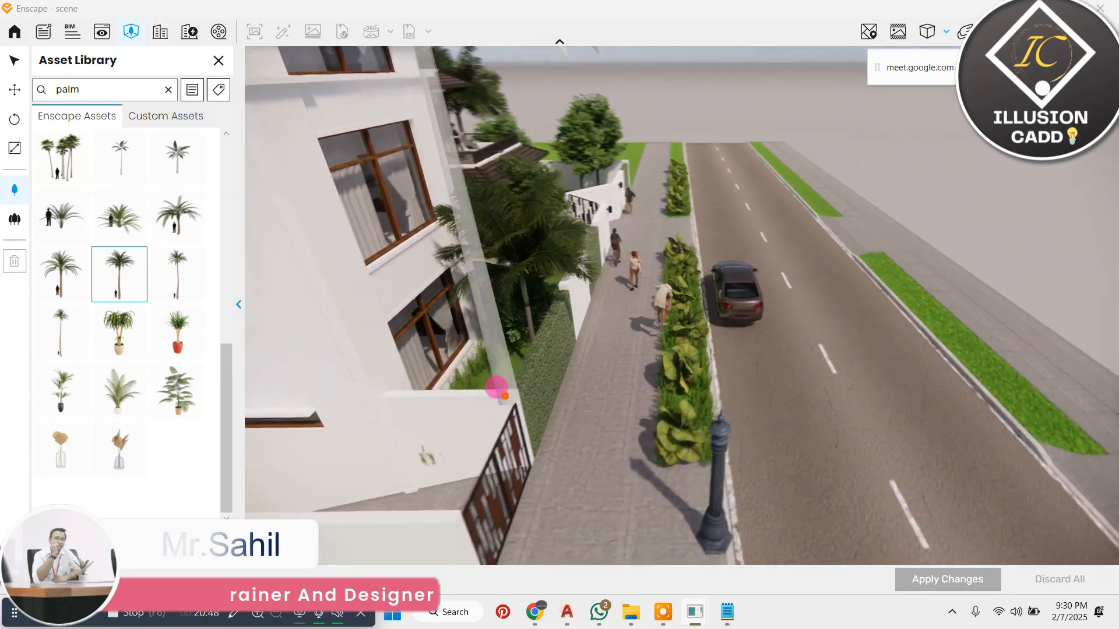
left_click(494, 381)
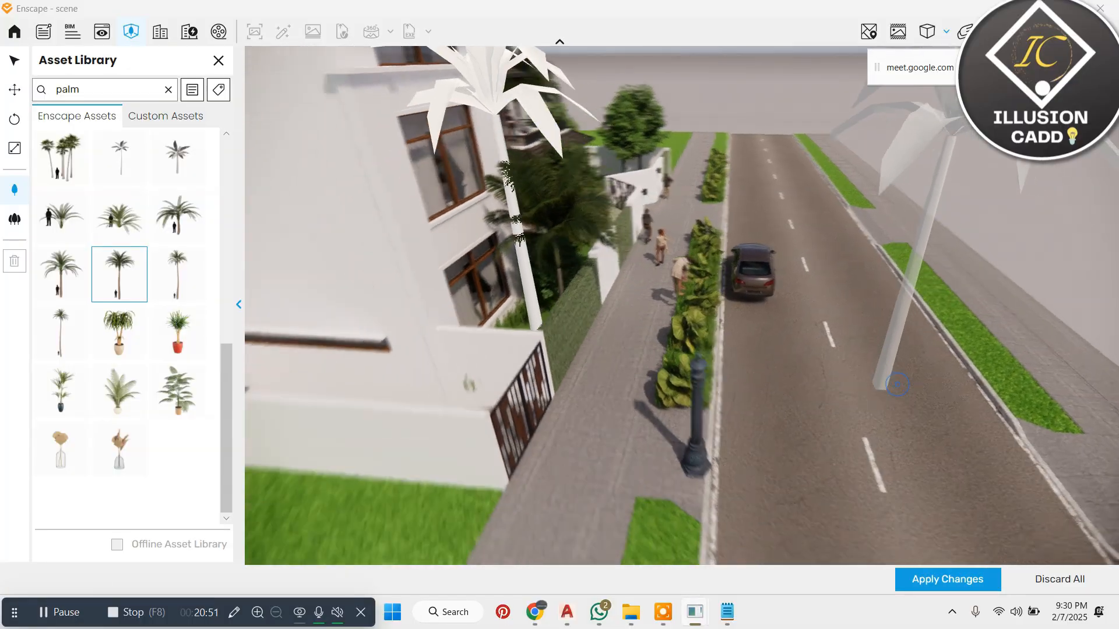
Step: Place Evergreen Tree 077: Date Palm next to the first date palm, between the house and the hedge
mouse_move(897, 384)
right_mouse_down()
mouse_move(872, 389)
mouse_move(894, 396)
right_mouse_up()
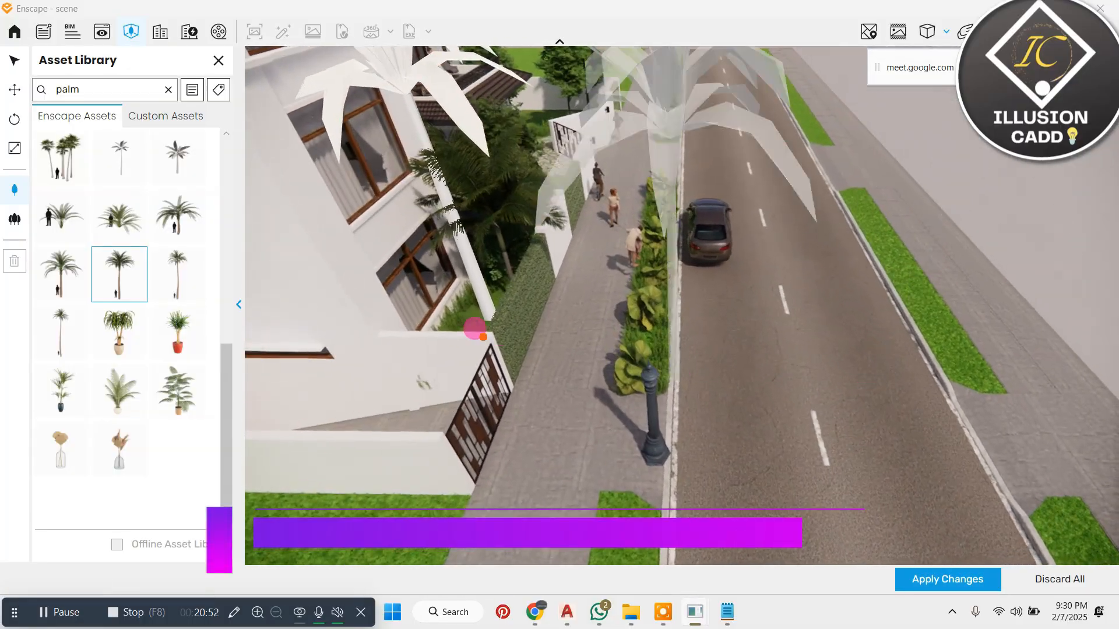
left_click(61, 277)
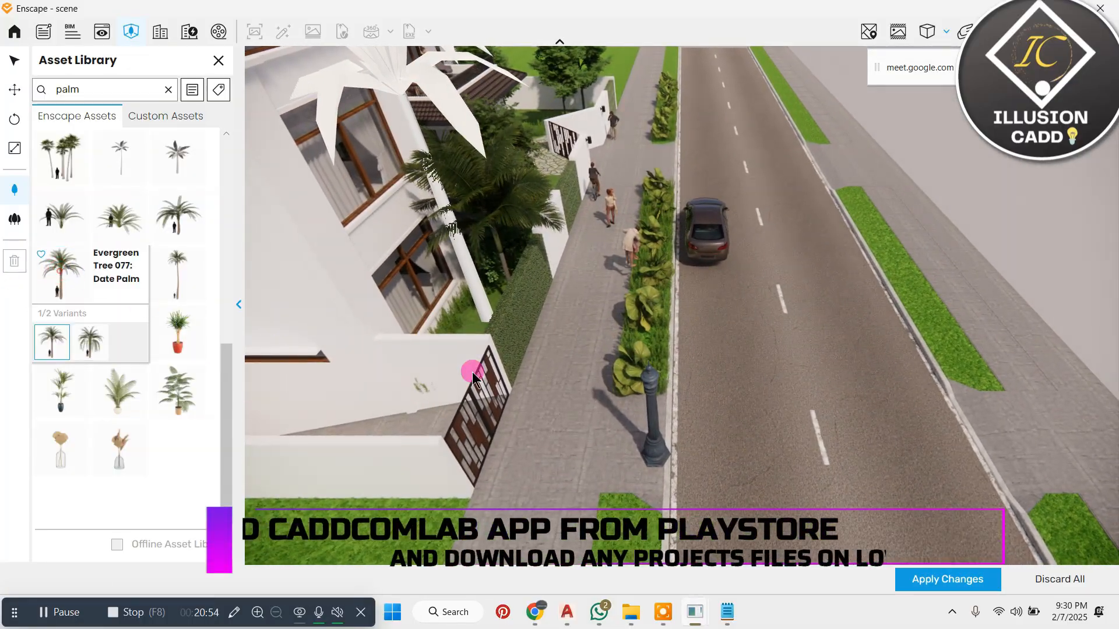
left_click(460, 323)
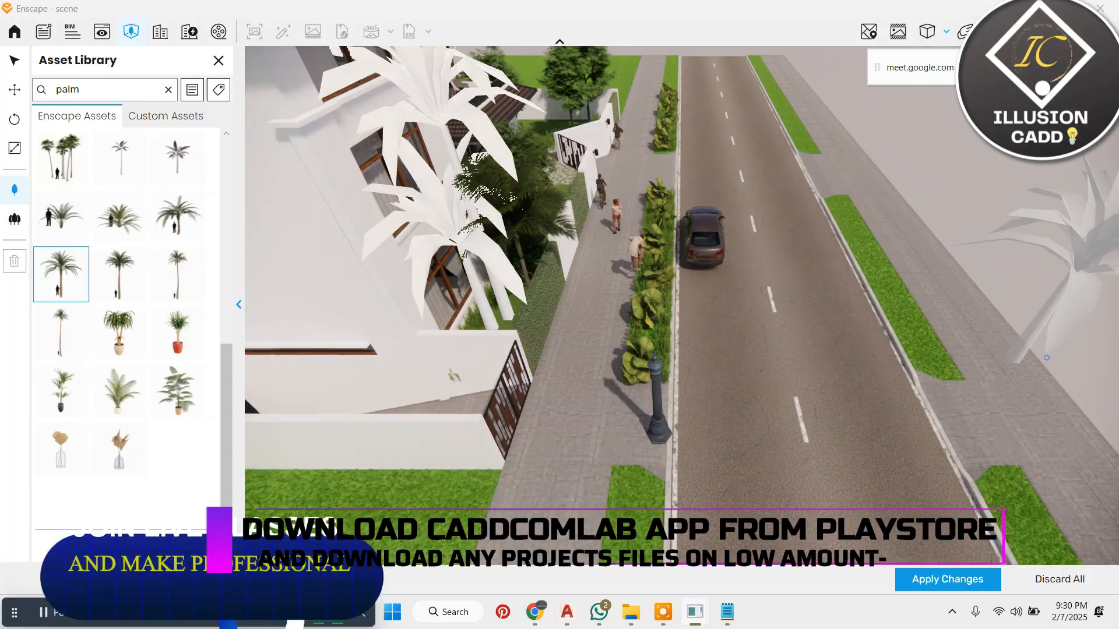
Step: Search the Enscape assets for "CAR" and place Car 041 on the road beside the planting strip near the main gate
right_click_drag(857, 354, 974, 185)
key("d")
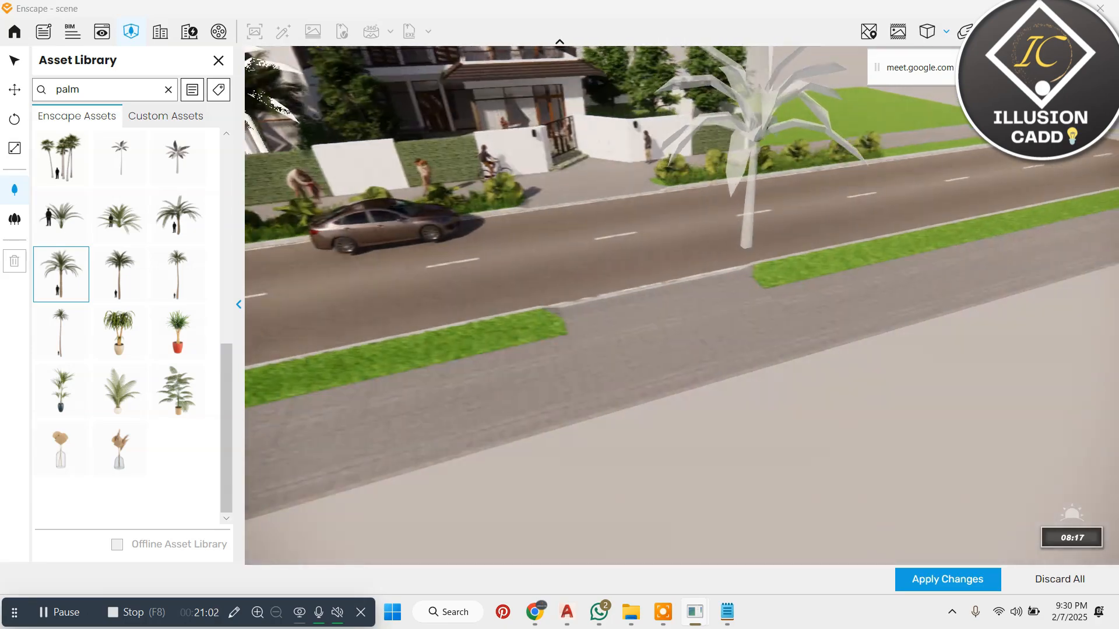
right_click_drag(751, 246, 743, 237)
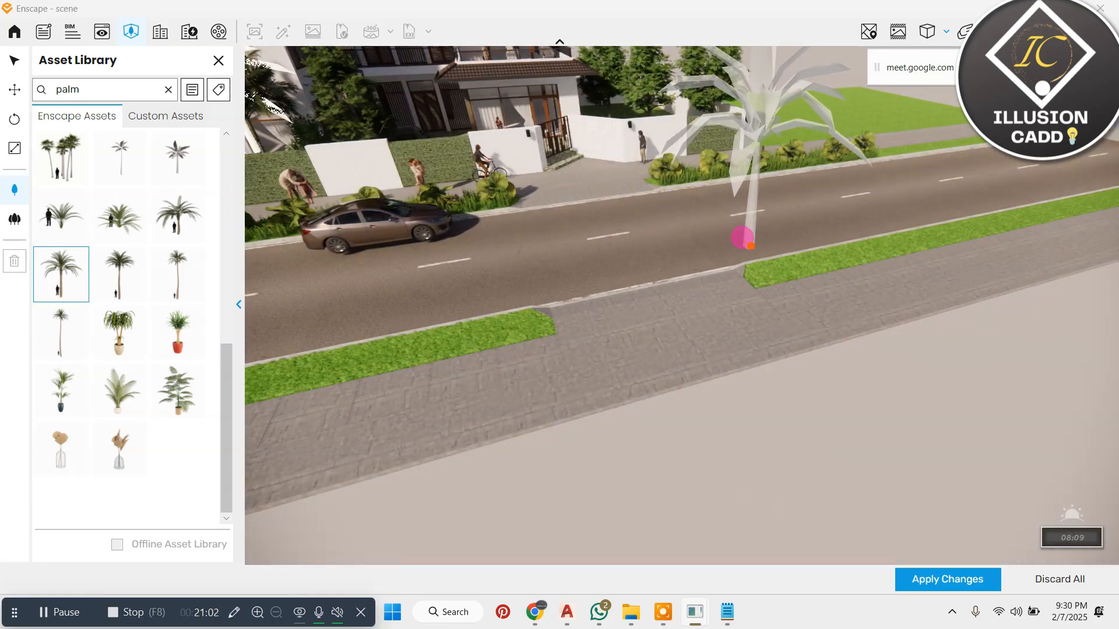
key("q")
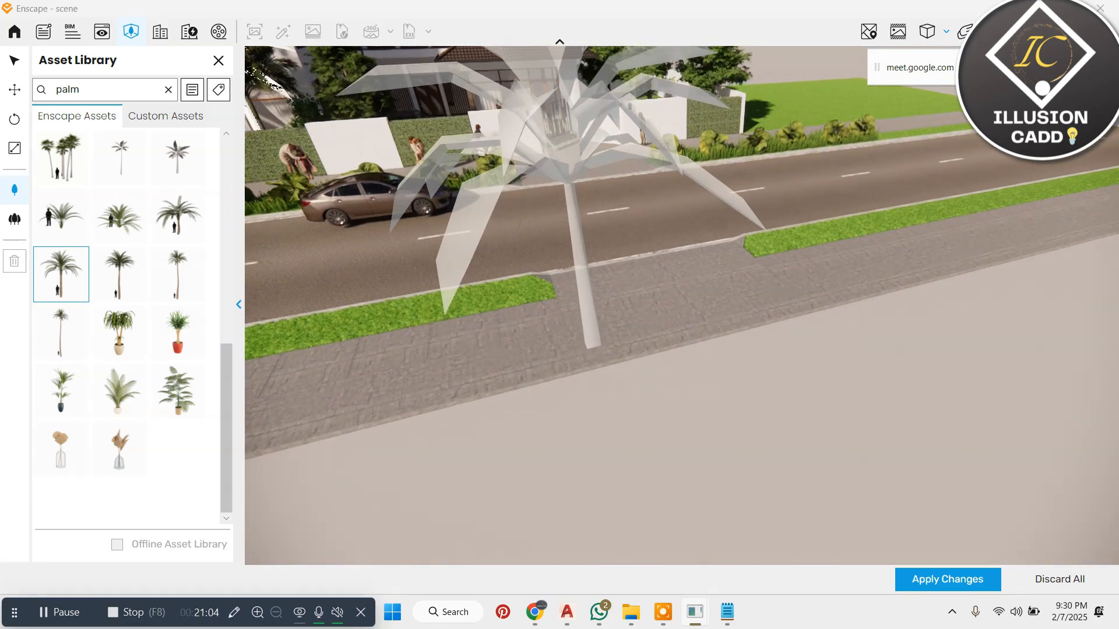
right_click_drag(584, 335, 507, 284)
key("q")
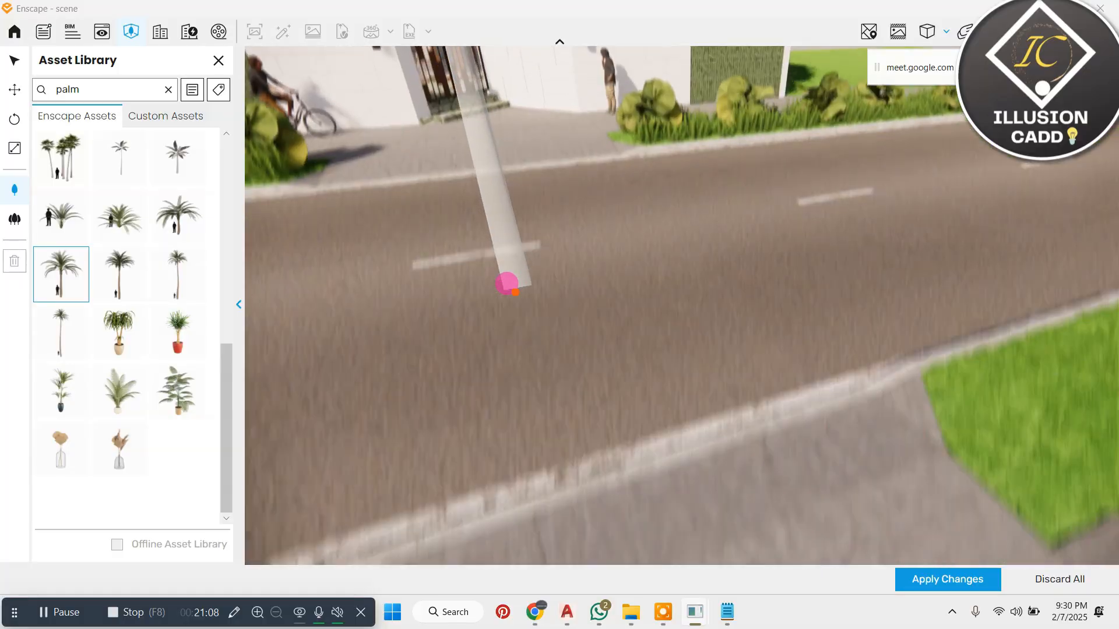
key("e")
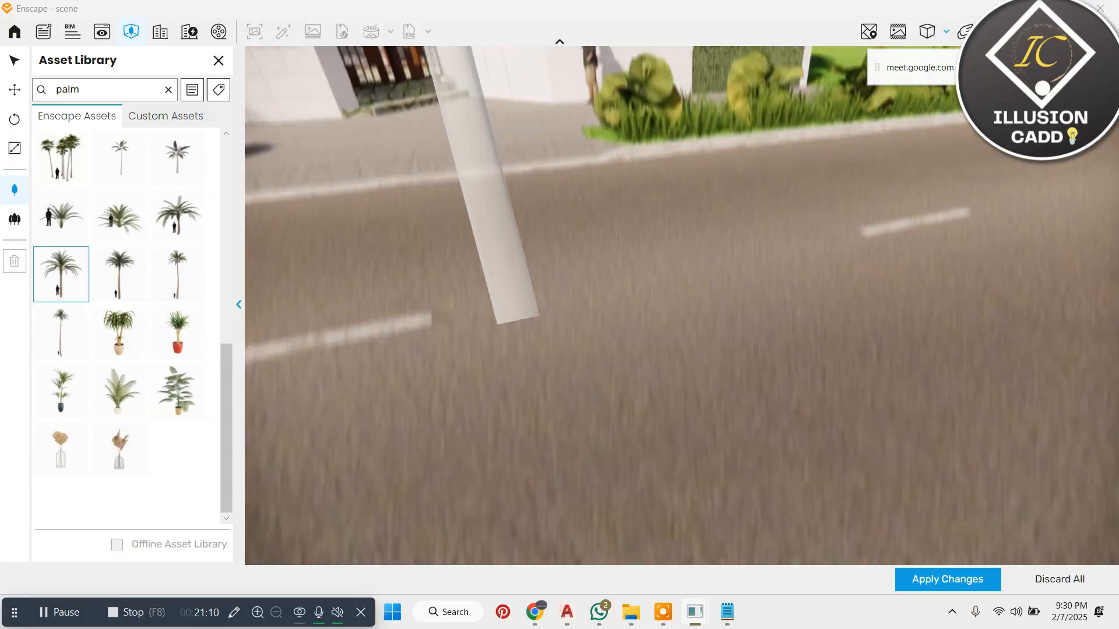
right_click_drag(602, 343, 554, 305)
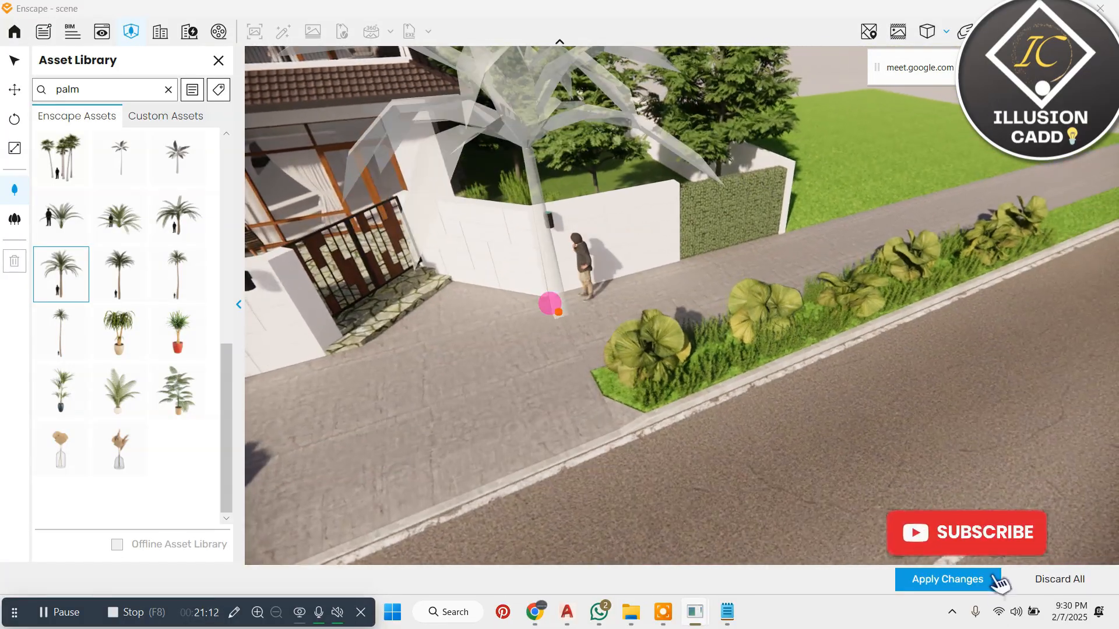
type("CAR")
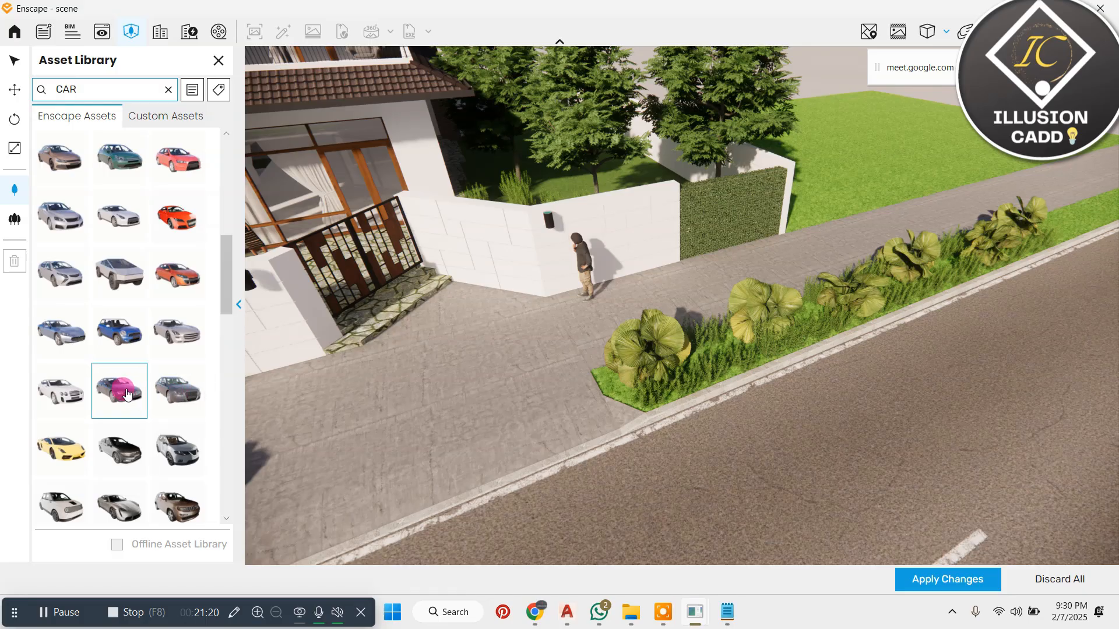
scroll(155, 446, "down", 3)
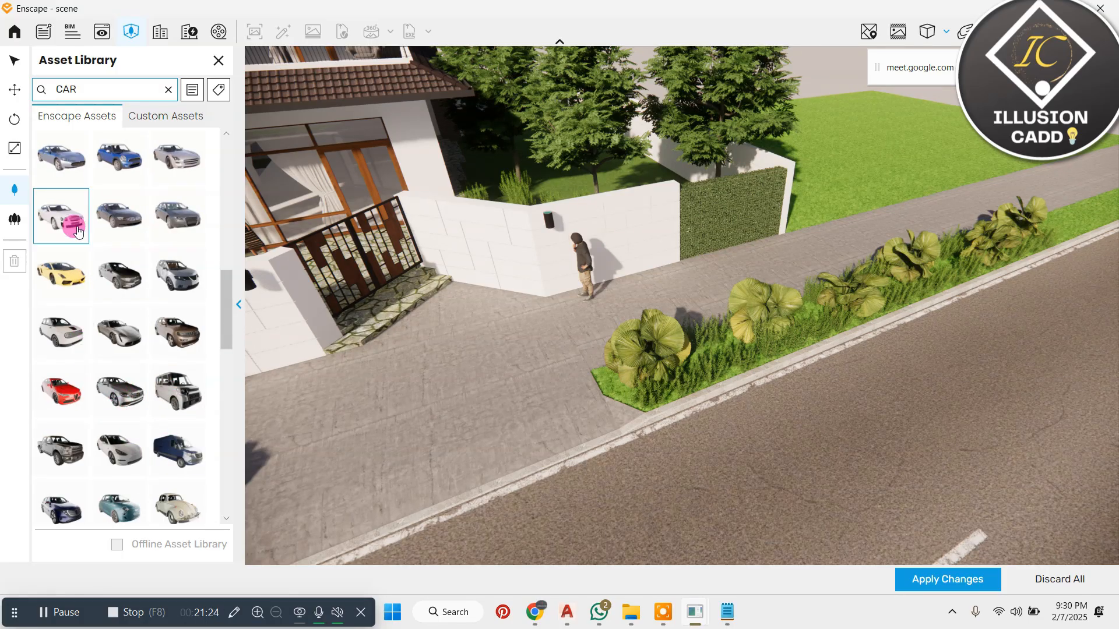
left_click(130, 218)
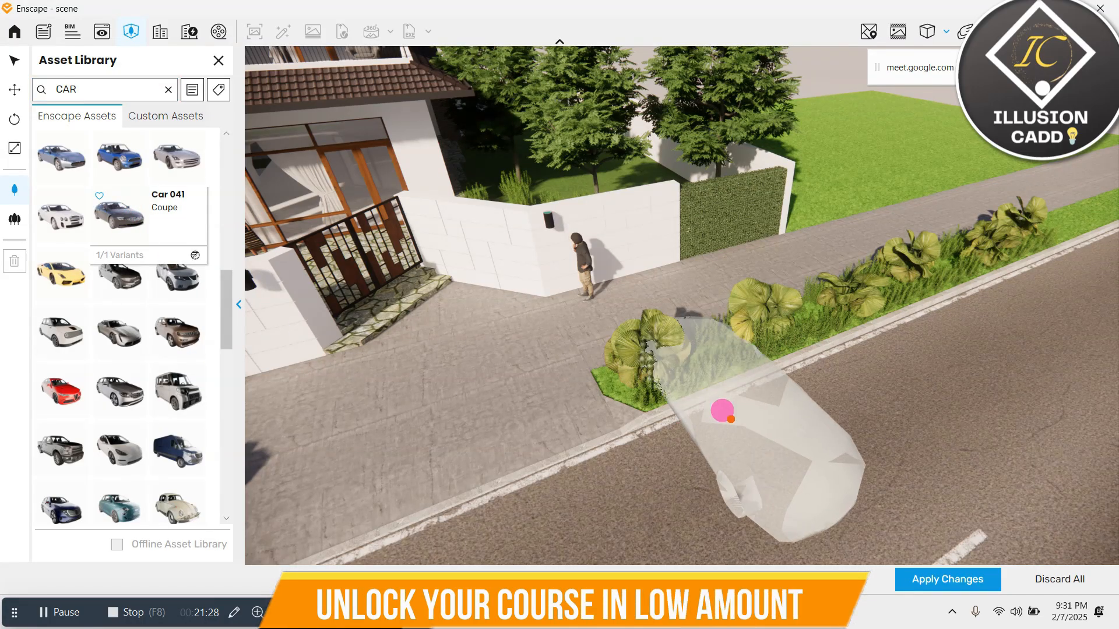
left_click(798, 377)
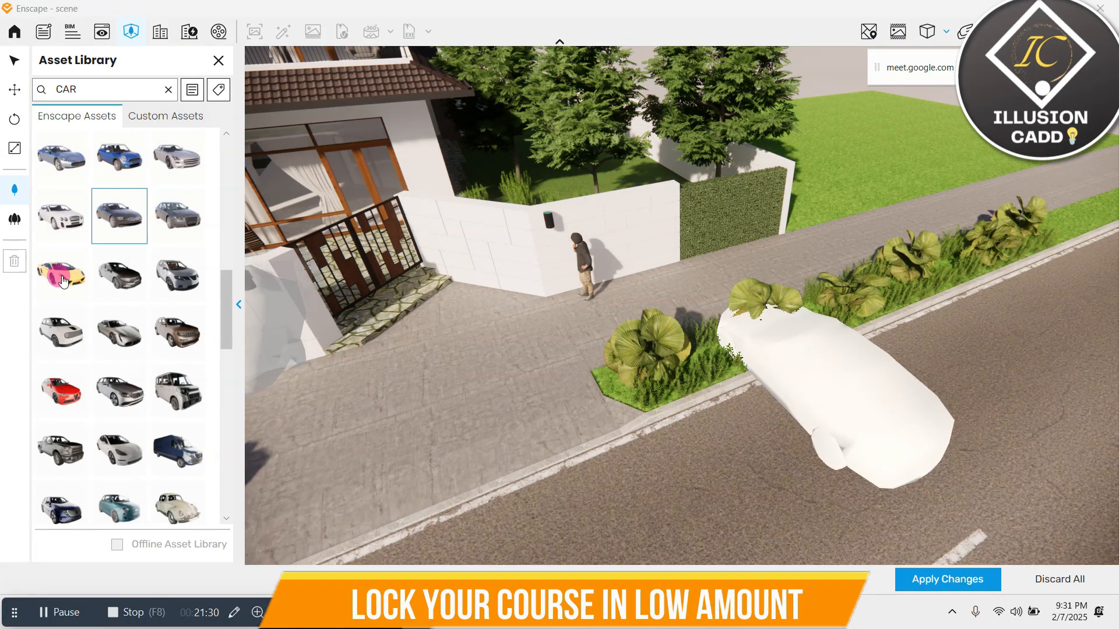
Step: Rotate the new car parallel to the kerb and apply the asset changes to the model
left_click(17, 125)
left_click(911, 404)
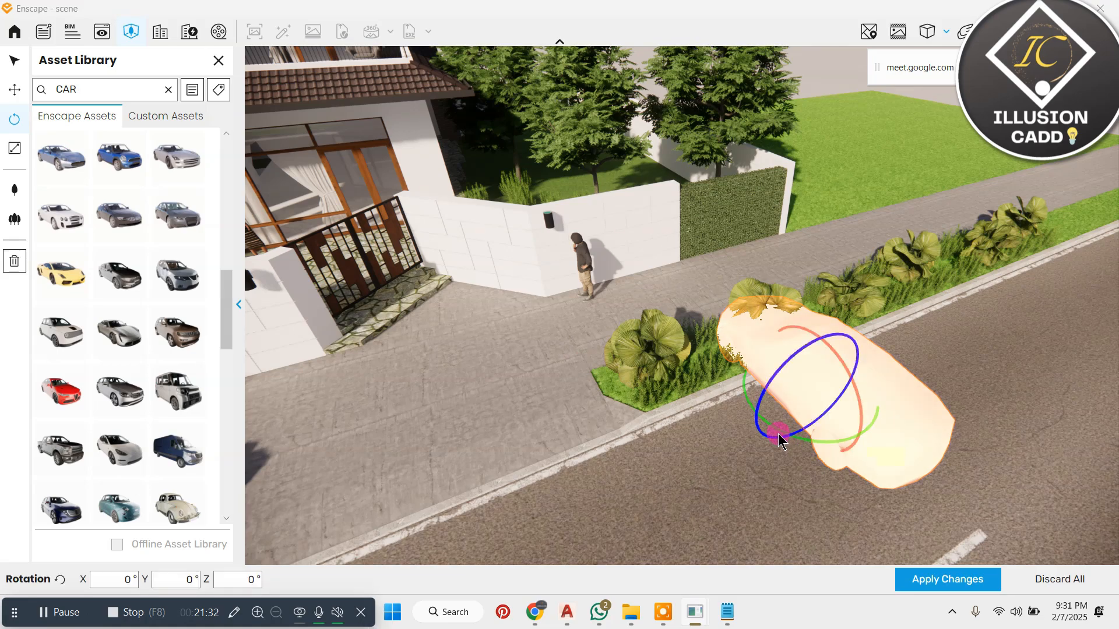
left_click_drag(782, 436, 849, 439)
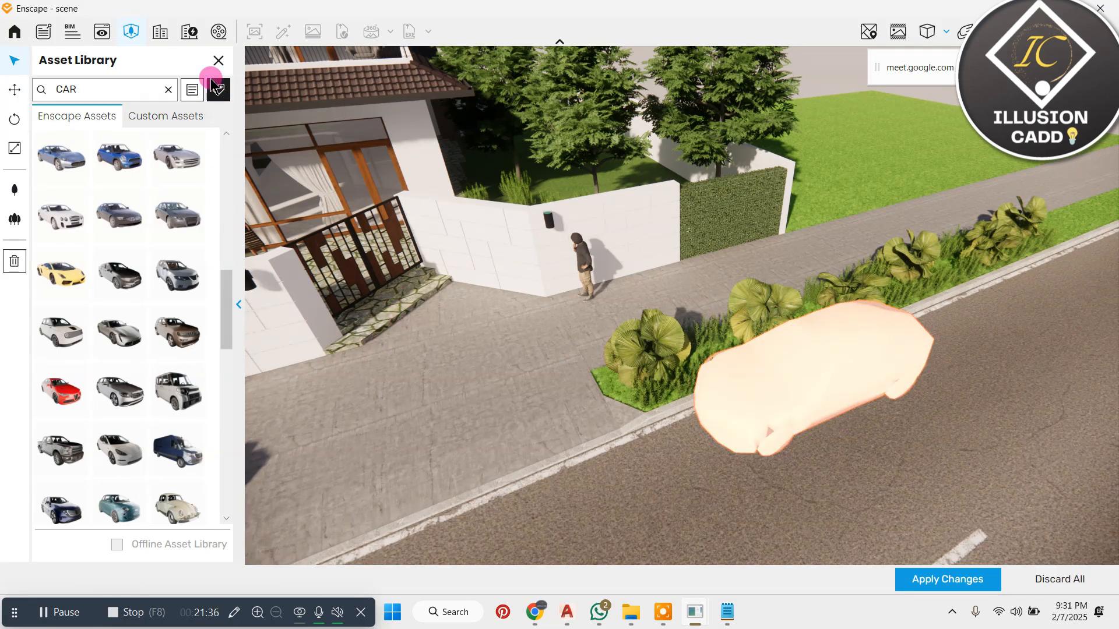
left_click(220, 59)
left_click(546, 335)
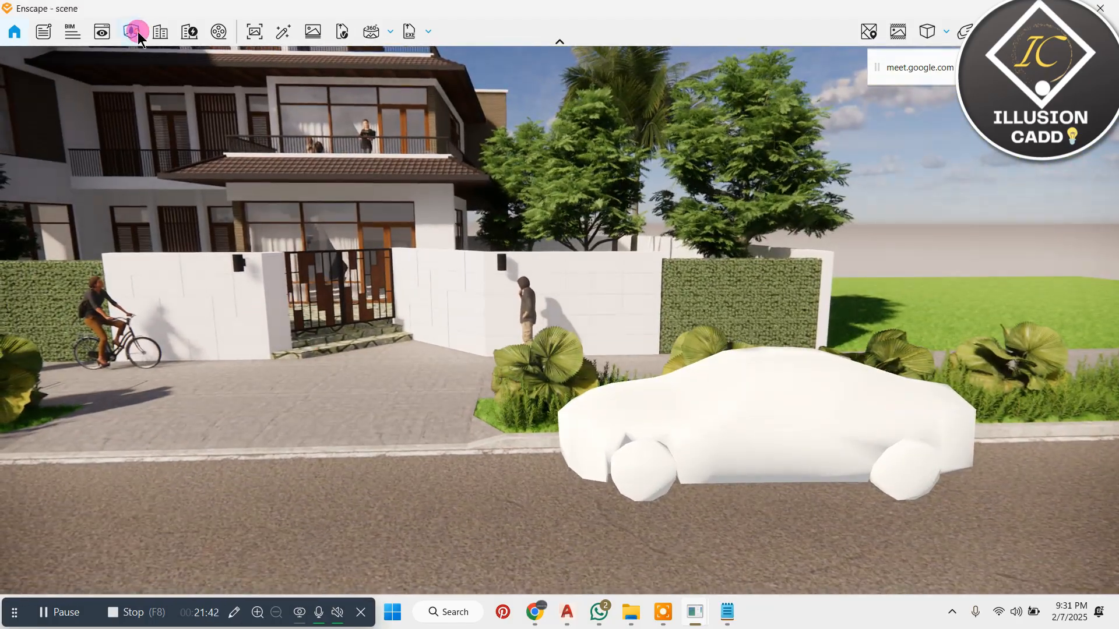
Step: Open View Management and recall the saved "my sce." view
left_click(133, 31)
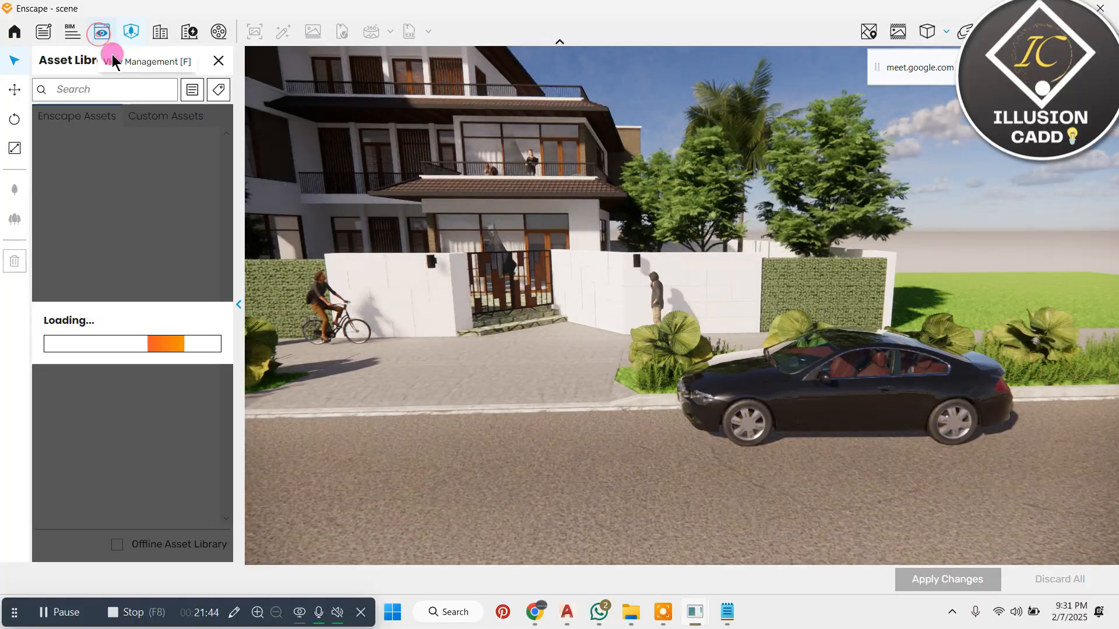
left_click(102, 32)
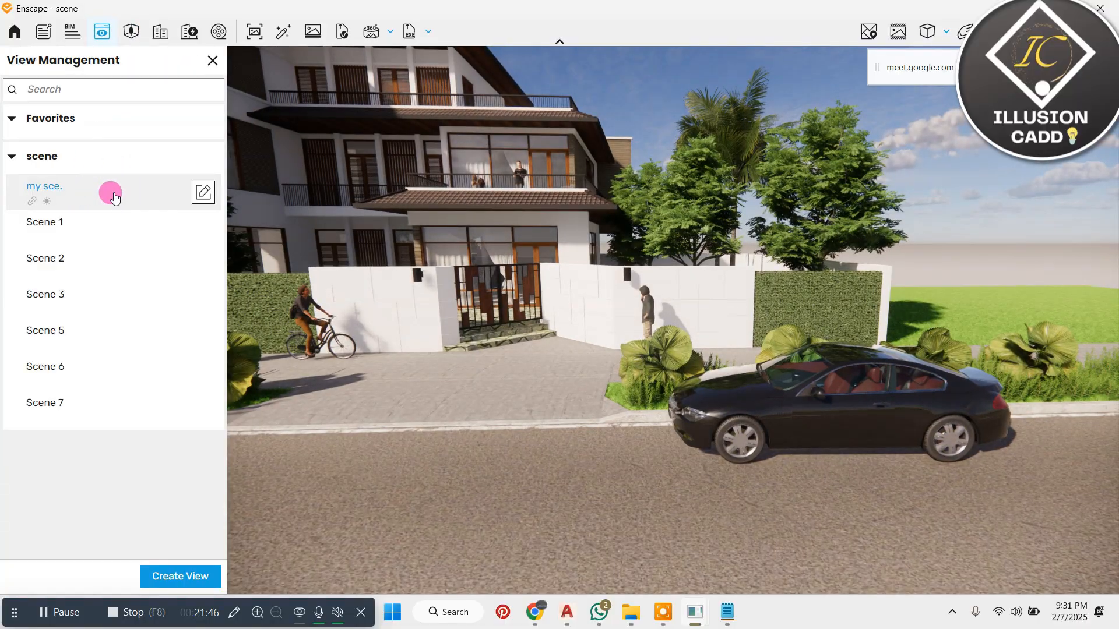
left_click(115, 196)
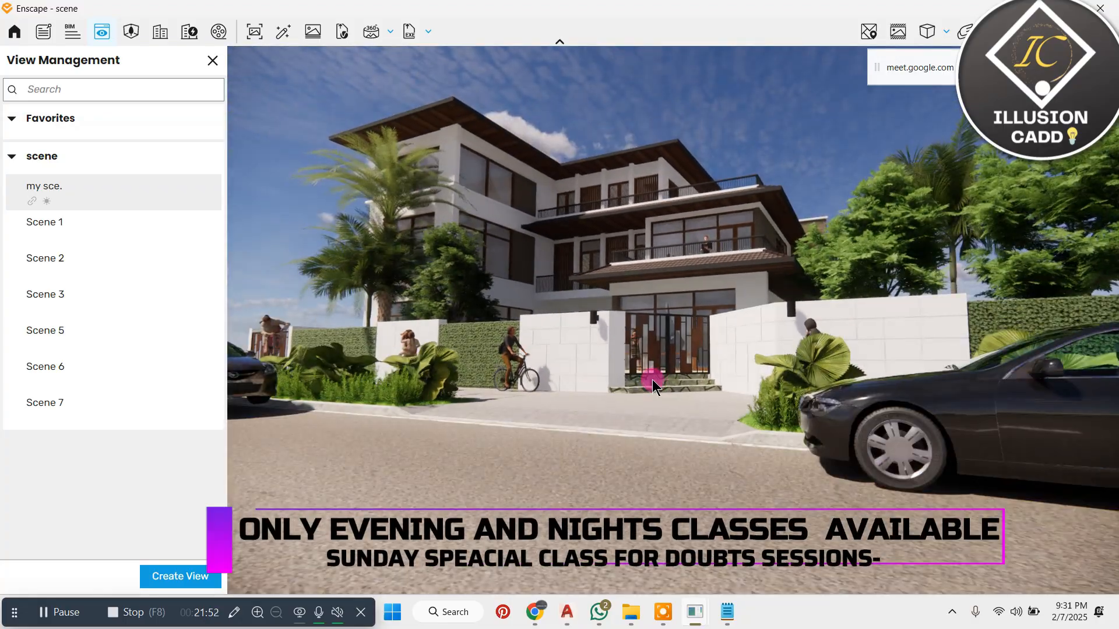
Step: Move the brown Car 022 along the road towards the main gate, and shift the black car towards it to X 25.336
right_click_drag(652, 380, 416, 338)
scroll(604, 257, "down", 2)
scroll(375, 422, "up", 2)
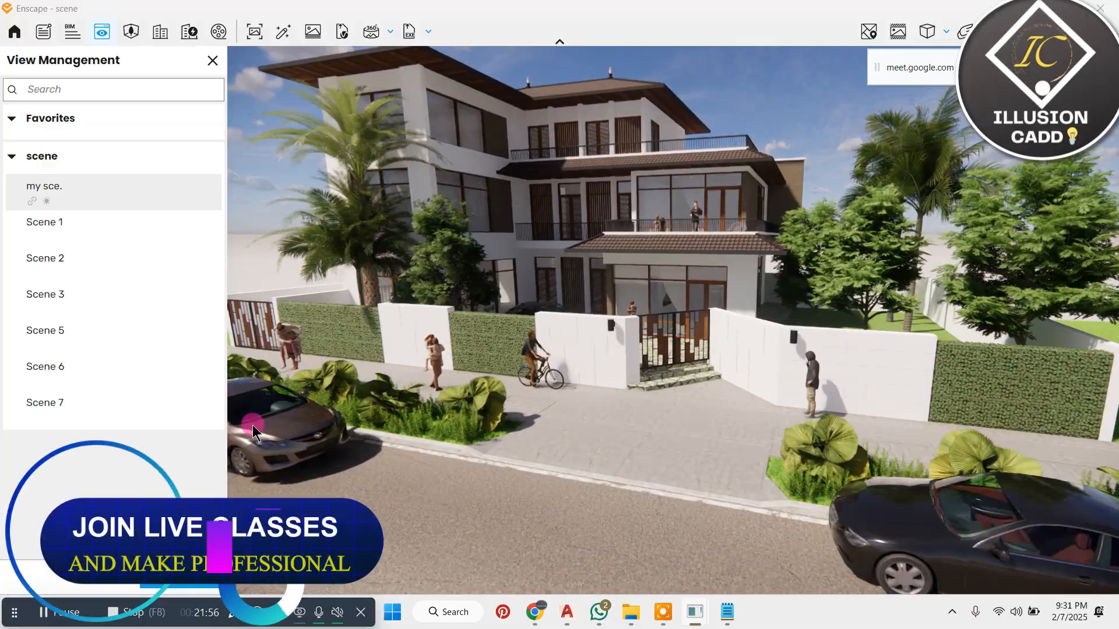
scroll(574, 289, "down", 2)
left_click(217, 60)
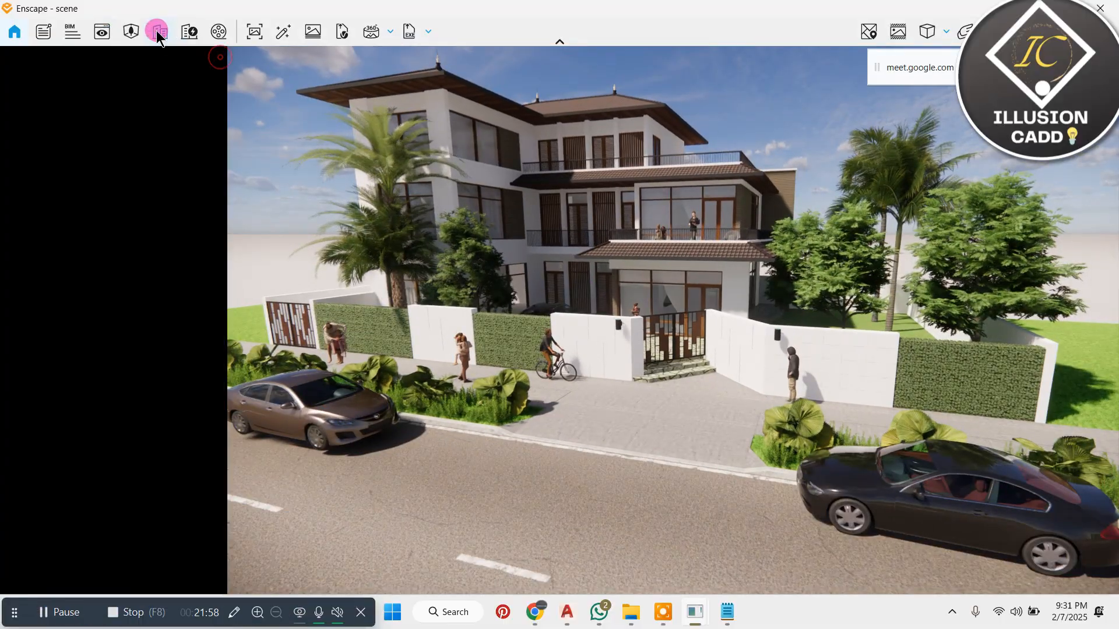
left_click(133, 32)
left_click(132, 32)
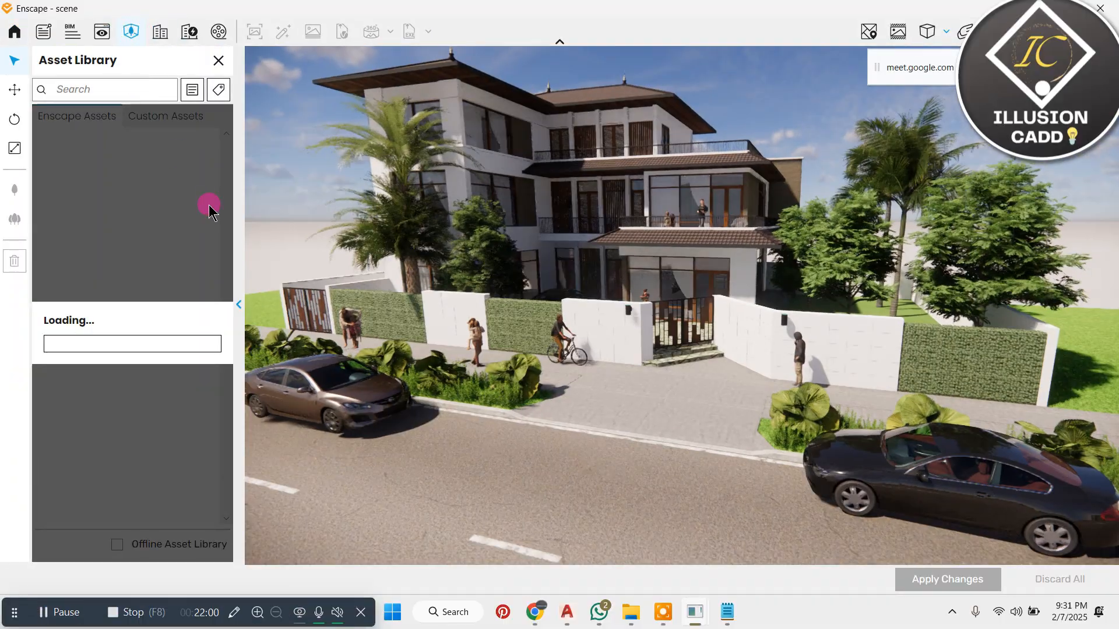
left_click(14, 95)
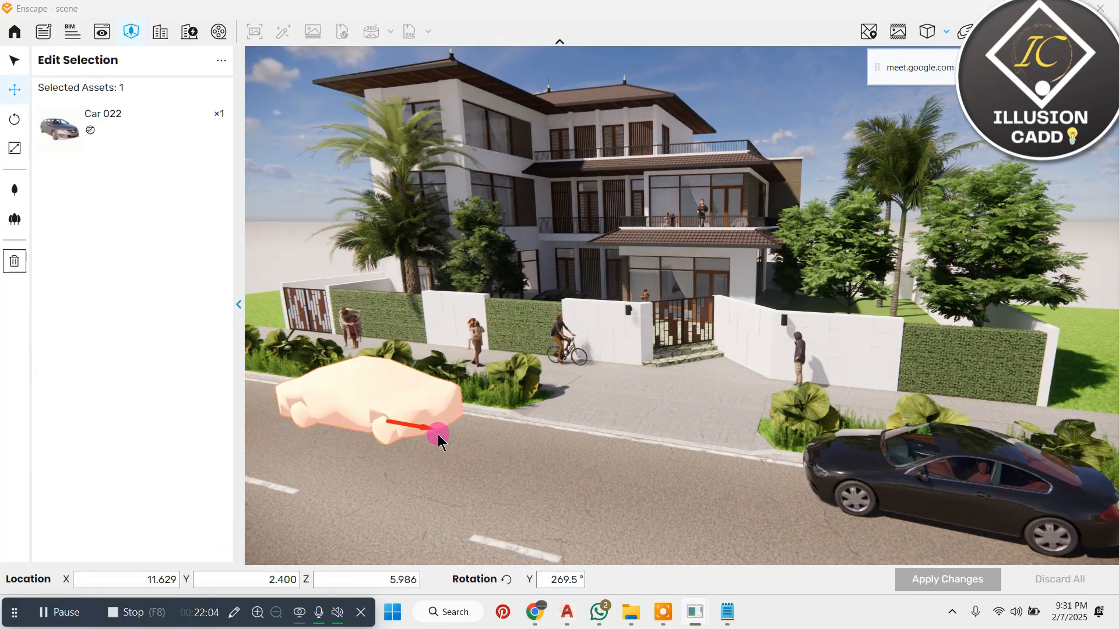
left_click(915, 463)
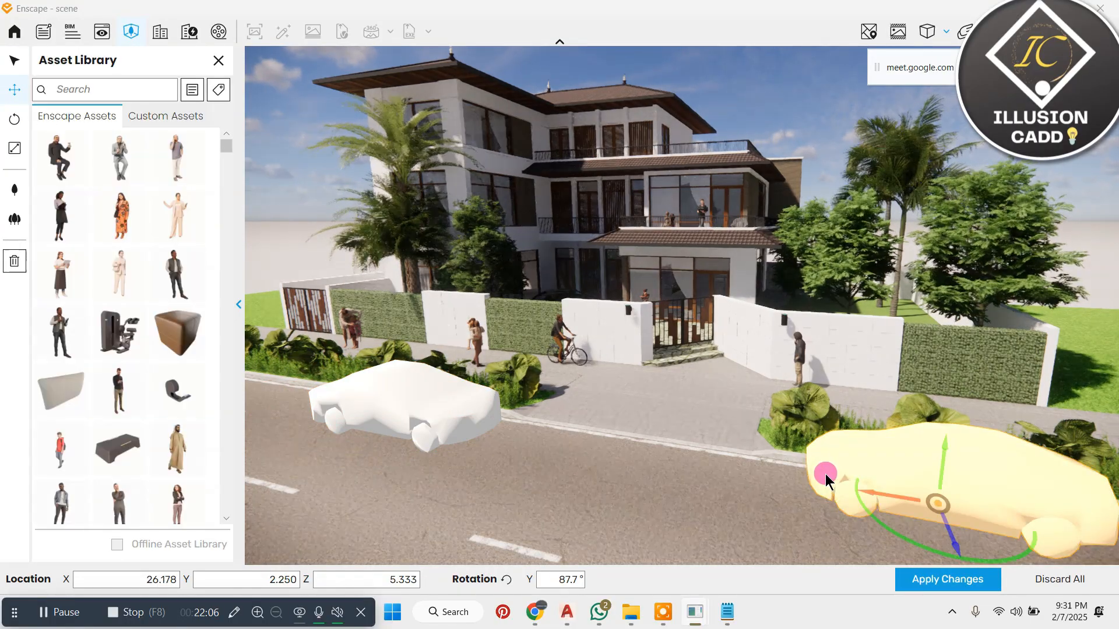
left_click_drag(866, 496, 821, 485)
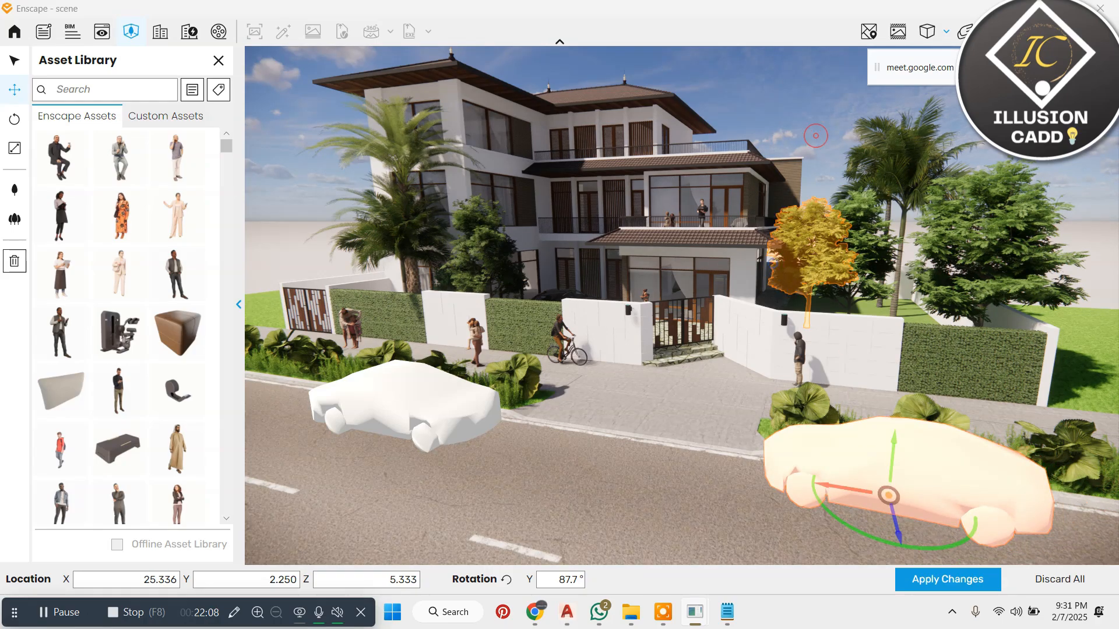
Step: Frame the house front from a low street-level viewpoint, apply the car moves to the model and reopen View Management
right_click_drag(816, 136, 714, 332)
scroll(764, 253, "up", 4)
scroll(764, 253, "up", 1)
right_click_drag(609, 211, 627, 178)
scroll(624, 167, "up", 2)
scroll(627, 190, "down", 1)
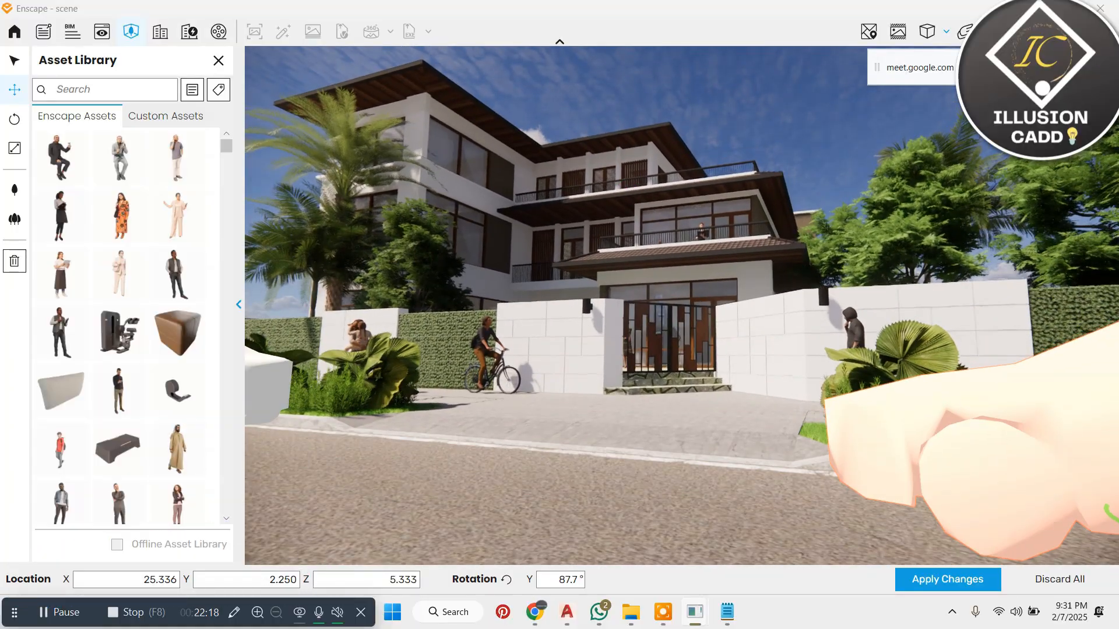
left_click(100, 34)
left_click(539, 331)
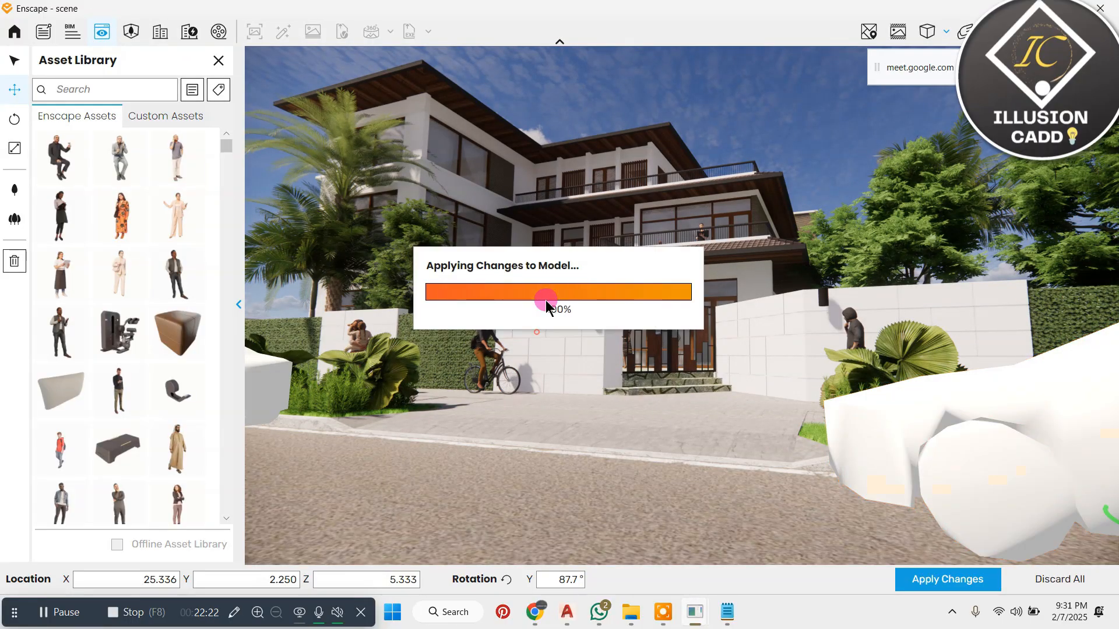
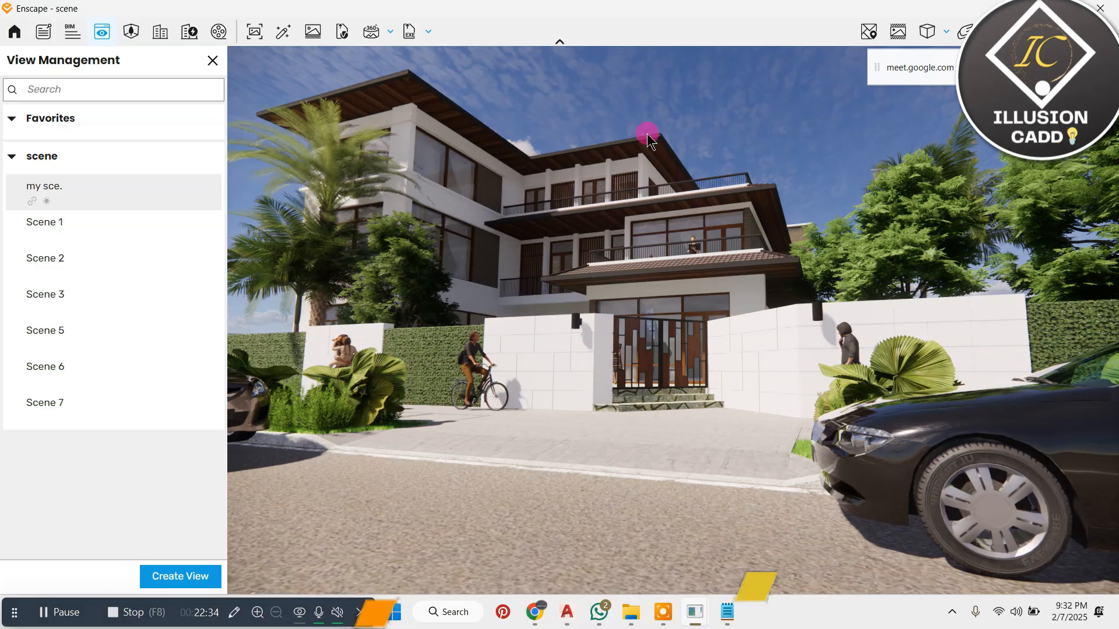
Step: Examine the house front with both parked cars from several distances and heights for a suitable camera framing
scroll(706, 202, "down", 5)
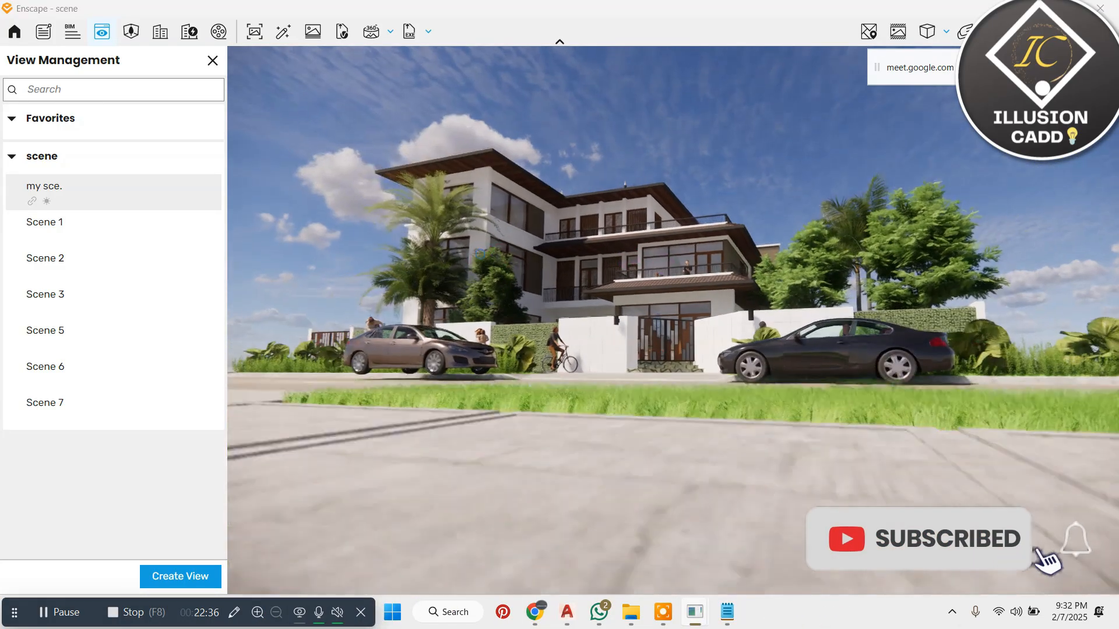
right_click_drag(667, 260, 709, 249)
scroll(732, 320, "up", 3)
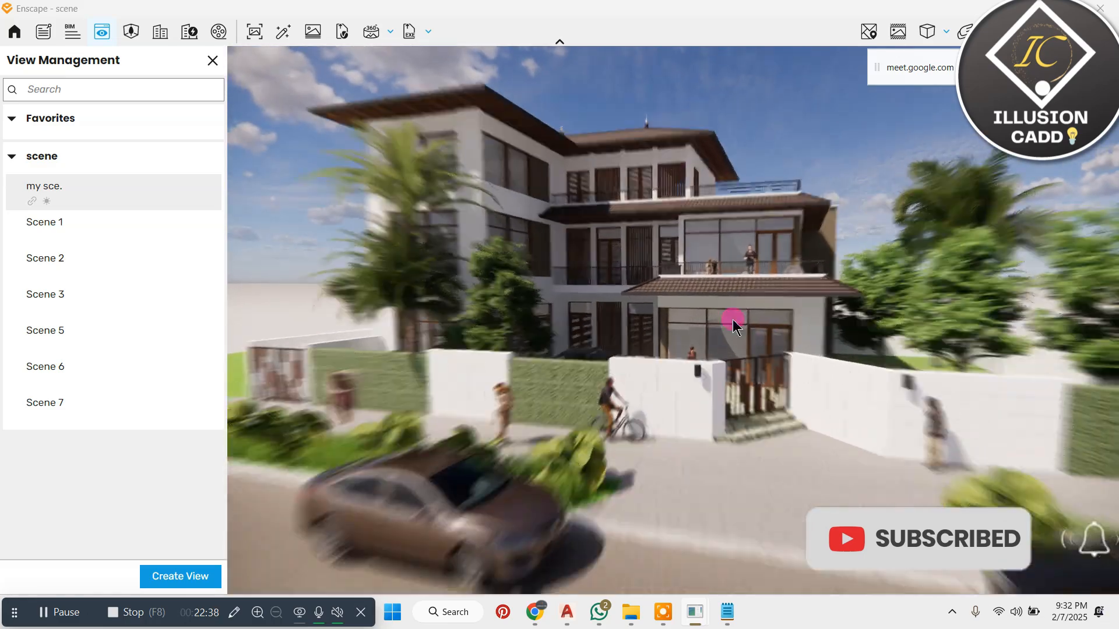
scroll(507, 313, "down", 3)
scroll(880, 367, "up", 2)
scroll(880, 367, "up", 2)
mouse_move(879, 367)
right_mouse_down()
mouse_move(875, 386)
mouse_move(837, 414)
mouse_move(814, 383)
mouse_move(814, 338)
right_mouse_up()
scroll(689, 262, "up", 3)
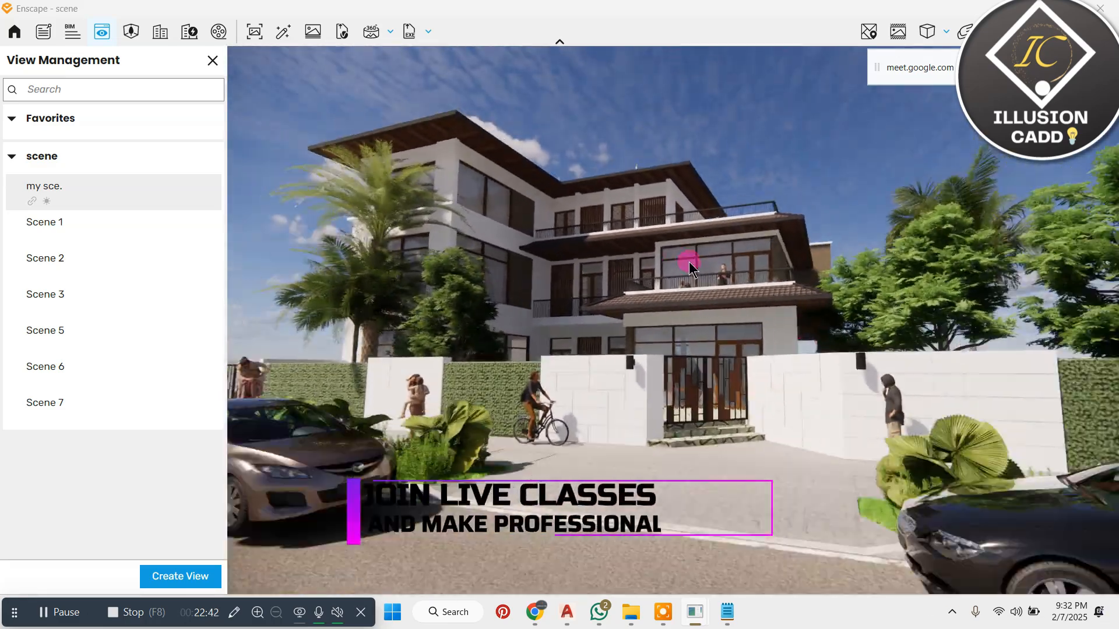
scroll(799, 355, "down", 2)
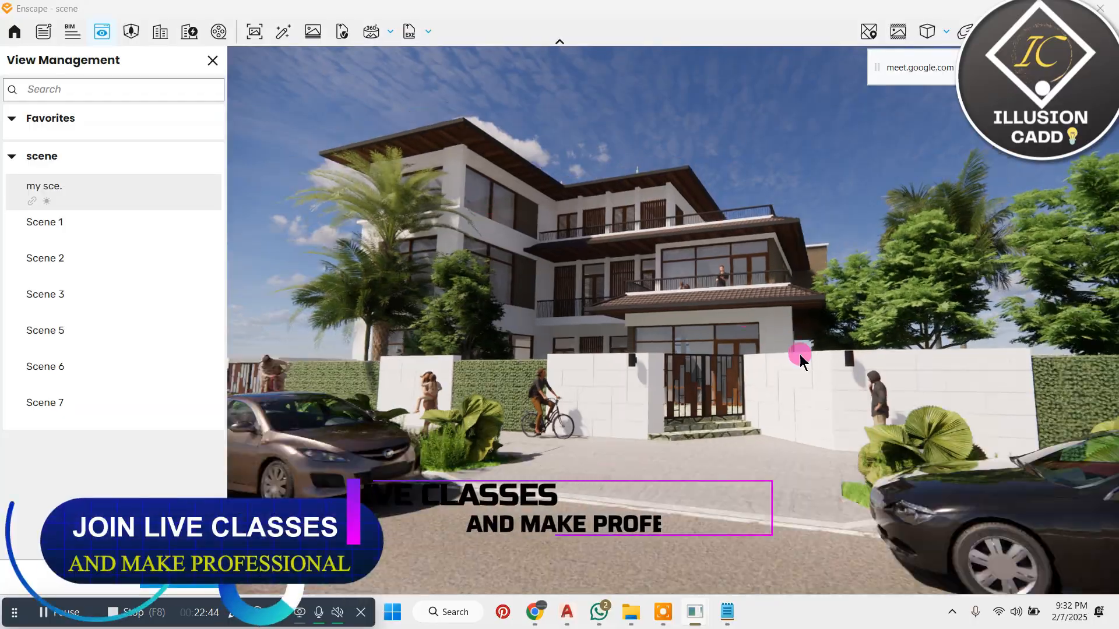
scroll(799, 354, "up", 2)
right_click_drag(799, 354, 796, 311)
scroll(669, 314, "down", 2)
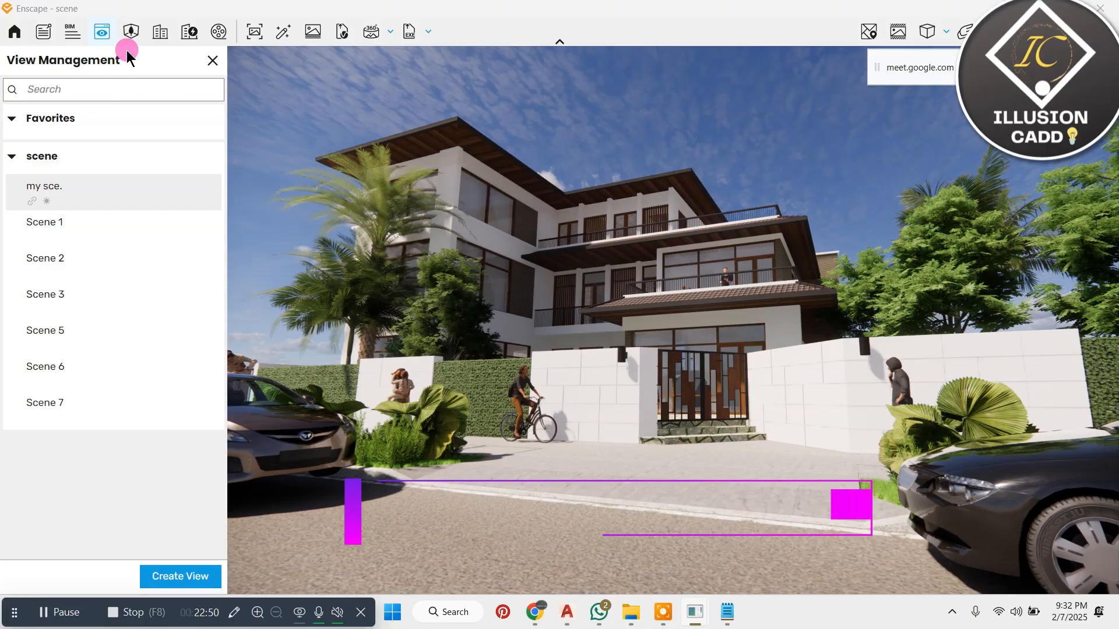
Step: Open the "my sce." view for editing and reframe its camera on the house front at pitch 5.746° and yaw 23.574°
left_click(91, 190)
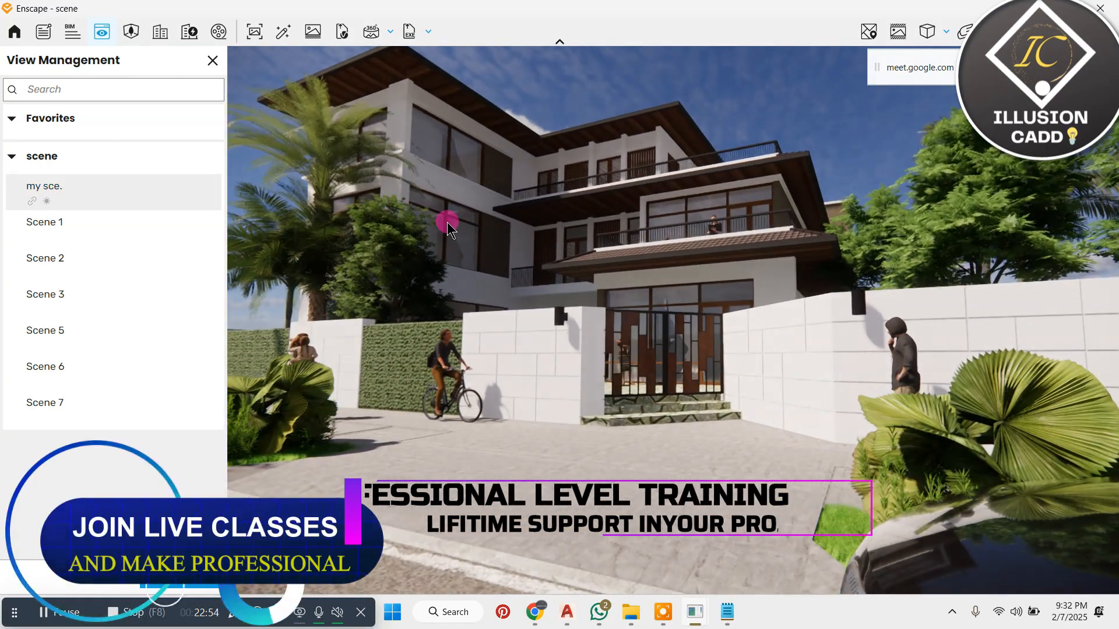
scroll(447, 223, "down", 5)
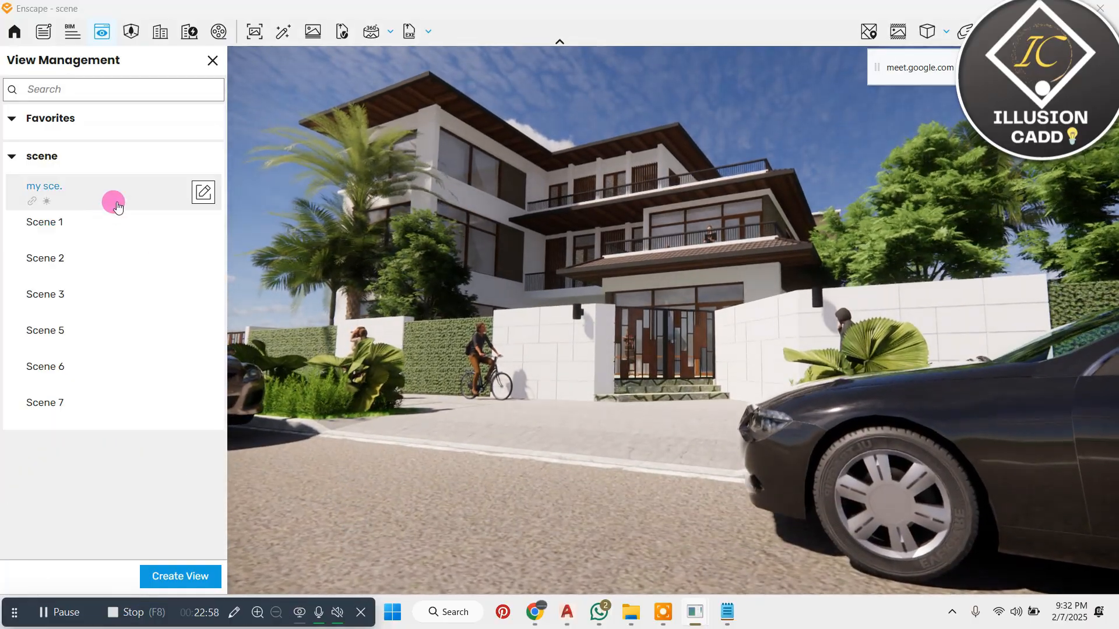
left_click(203, 193)
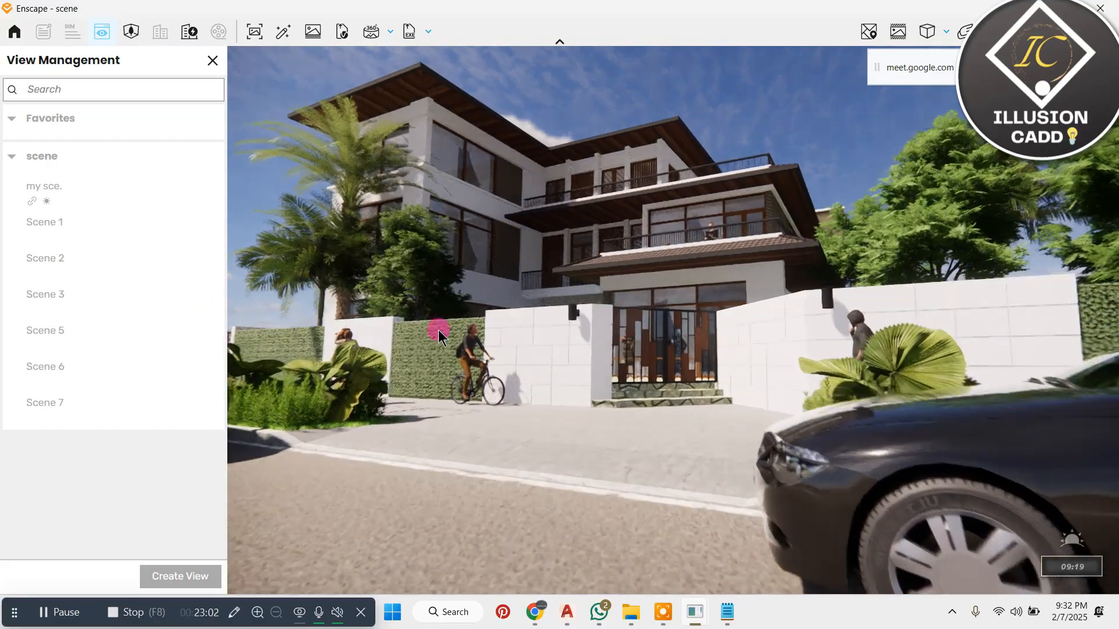
scroll(416, 334, "down", 2)
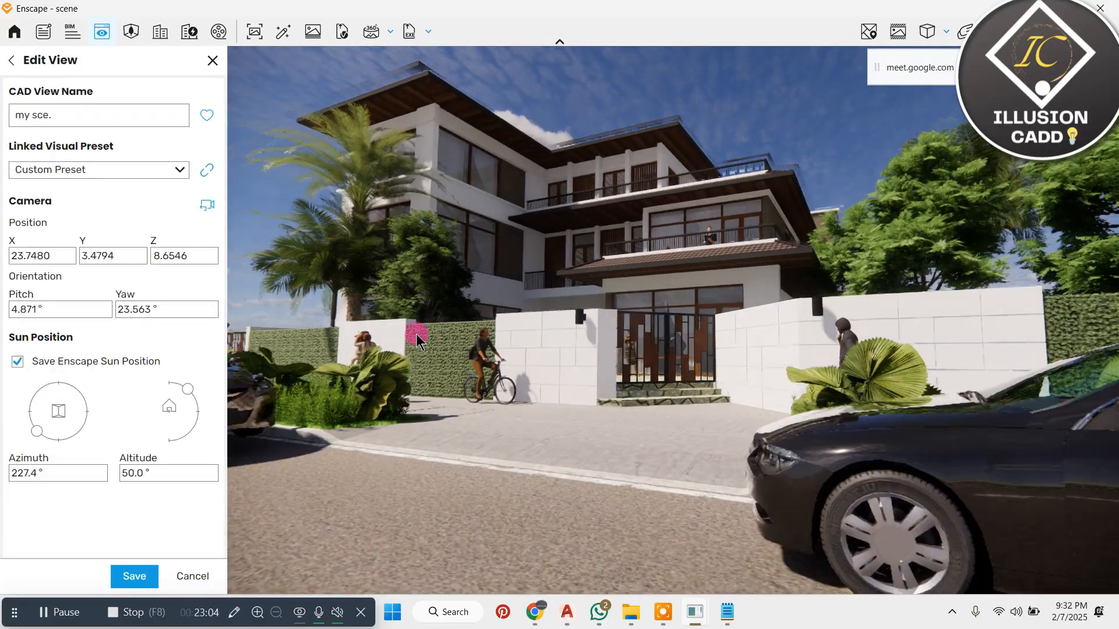
right_click_drag(416, 334, 416, 326)
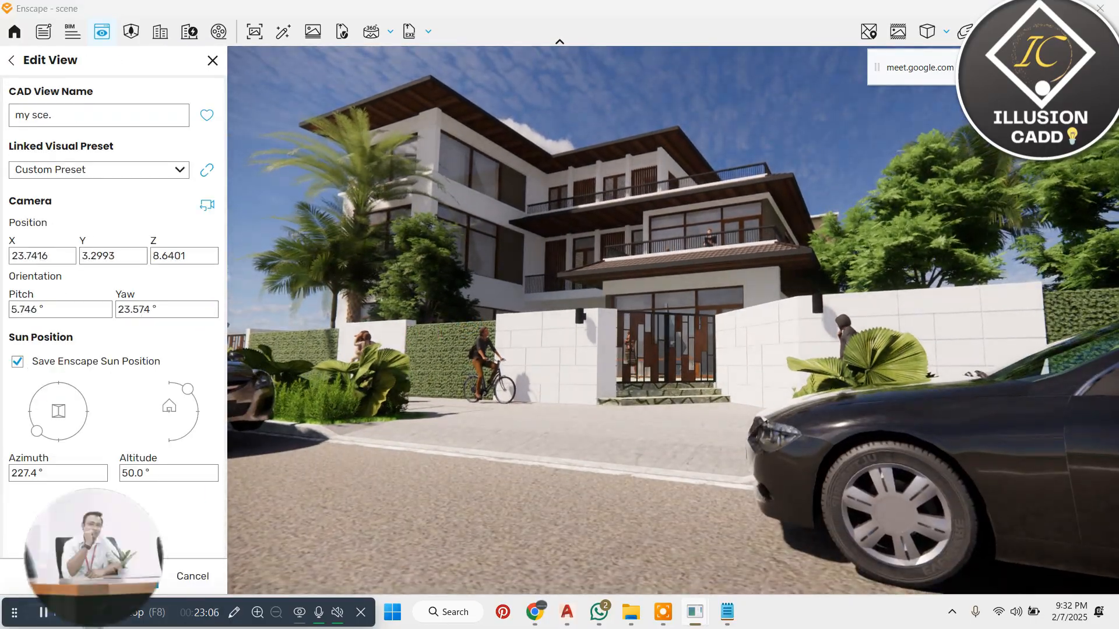
Step: Set the view's sun position to about 230.4° azimuth and 46.0° altitude, and save the view
mouse_move(30, 429)
left_mouse_down()
mouse_move(93, 462)
mouse_move(52, 396)
mouse_move(68, 421)
mouse_move(69, 397)
mouse_move(87, 386)
mouse_move(101, 403)
mouse_move(62, 376)
mouse_move(32, 379)
mouse_move(22, 445)
left_mouse_up()
left_click_drag(184, 395, 201, 380)
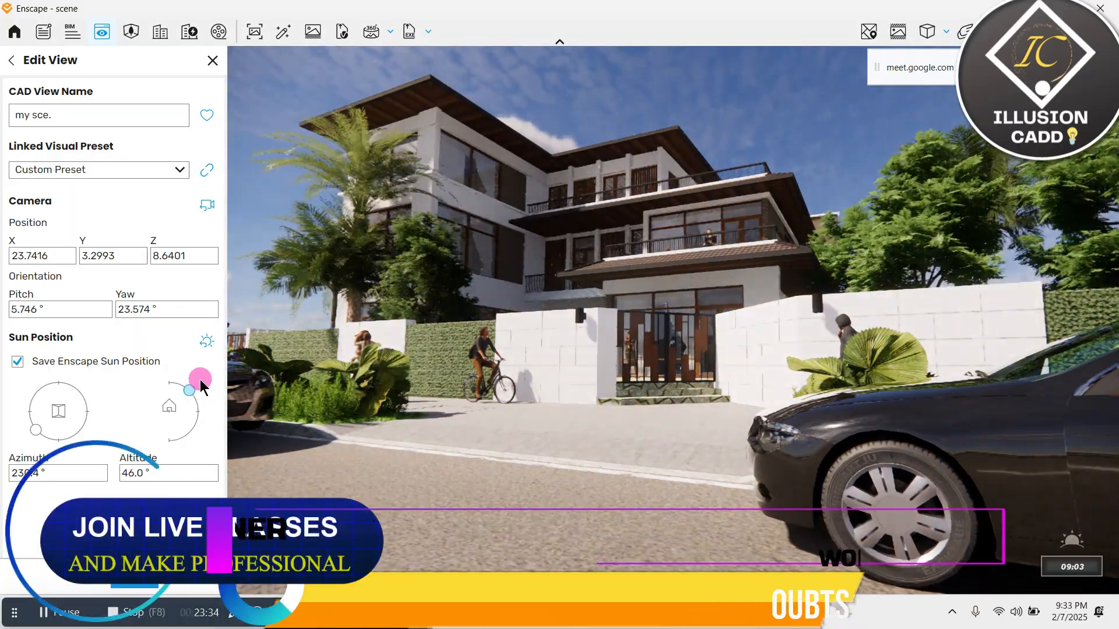
left_click(521, 393)
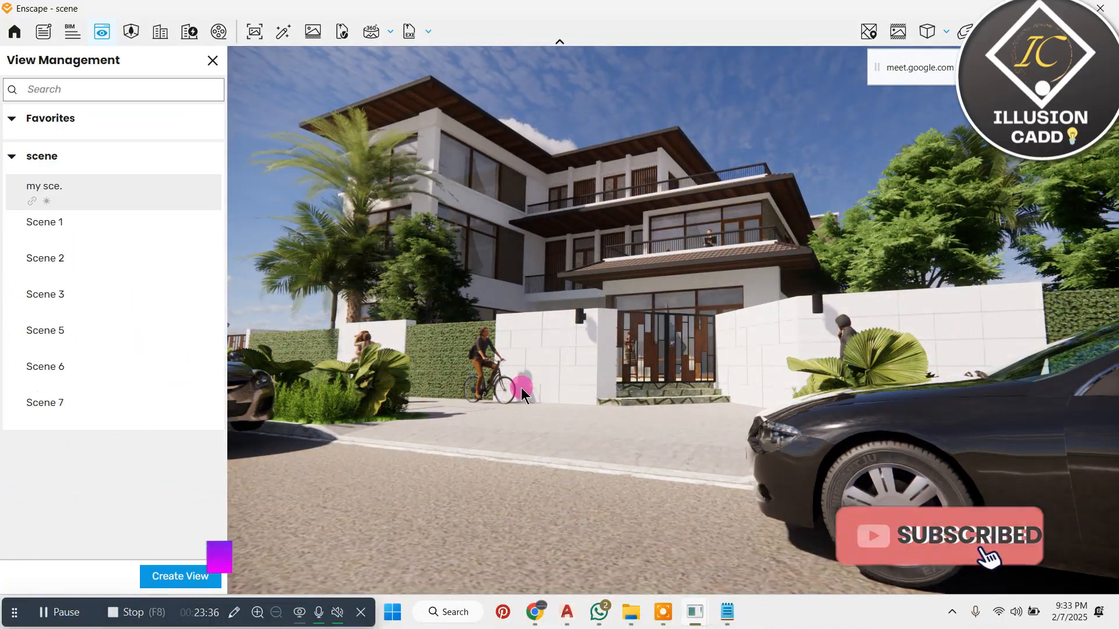
Step: Examine the road, the parked cars and both sidewalks around the house from street level and from above
scroll(545, 359, "down", 10)
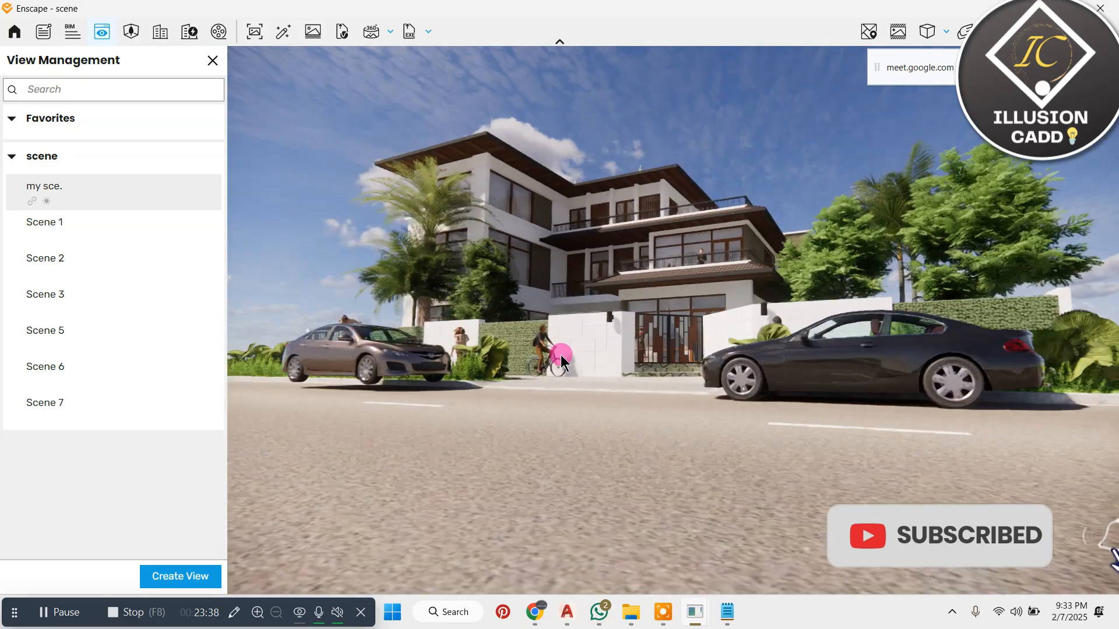
left_click_drag(762, 303, 753, 304)
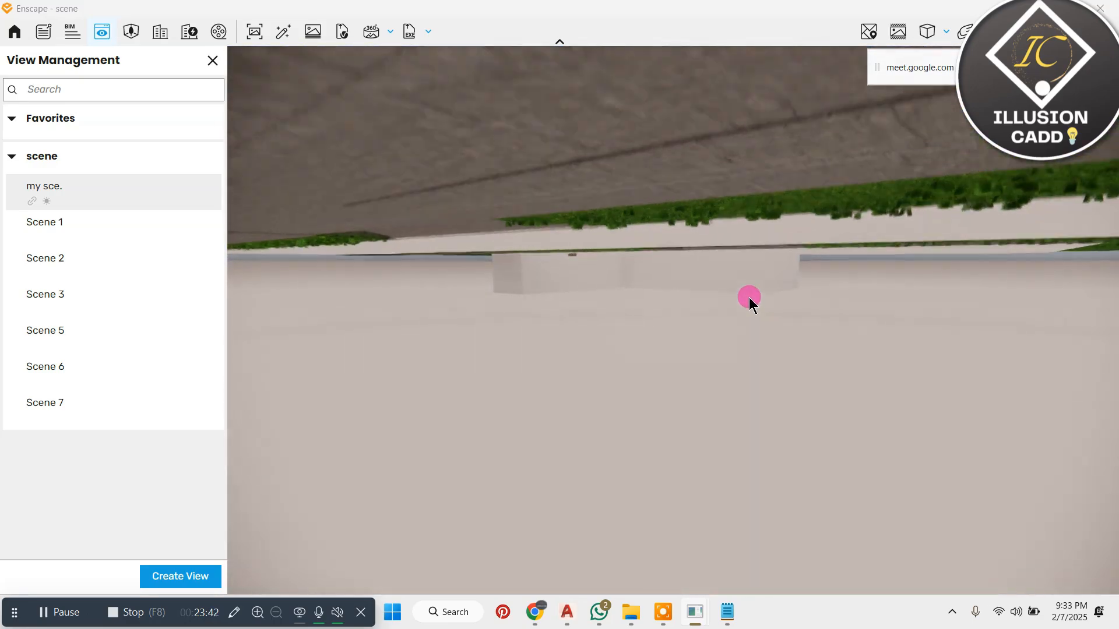
key("e")
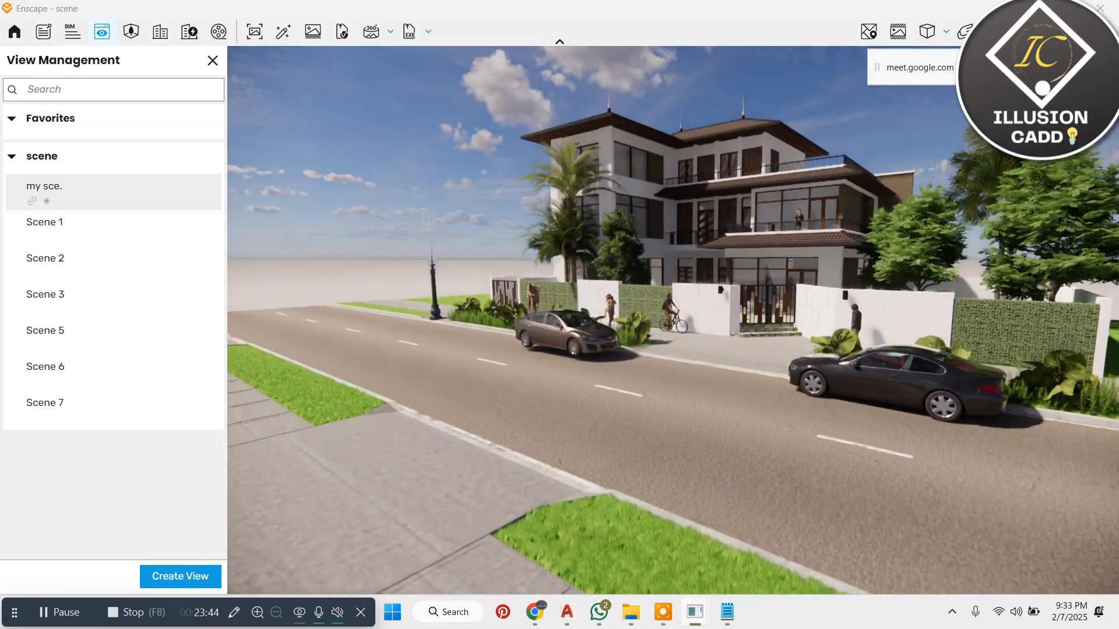
scroll(684, 297, "down", 8)
right_click_drag(367, 317, 363, 282)
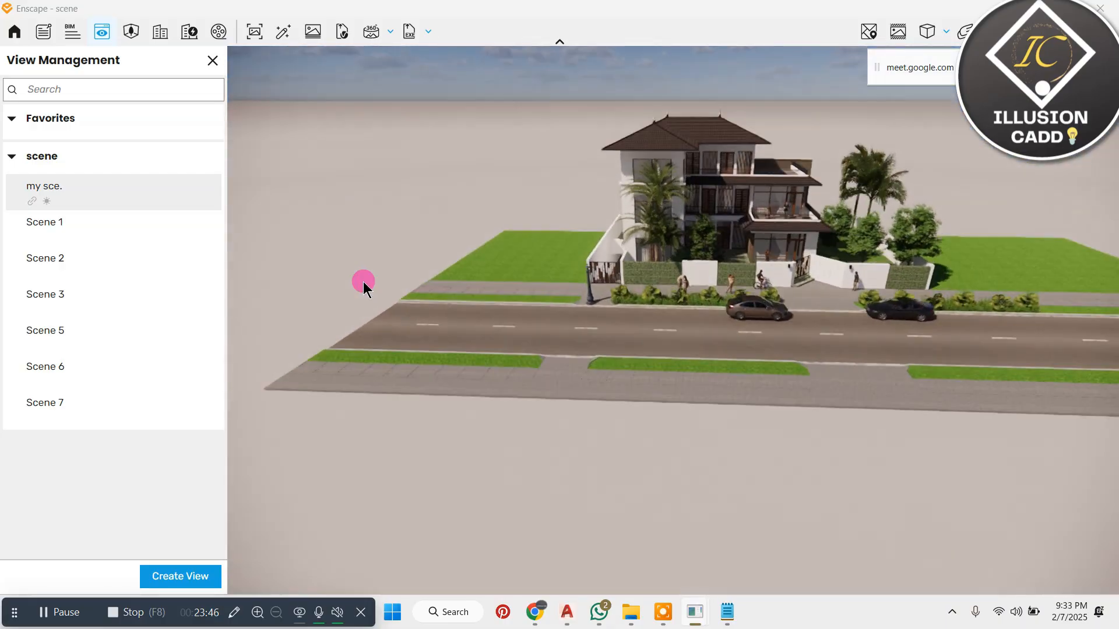
key("d")
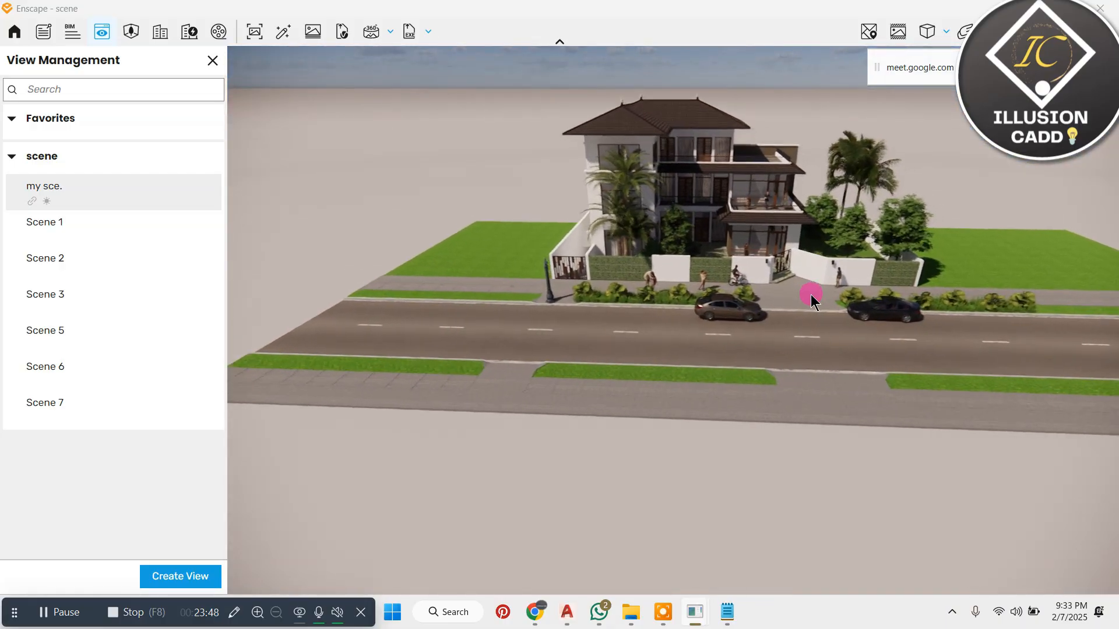
scroll(810, 294, "up", 5)
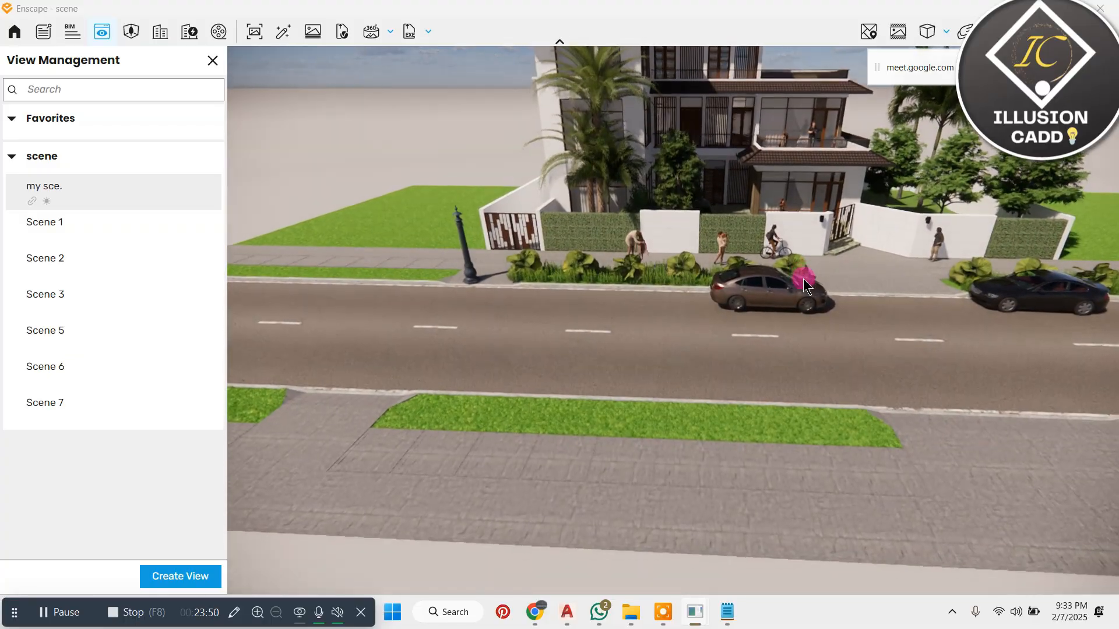
scroll(804, 286, "down", 3)
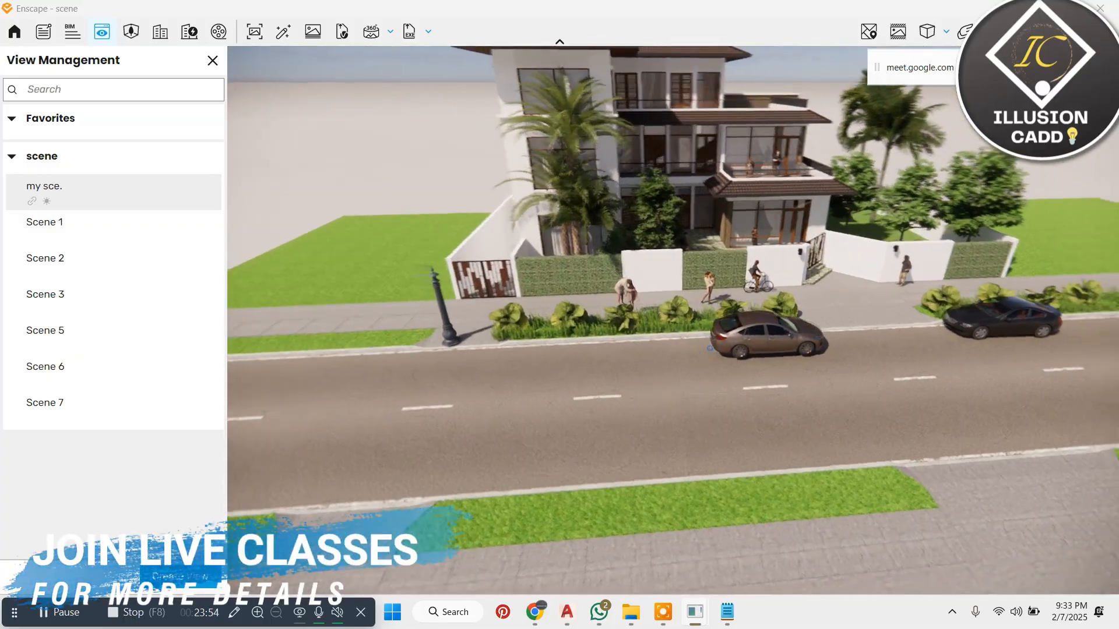
right_click_drag(710, 348, 400, 181)
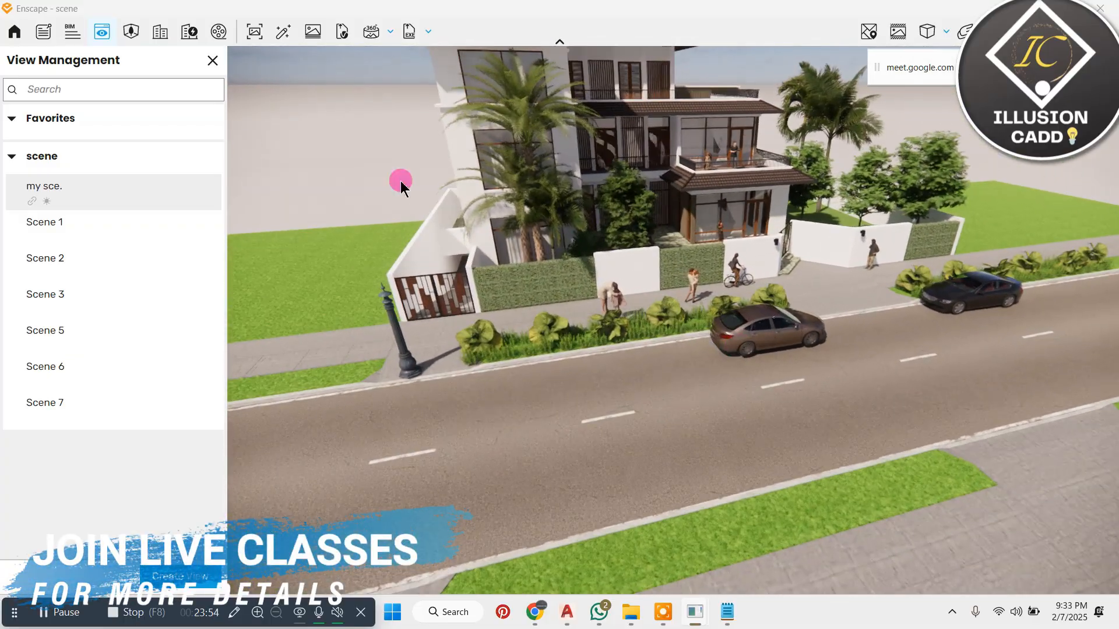
Step: Search the Asset Library for "TREE" and choose Deciduous Tree 020: Cut Leaf European for single placement
left_click(134, 33)
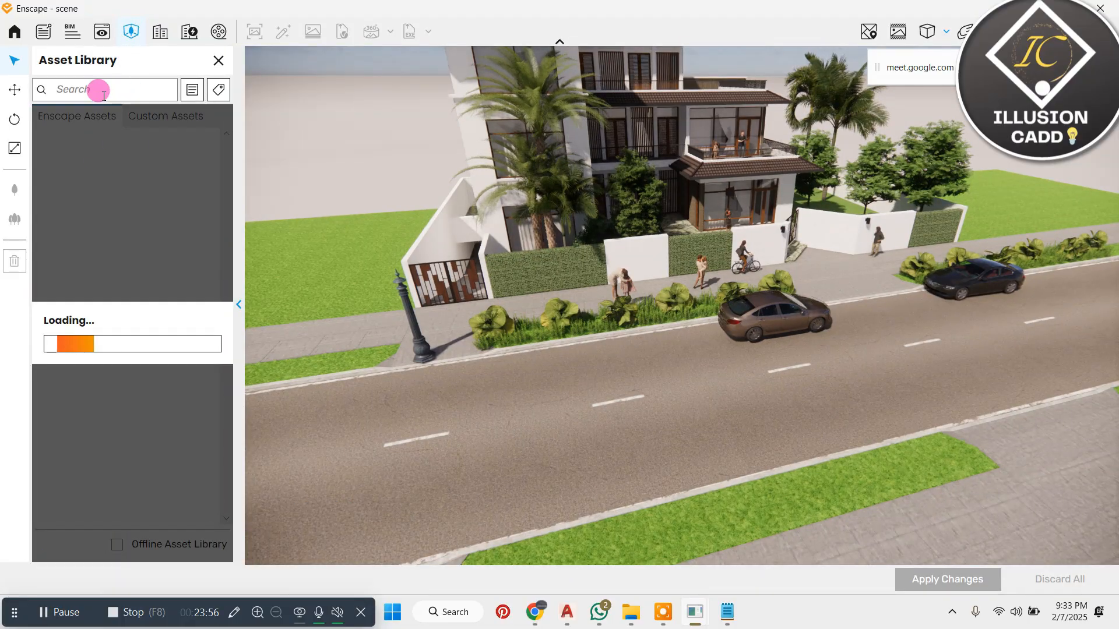
type("TREE")
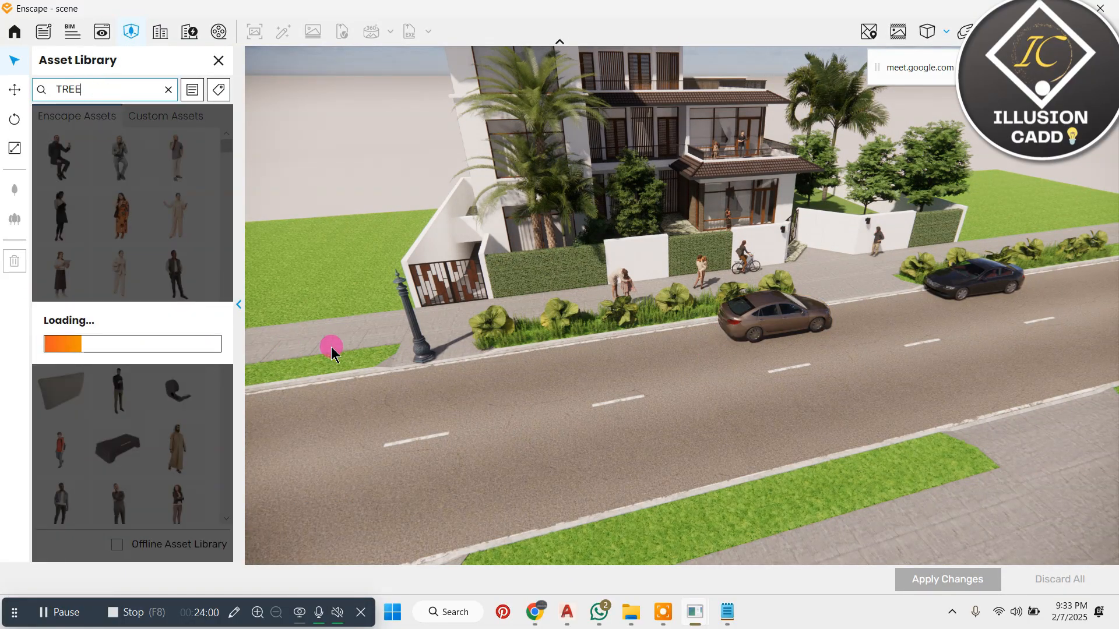
right_click_drag(331, 347, 825, 285)
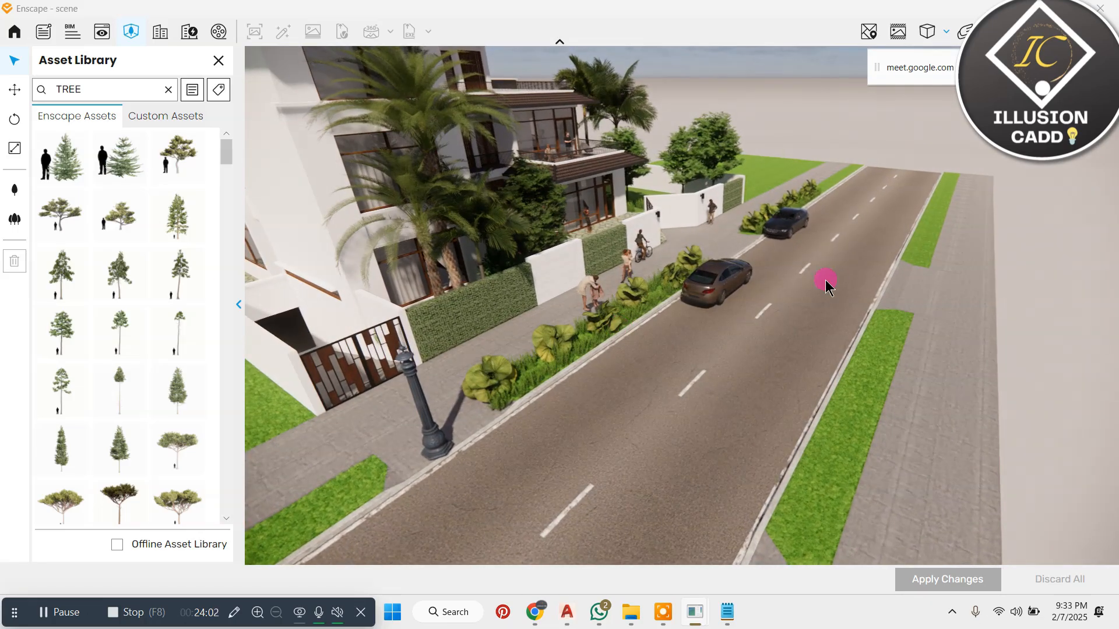
scroll(188, 338, "down", 10)
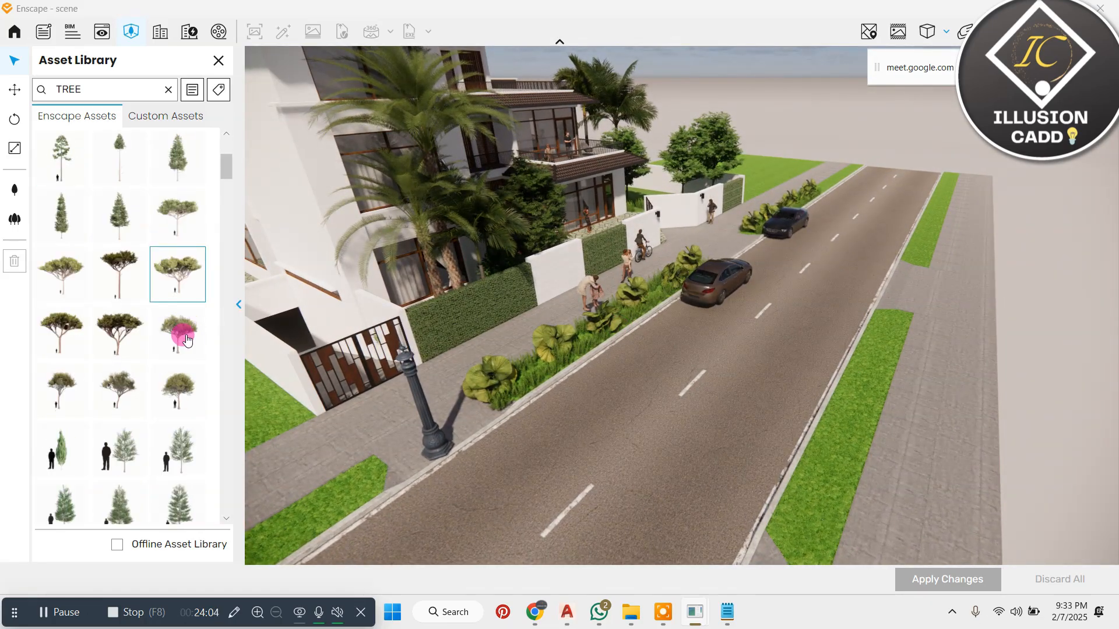
scroll(186, 338, "down", 2)
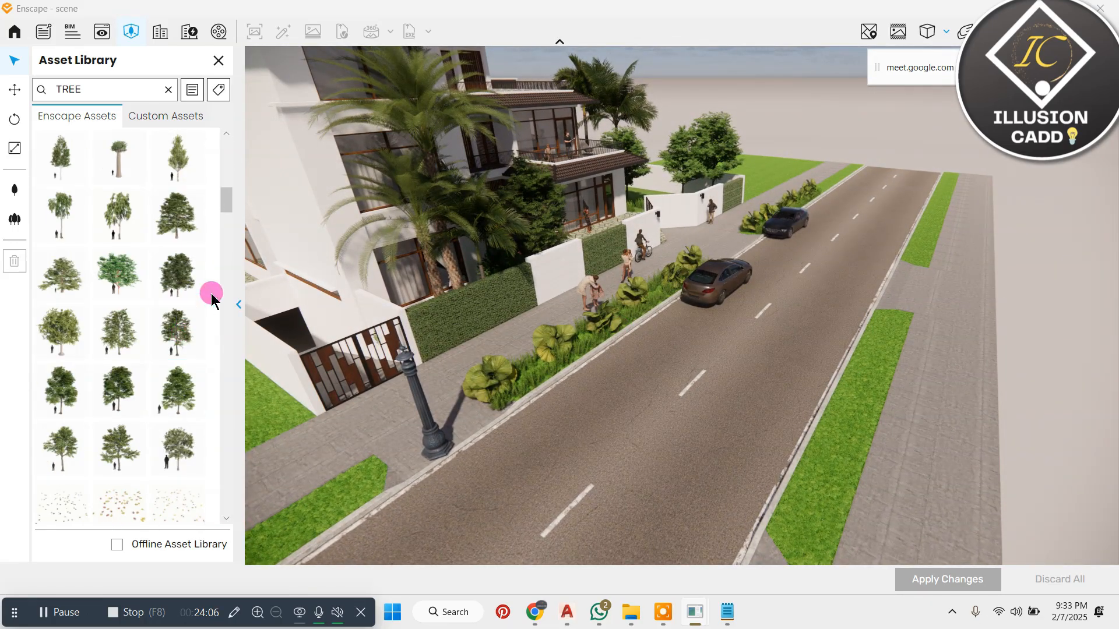
left_click(204, 263)
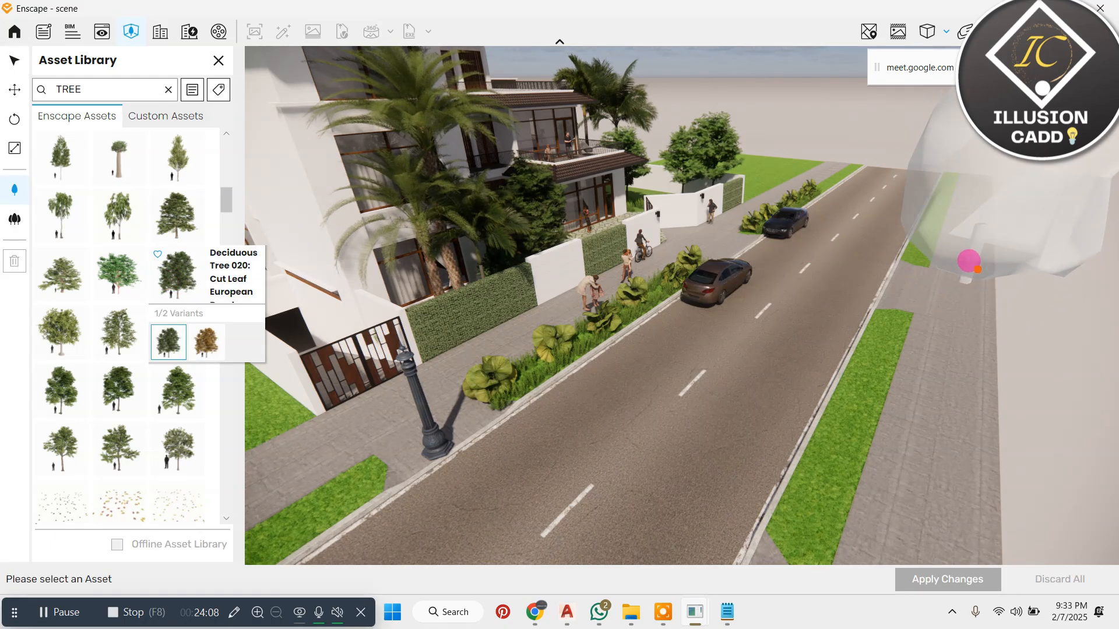
Step: Place a row of the deciduous trees along the sidewalk across the road from the house
left_click(978, 255)
left_click_drag(814, 346, 1074, 325)
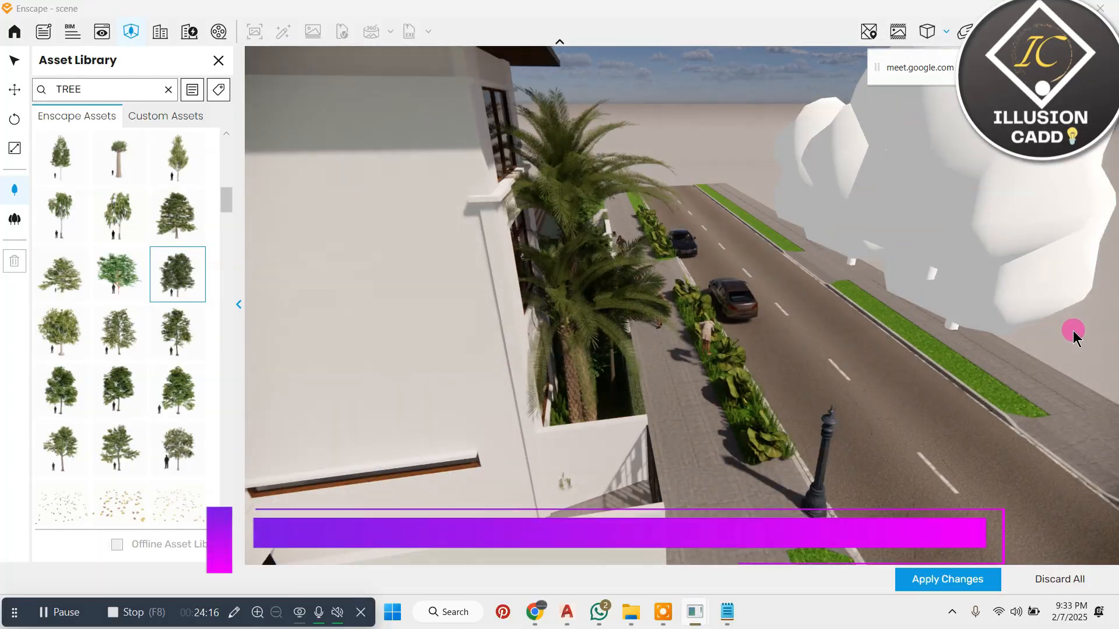
left_click_drag(781, 246, 734, 192)
left_click(755, 205)
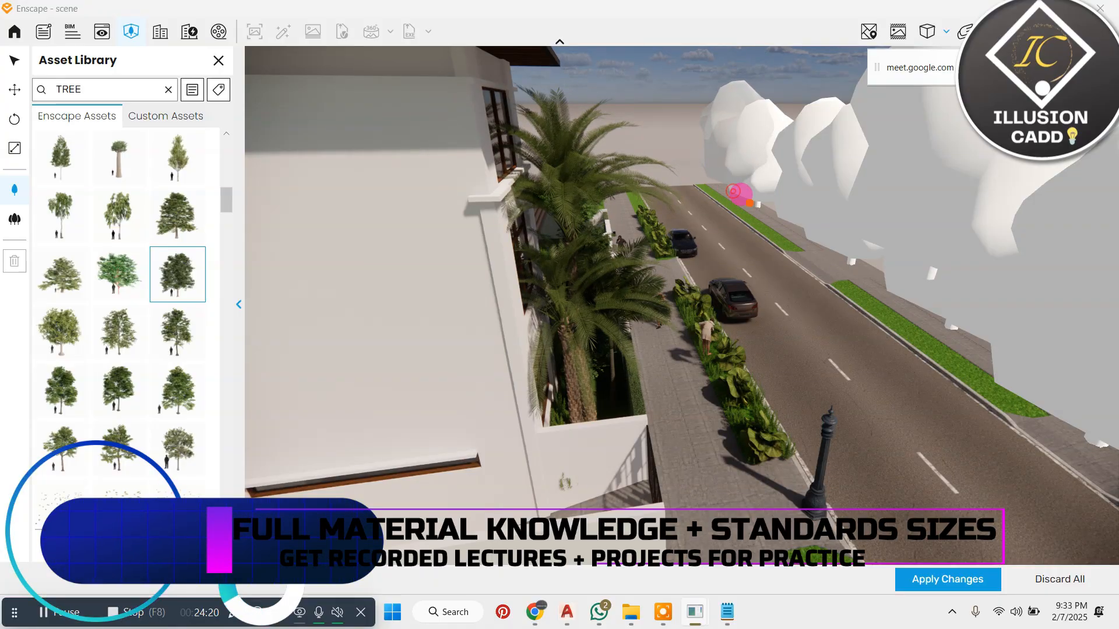
scroll(816, 304, "down", 2)
right_click_drag(817, 304, 782, 295)
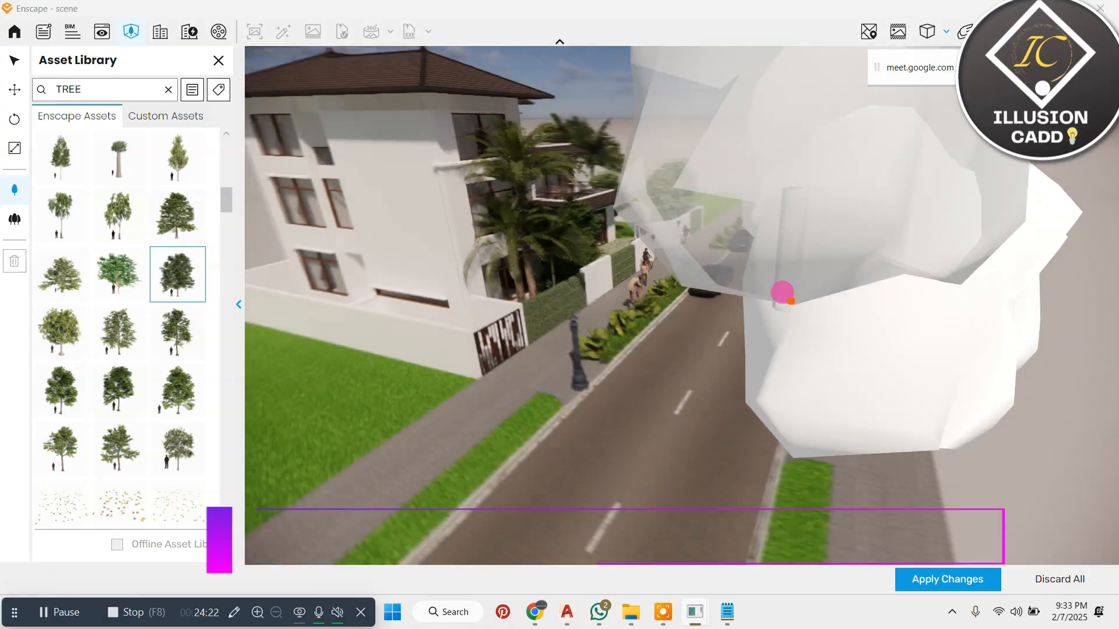
Step: Leave the Asset Library keeping the placed trees, and recall the saved "my sce." view
left_click(14, 88)
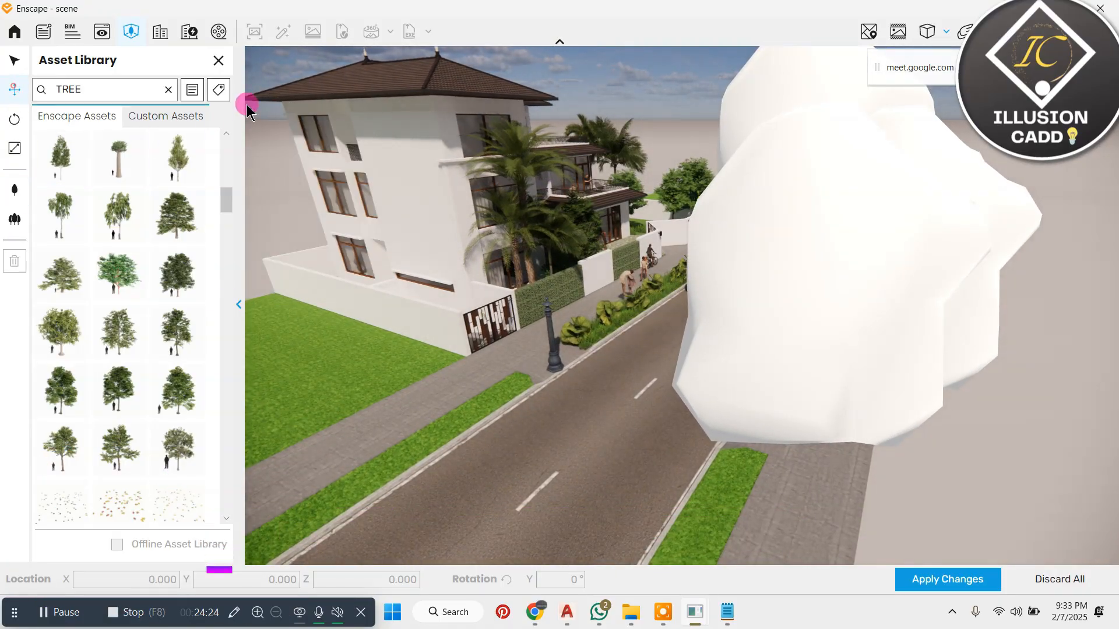
left_click(219, 61)
left_click(548, 330)
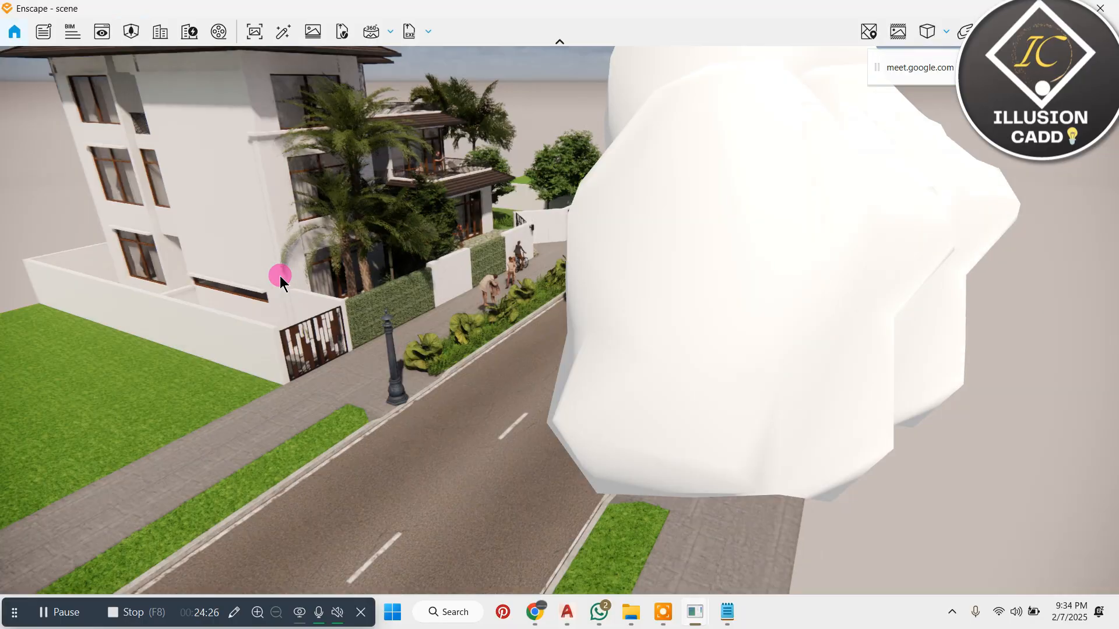
left_click(93, 35)
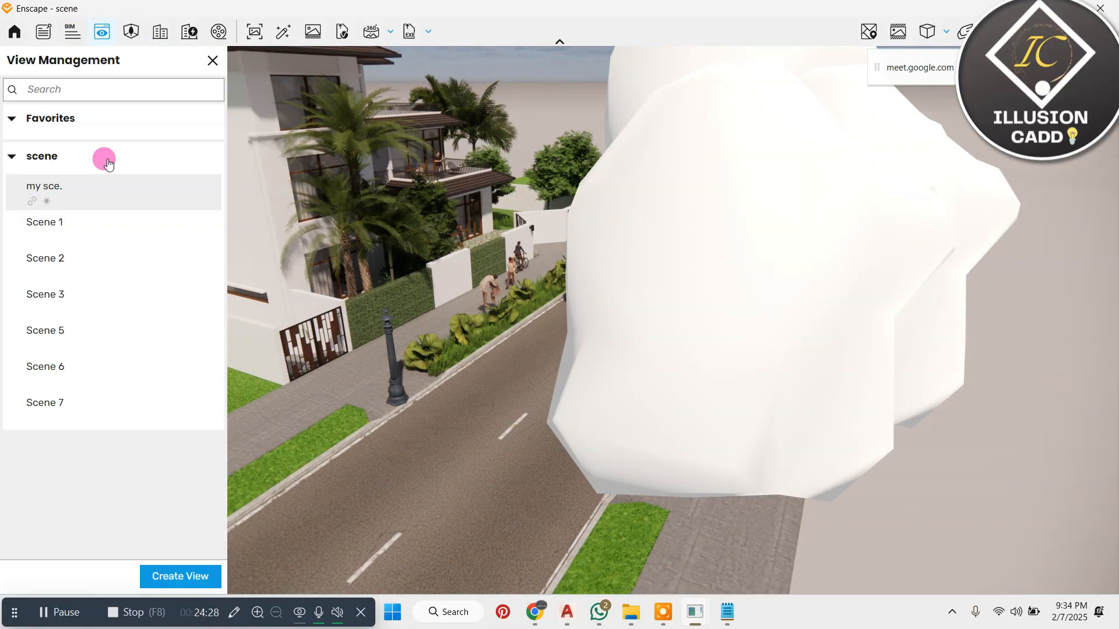
left_click(111, 175)
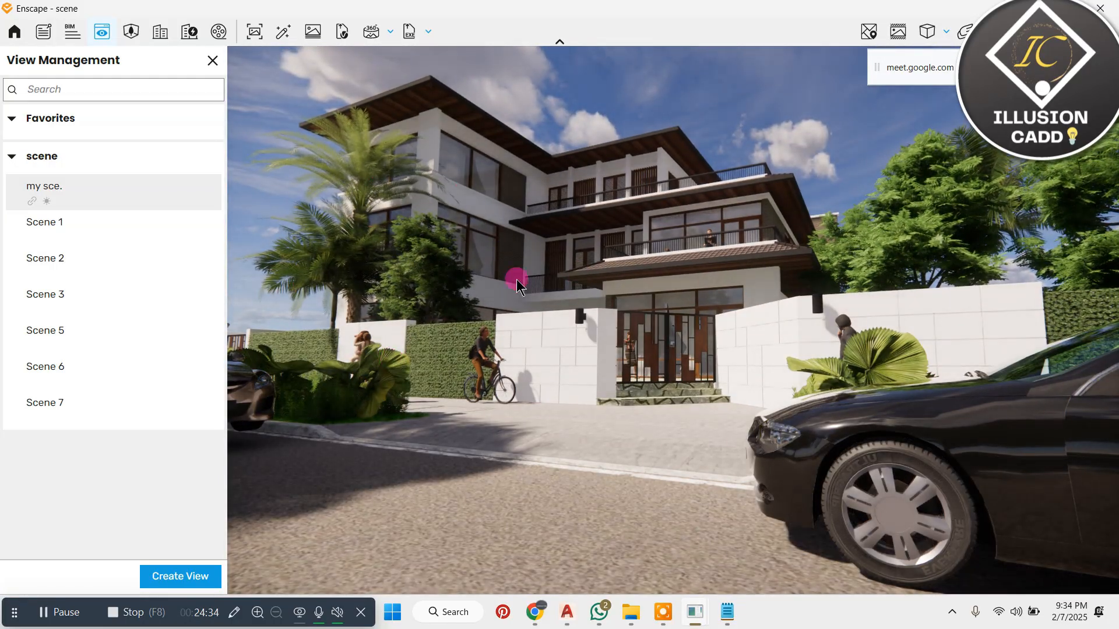
Step: Select one of the new deciduous trees on the opposite sidewalk and scale it up to 165 %
scroll(610, 386, "down", 5)
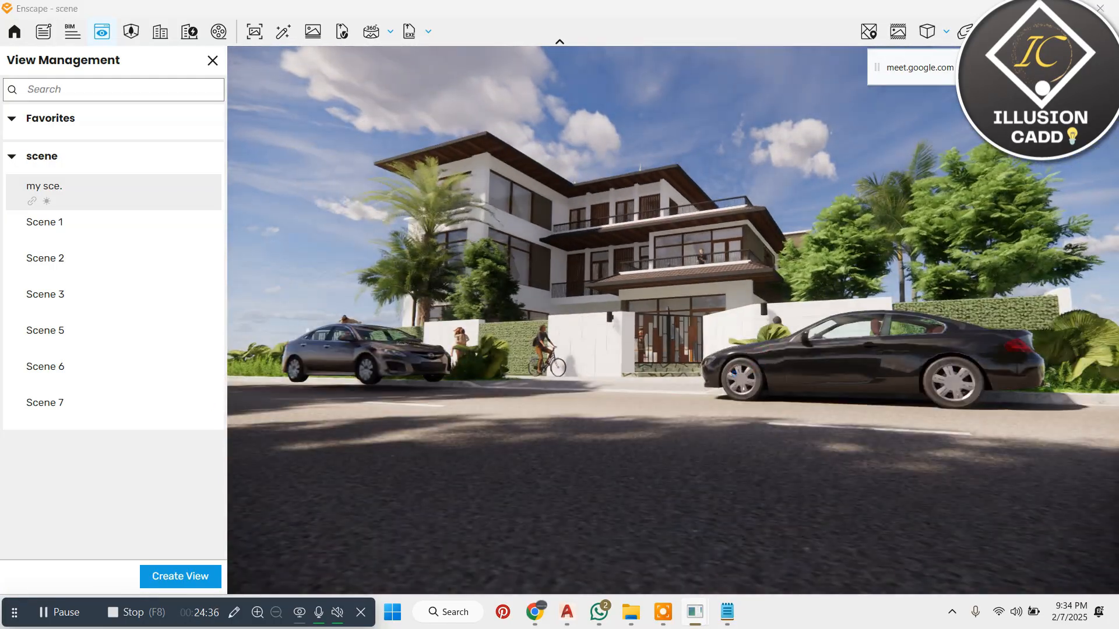
right_click_drag(610, 386, 476, 143)
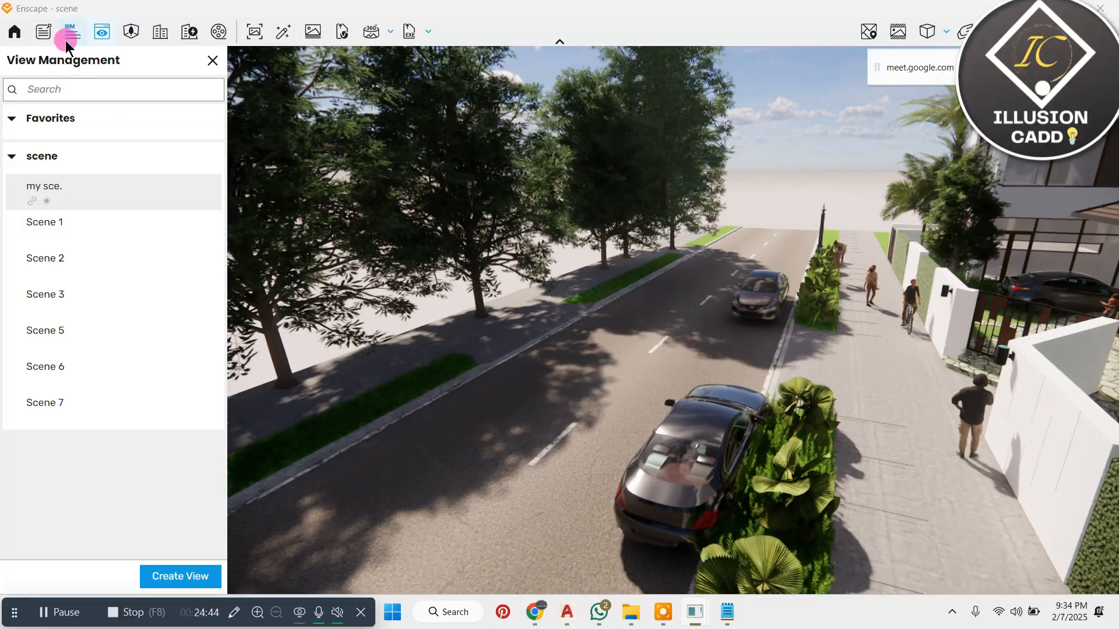
left_click(140, 33)
left_click(165, 94)
left_click(465, 120)
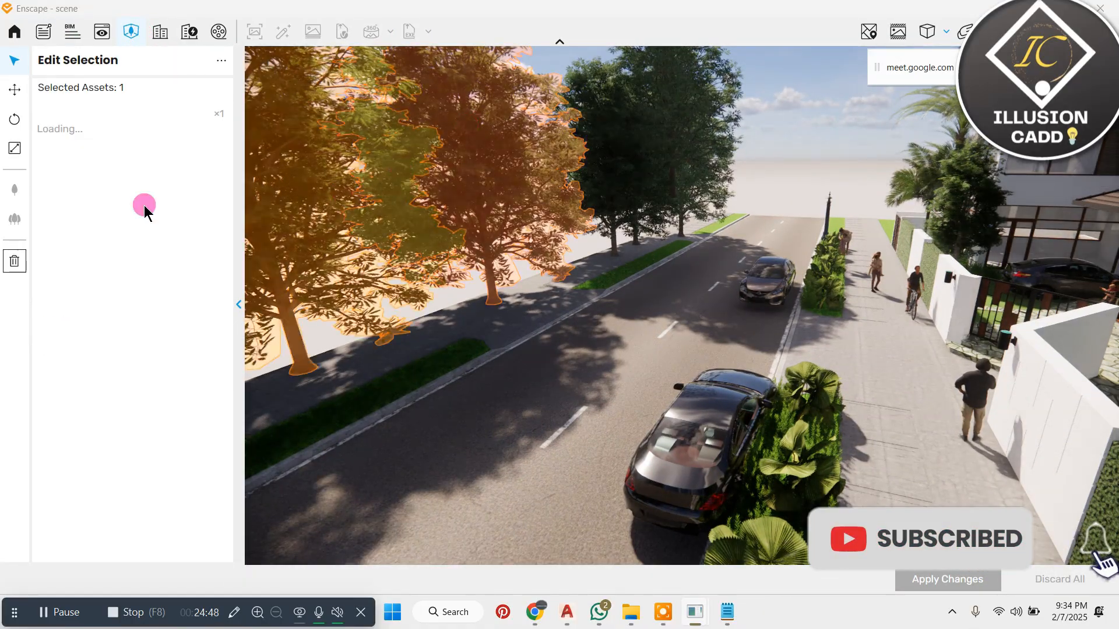
left_click(14, 149)
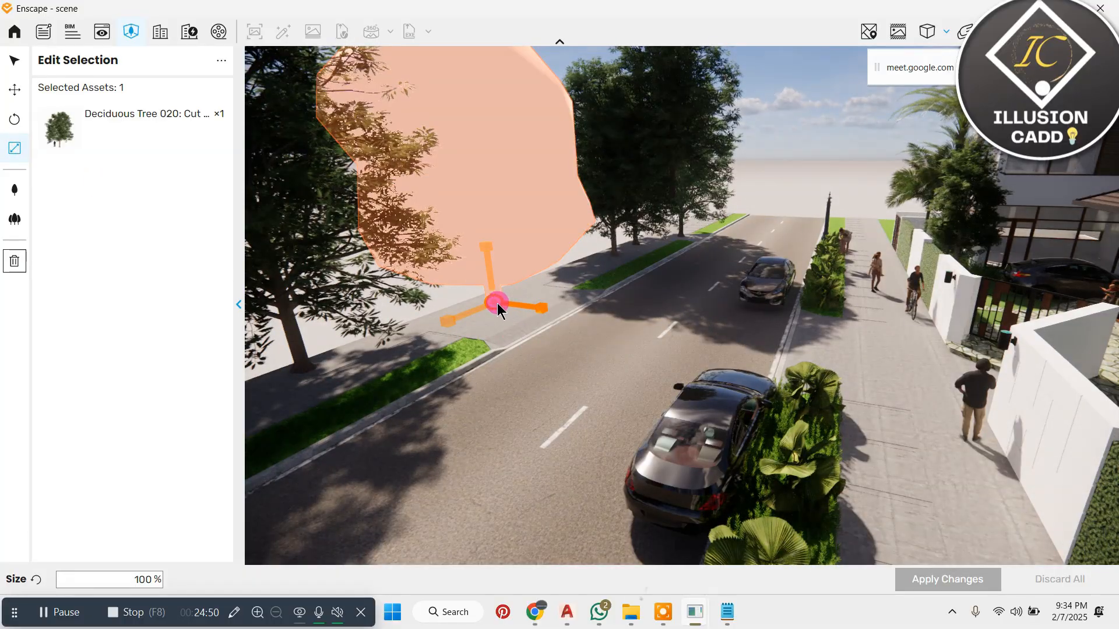
left_click_drag(494, 303, 521, 272)
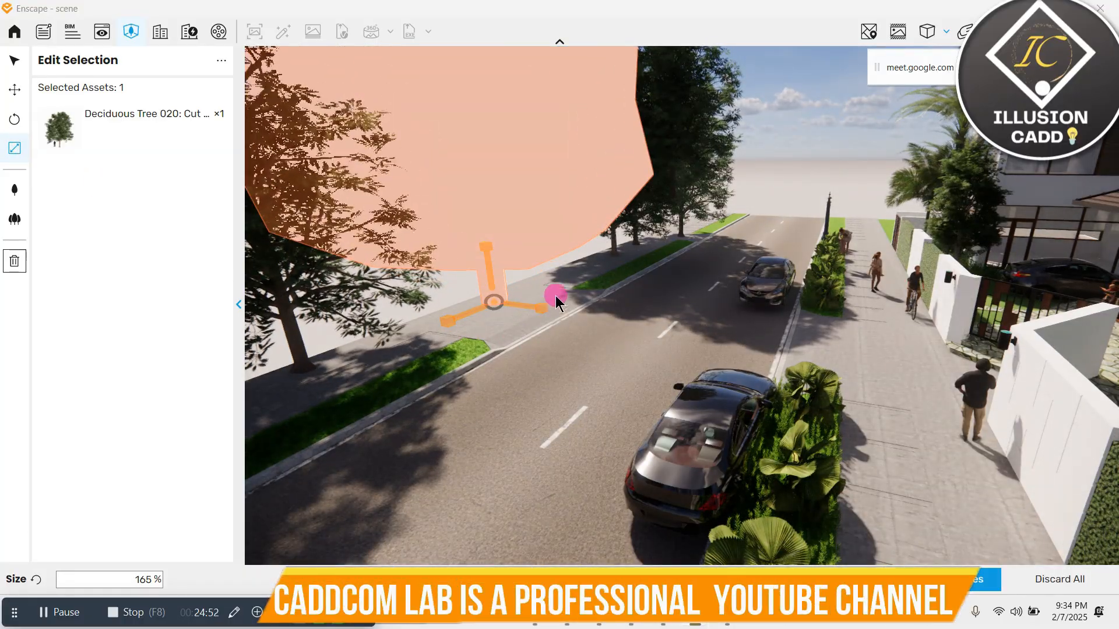
Step: Check the enlarged tree from a view along the road and leave the Asset Library keeping the change
left_click(16, 64)
right_click_drag(652, 341, 431, 344)
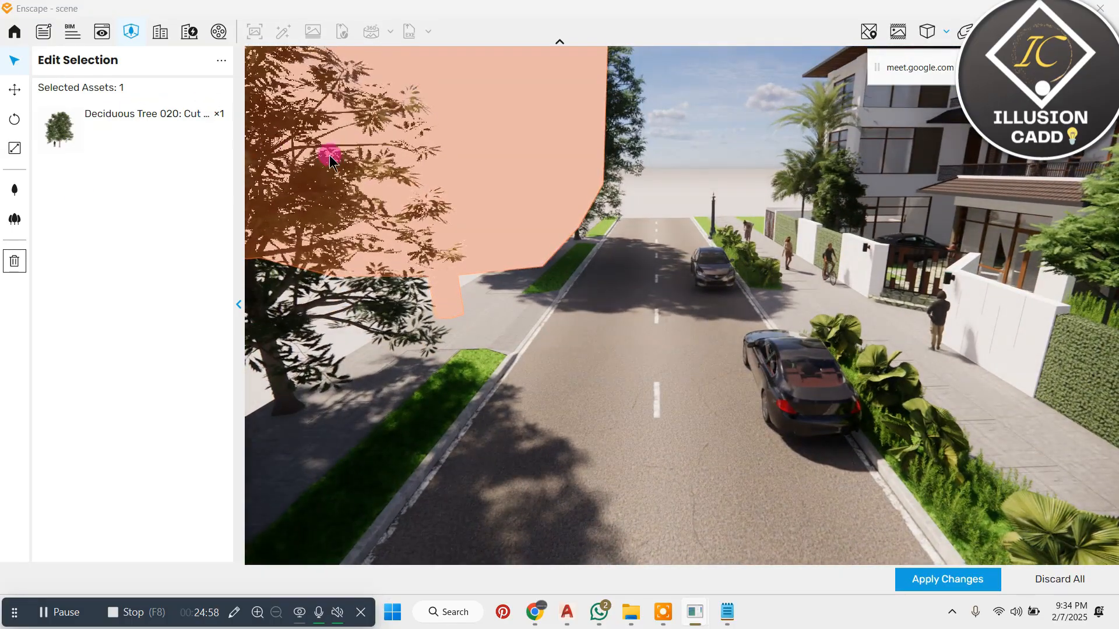
left_click(16, 86)
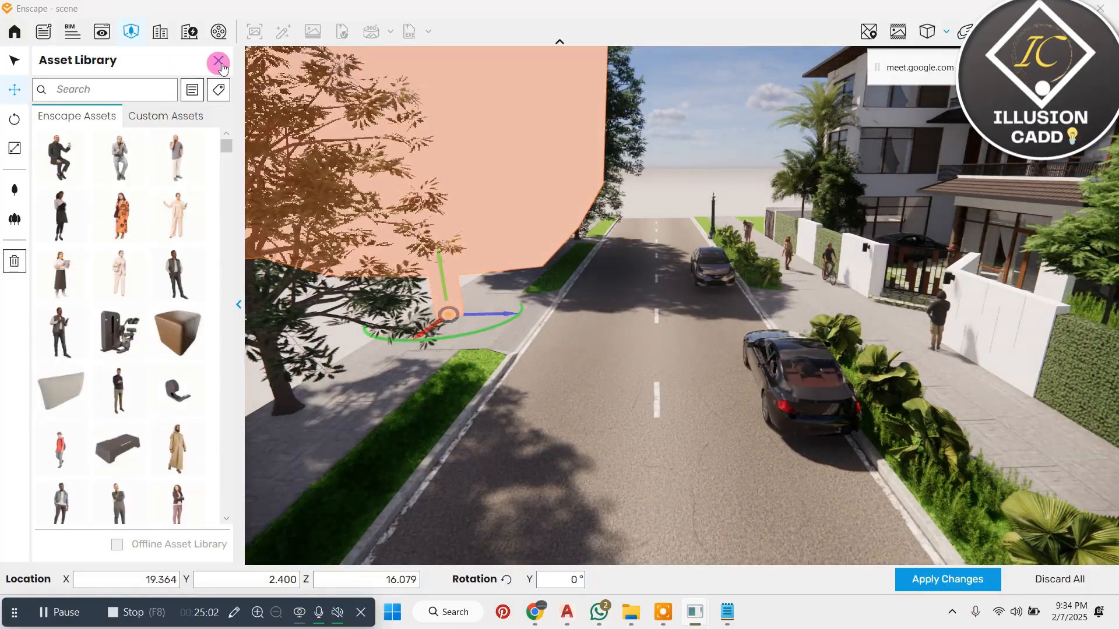
left_click(219, 62)
left_click(494, 328)
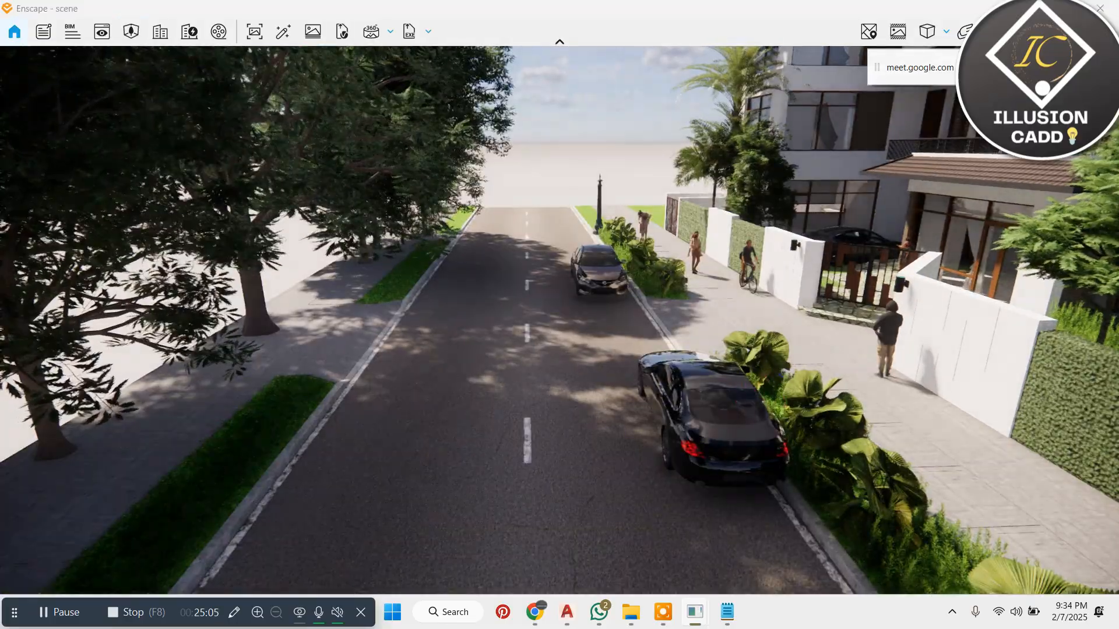
Step: Frame a low street-level view facing the house's front gate, with the two cars on either side
right_click_drag(716, 405, 790, 376)
scroll(638, 301, "up", 3)
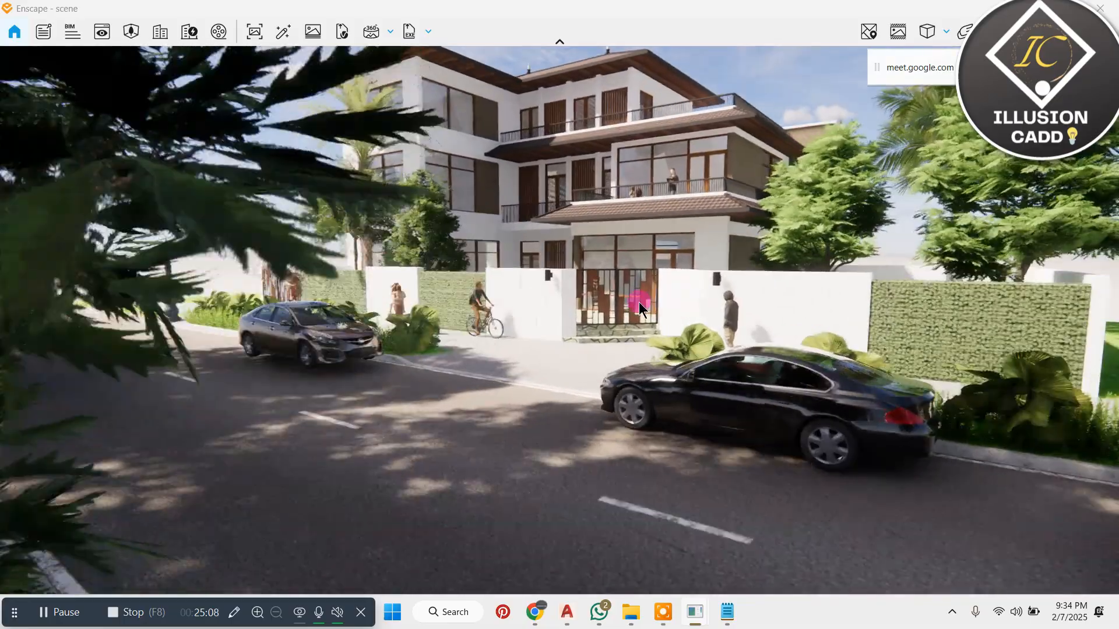
right_click_drag(639, 301, 610, 239)
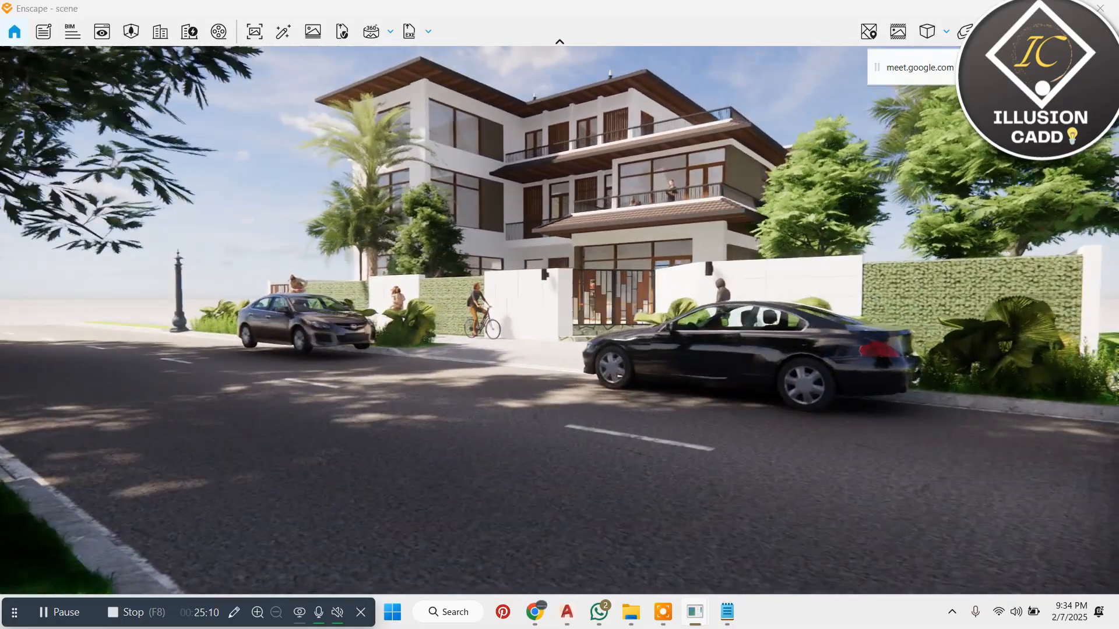
scroll(610, 239, "up", 1)
right_click_drag(427, 280, 460, 310)
right_click_drag(513, 233, 533, 169)
scroll(617, 135, "up", 2)
middle_click_drag(617, 134, 588, 190)
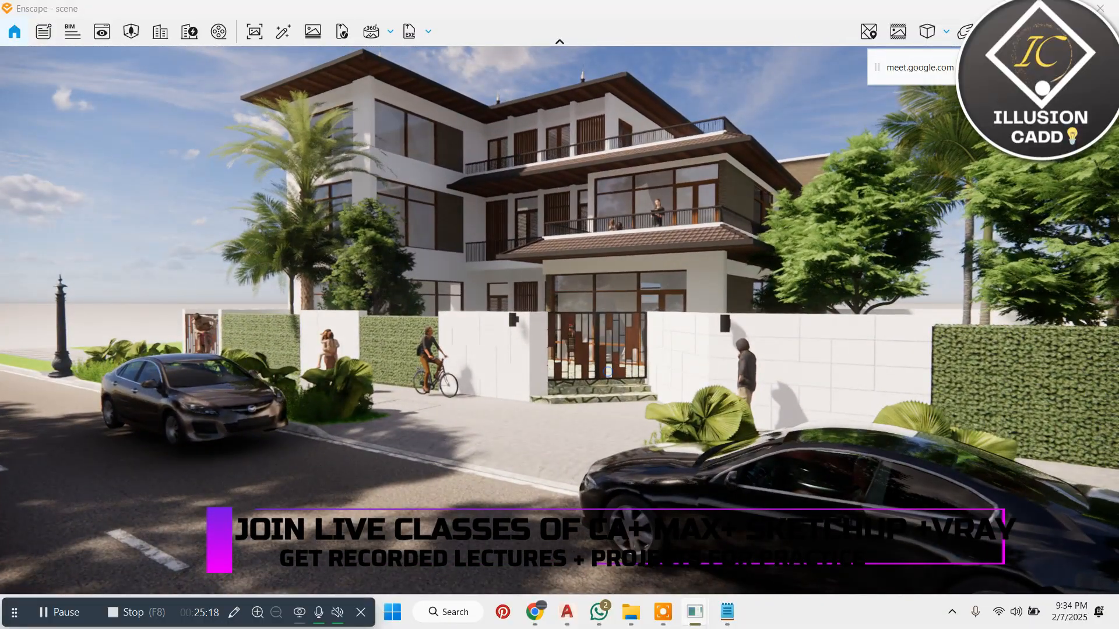
right_click_drag(608, 372, 611, 368)
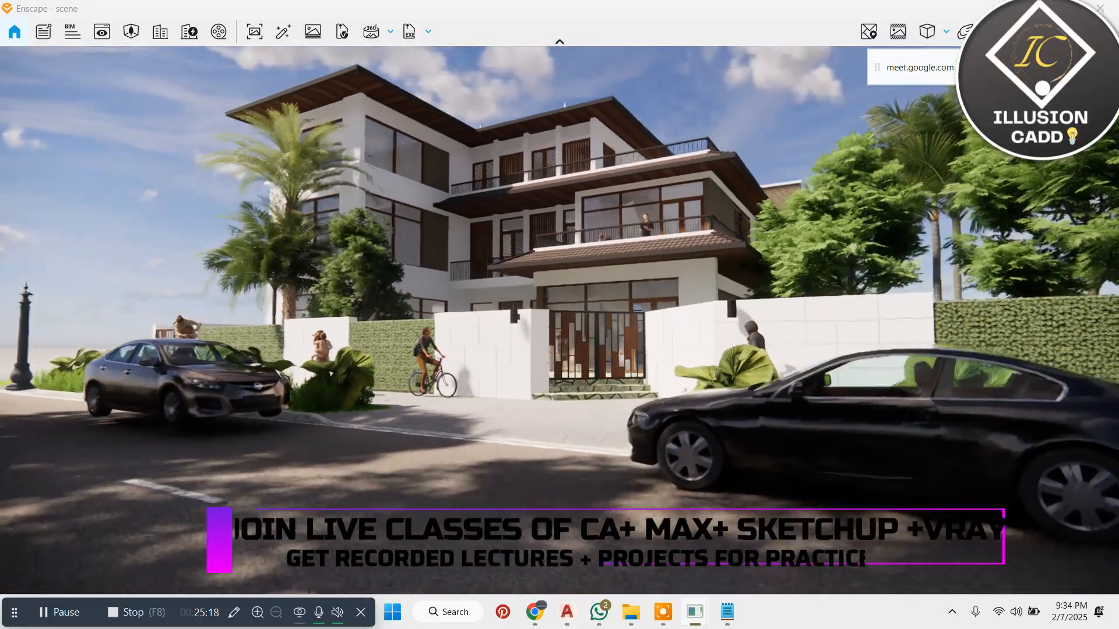
scroll(611, 369, "up", 3)
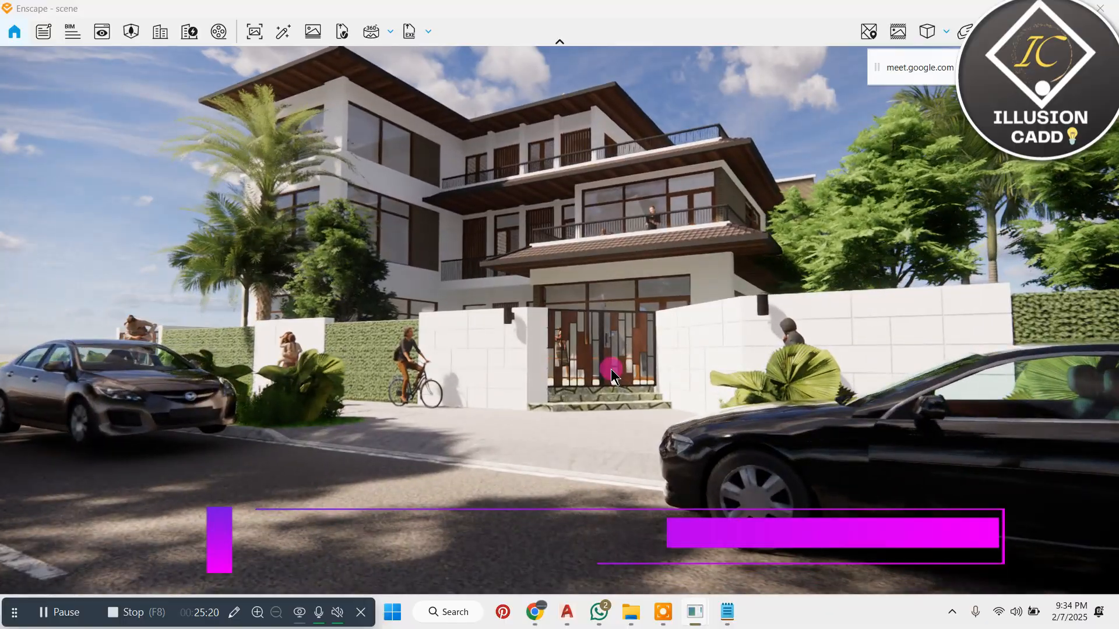
key("q")
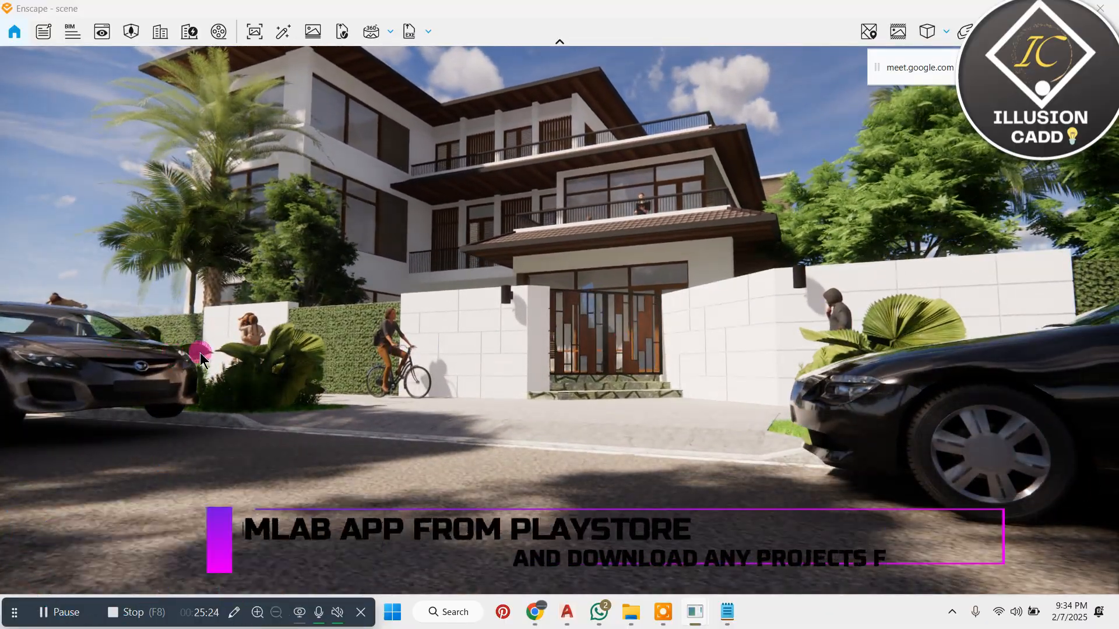
Step: Select the brown sedan on the road, scale it up slightly, and leave the Asset Library keeping the change
left_click(130, 33)
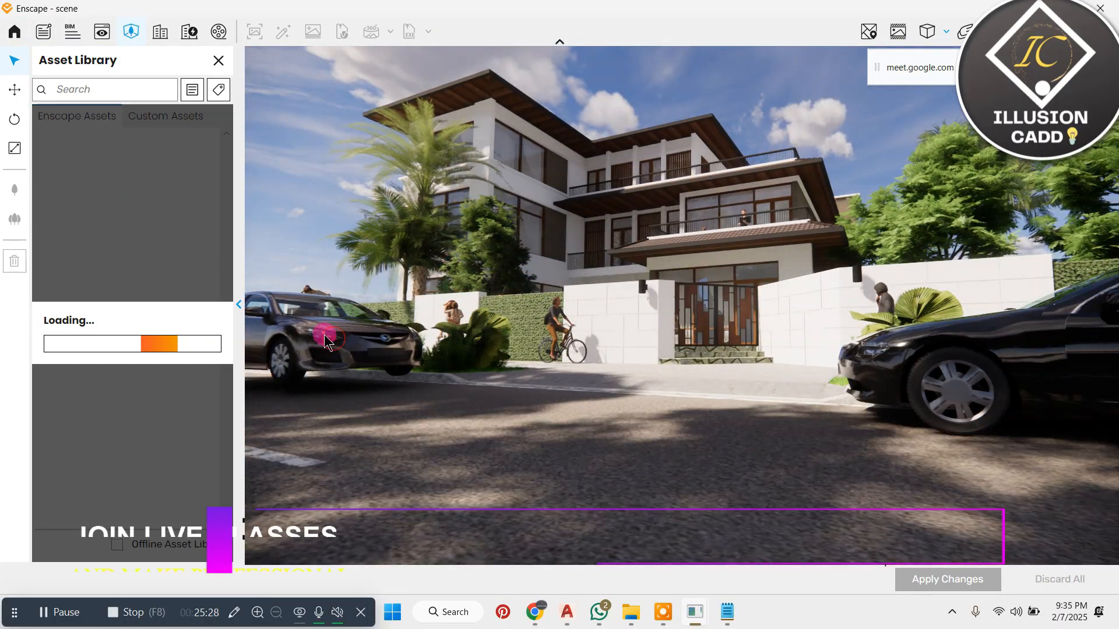
left_click(11, 91)
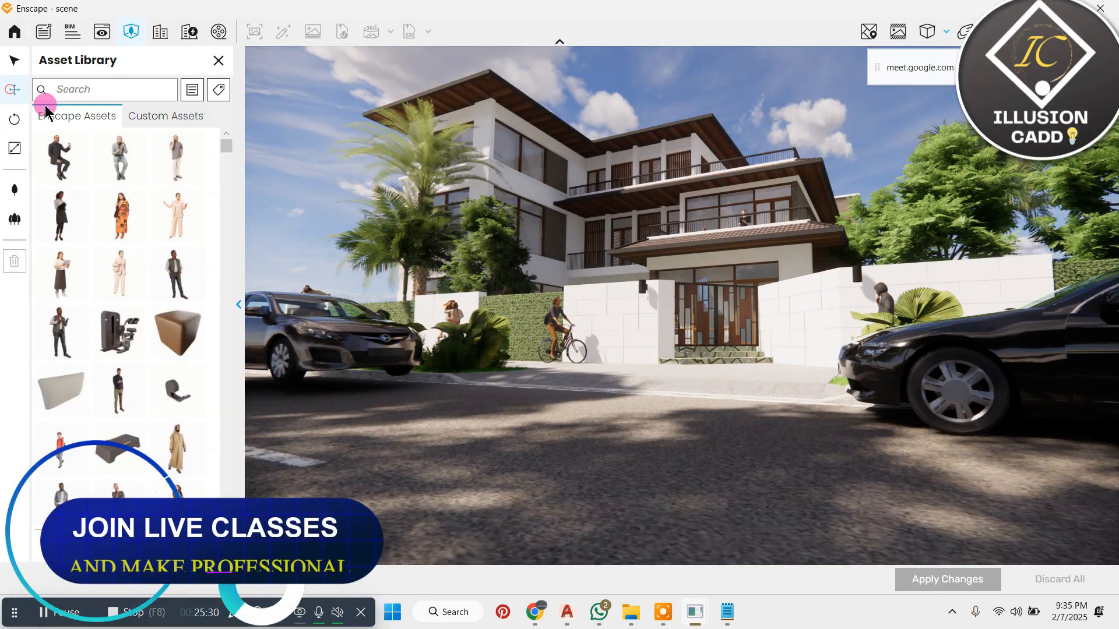
mouse_move(316, 328)
left_mouse_down()
mouse_move(316, 296)
mouse_move(305, 314)
left_mouse_up()
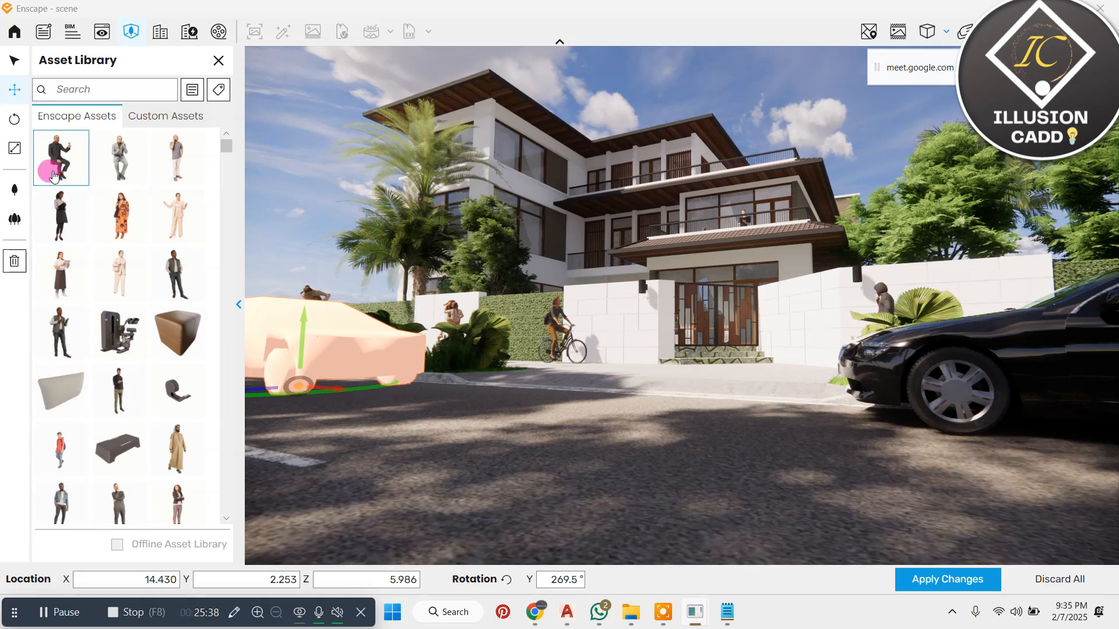
left_click(14, 148)
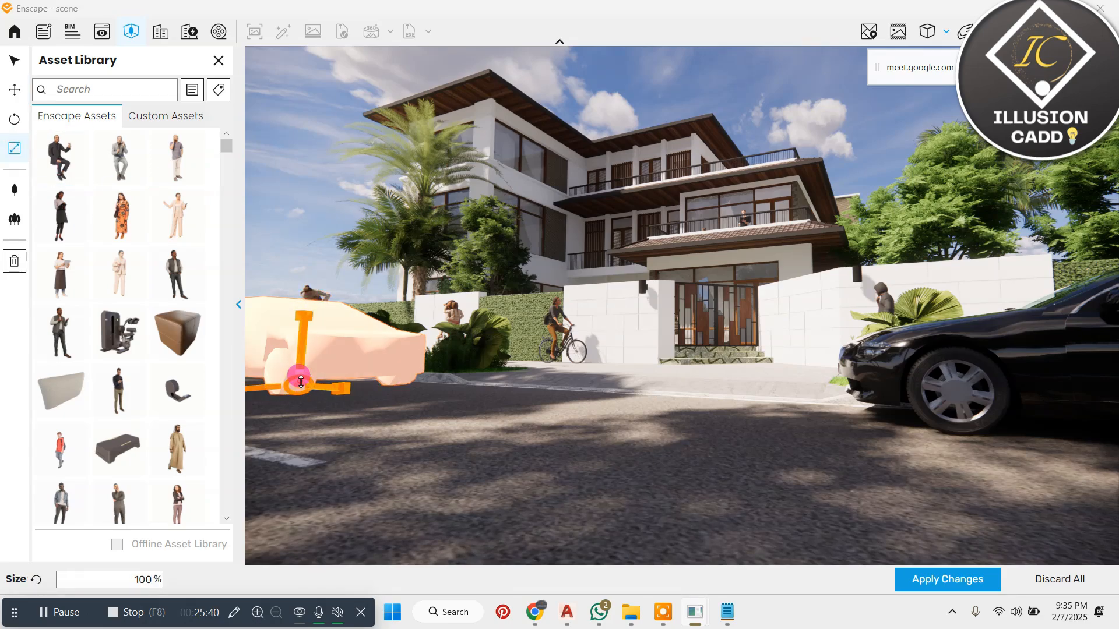
left_click_drag(300, 379, 300, 252)
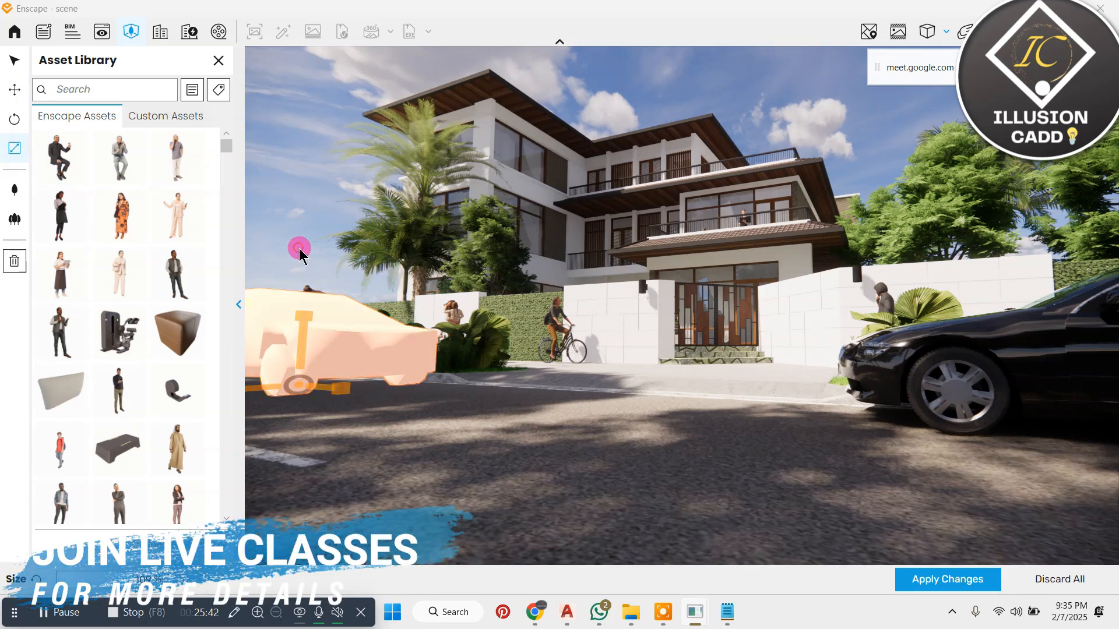
left_click(219, 60)
left_click(507, 327)
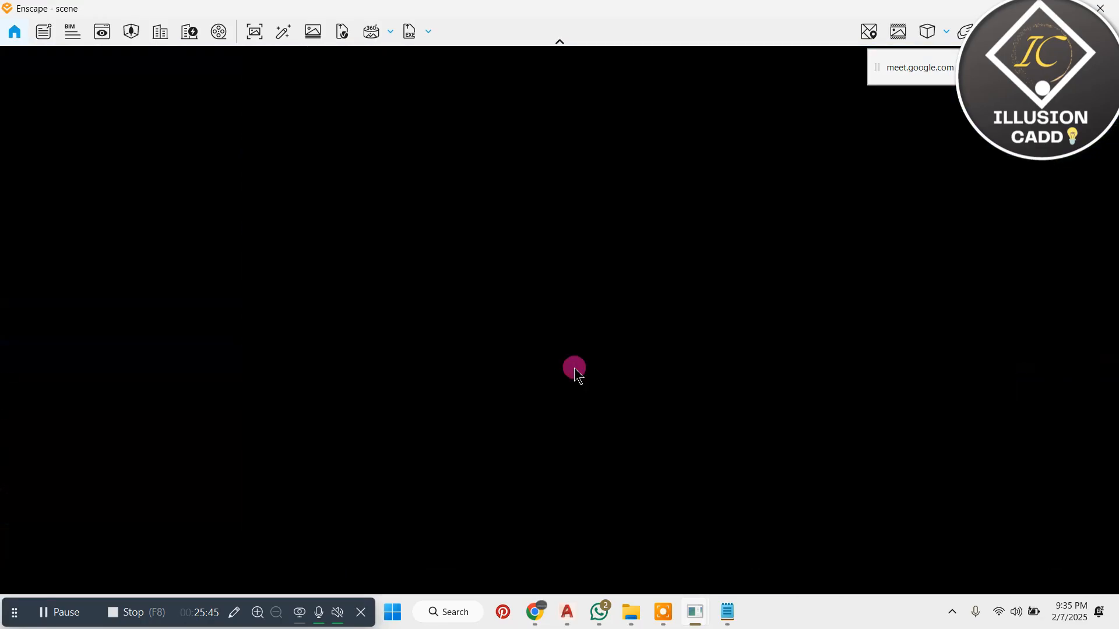
Step: Frame the front gate between the two cars and save the view as a Portable Network Graphics screenshot on the Desktop
scroll(575, 365, "down", 3)
mouse_move(537, 242)
right_mouse_down()
mouse_move(540, 321)
mouse_move(538, 230)
right_mouse_up()
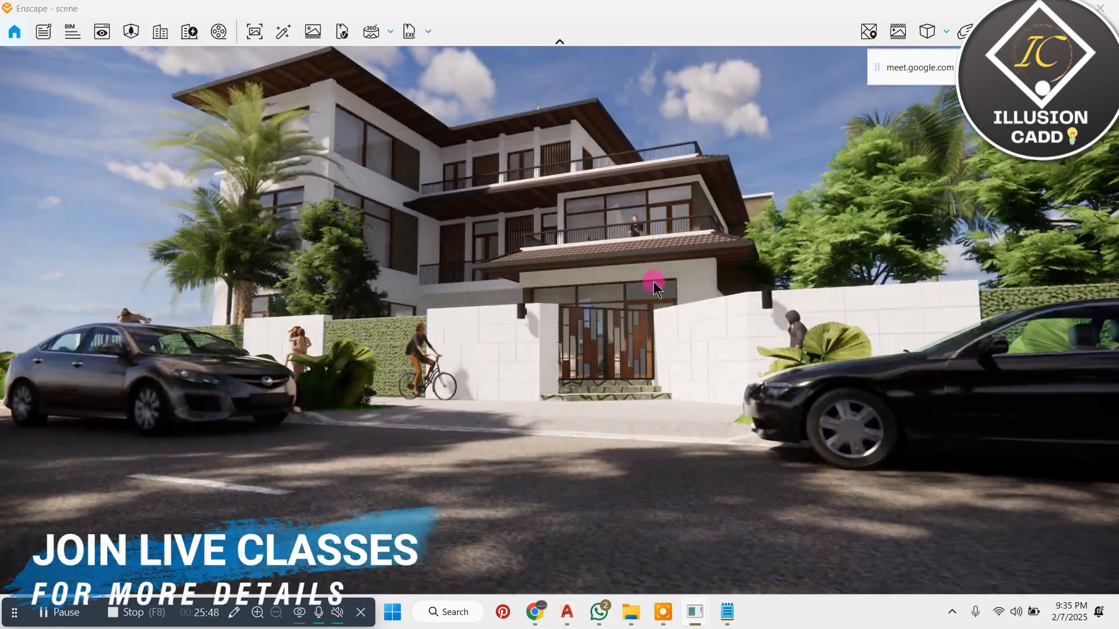
scroll(918, 272, "up", 2)
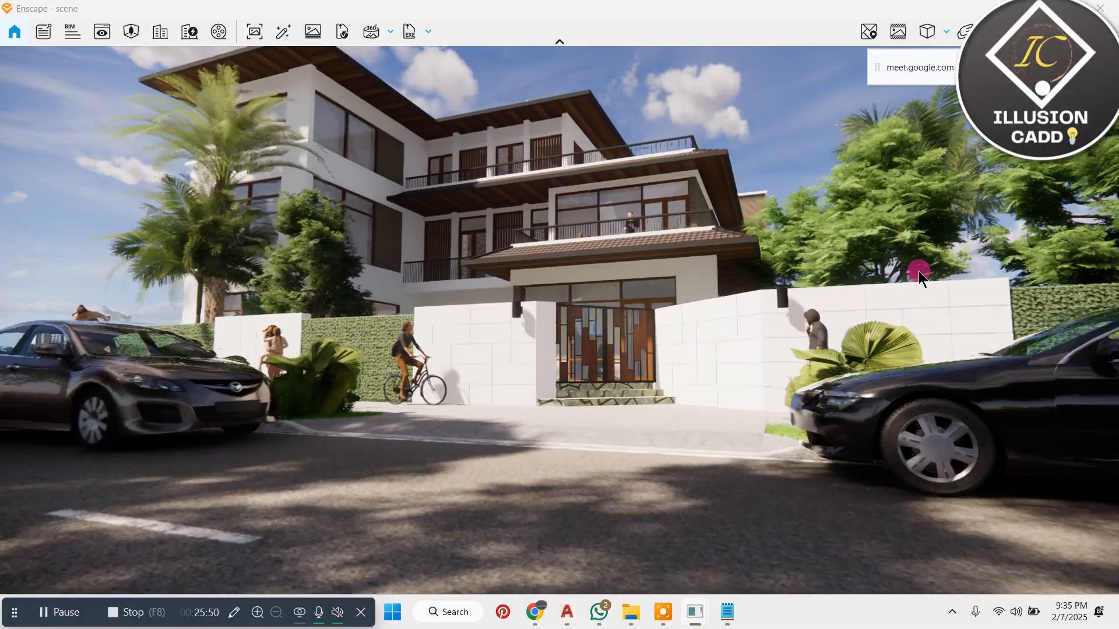
scroll(918, 271, "up", 3)
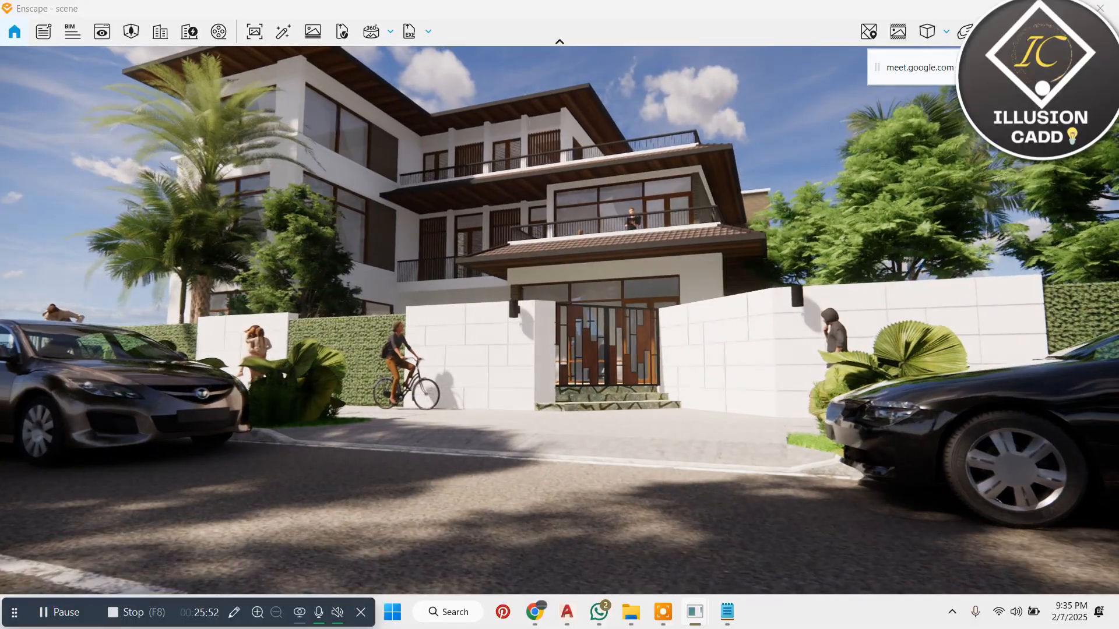
right_click_drag(920, 268, 933, 268)
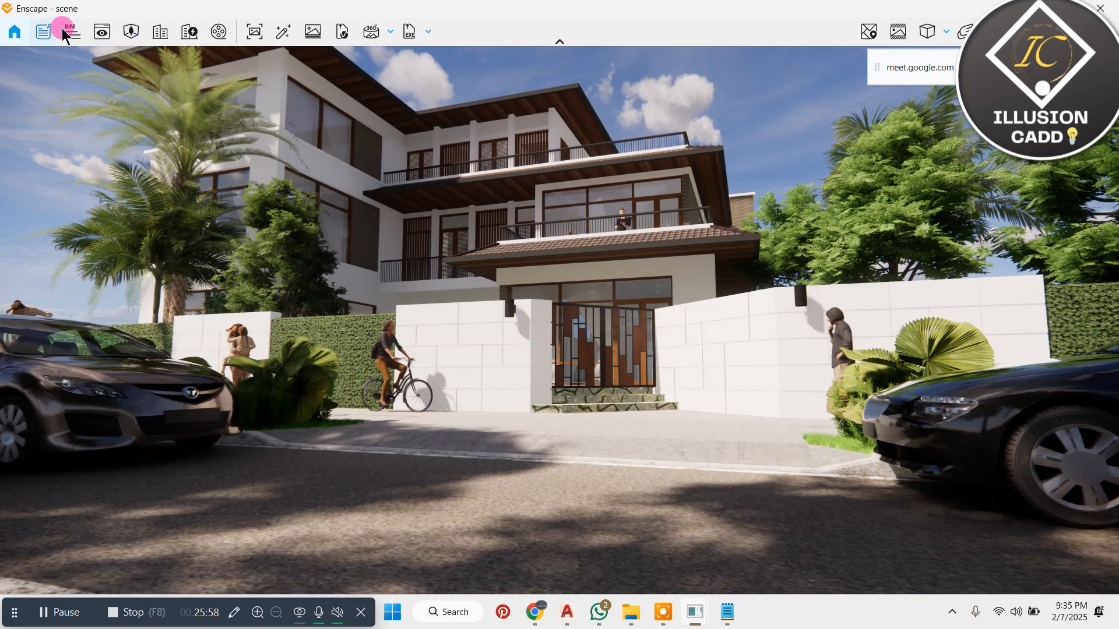
left_click(260, 36)
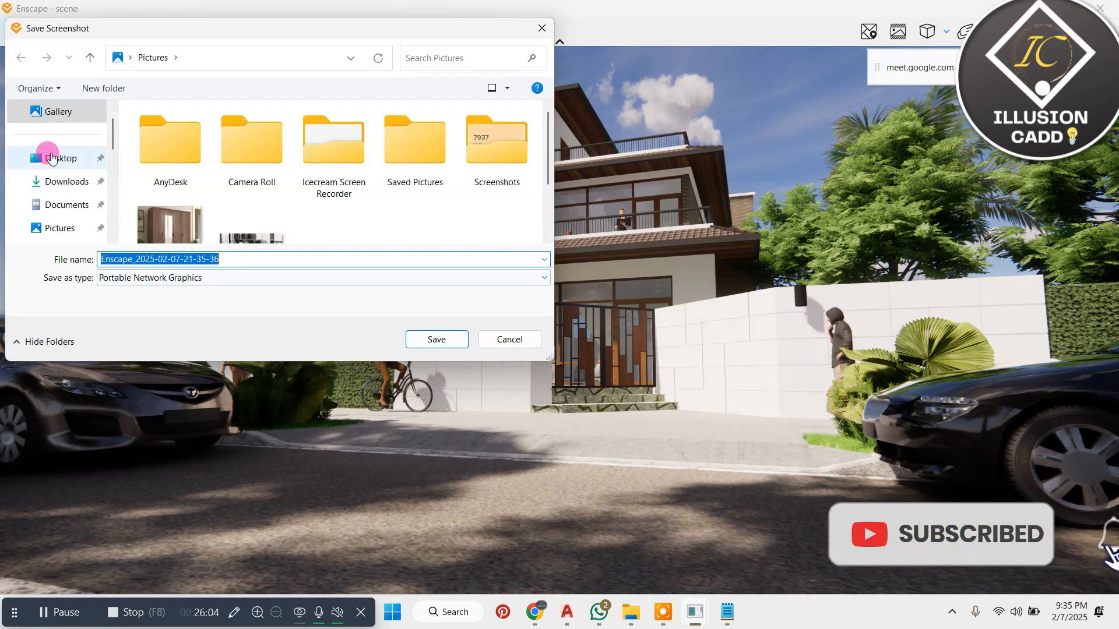
left_click(51, 157)
left_click(436, 339)
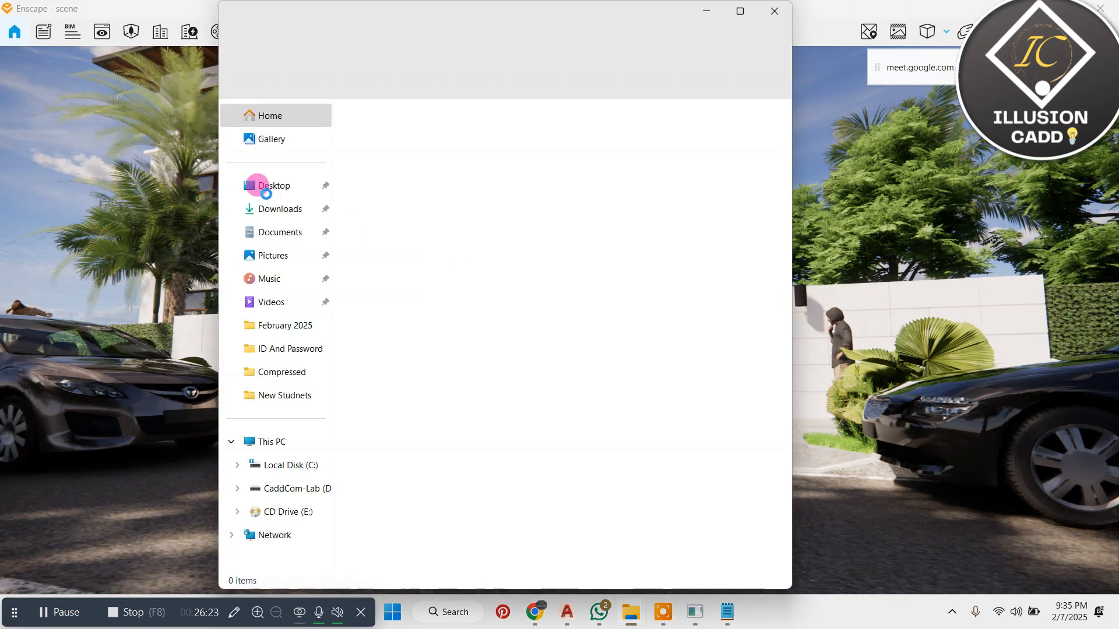
left_click(257, 185)
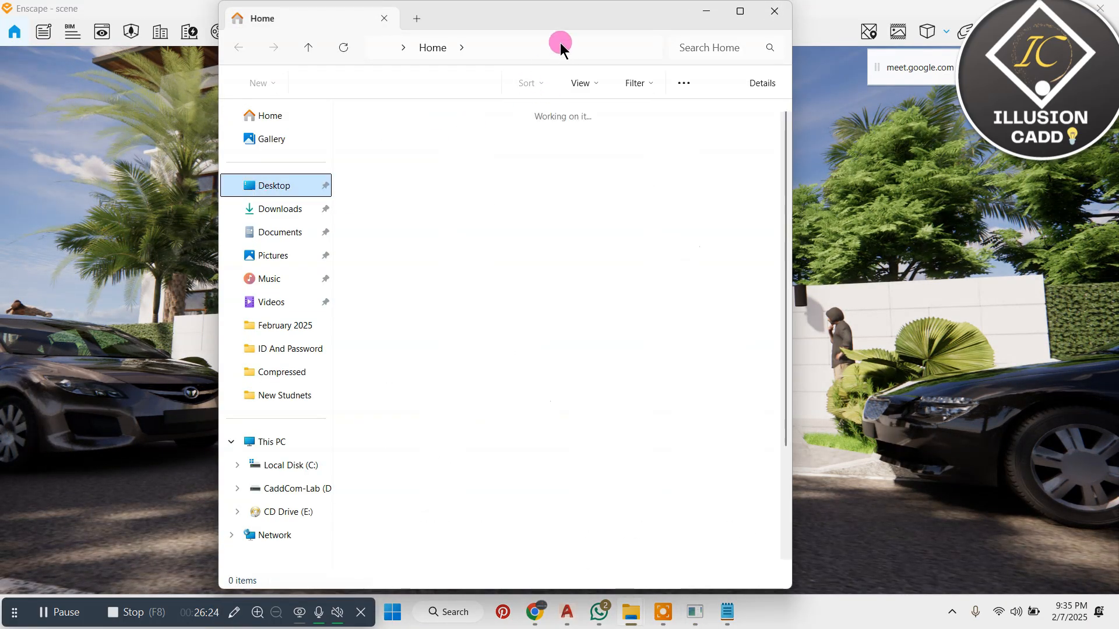
left_click_drag(559, 42, 396, 27)
left_click(416, 383)
left_click(336, 385)
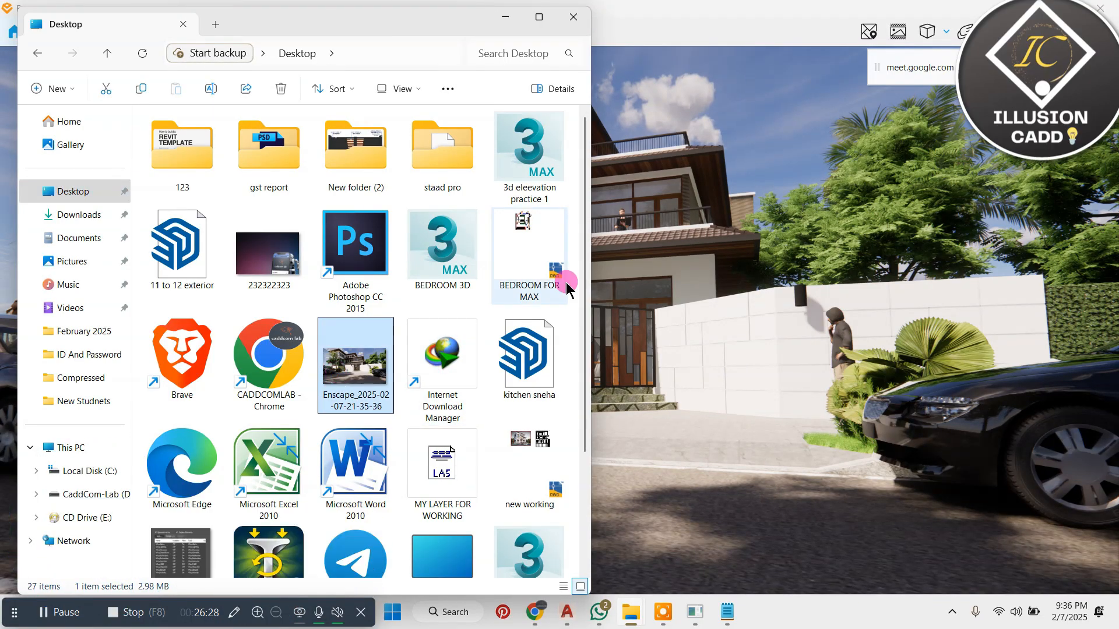
key("Return")
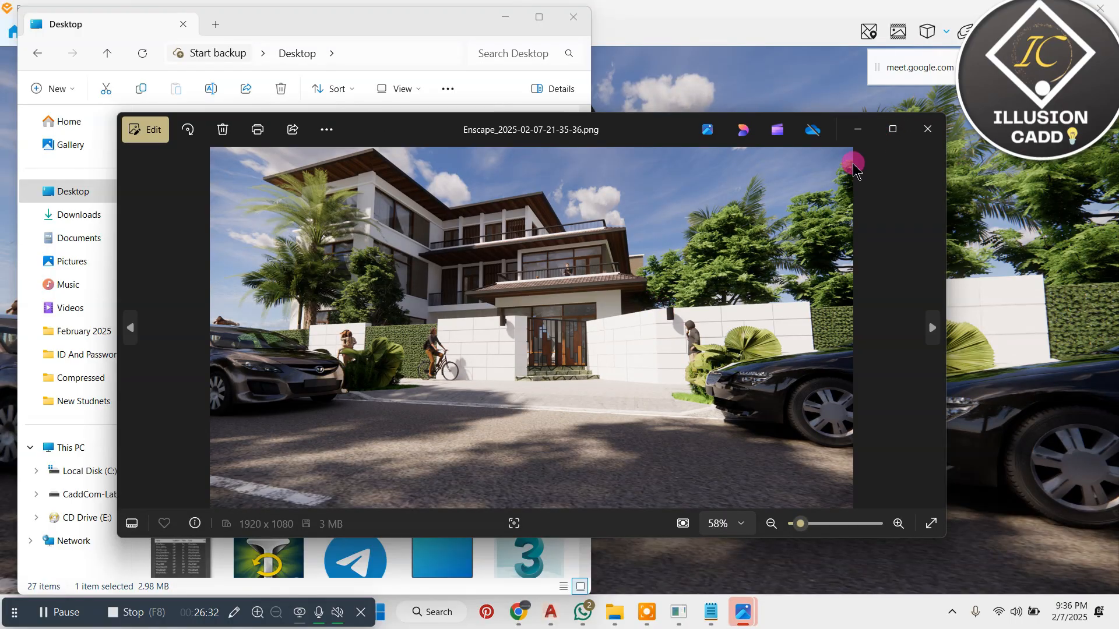
Step: Examine the rendered image at full window size, and close the image viewer and the Desktop folder
left_click(893, 128)
scroll(441, 217, "up", 5)
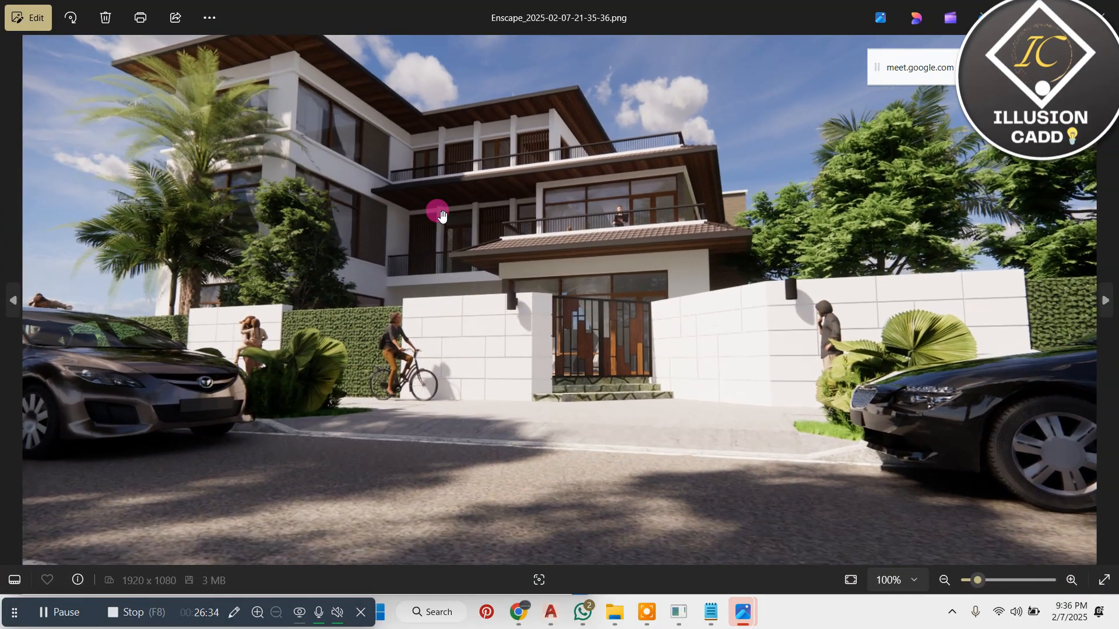
scroll(550, 224, "down", 4)
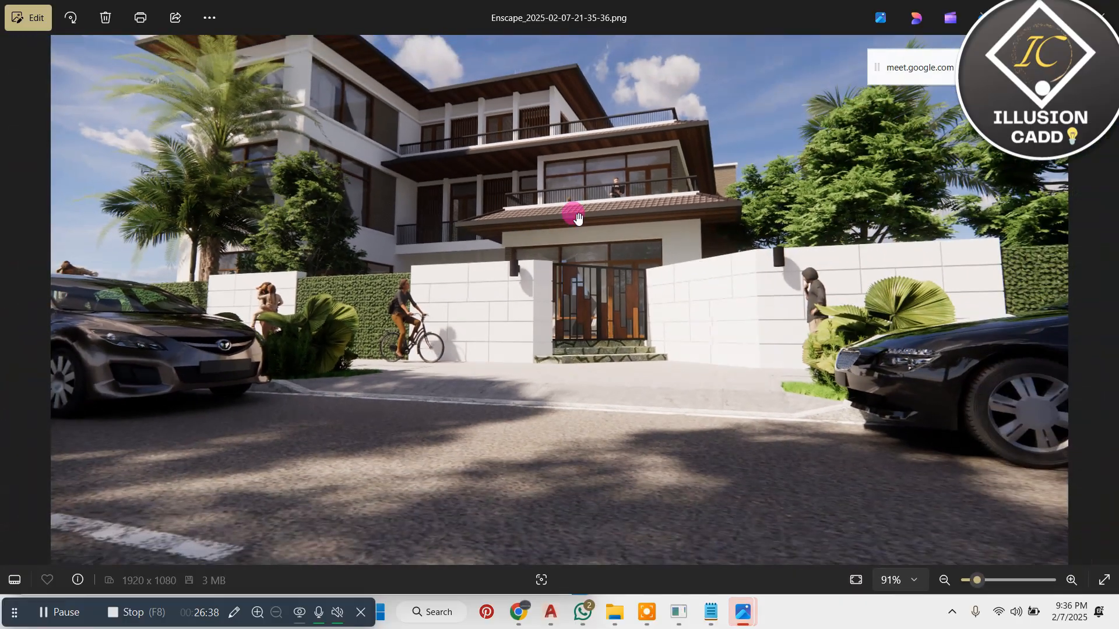
left_click_drag(577, 217, 544, 248)
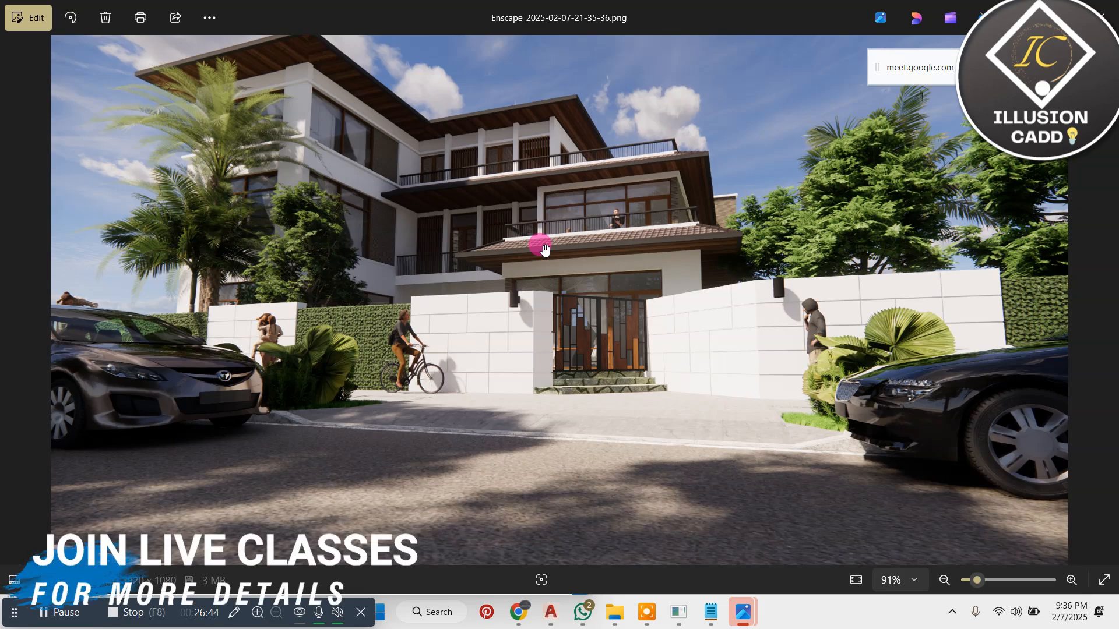
left_click(1101, 11)
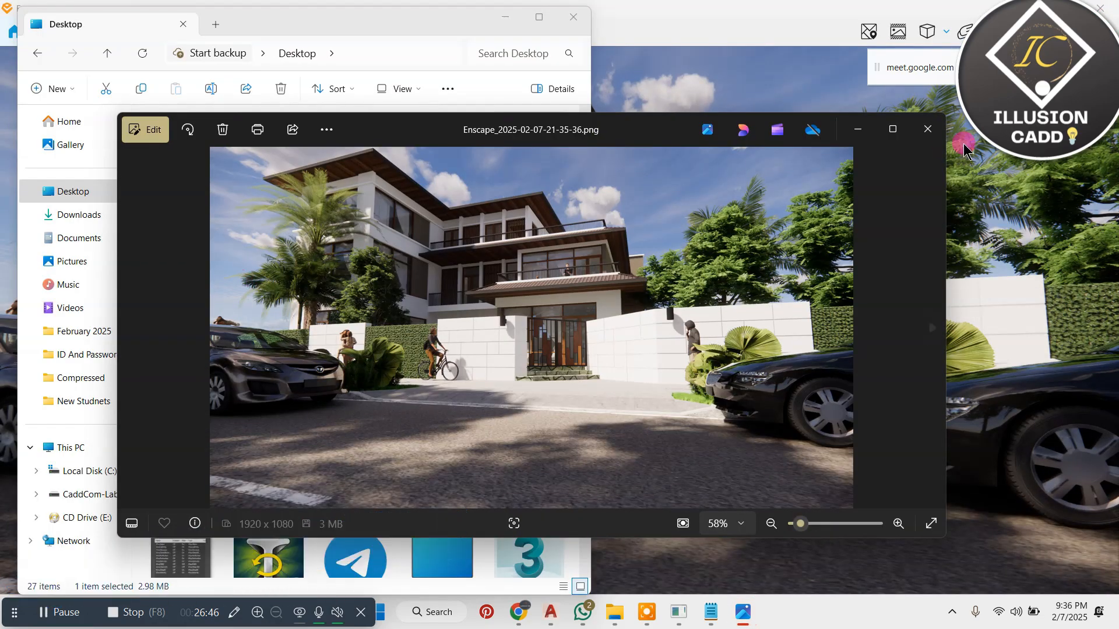
left_click(930, 128)
left_click(573, 17)
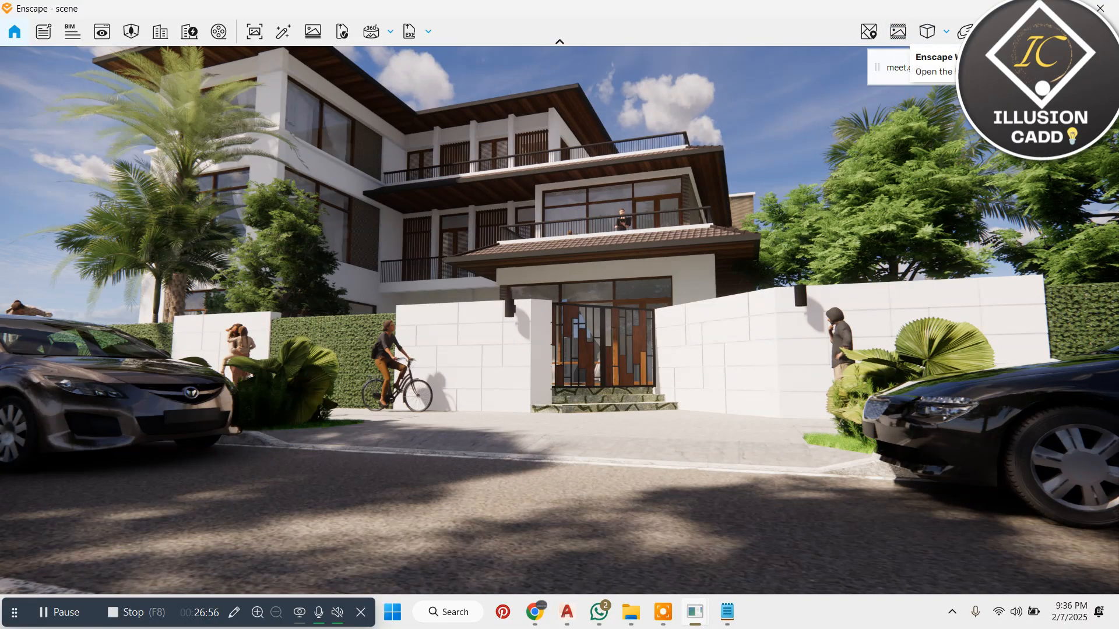
Step: Review the Input, Devices and Preferences options in the Enscape Window Settings and close them unchanged
left_click(965, 31)
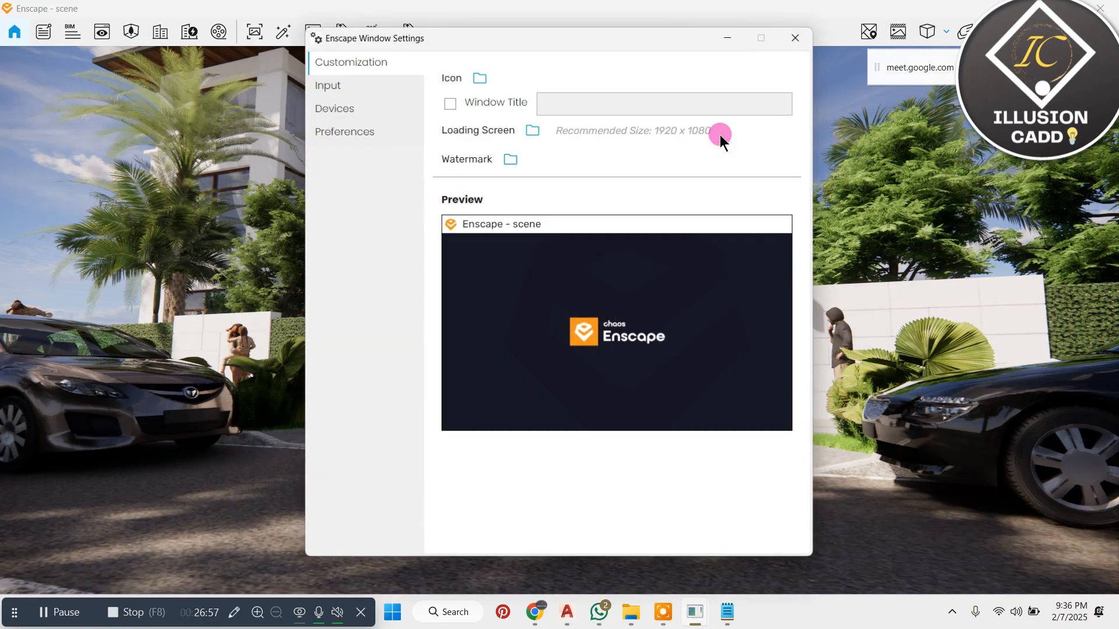
left_click(340, 86)
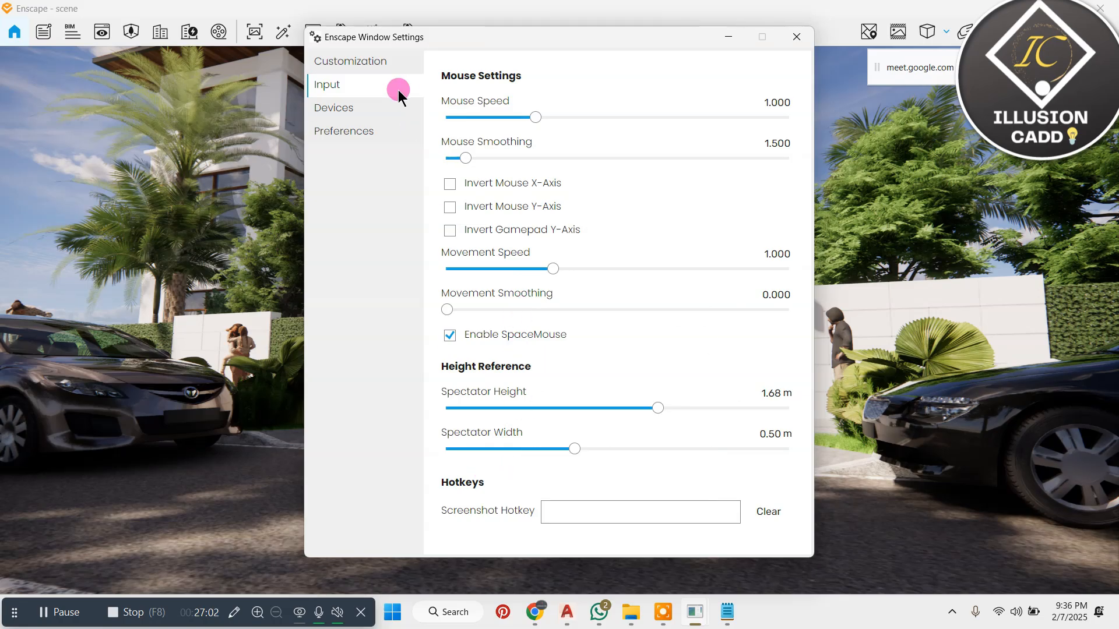
left_click(382, 107)
left_click(384, 131)
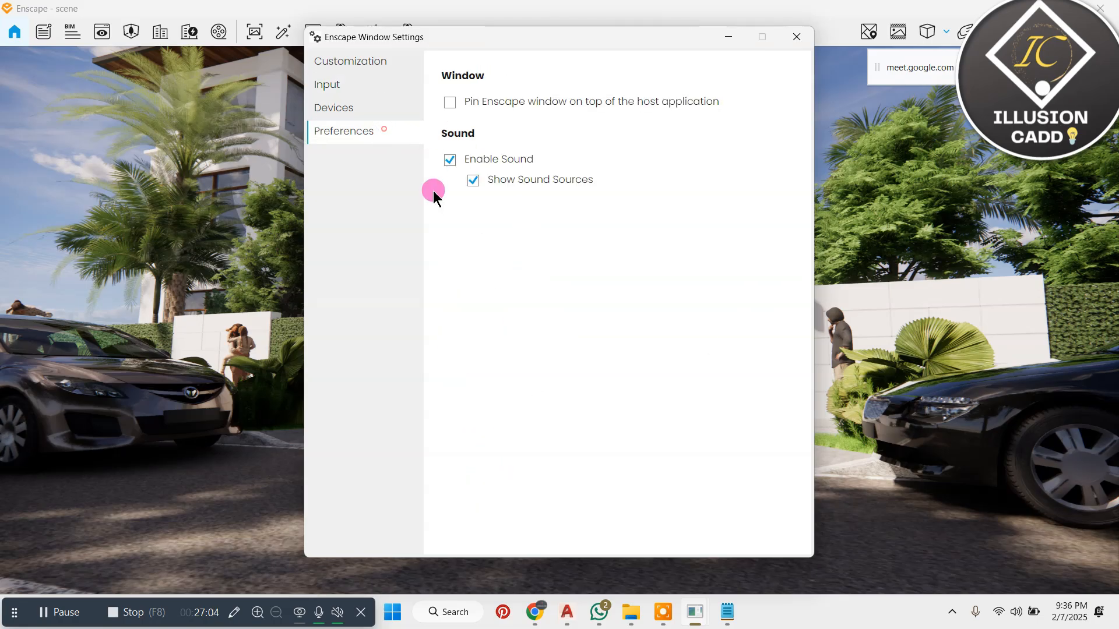
left_click(797, 35)
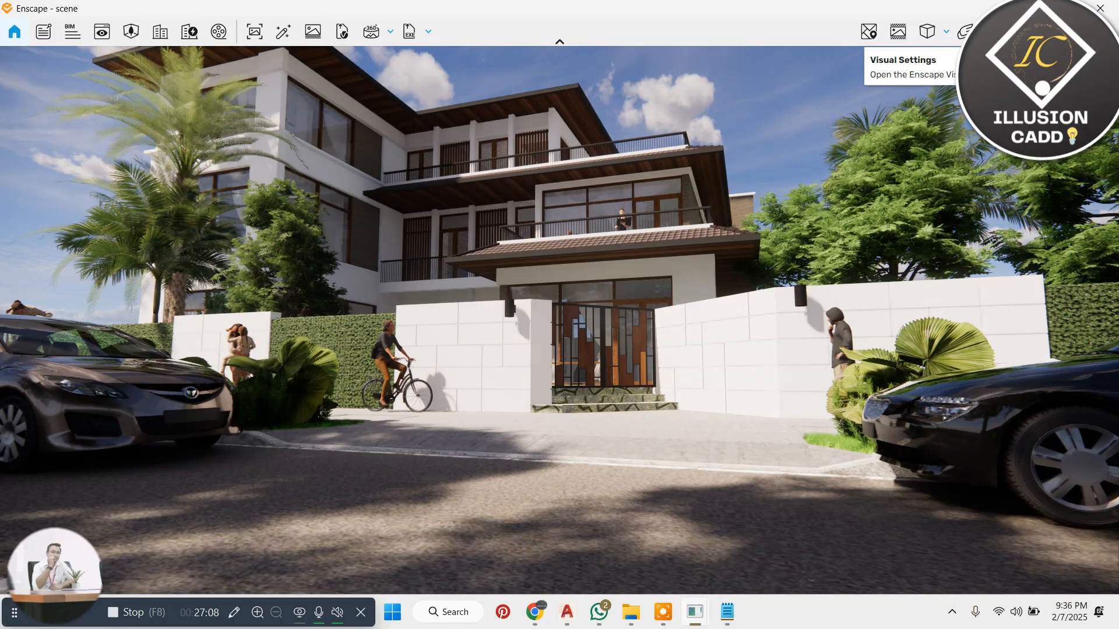
Step: Open the Visual Settings and move their window aside so the house view stays visible
left_click(869, 31)
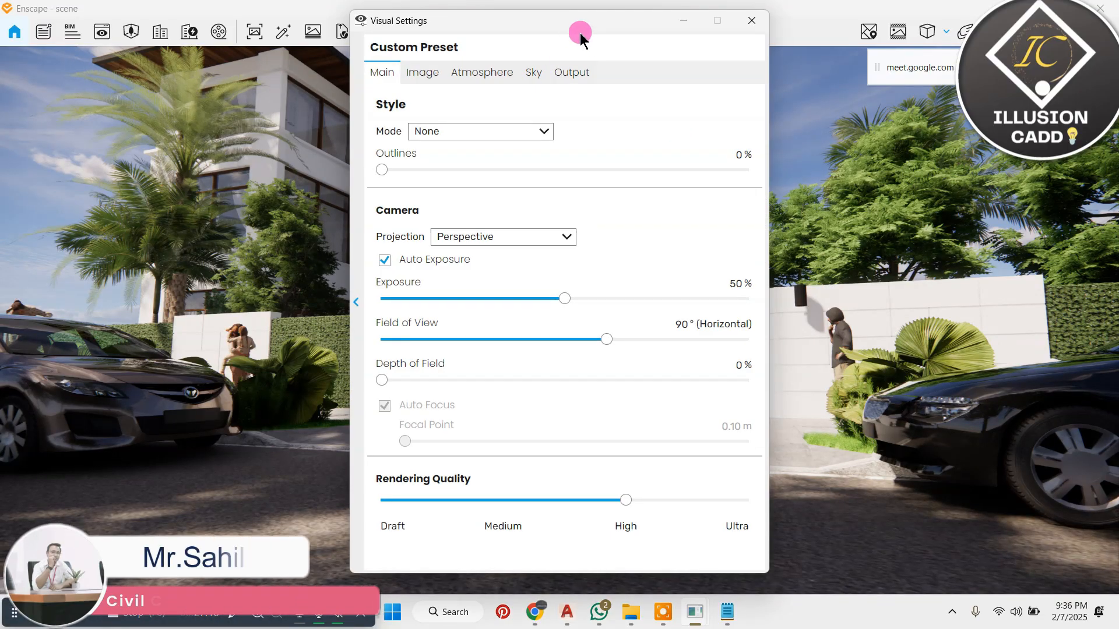
left_click_drag(542, 23, 473, 36)
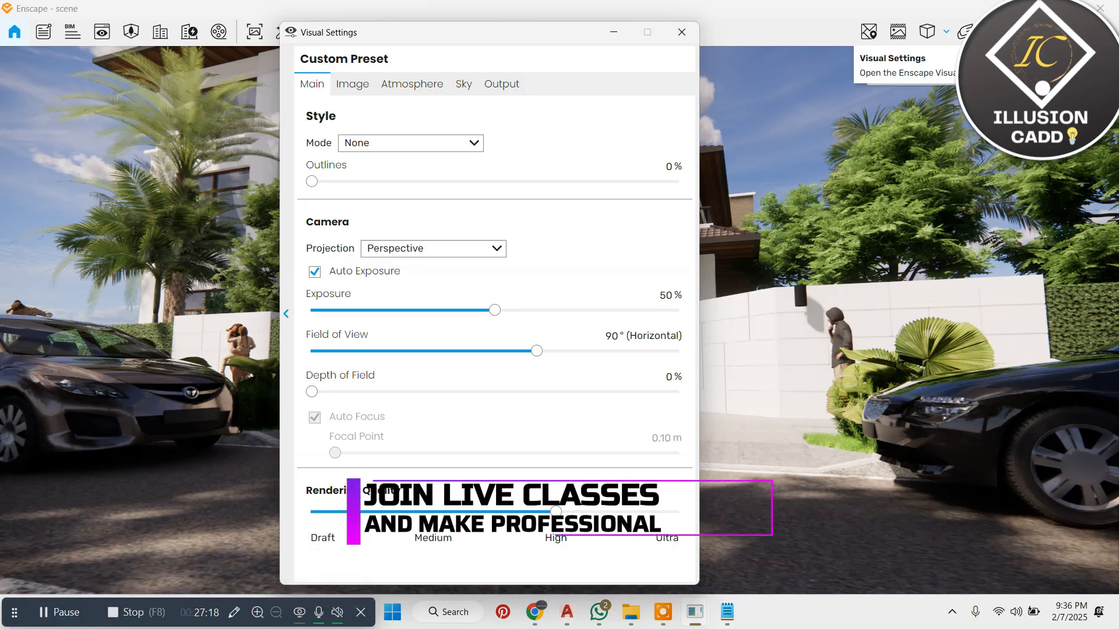
left_click_drag(362, 26, 597, 34)
Step: Preview the scene in the White style mode
left_click(600, 154)
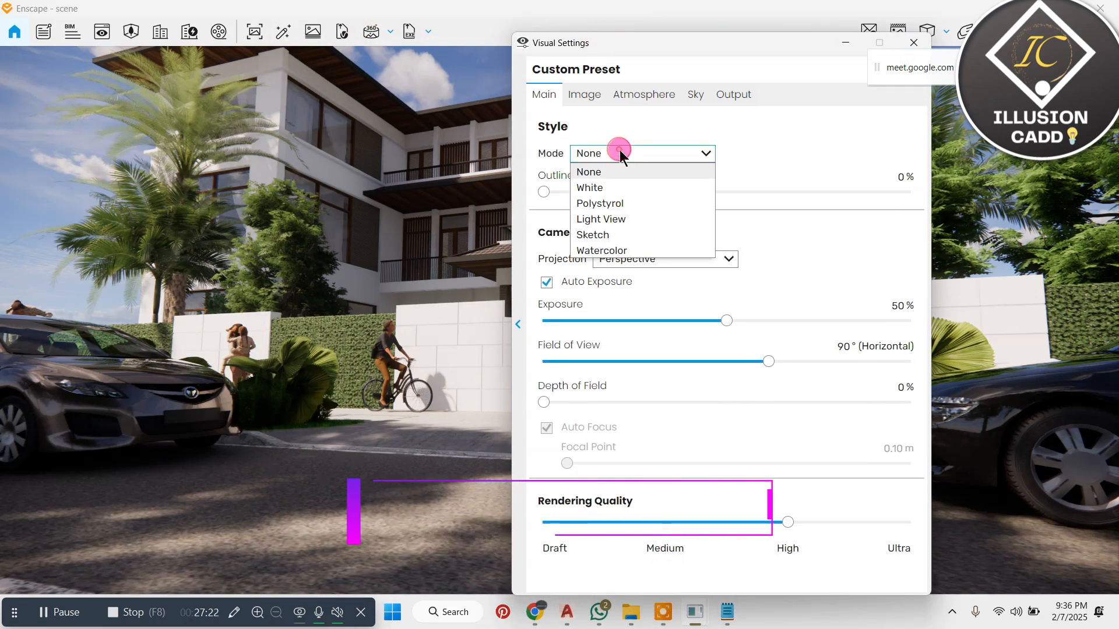
left_click(616, 182)
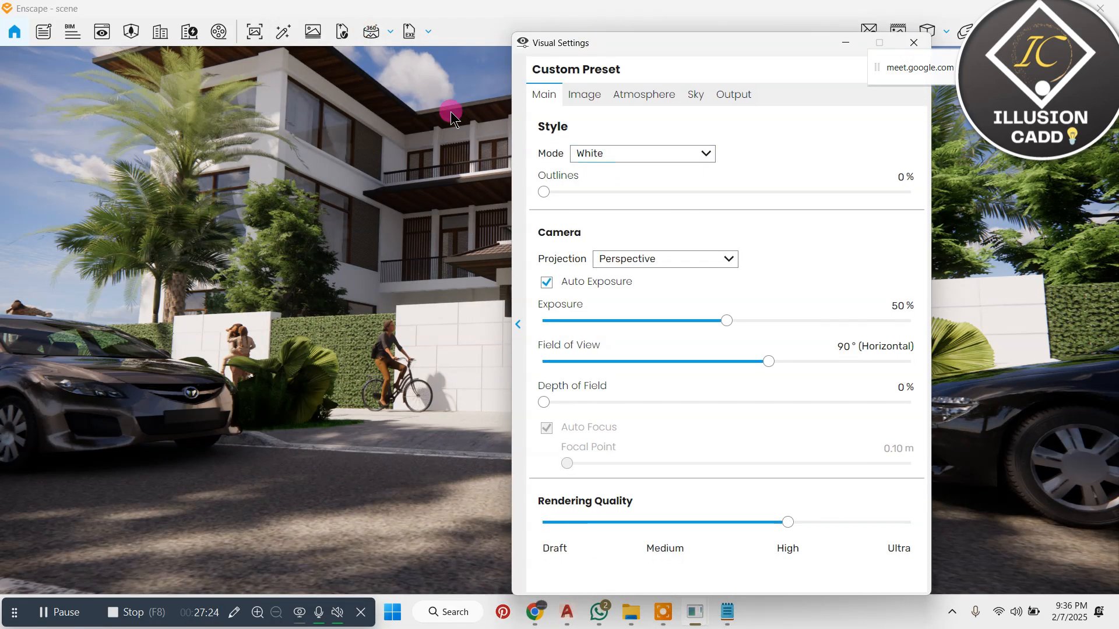
left_click_drag(597, 43, 555, 30)
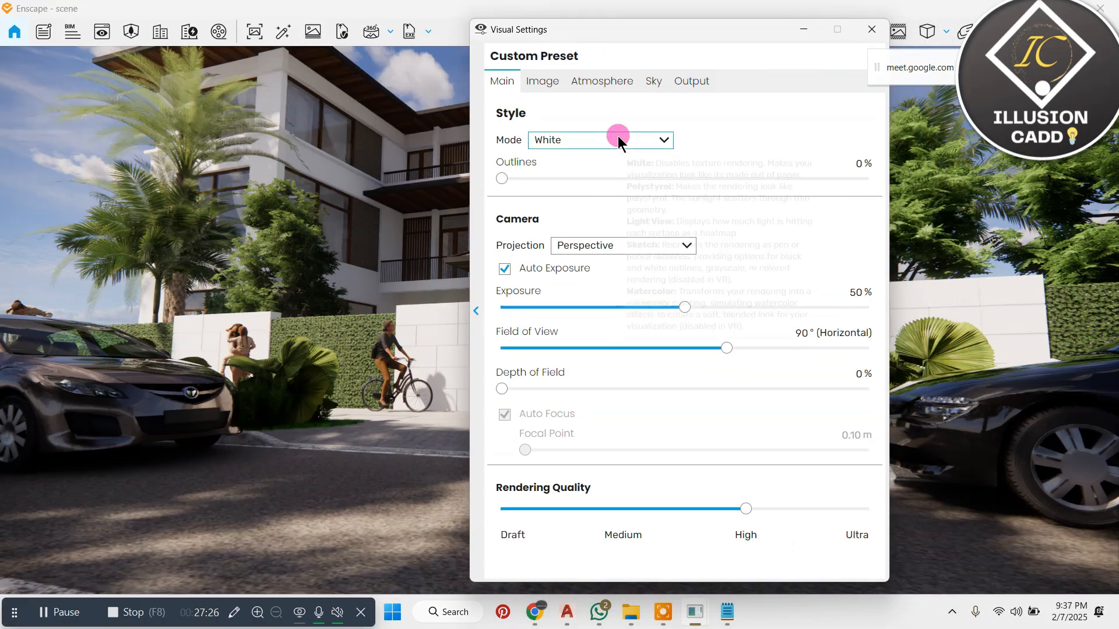
left_click(618, 136)
left_click(614, 36)
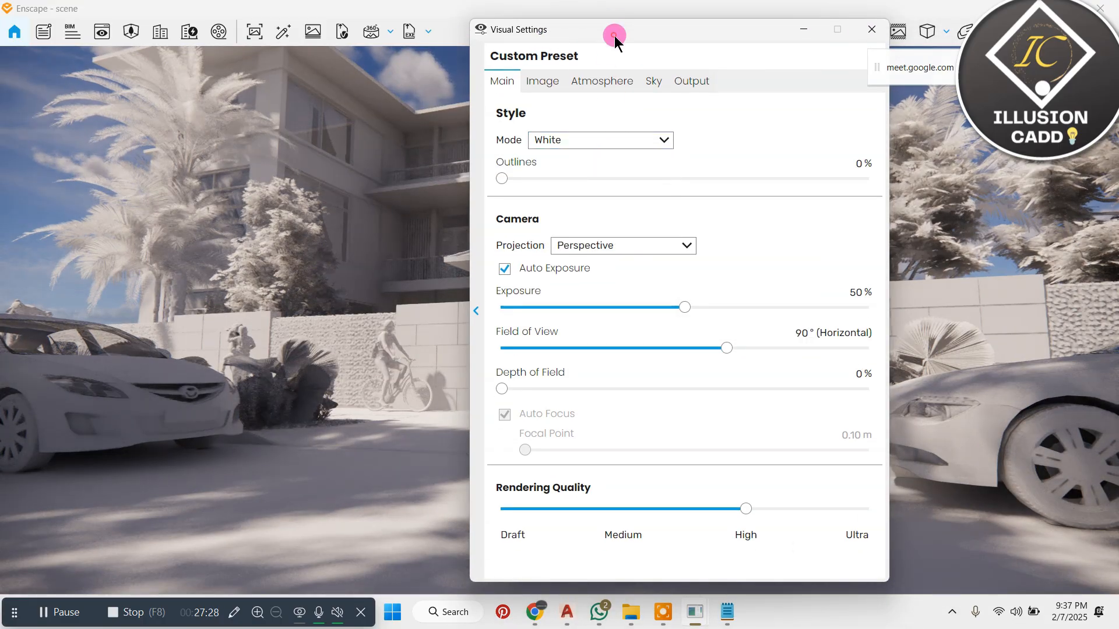
left_click_drag(614, 37, 654, 53)
Step: Preview the Light View and Sketch style modes, then return the style to White with outlines at 0%
left_click(676, 151)
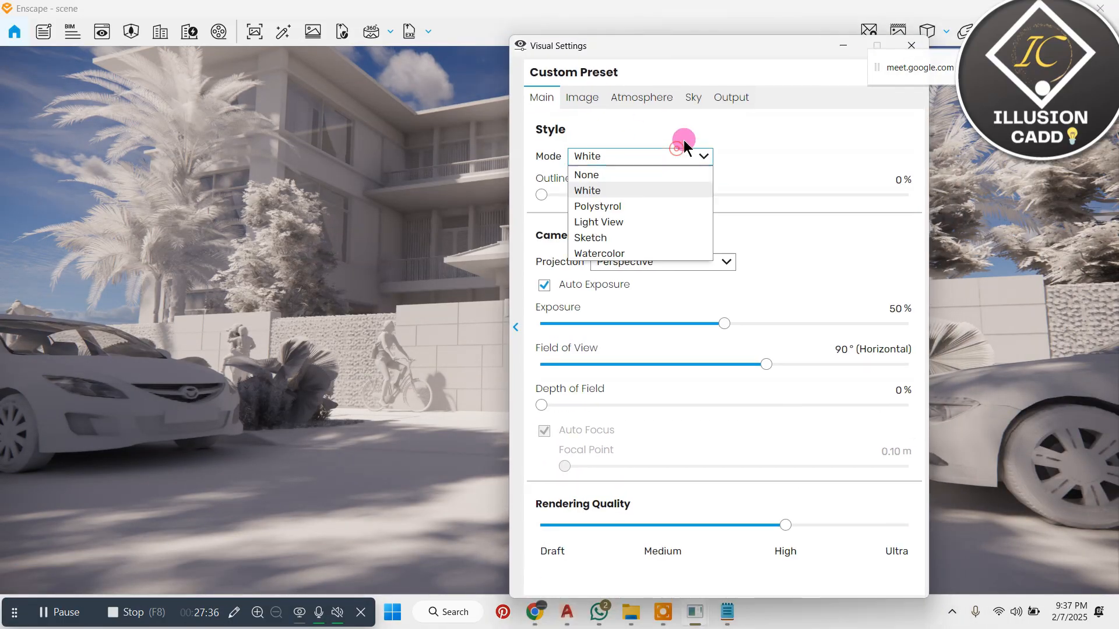
left_click(644, 223)
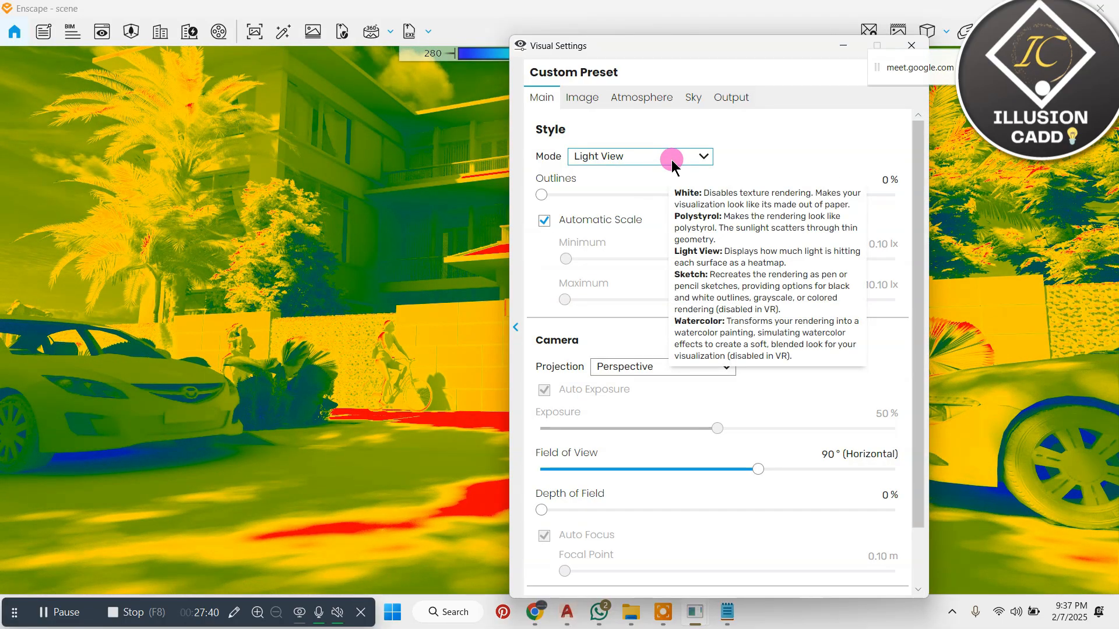
left_click(671, 159)
left_click(643, 239)
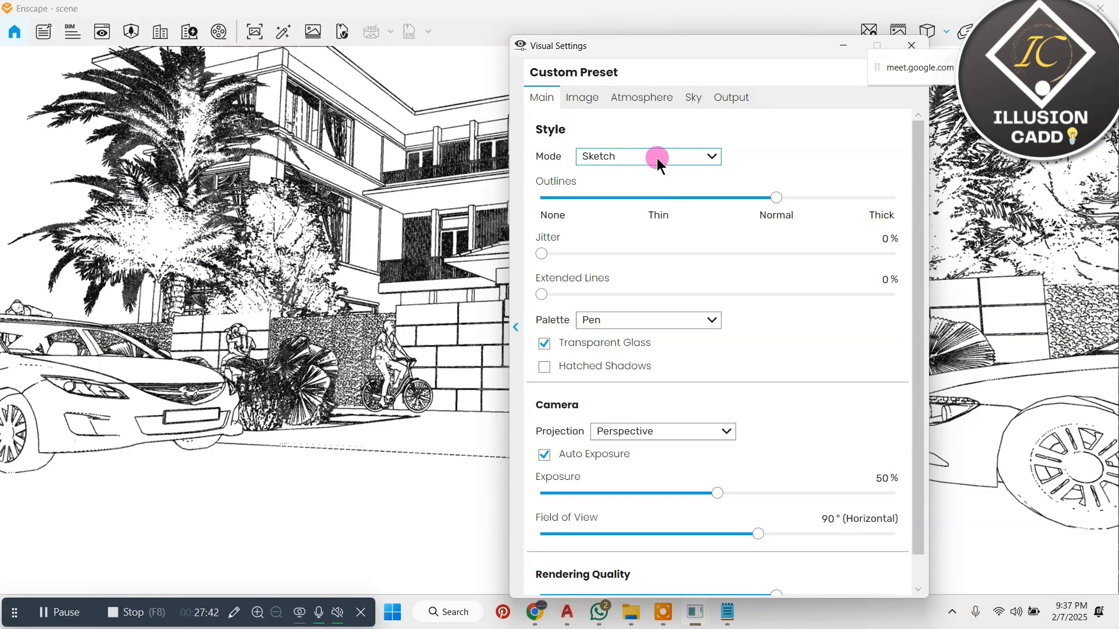
left_click(657, 157)
left_click(620, 191)
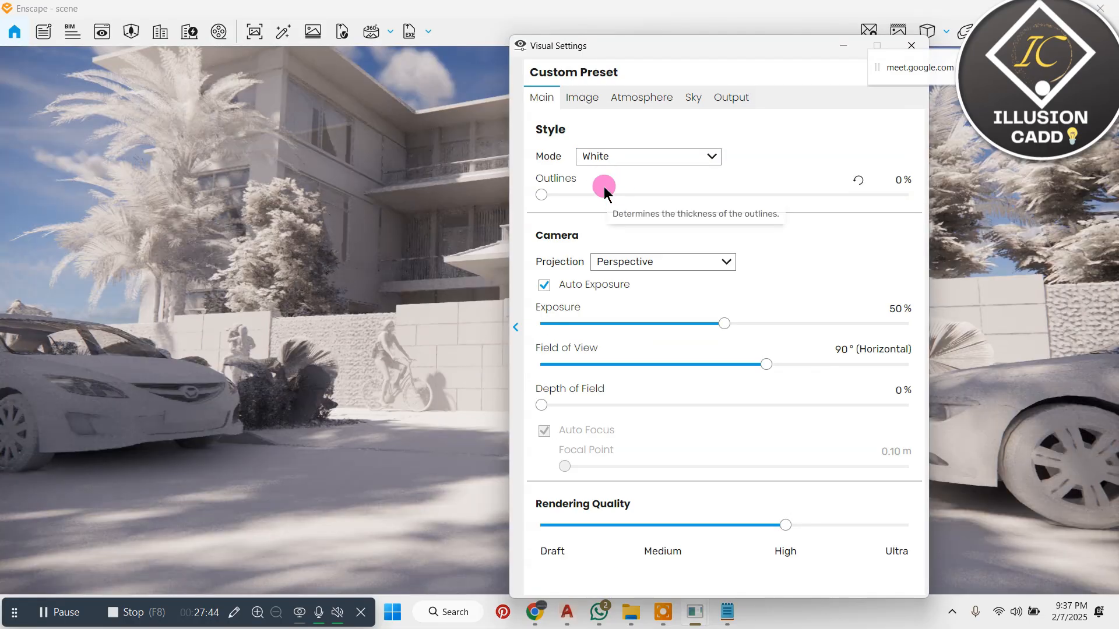
left_click_drag(549, 194, 513, 195)
Step: Set the camera projection to Two-Point and the horizontal field of view to 81°, keeping the rendering quality at High
left_click(670, 255)
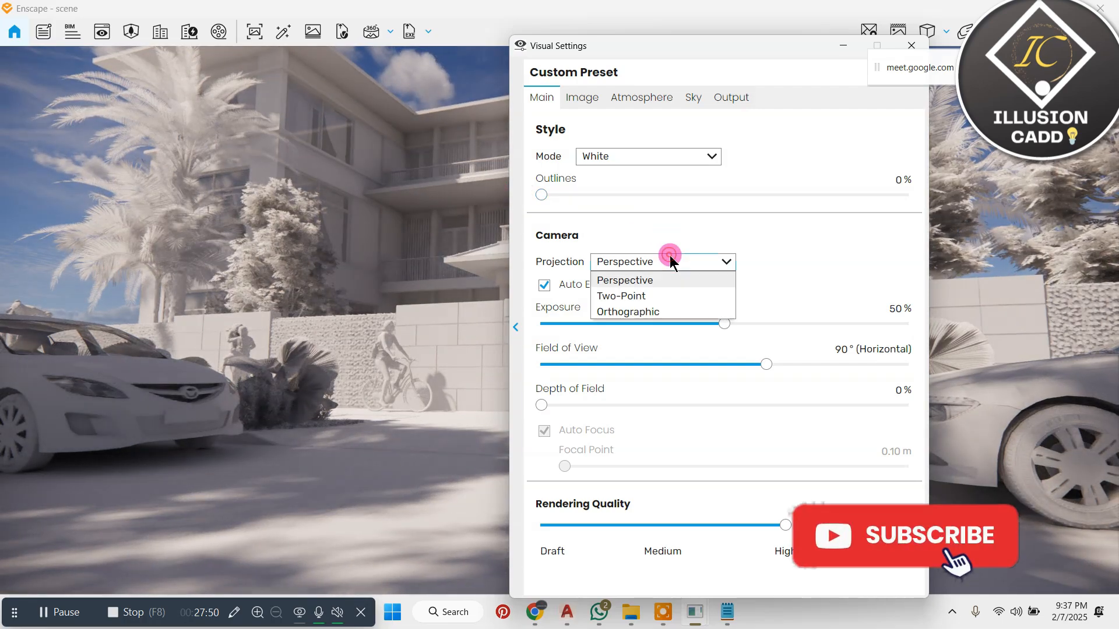
left_click(655, 295)
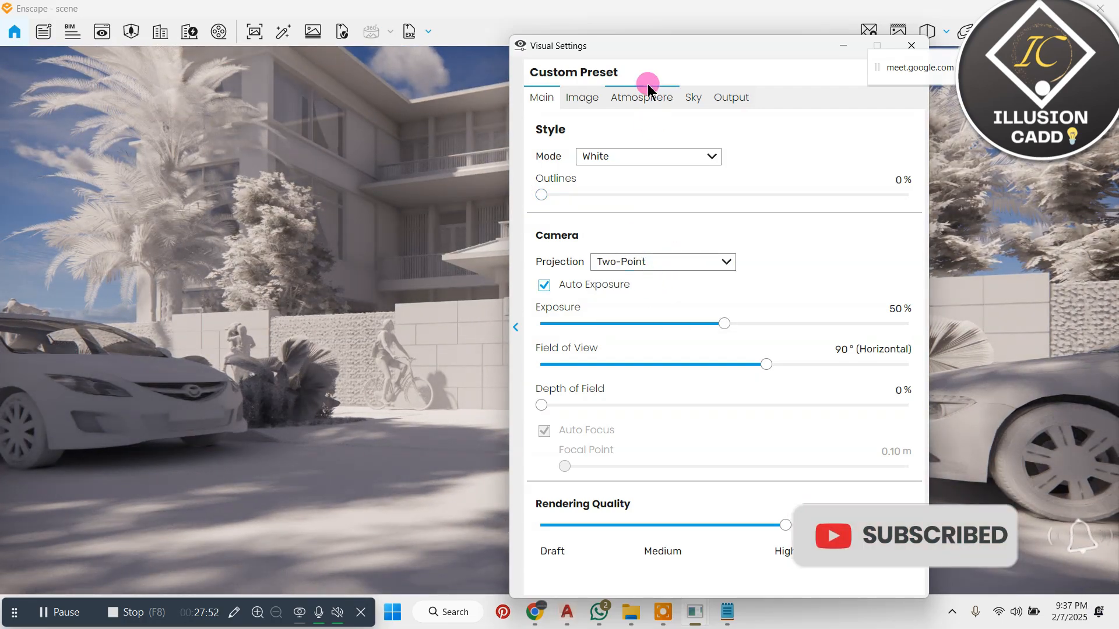
left_click_drag(663, 59, 620, 0)
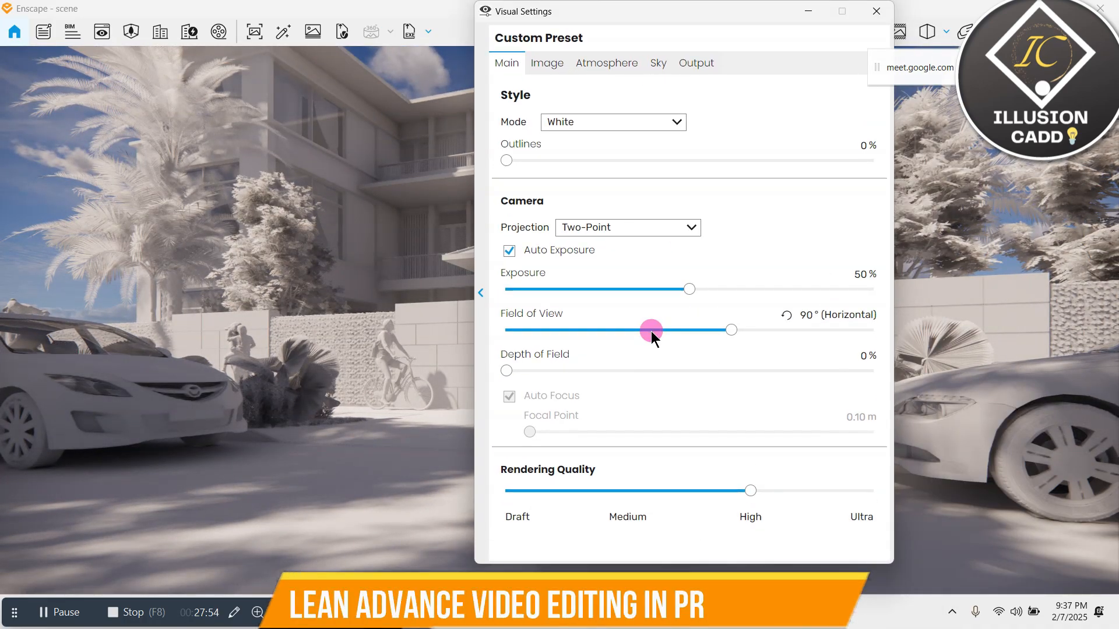
left_click_drag(737, 330, 707, 329)
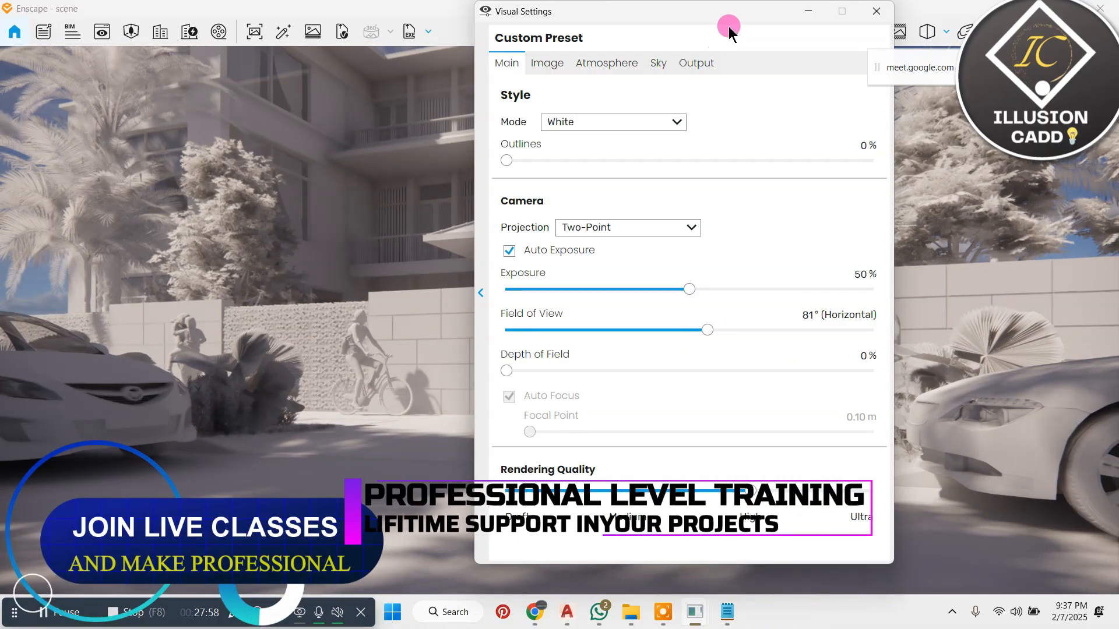
mouse_move(681, 11)
left_mouse_down()
mouse_move(695, 593)
mouse_move(679, 9)
mouse_move(676, 25)
left_mouse_up()
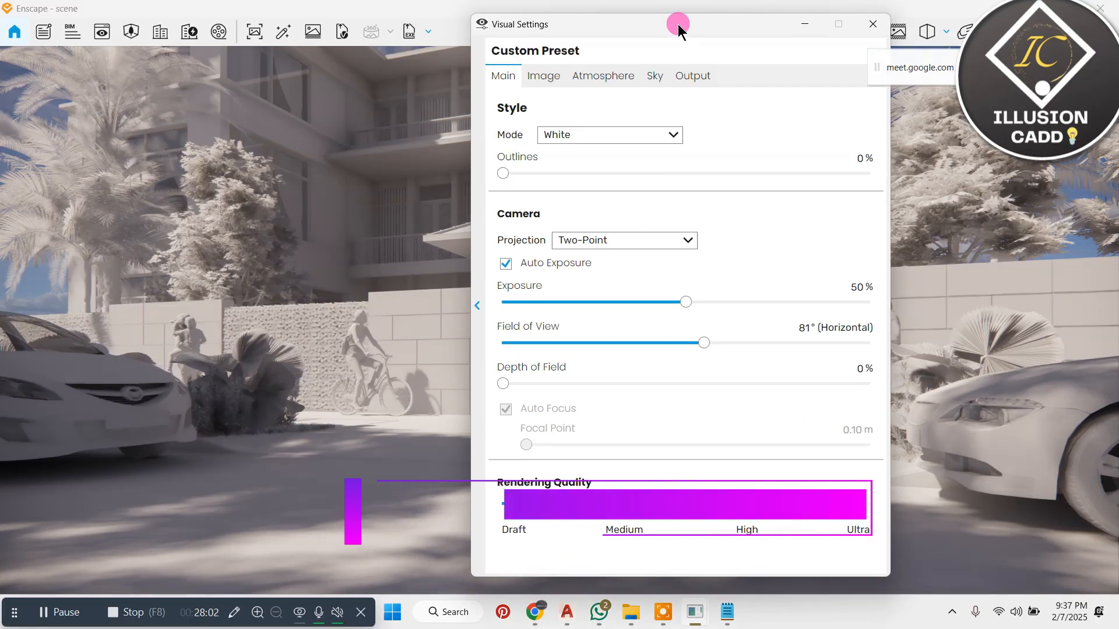
left_click_drag(748, 505, 643, 507)
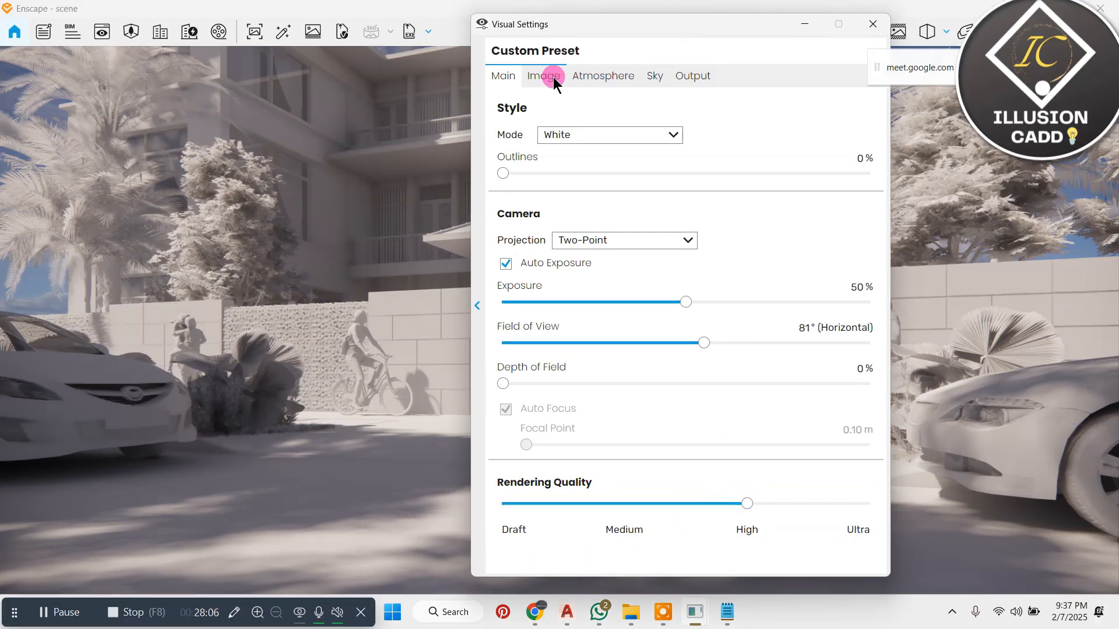
Step: Set the style mode back to None so the scene shows its full materials
left_click(553, 79)
left_click_drag(606, 39, 632, 51)
left_click(529, 162)
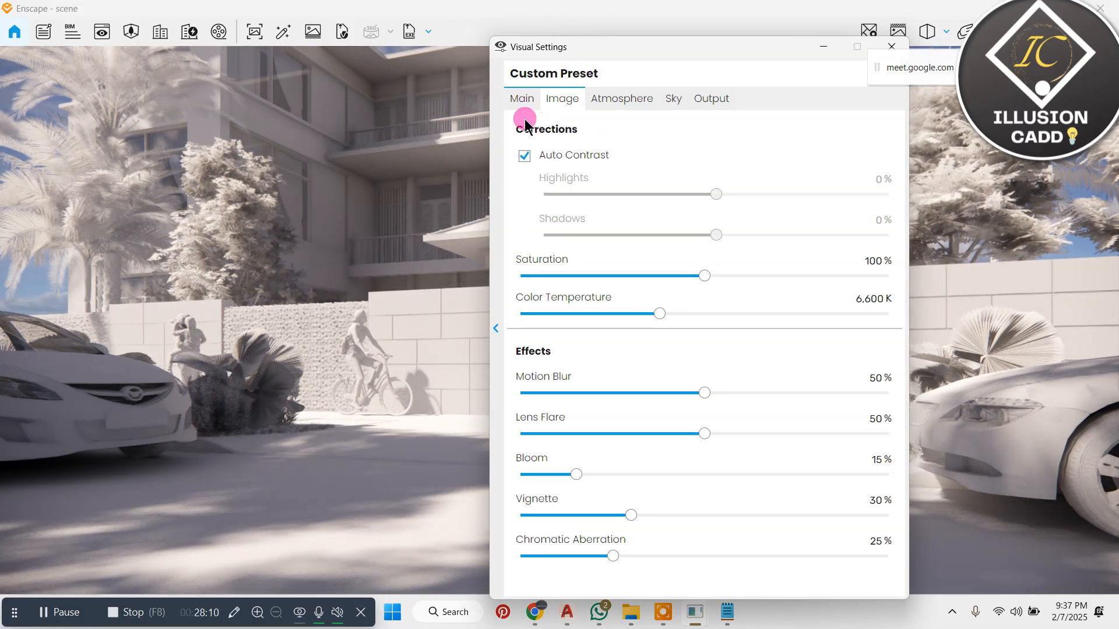
left_click(519, 104)
left_click(587, 159)
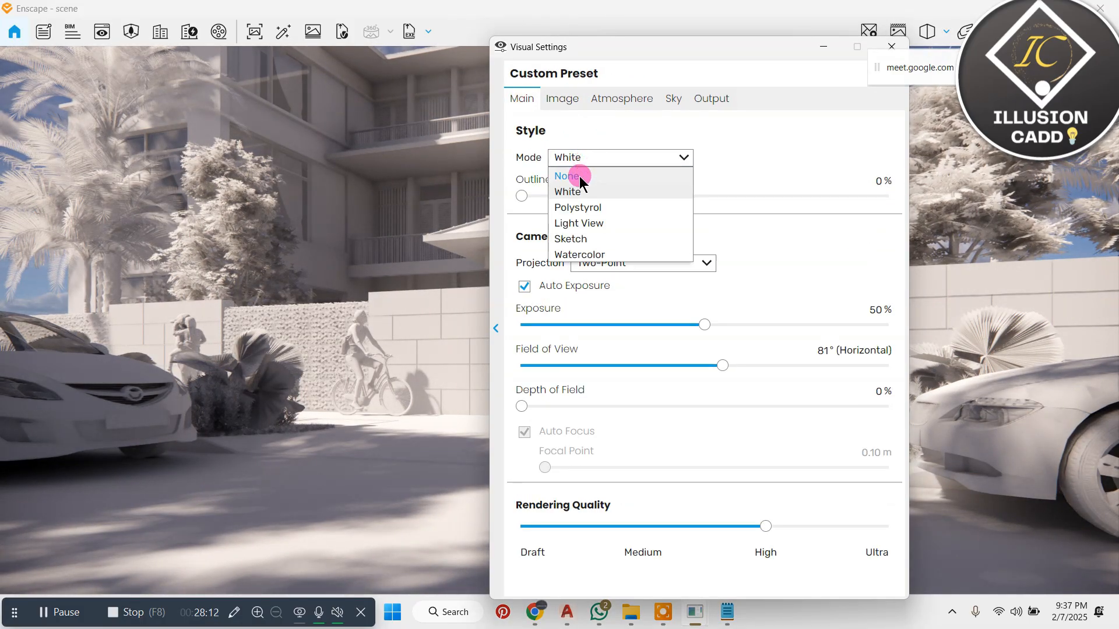
left_click(579, 175)
Step: Turn off Auto Contrast in the image corrections, comparing the view with it on and off
left_click(560, 97)
left_click_drag(594, 49, 701, 54)
left_click(636, 152)
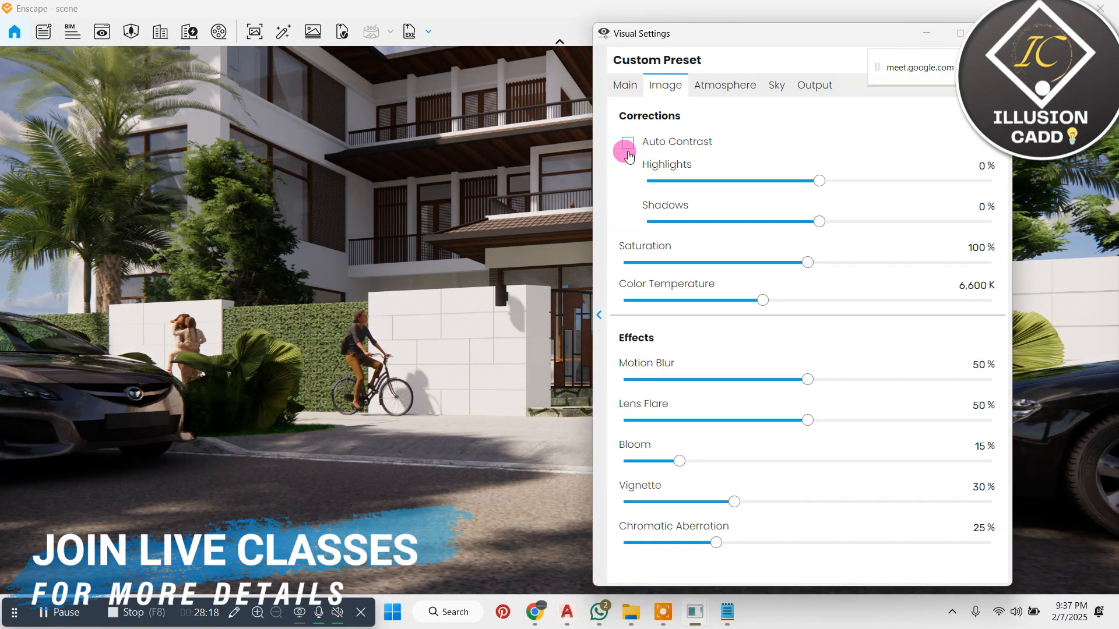
left_click(627, 153)
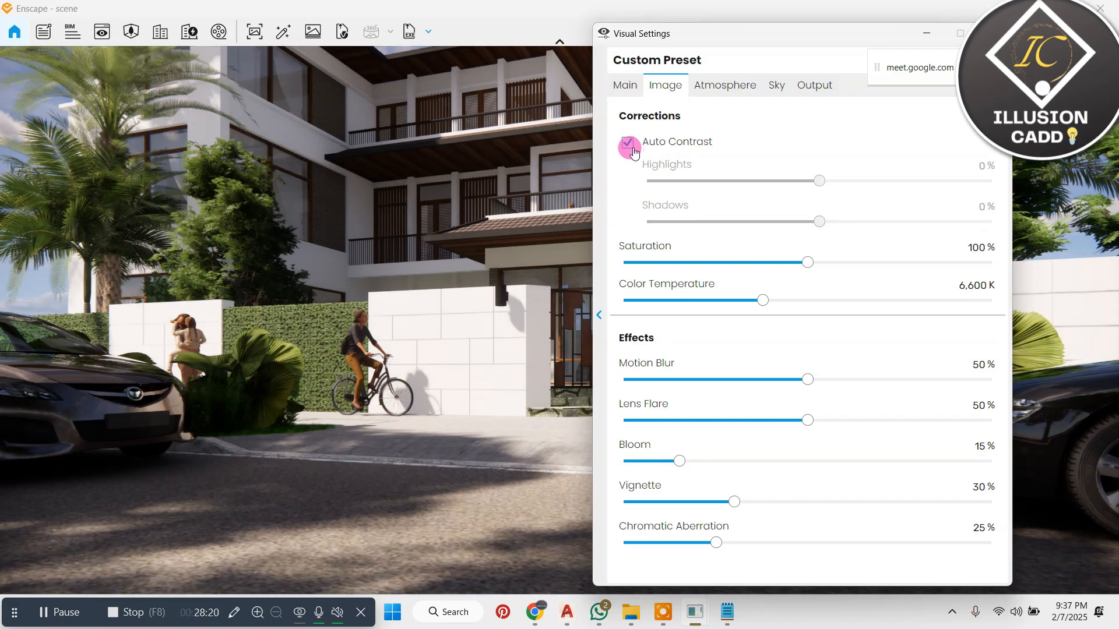
left_click(629, 147)
Step: Set the image corrections to 7% Highlights and -22% Shadows
left_click_drag(754, 39, 789, 23)
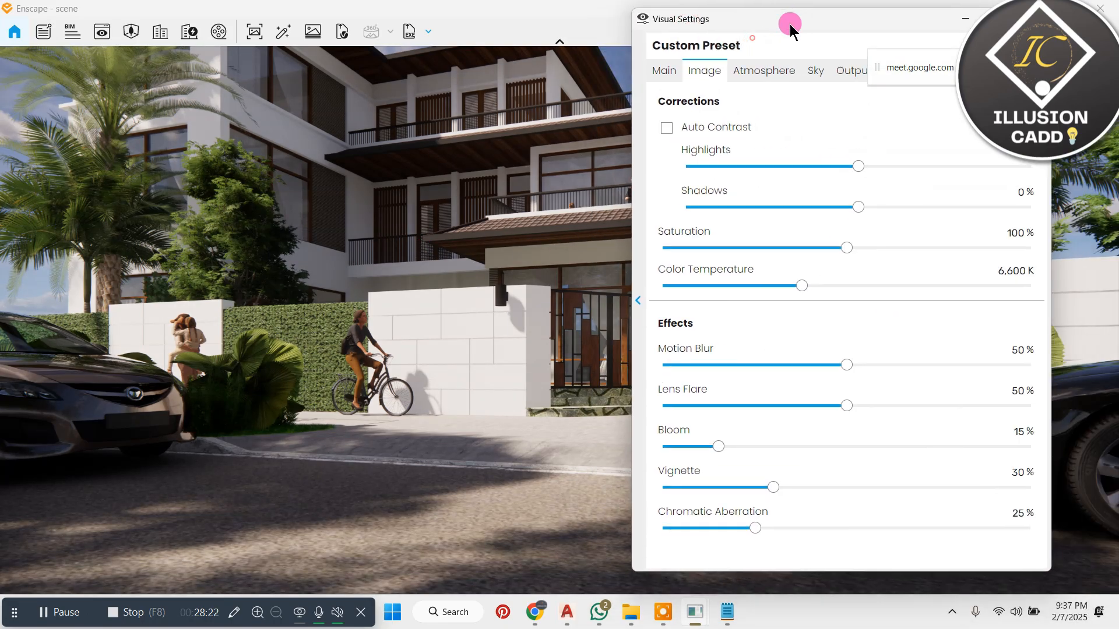
left_click_drag(839, 166, 984, 185)
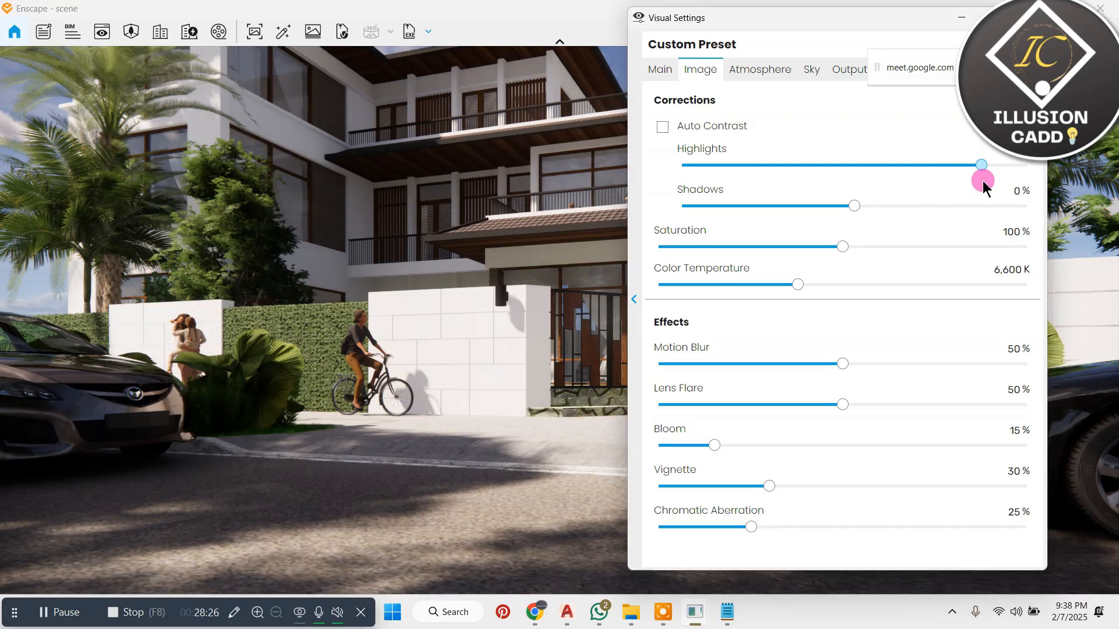
left_click_drag(846, 193, 811, 197)
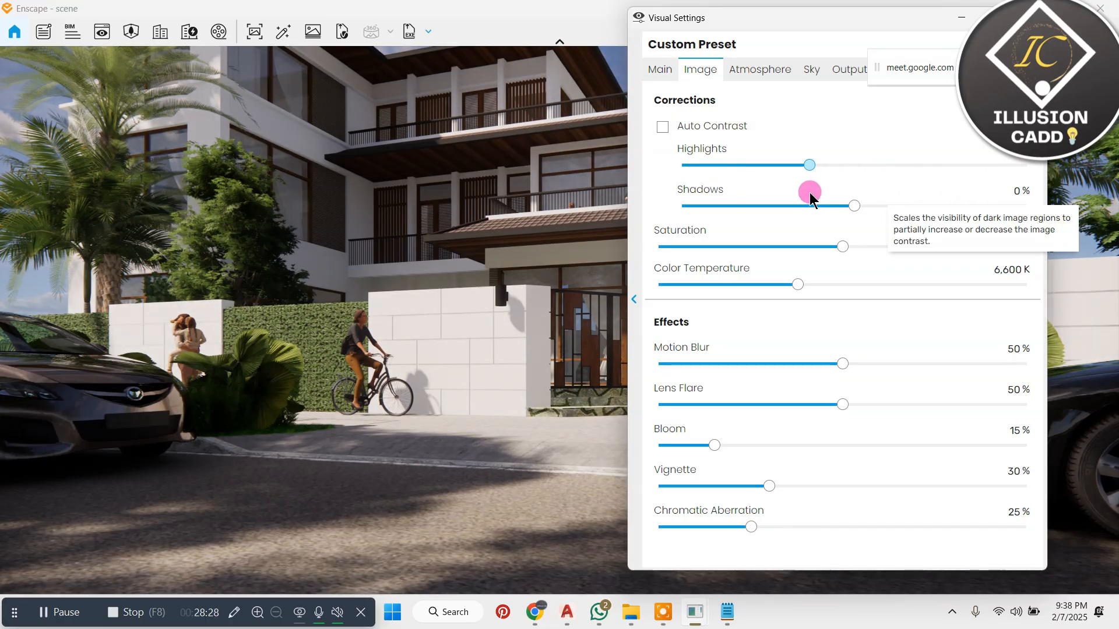
left_click_drag(815, 18, 723, 80)
left_click_drag(720, 232, 661, 279)
left_click_drag(670, 80, 404, 195)
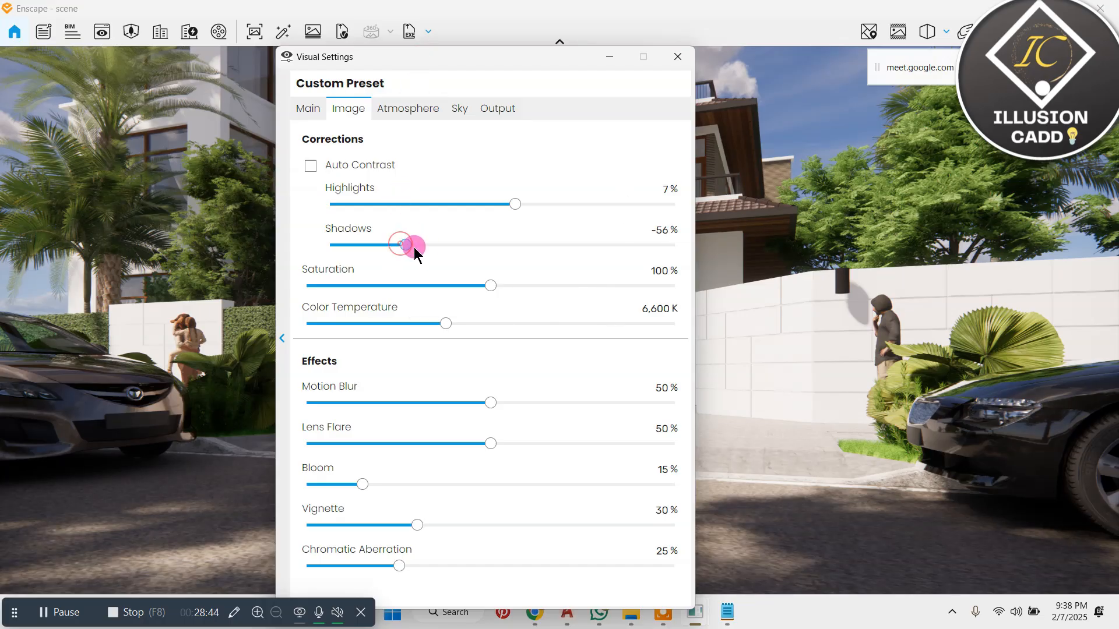
left_click_drag(465, 252, 473, 249)
Step: Try very high color temperatures for the image, then settle on 9,024 K
left_click_drag(467, 49, 783, 17)
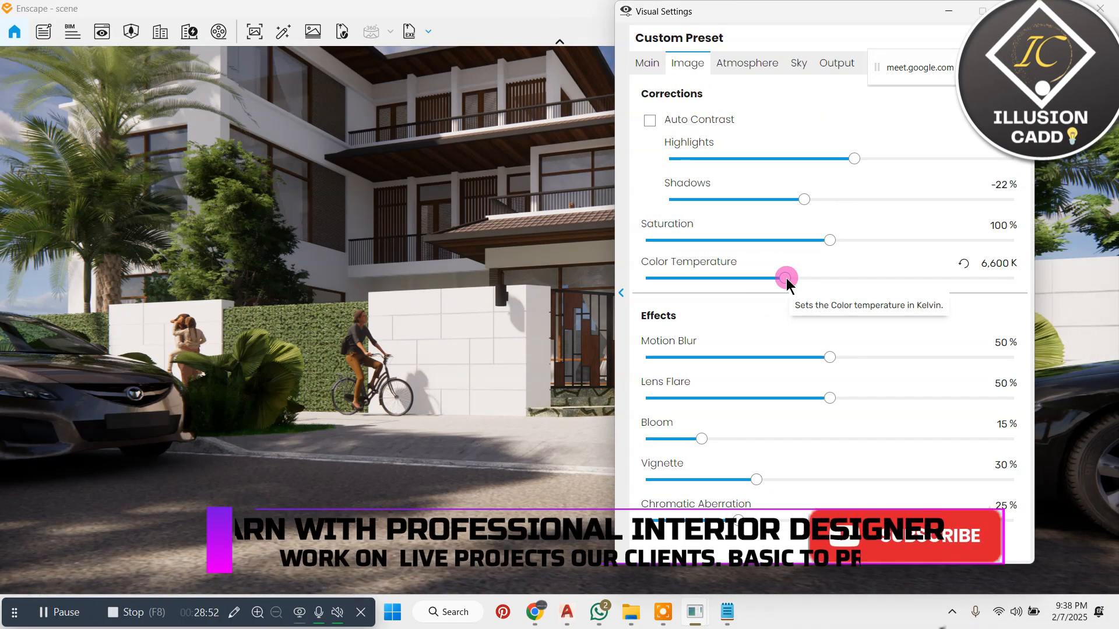
left_click_drag(786, 279, 996, 285)
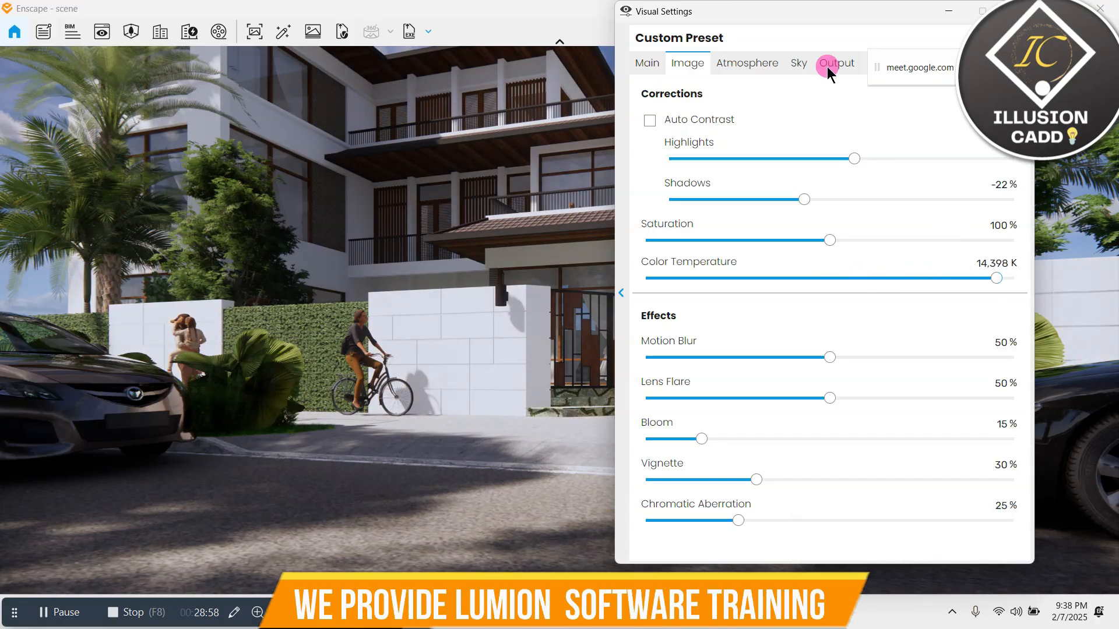
left_click_drag(806, 21, 735, 14)
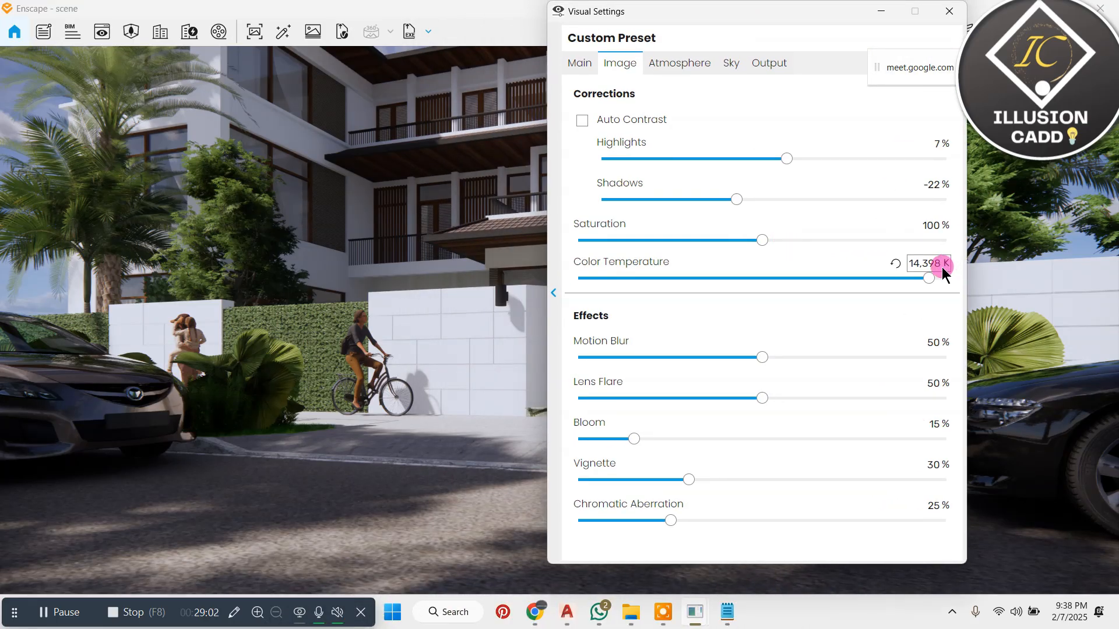
left_click_drag(943, 278, 968, 285)
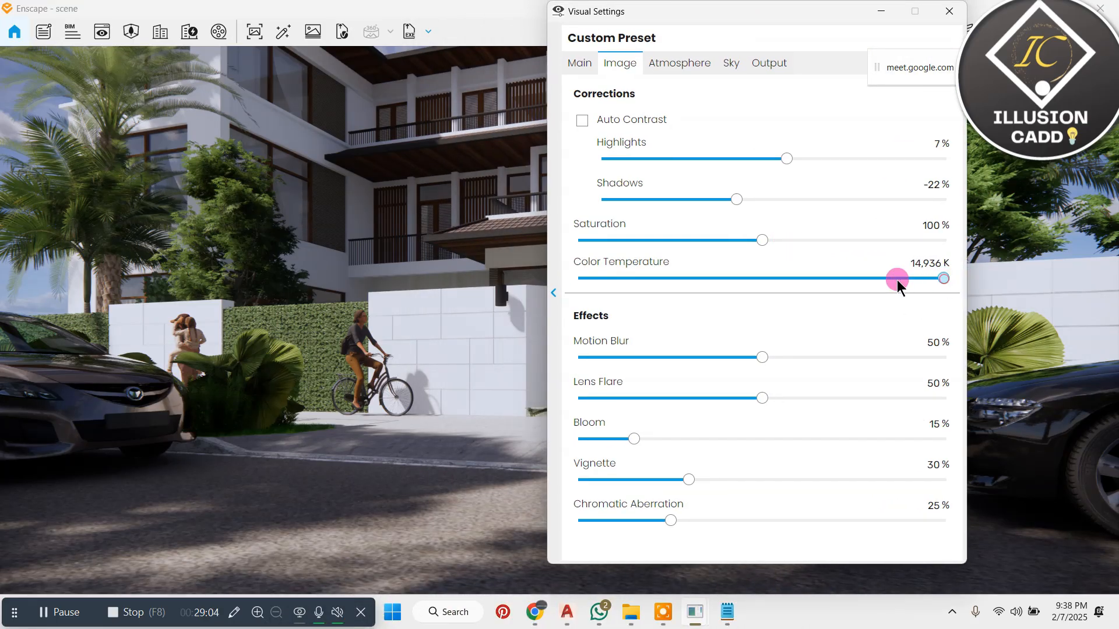
left_click_drag(897, 283, 716, 285)
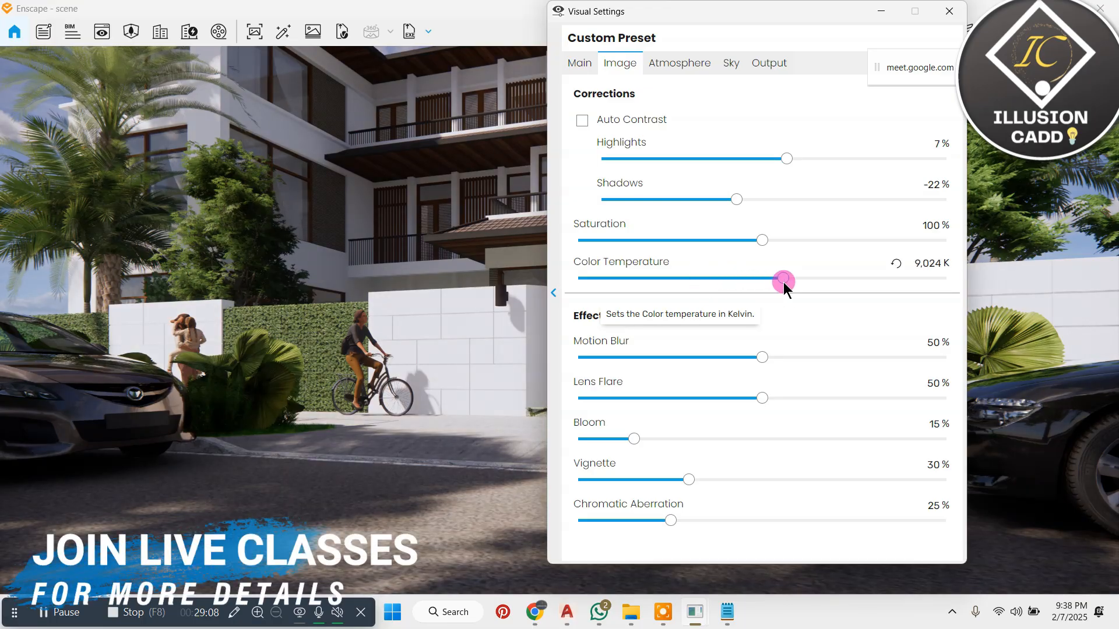
Step: Adjust the image effects to 50% Motion Blur, 0% Lens Flare, 0% Bloom and 31% Vignette
left_click_drag(759, 360, 857, 362)
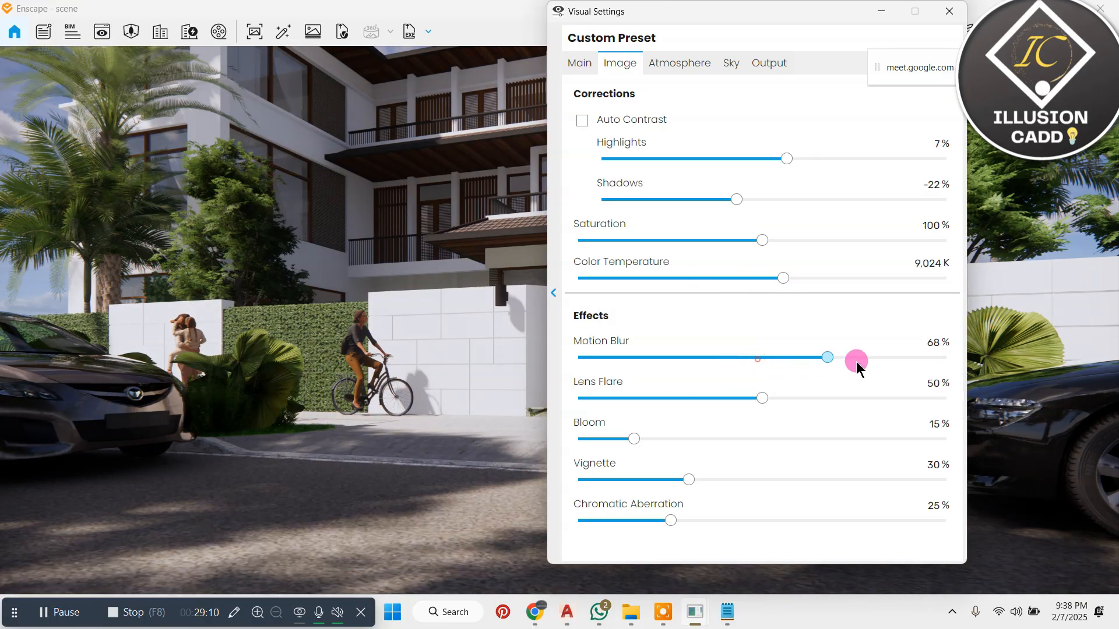
left_click_drag(700, 17, 743, 22)
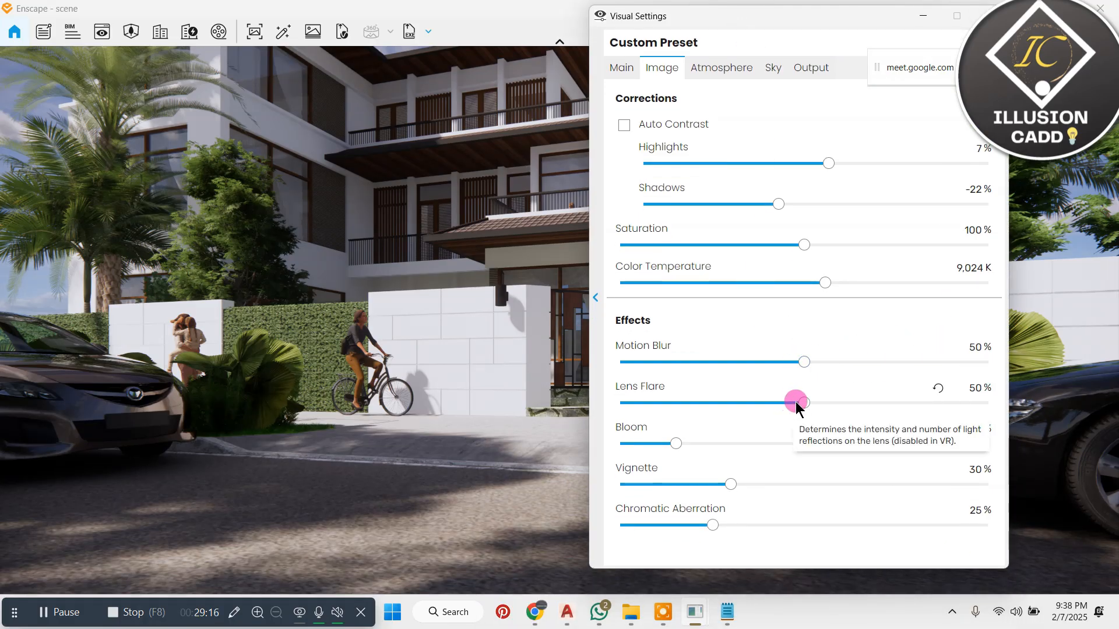
left_click_drag(797, 402, 1082, 395)
left_click_drag(768, 30, 843, 48)
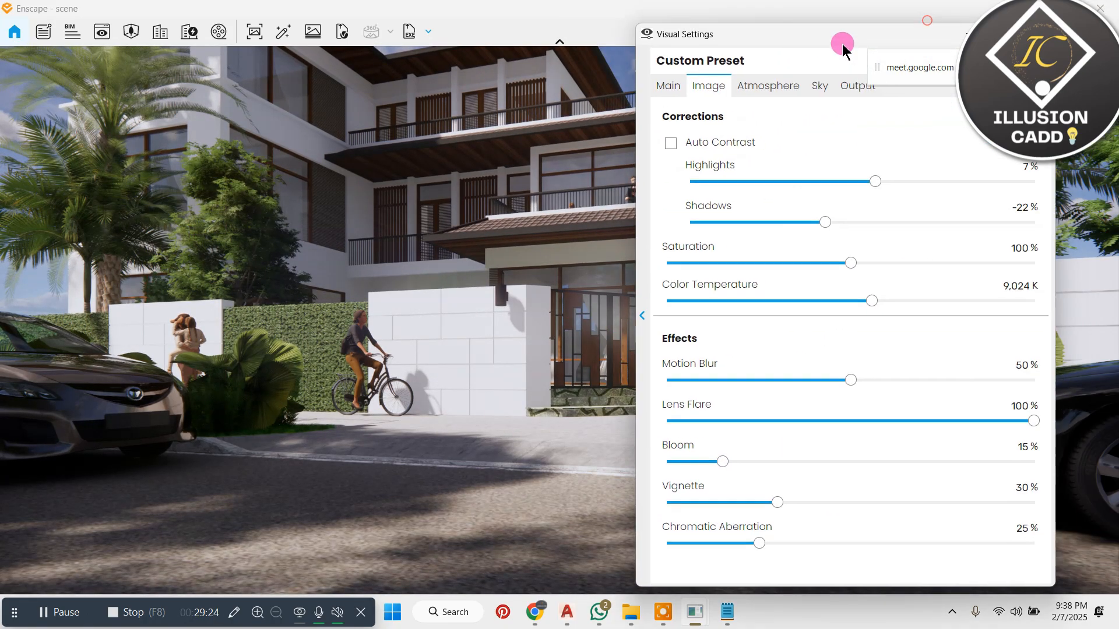
left_click_drag(1030, 435, 622, 441)
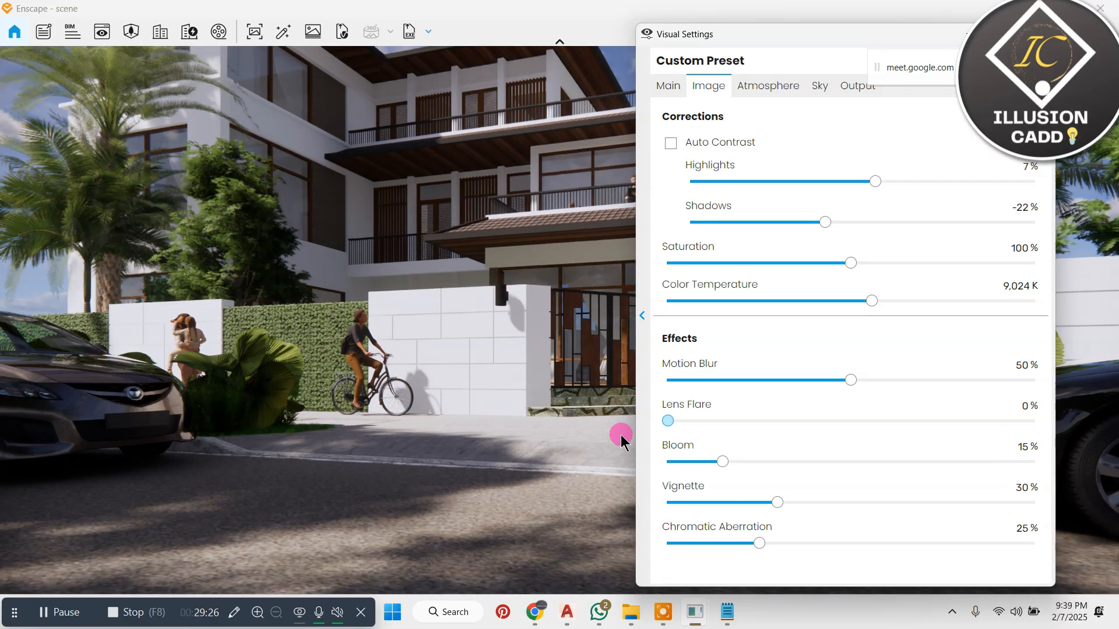
left_click_drag(703, 471, 662, 458)
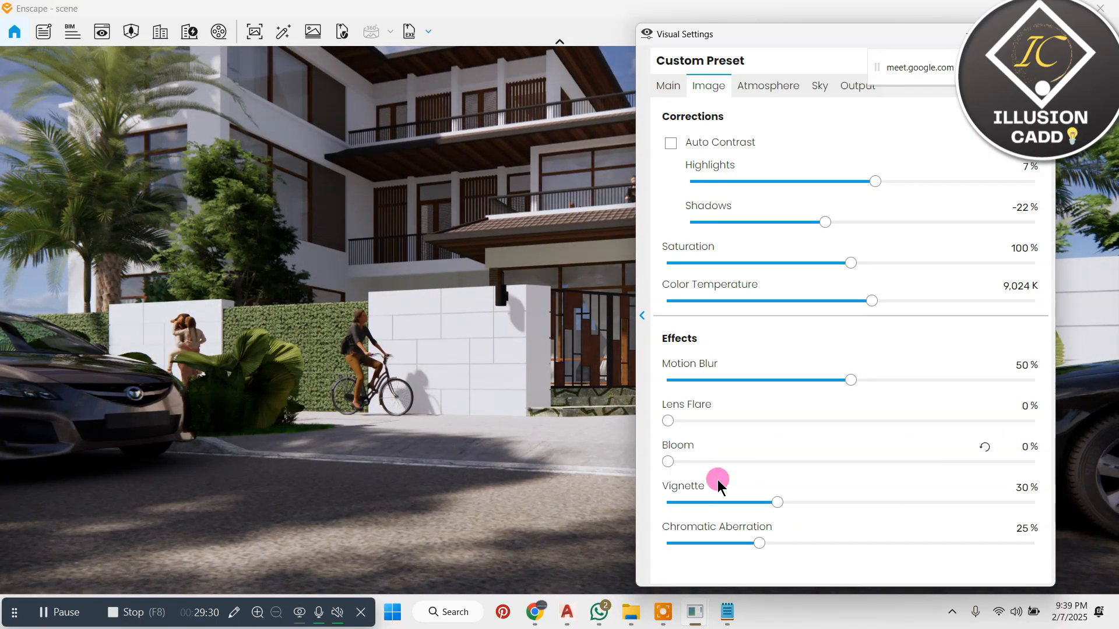
mouse_move(779, 509)
left_mouse_down()
mouse_move(880, 500)
mouse_move(619, 489)
mouse_move(781, 500)
left_mouse_up()
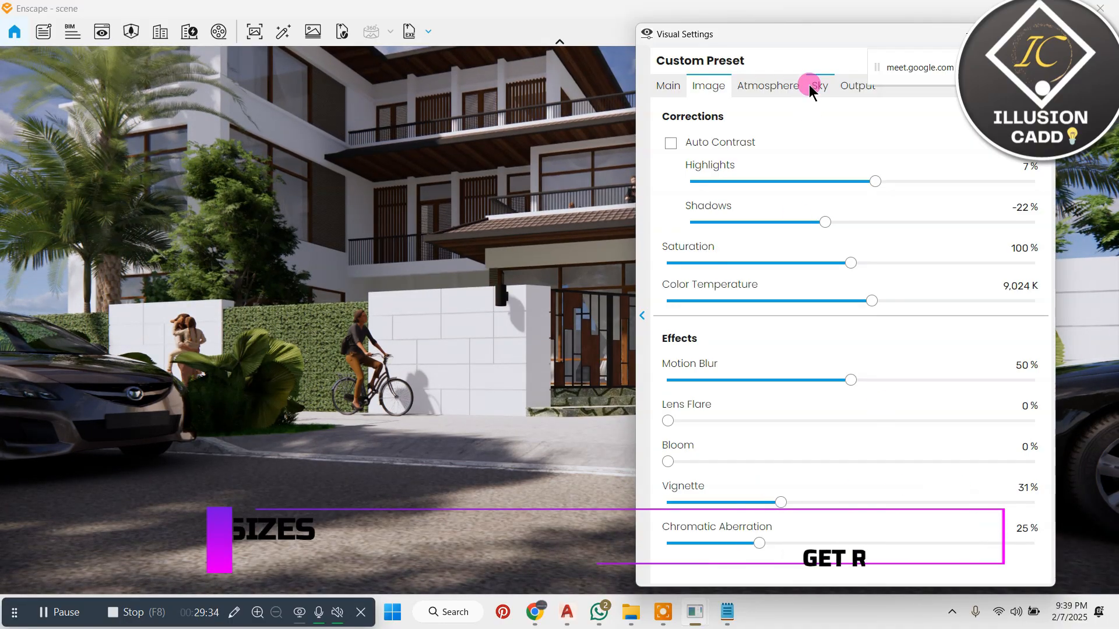
Step: Set the atmosphere fog to 19% Intensity and 1 m Height
left_click(777, 81)
left_click_drag(770, 44, 515, 94)
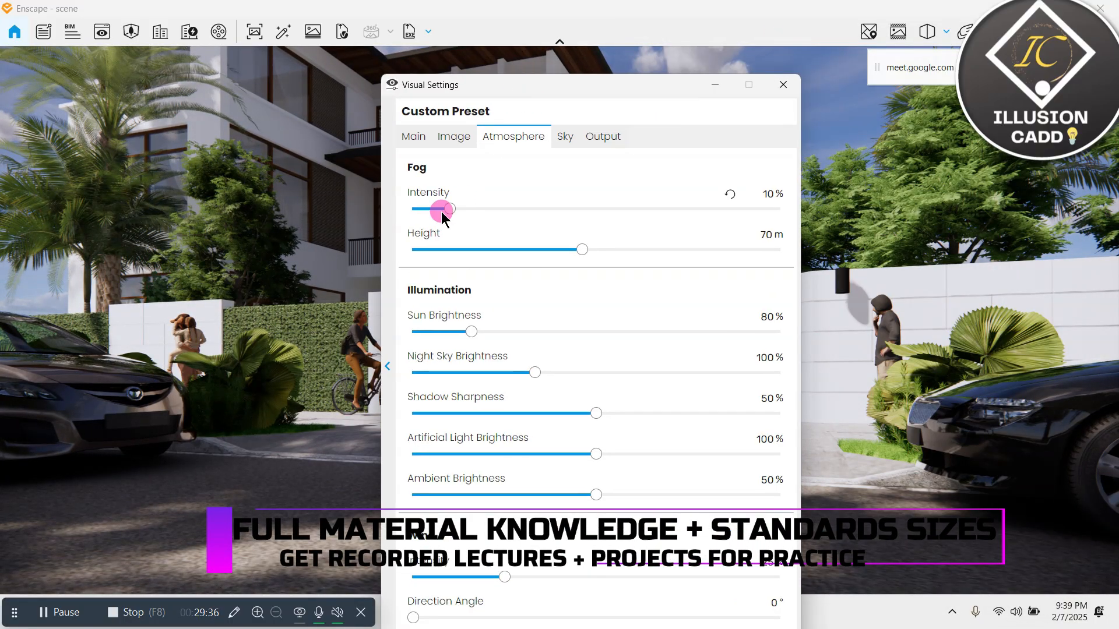
left_click_drag(448, 205, 459, 207)
left_click_drag(570, 87, 301, 66)
mouse_move(178, 186)
left_mouse_down()
mouse_move(417, 188)
mouse_move(122, 180)
mouse_move(386, 190)
mouse_move(178, 188)
left_mouse_up()
left_click_drag(307, 230, 142, 233)
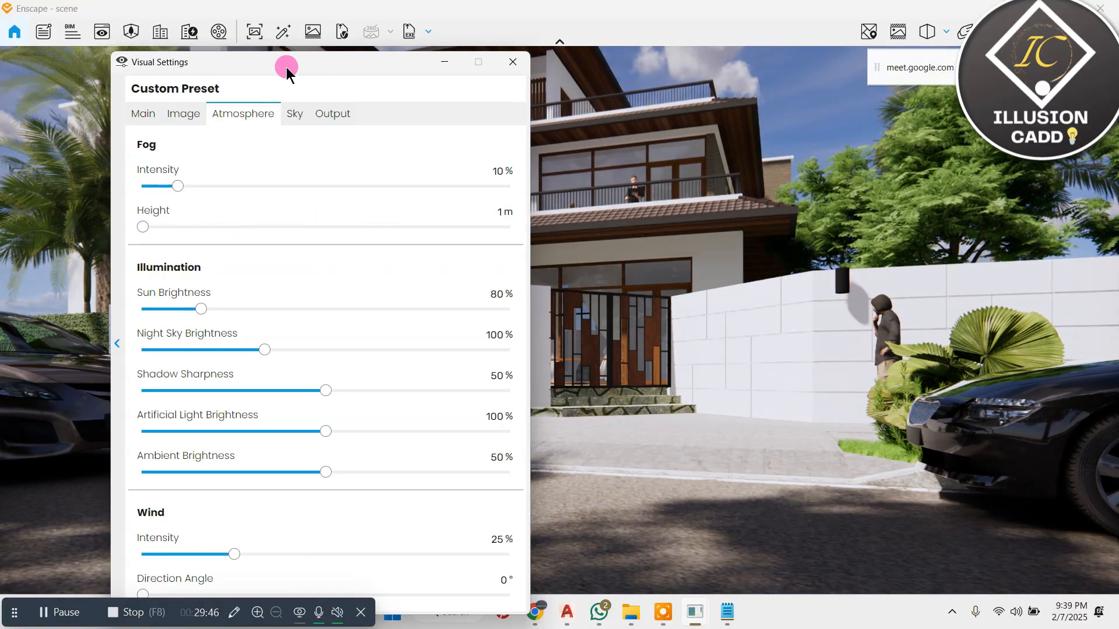
left_click_drag(286, 69, 361, 64)
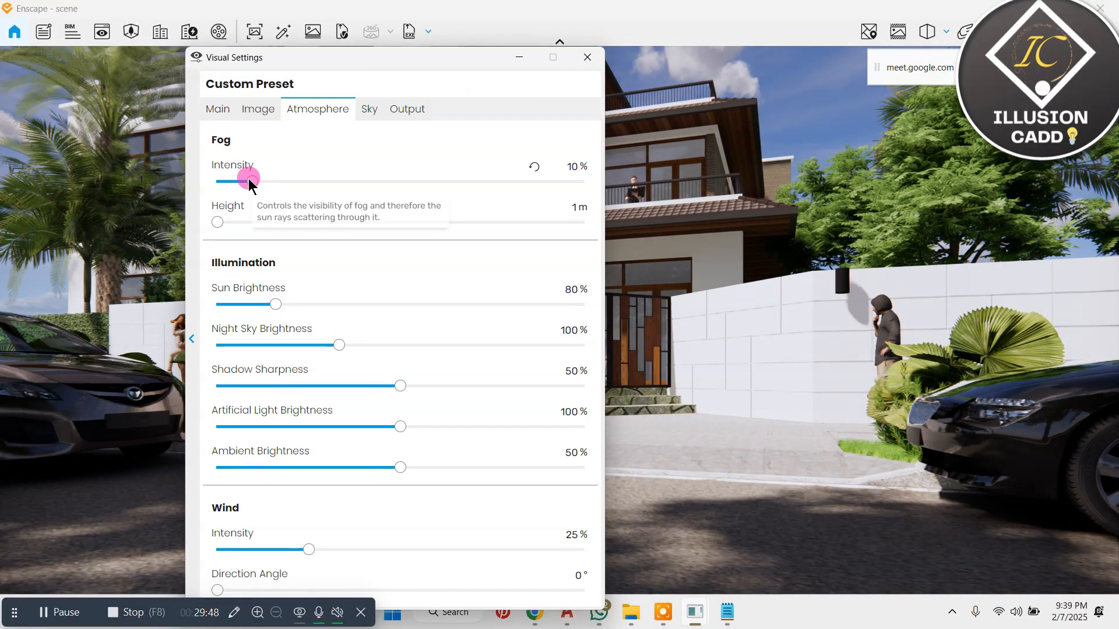
left_click_drag(248, 179, 288, 190)
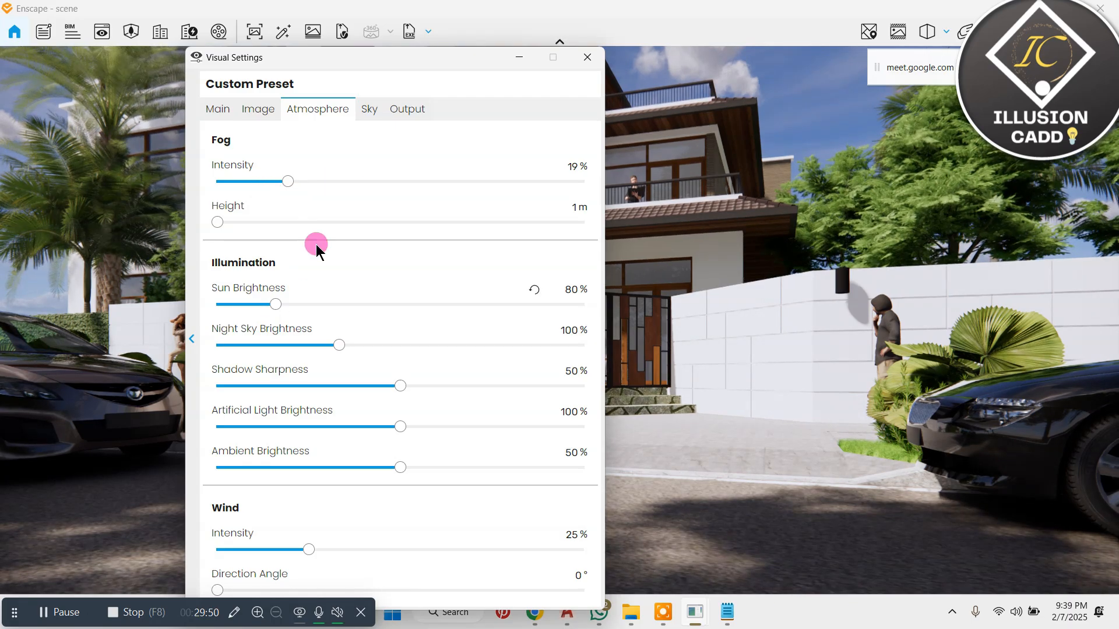
Step: Try several low Sun Brightness values in the illumination settings, then settle on 26%
left_click_drag(482, 58, 733, 26)
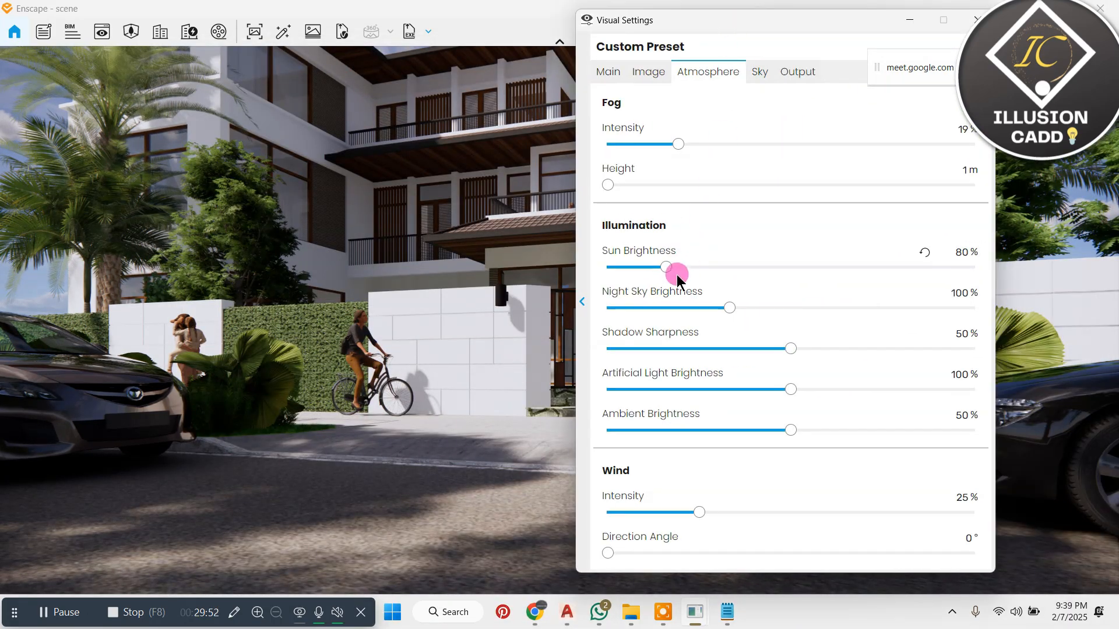
left_click_drag(663, 268, 617, 268)
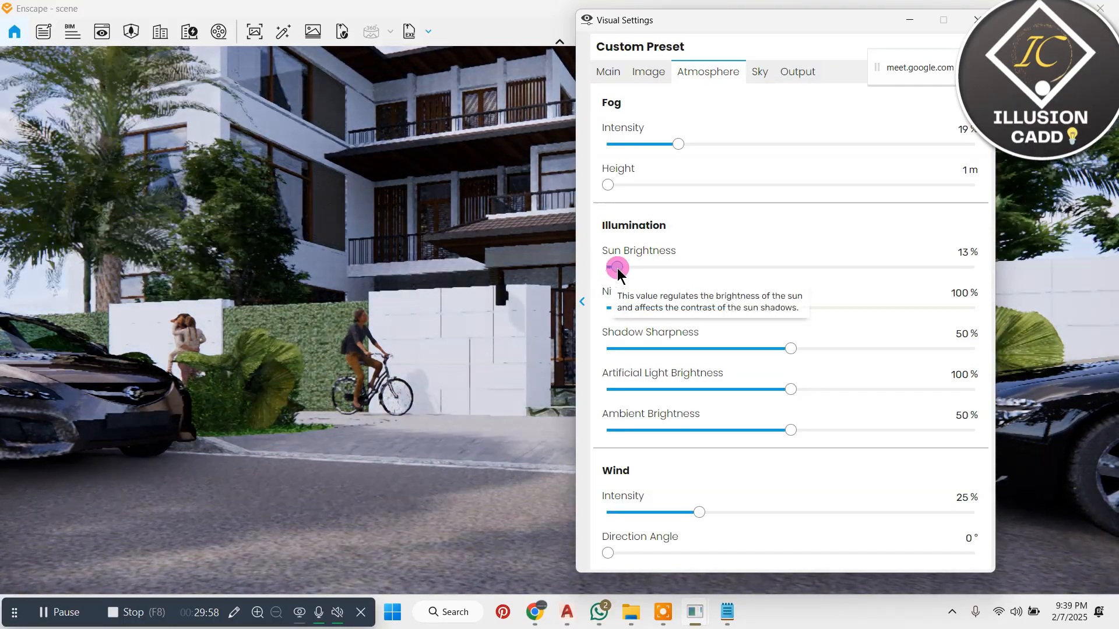
left_click_drag(705, 30, 673, 42)
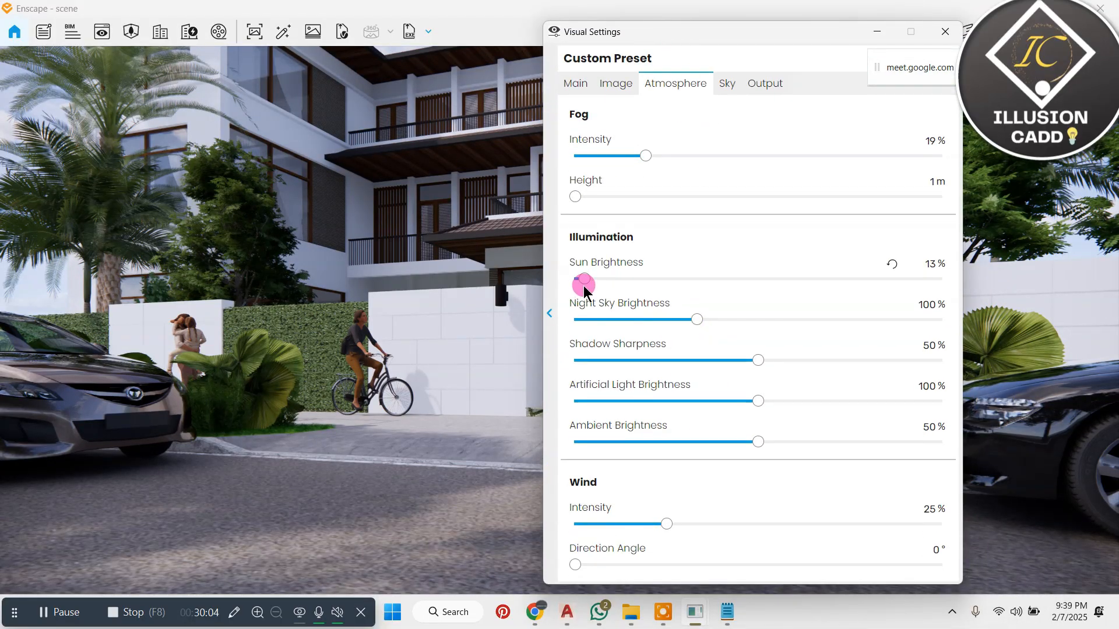
left_click_drag(585, 281, 592, 281)
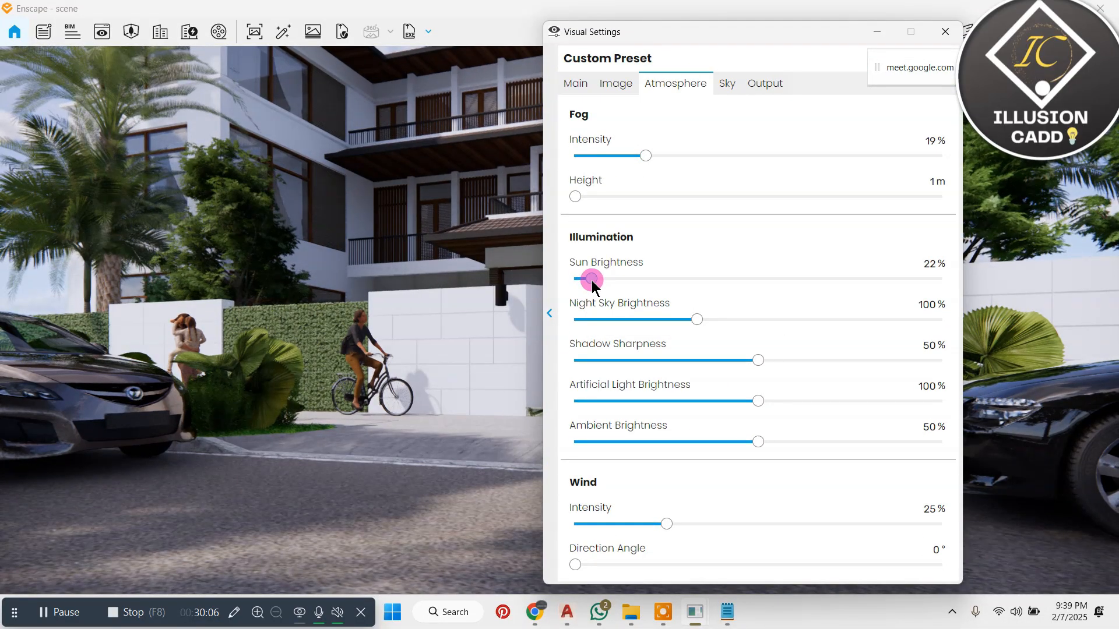
left_click_drag(663, 35, 735, 26)
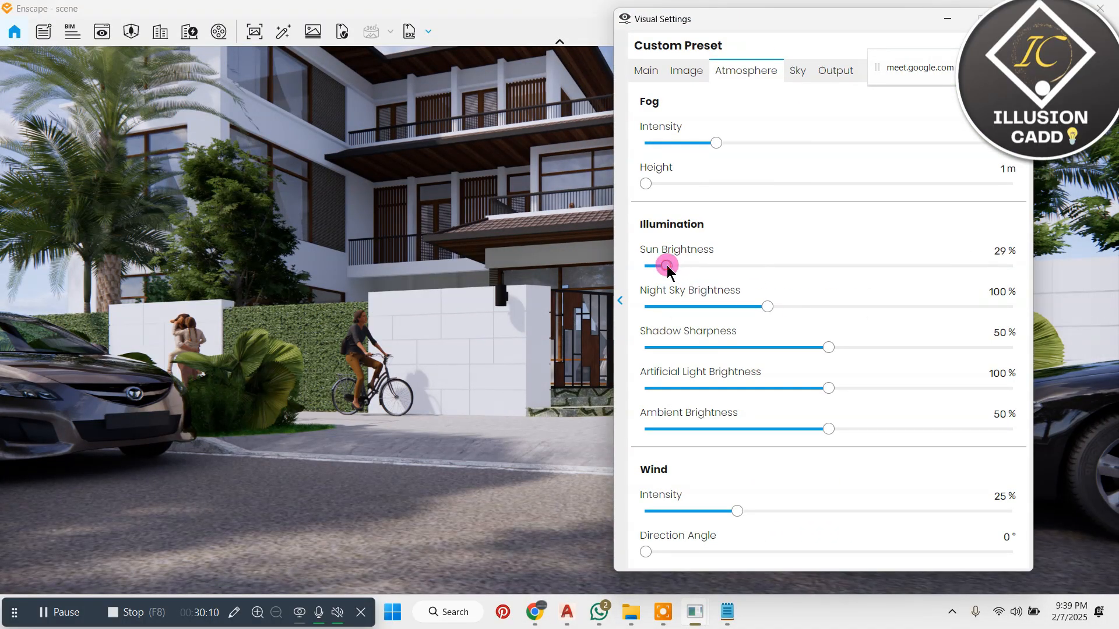
mouse_move(668, 270)
left_mouse_down()
mouse_move(681, 272)
mouse_move(666, 272)
left_mouse_up()
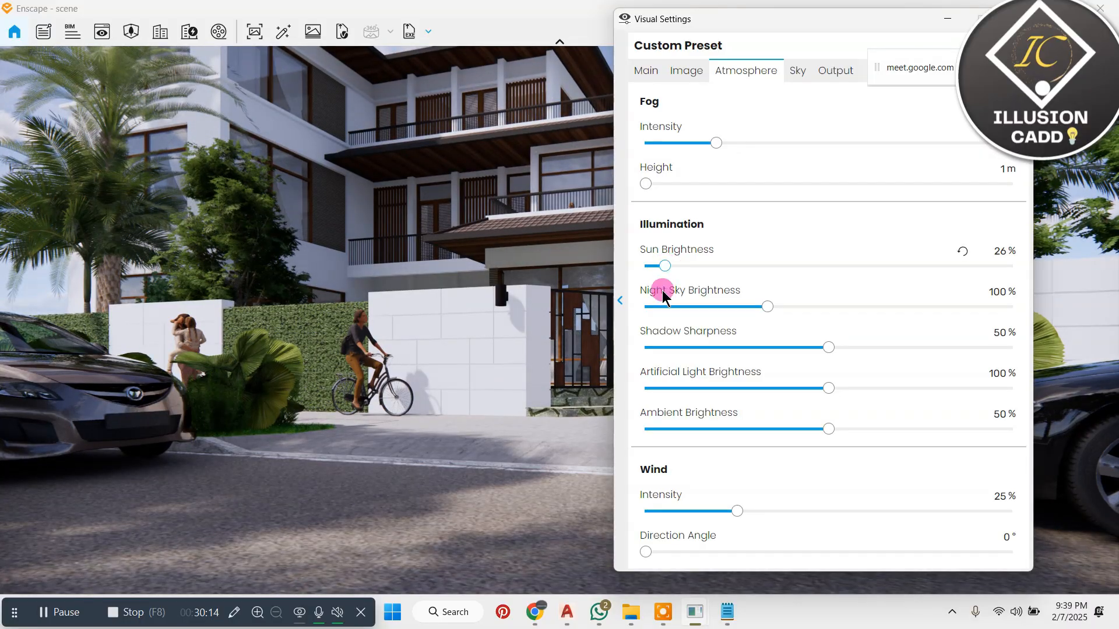
Step: Set Night Sky Brightness to 10% and Shadow Sharpness to 89% in the illumination settings
left_click_drag(767, 309, 658, 319)
left_click_drag(833, 349, 973, 353)
mouse_move(710, 22)
left_mouse_down()
mouse_move(845, 30)
mouse_move(763, 34)
left_mouse_up()
left_click(457, 391)
left_click(235, 612)
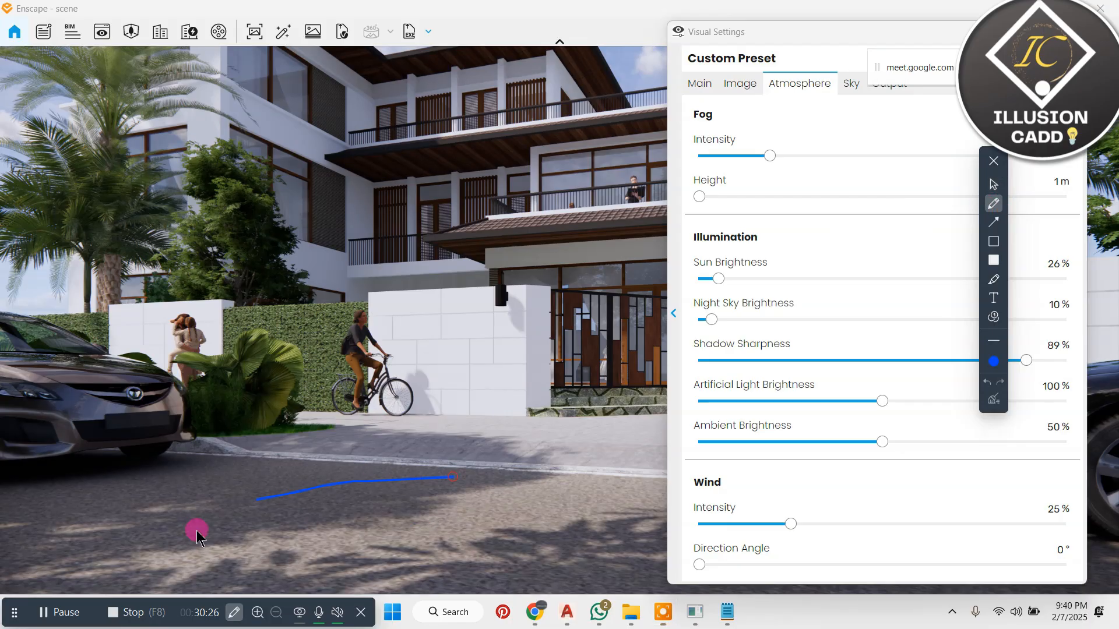
mouse_move(457, 477)
left_mouse_down()
mouse_move(670, 513)
mouse_move(582, 582)
mouse_move(408, 597)
mouse_move(388, 586)
left_mouse_up()
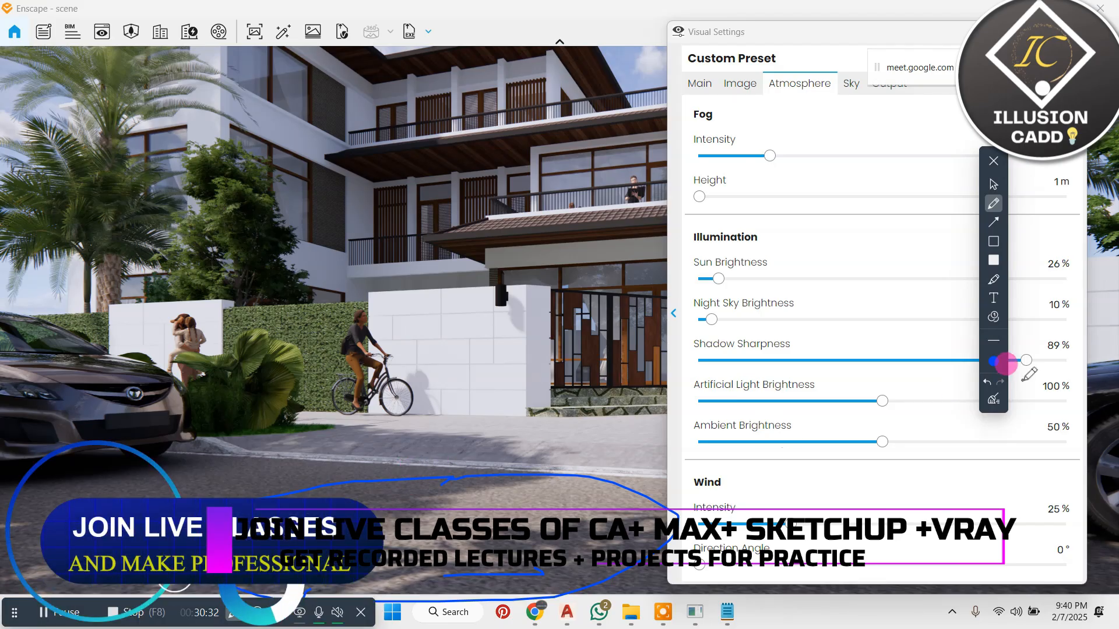
left_click(993, 399)
left_click(998, 160)
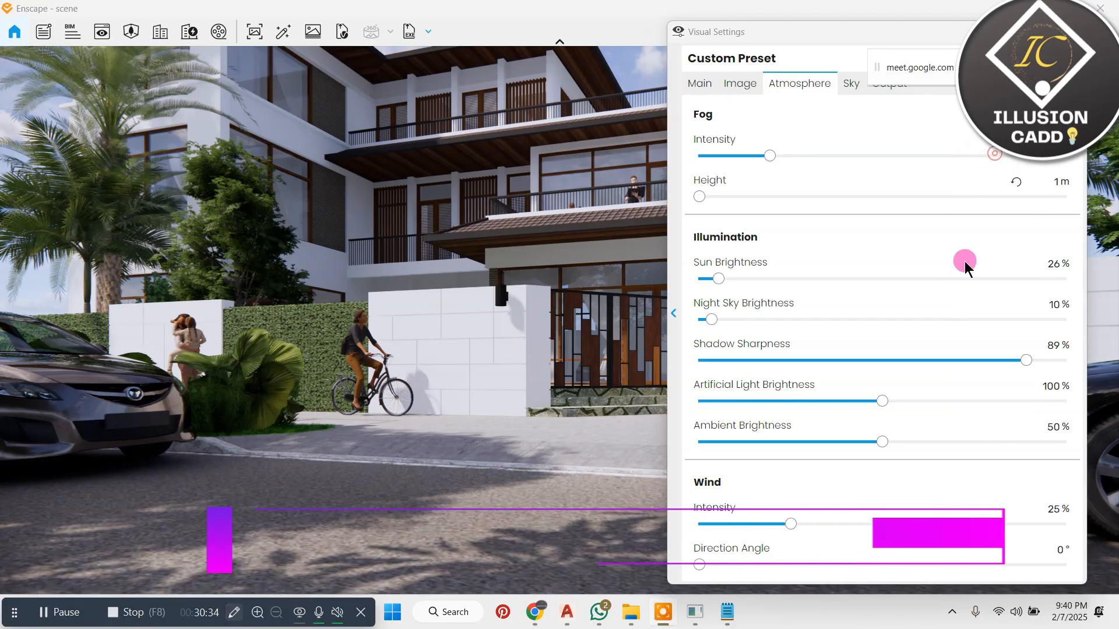
Step: Set the illumination to 69% Shadow Sharpness, 200% Artificial Light Brightness and 100% Ambient Brightness
mouse_move(1020, 360)
left_mouse_down()
mouse_move(510, 383)
mouse_move(1083, 402)
mouse_move(781, 397)
mouse_move(716, 408)
mouse_move(810, 411)
left_mouse_up()
left_click_drag(805, 361, 948, 358)
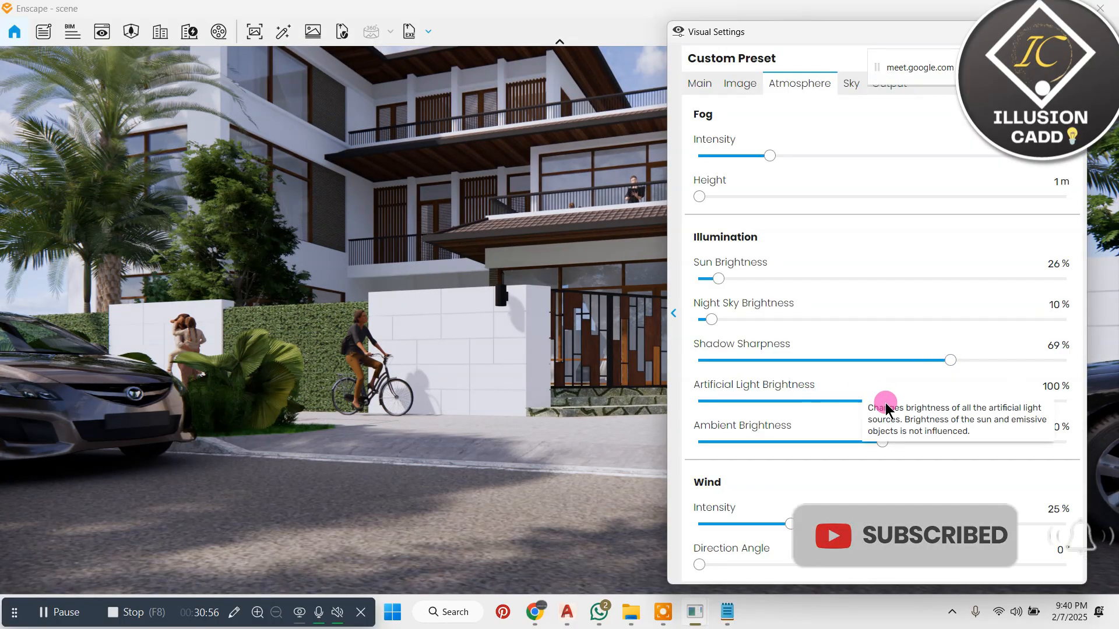
left_click_drag(886, 406, 1111, 405)
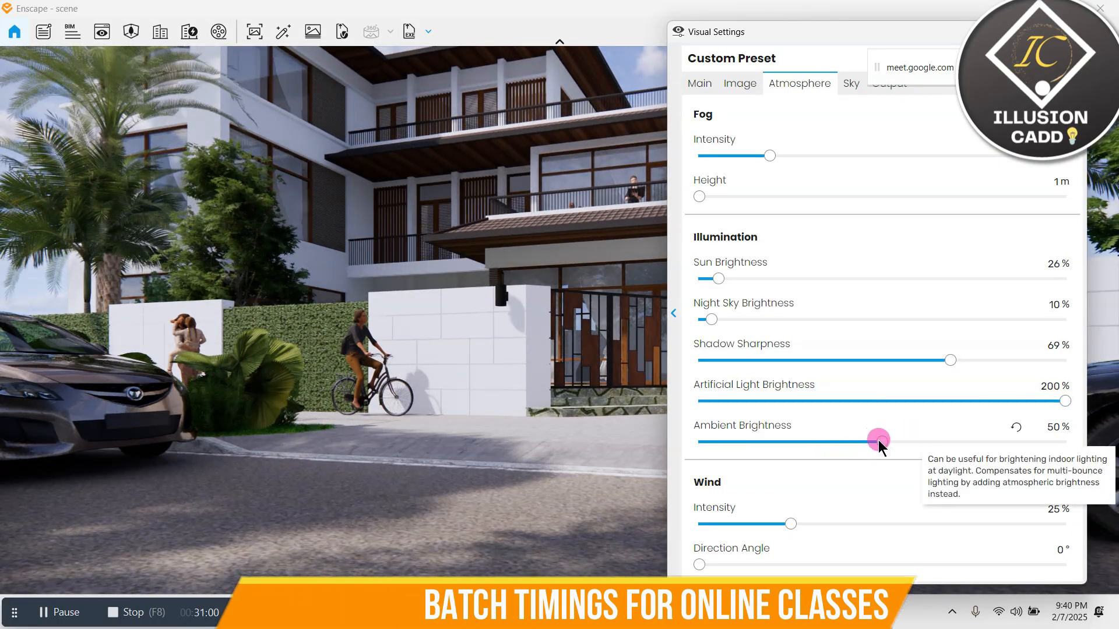
left_click_drag(880, 446, 1111, 449)
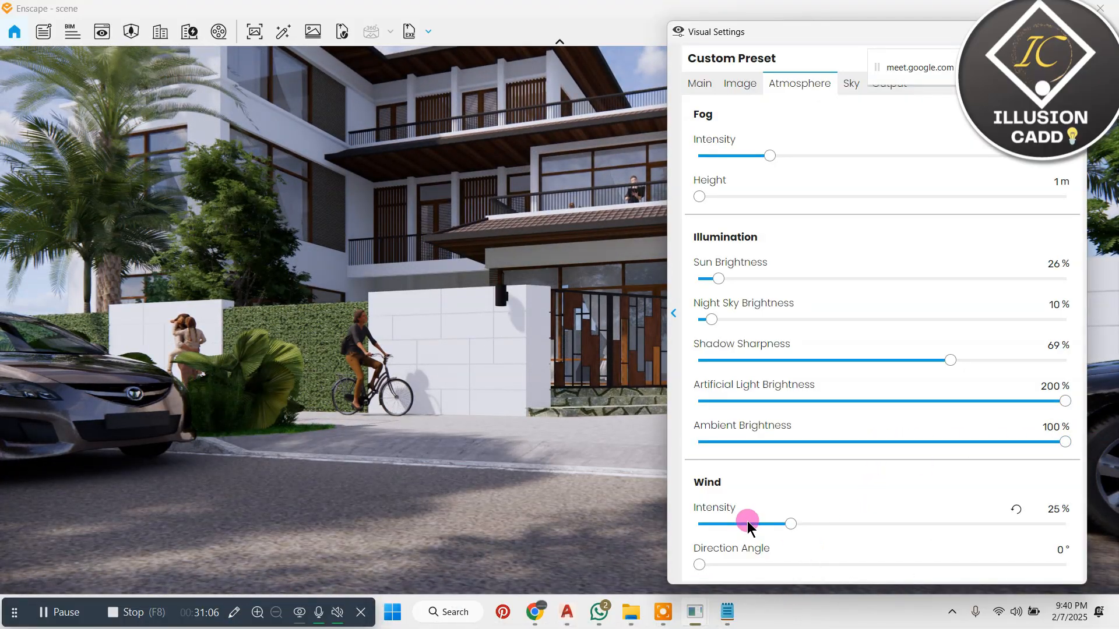
Step: Set the wind to 31% Intensity and a Direction Angle of 234°
mouse_move(790, 524)
left_mouse_down()
mouse_move(964, 525)
mouse_move(812, 522)
left_mouse_up()
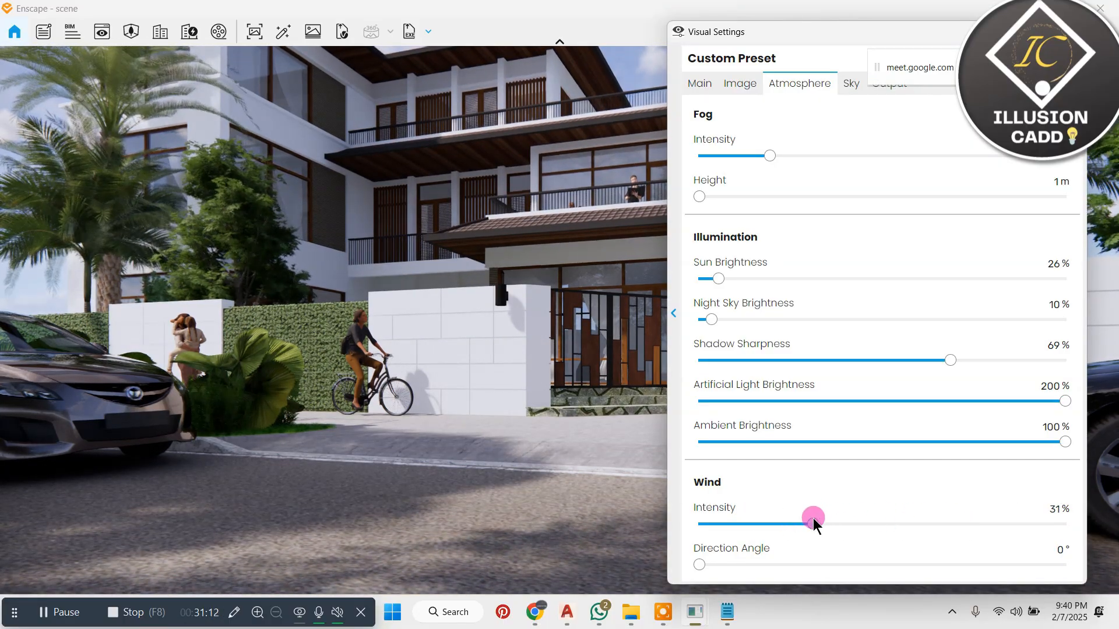
left_click_drag(700, 564, 937, 554)
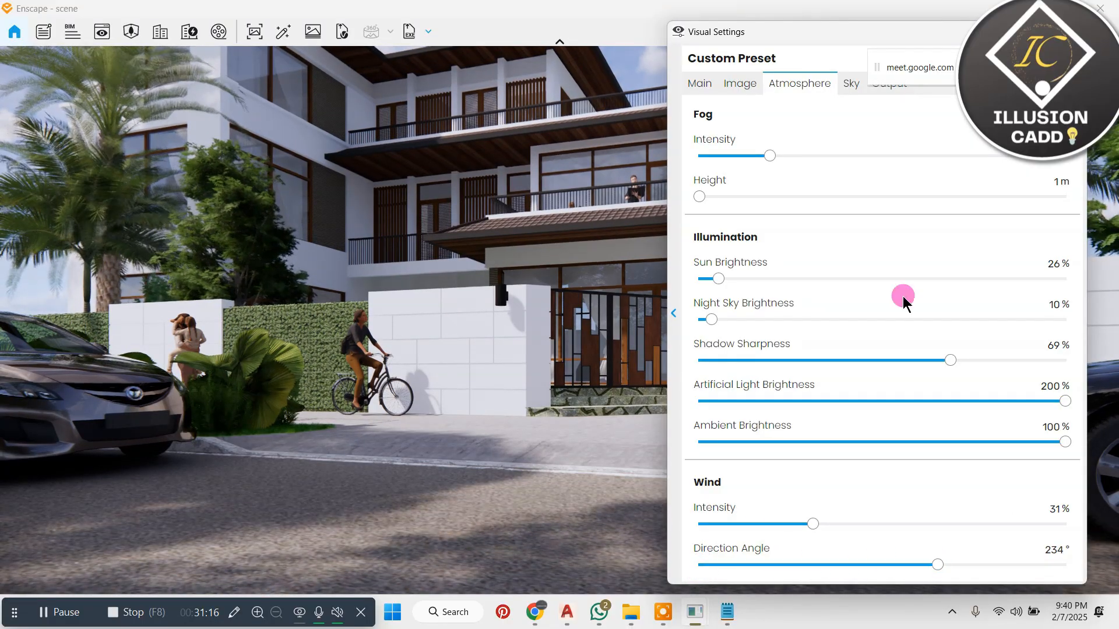
Step: Check the horizon source options in the sky settings, keeping White Ground
left_click_drag(832, 39, 790, 146)
left_click(687, 322)
left_click(720, 275)
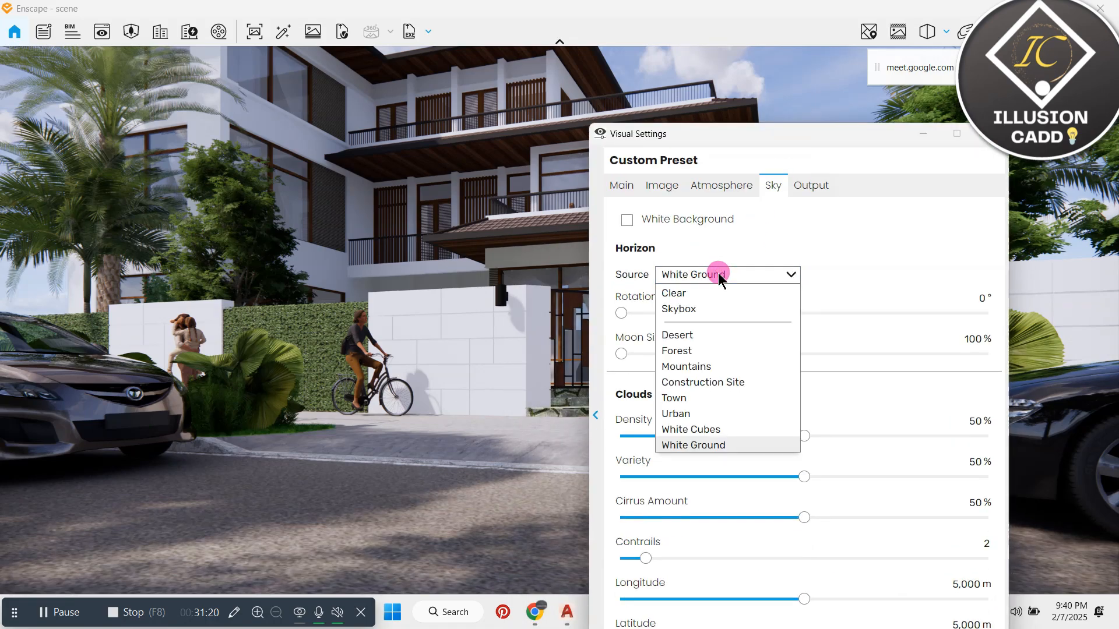
left_click(720, 277)
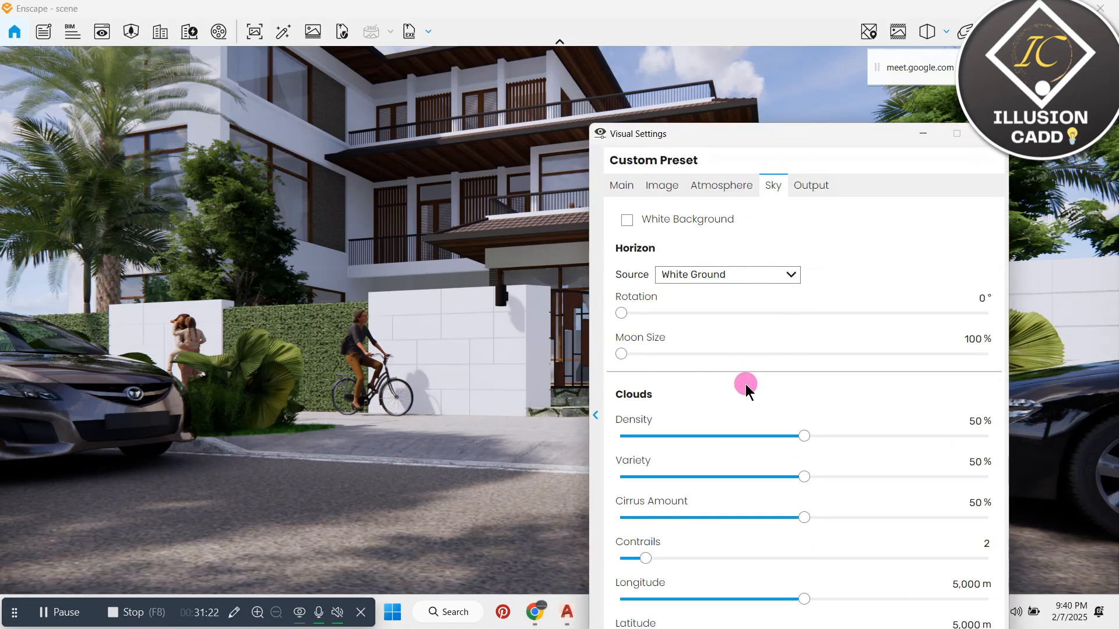
Step: Try cloud Density values up to 98% while comparing the sky, then settle on 49%
left_click_drag(803, 437, 852, 436)
left_click_drag(820, 142, 331, 20)
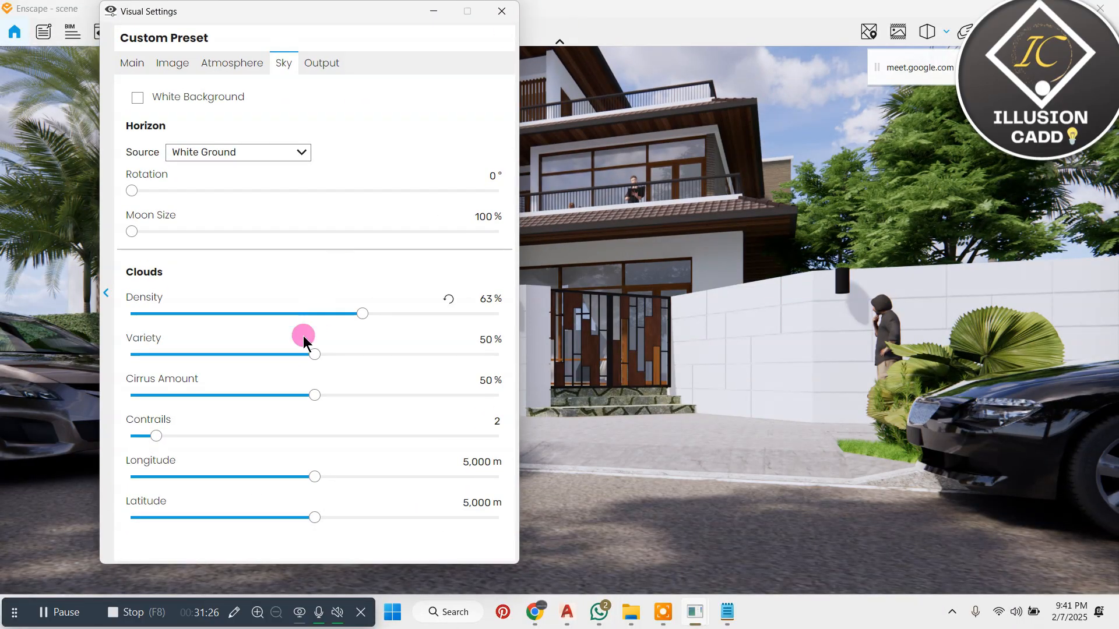
left_click_drag(359, 313, 493, 309)
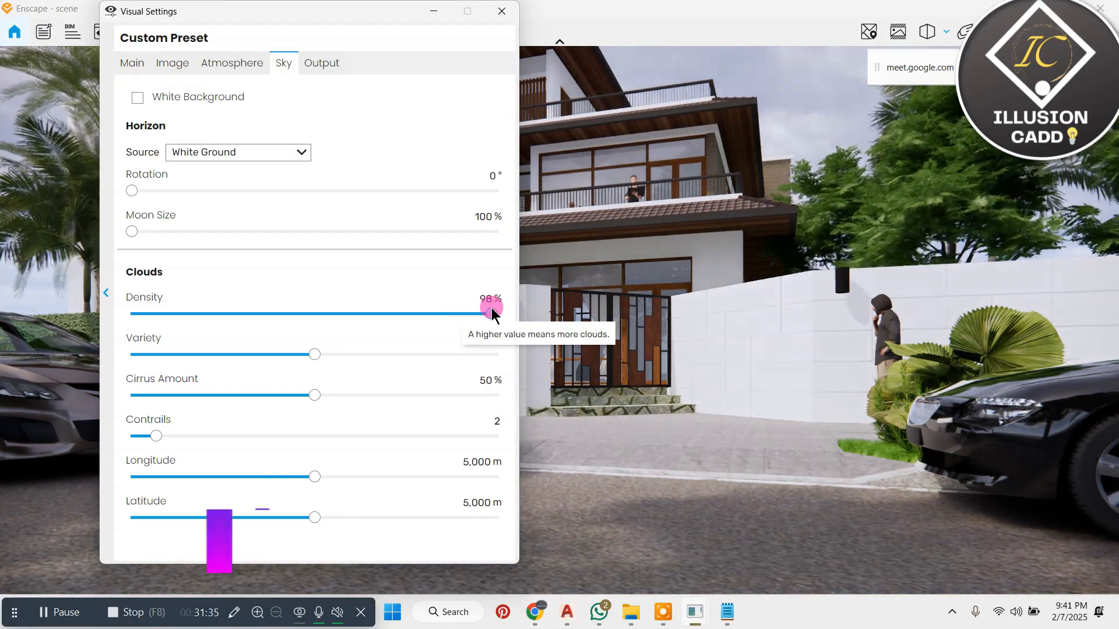
left_click(363, 43)
left_click_drag(363, 43, 489, 108)
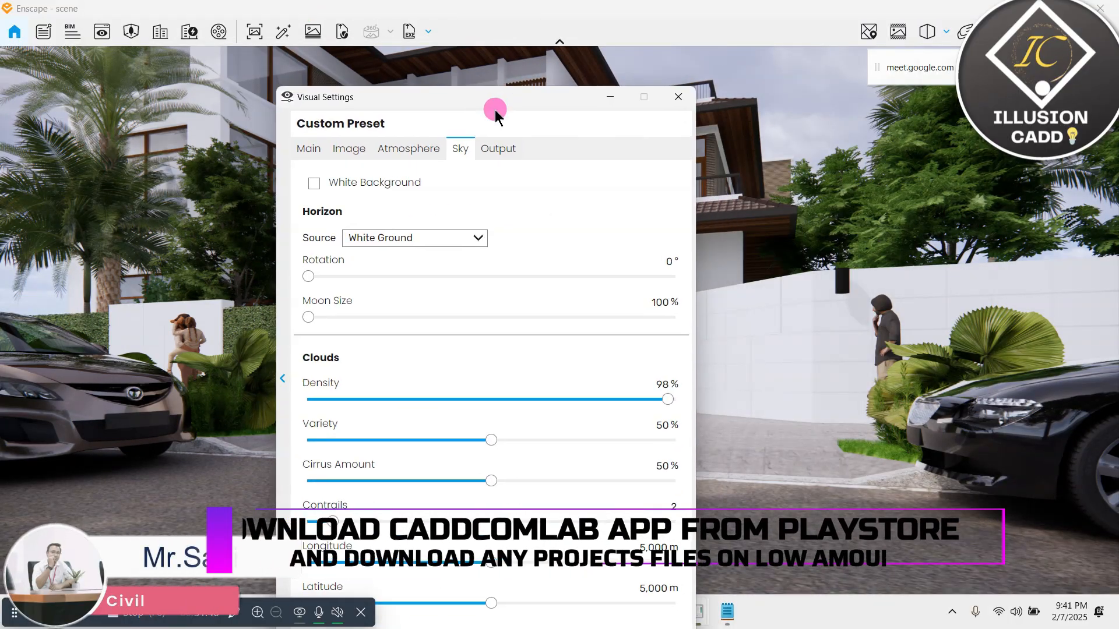
left_click(667, 399)
left_click_drag(668, 401, 487, 399)
left_click_drag(491, 105, 777, 17)
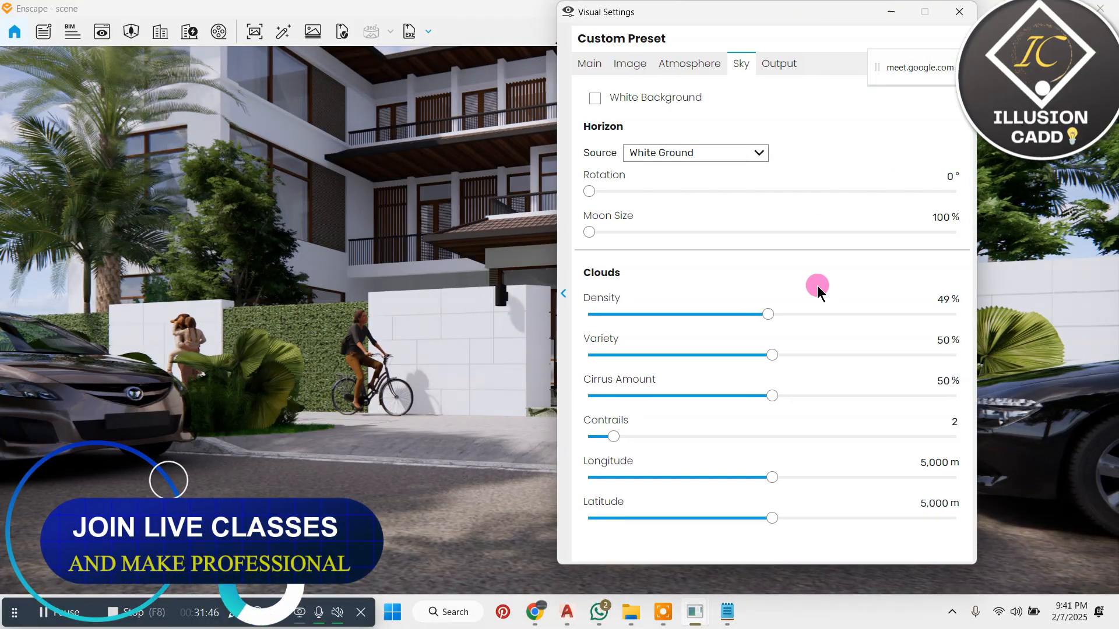
Step: Set the clouds to 11 Contrails and a Longitude of 4,299 m
left_click_drag(619, 448, 729, 436)
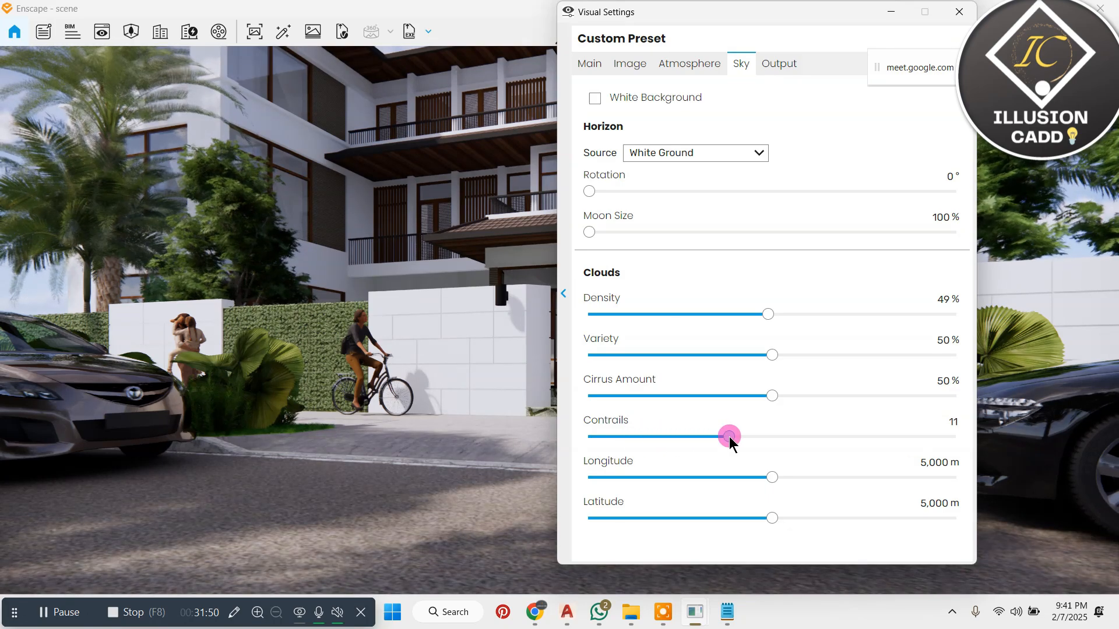
left_click_drag(774, 481, 749, 486)
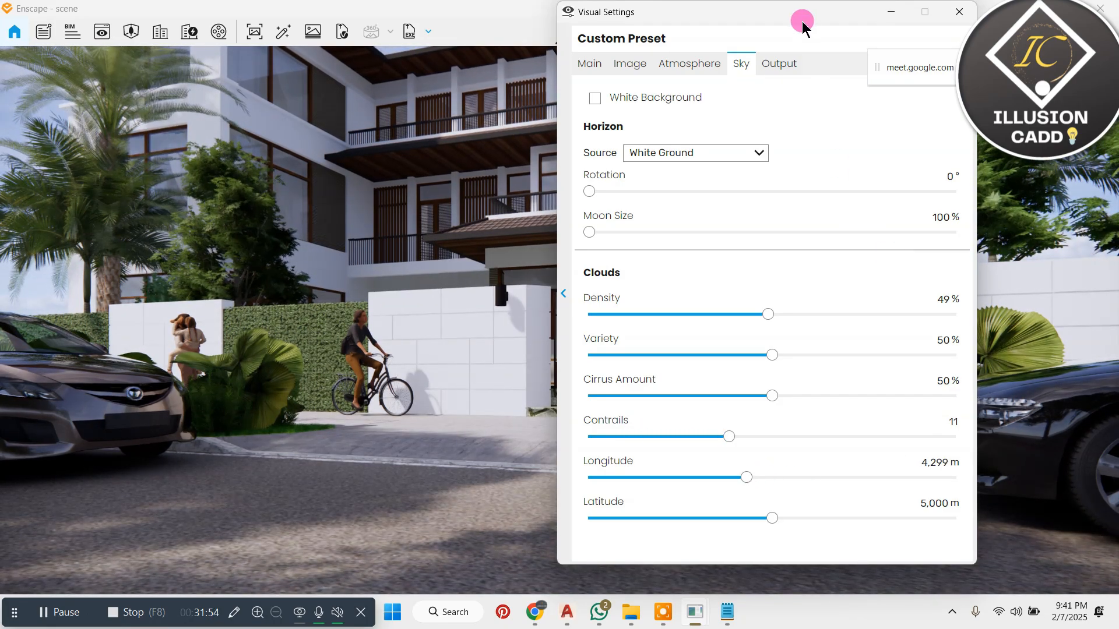
Step: Keep the output resolution at Full HD and set the image file format to JPEG
left_click_drag(802, 20, 665, 29)
left_click(641, 74)
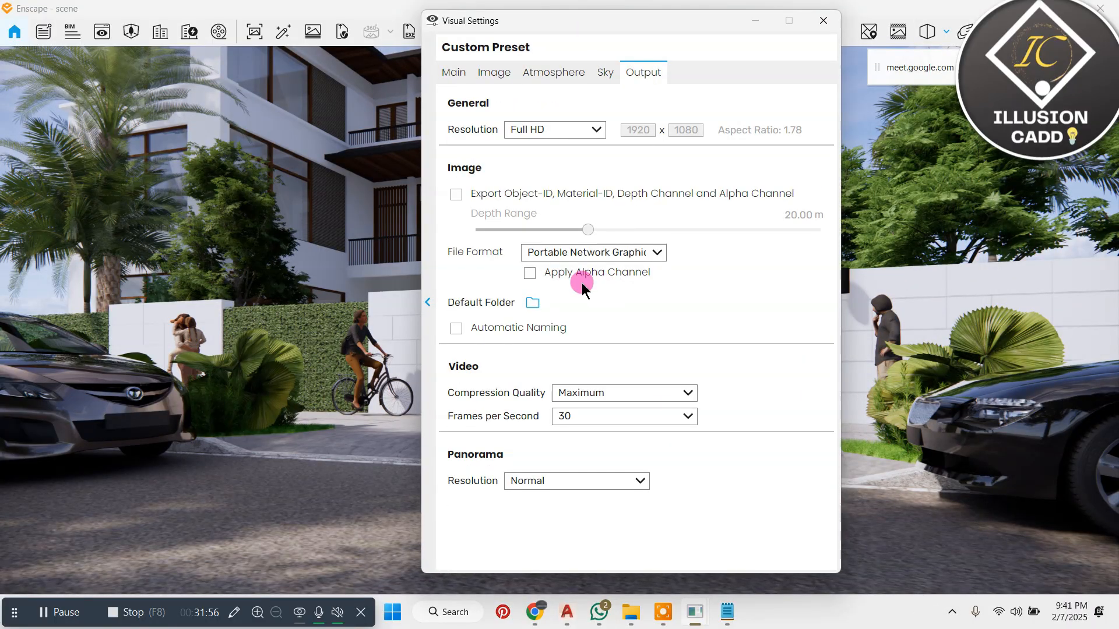
left_click(586, 129)
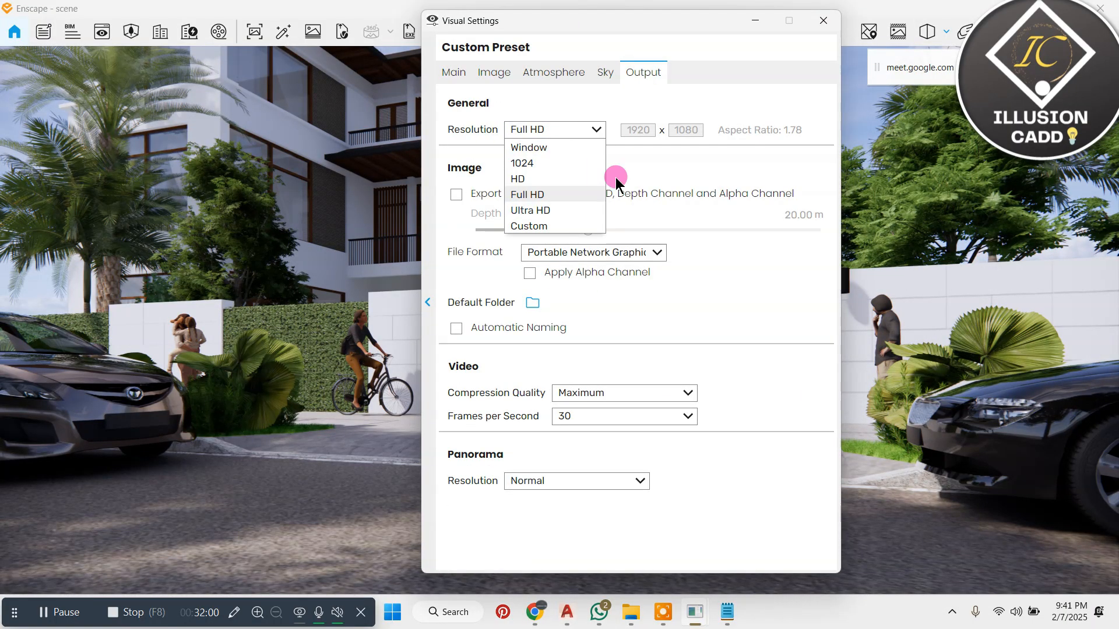
left_click(761, 241)
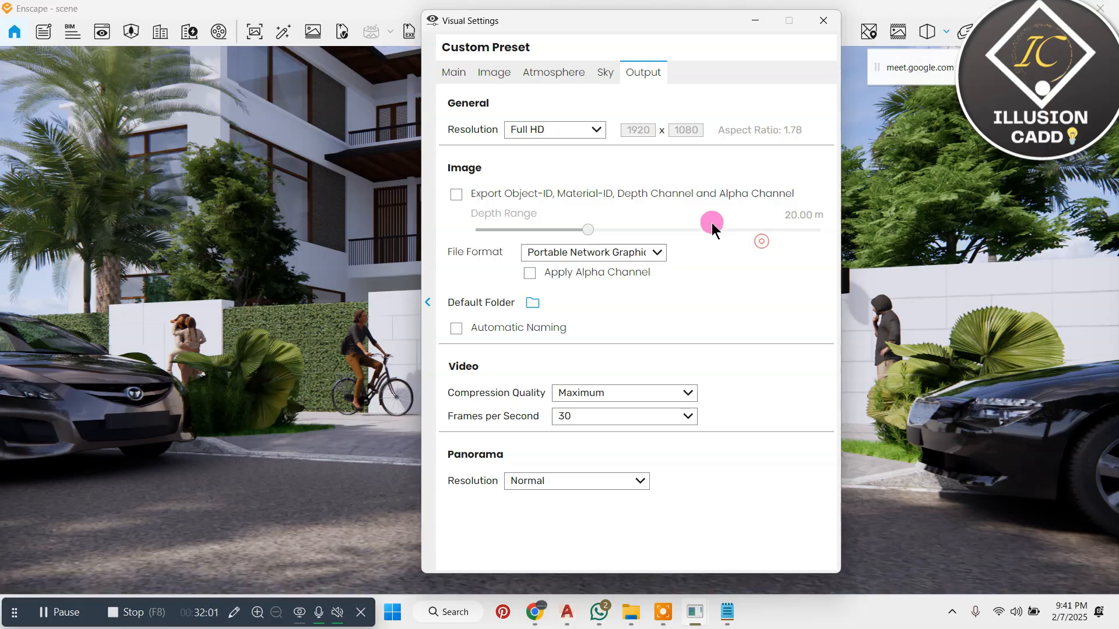
left_click(576, 253)
left_click(603, 286)
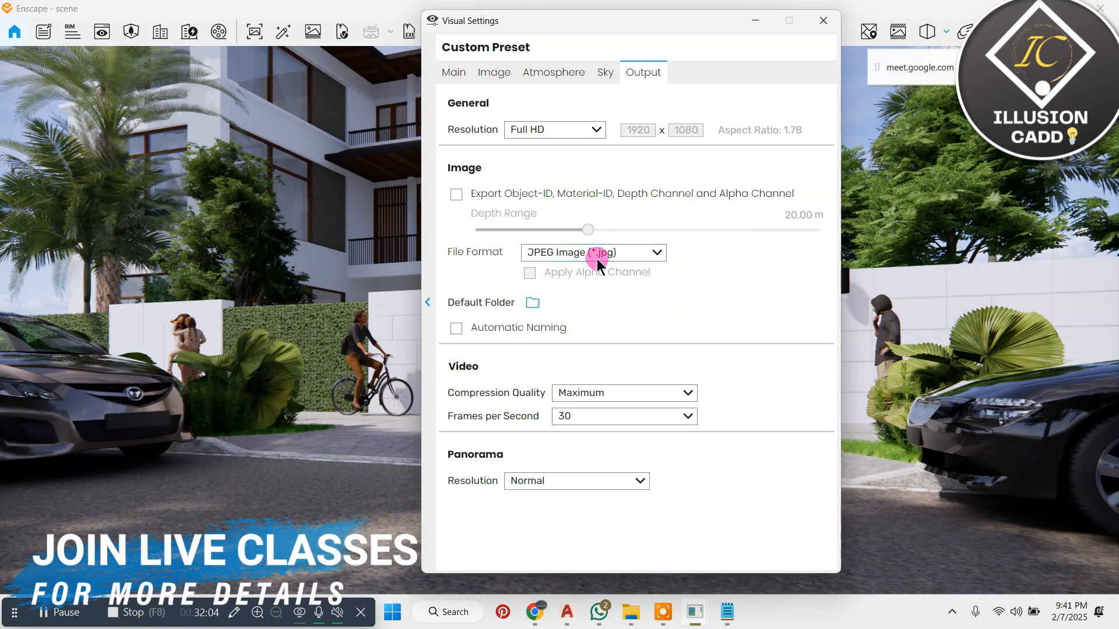
Step: Set the default output folder to the "staad pro" folder on the Desktop
left_click(534, 304)
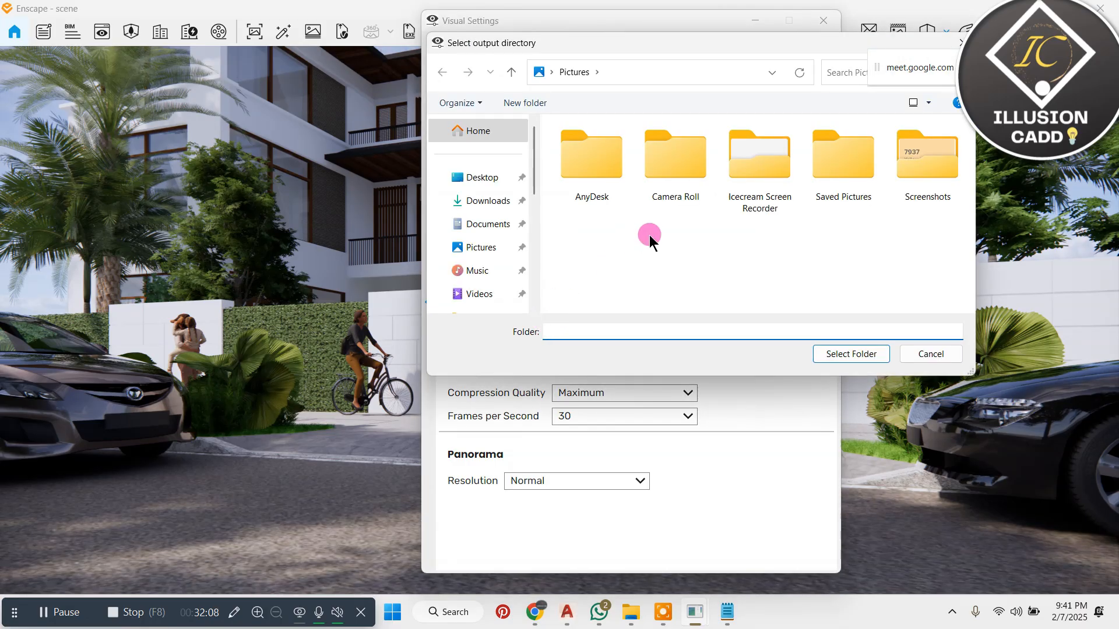
left_click(464, 176)
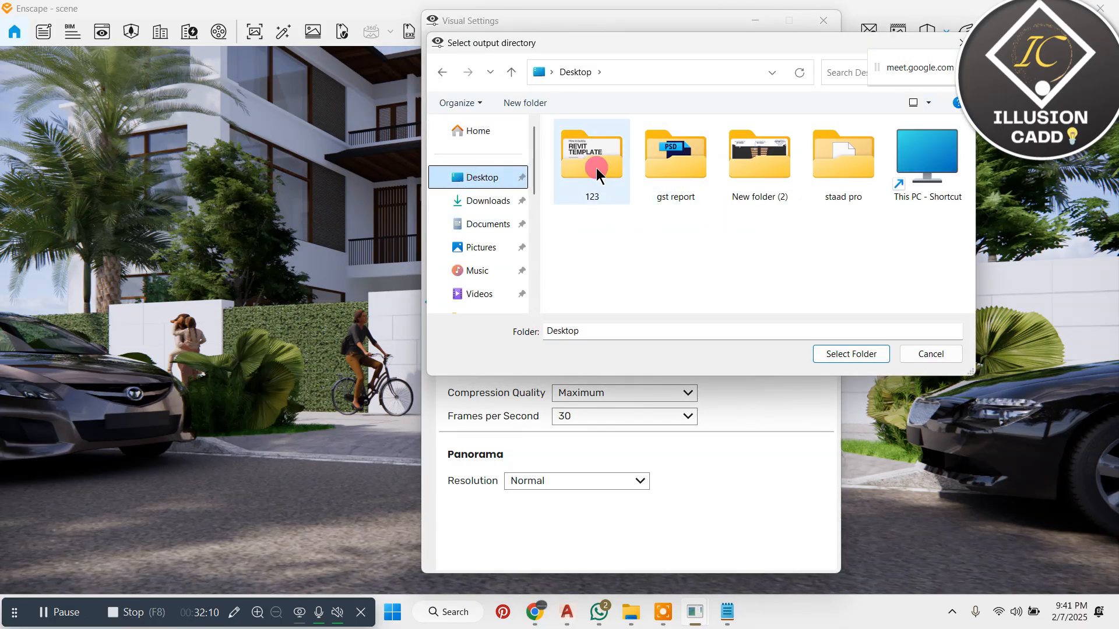
left_click(845, 163)
left_click(826, 350)
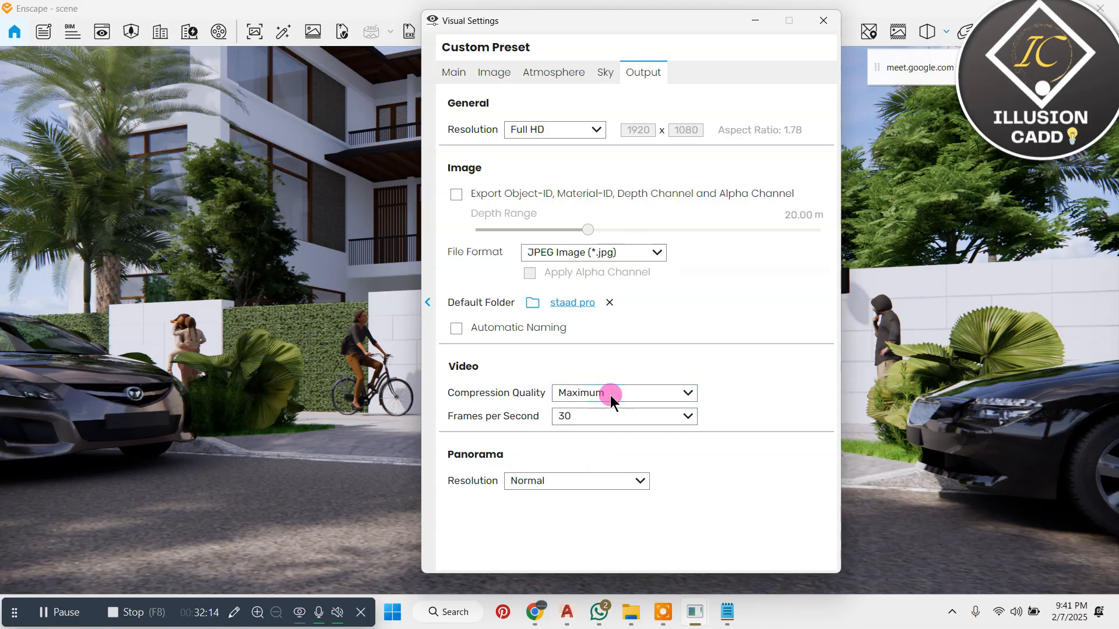
Step: Check the compression quality options for video output, keeping Maximum, and return to the main visual settings
left_click(620, 394)
left_click(621, 392)
left_click(457, 72)
Step: Close the visual settings and turn on the safe frame to show the area of the rendered image
left_click(823, 21)
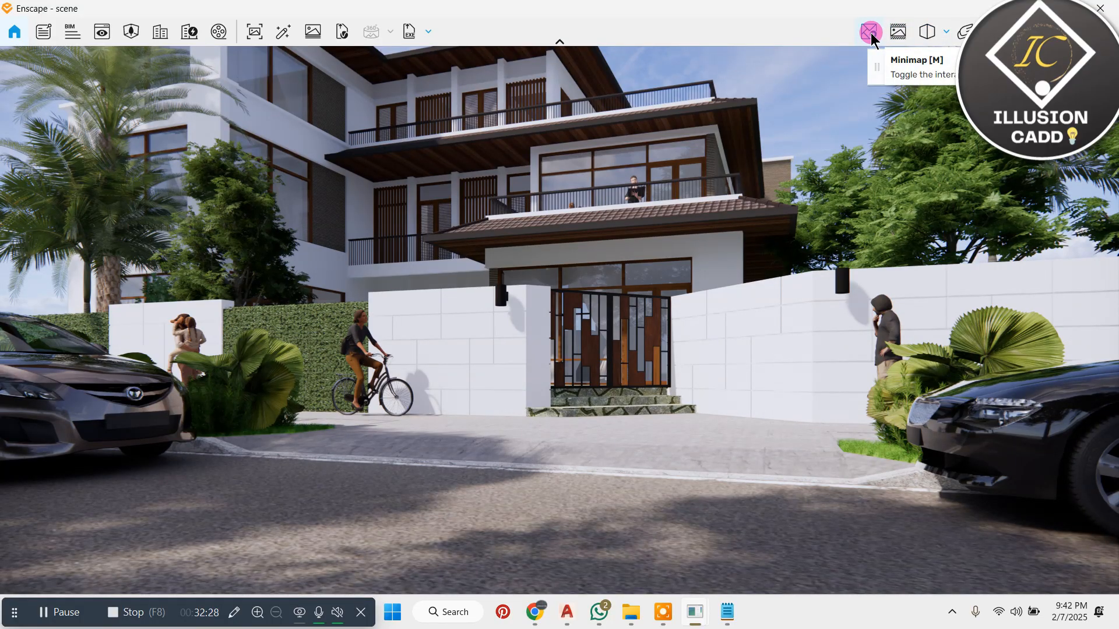
left_click(901, 34)
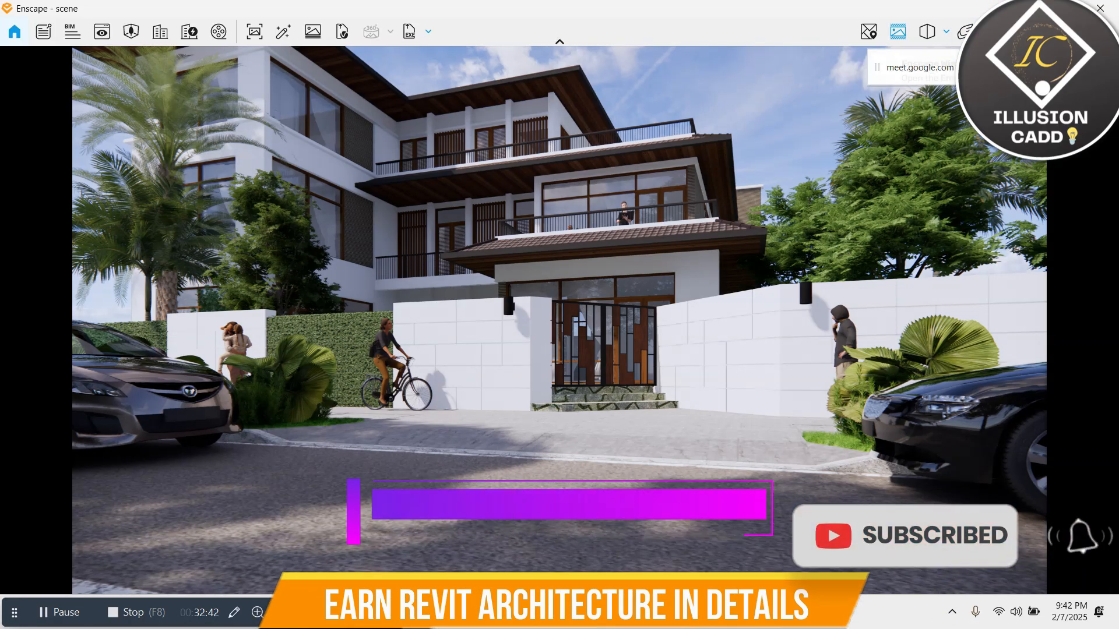
left_click(348, 31)
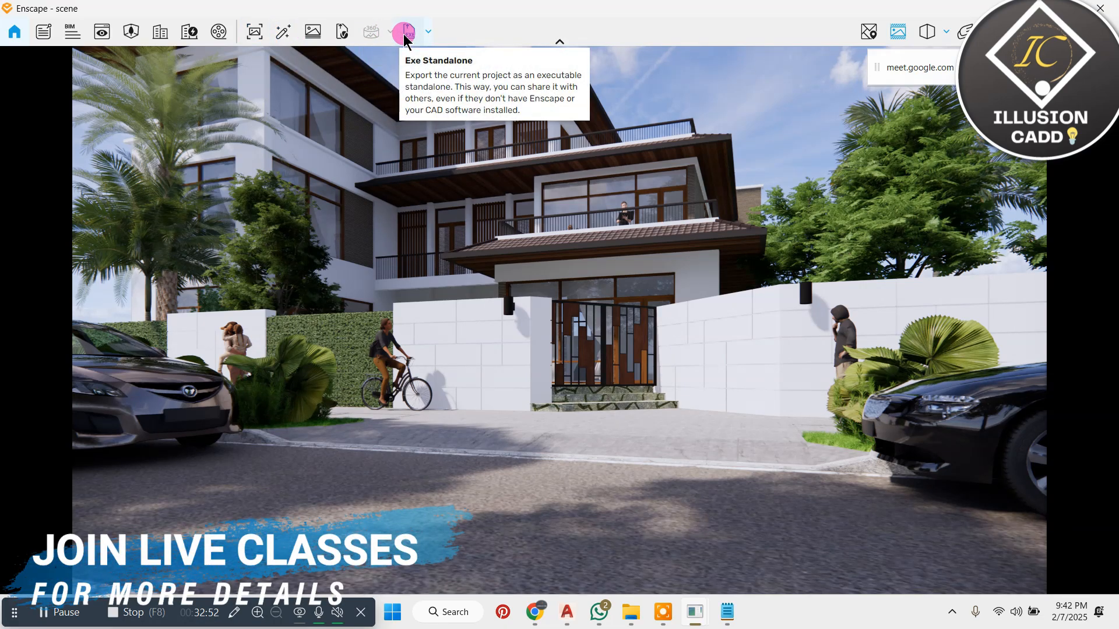
left_click(343, 34)
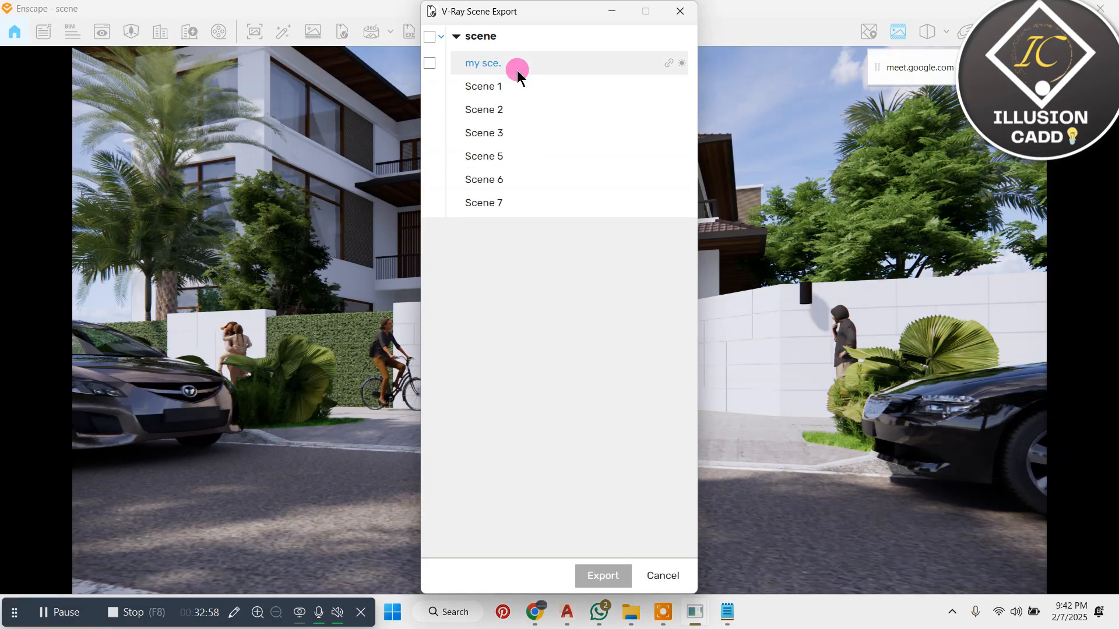
left_click(498, 66)
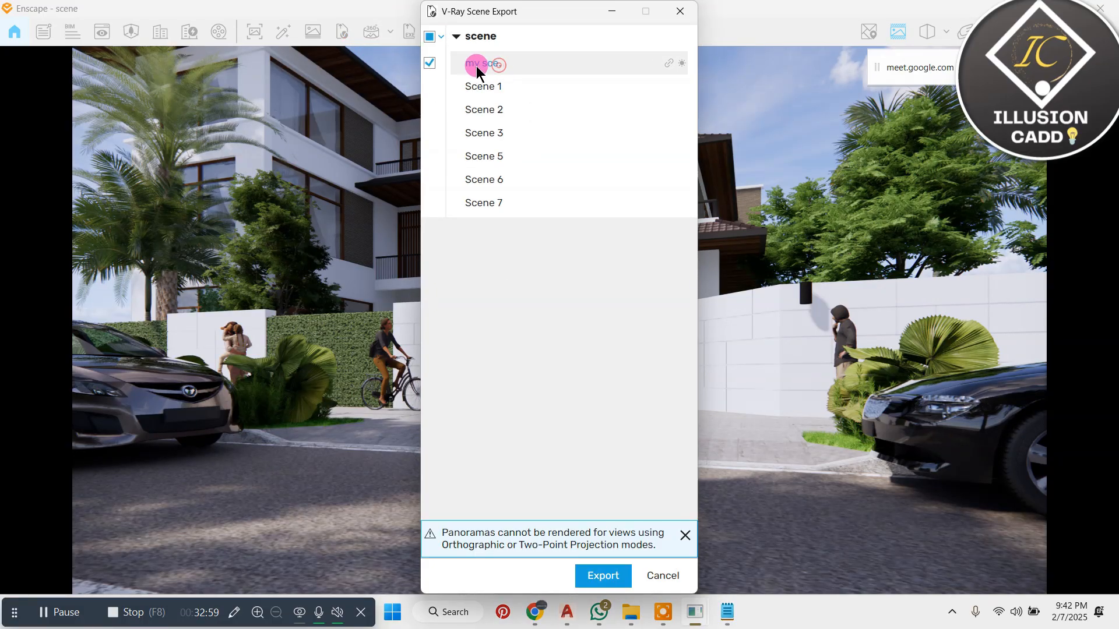
left_click(604, 576)
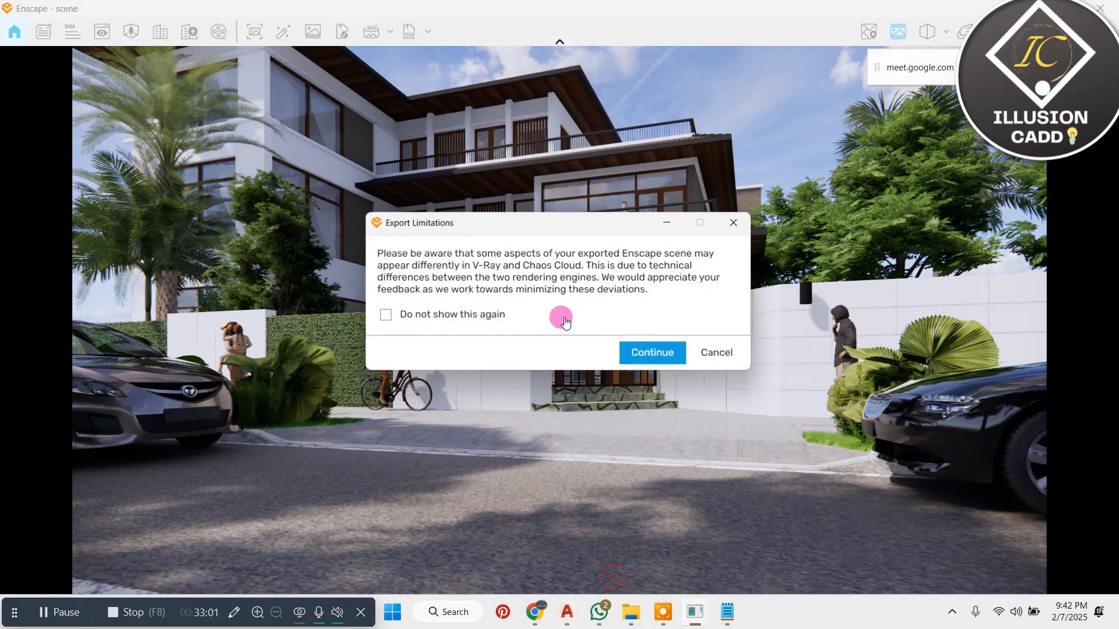
left_click(657, 357)
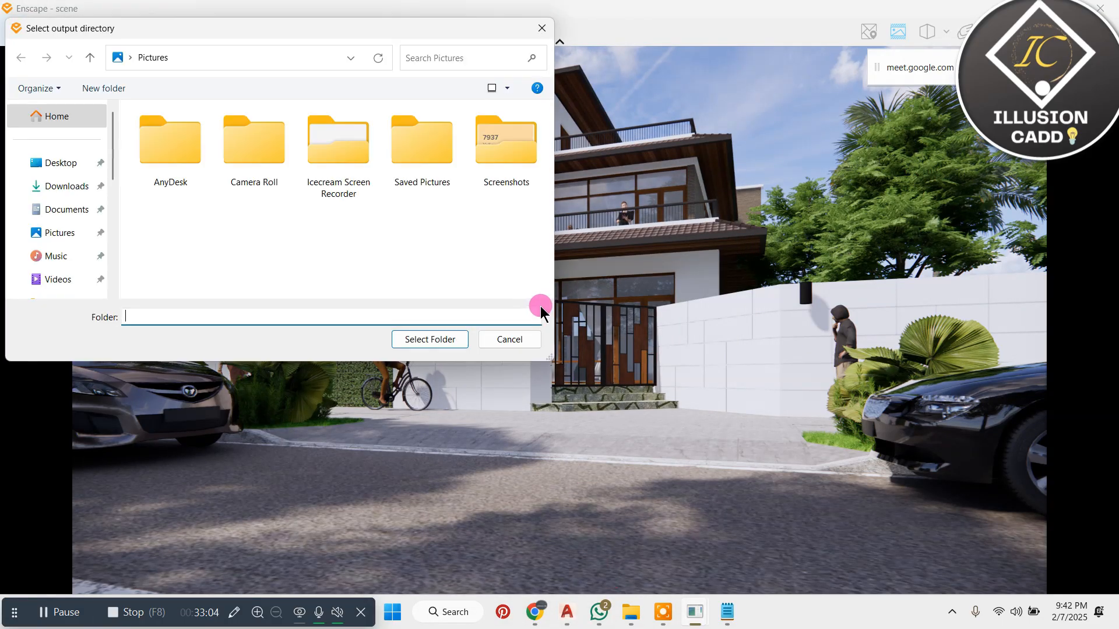
left_click(542, 29)
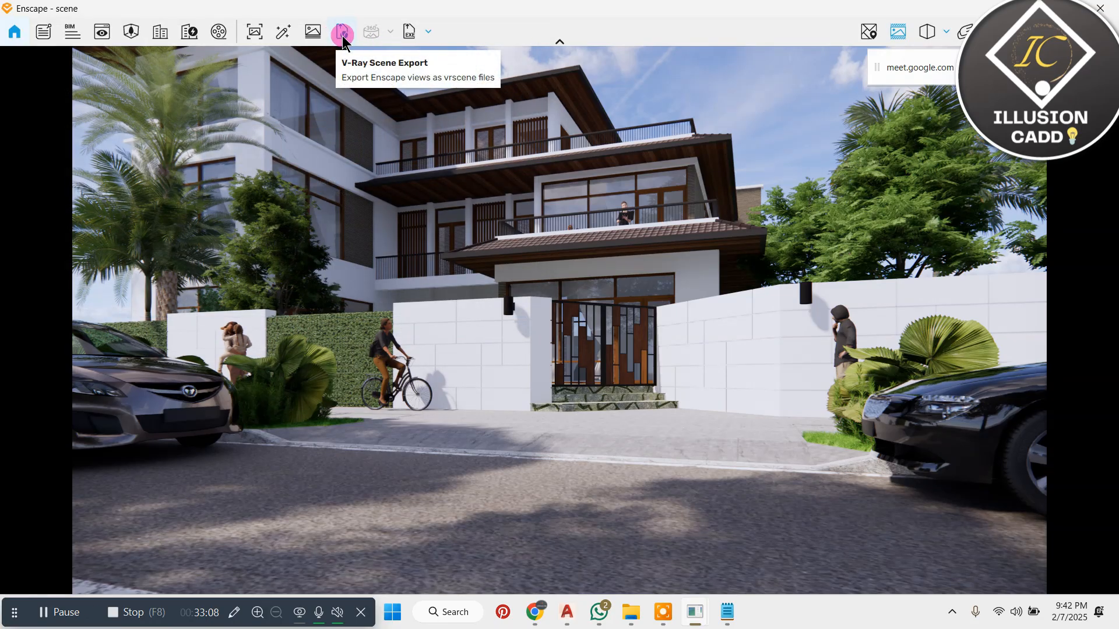
Step: Start a batch rendering of only the "my sce." view to export it as an image
left_click(314, 34)
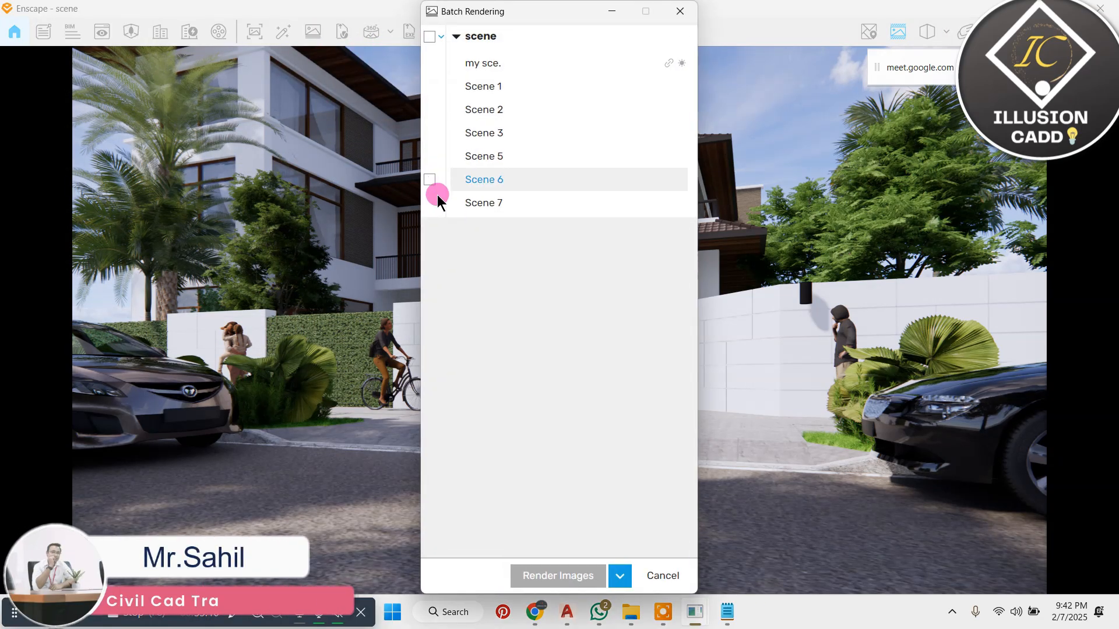
left_click(542, 68)
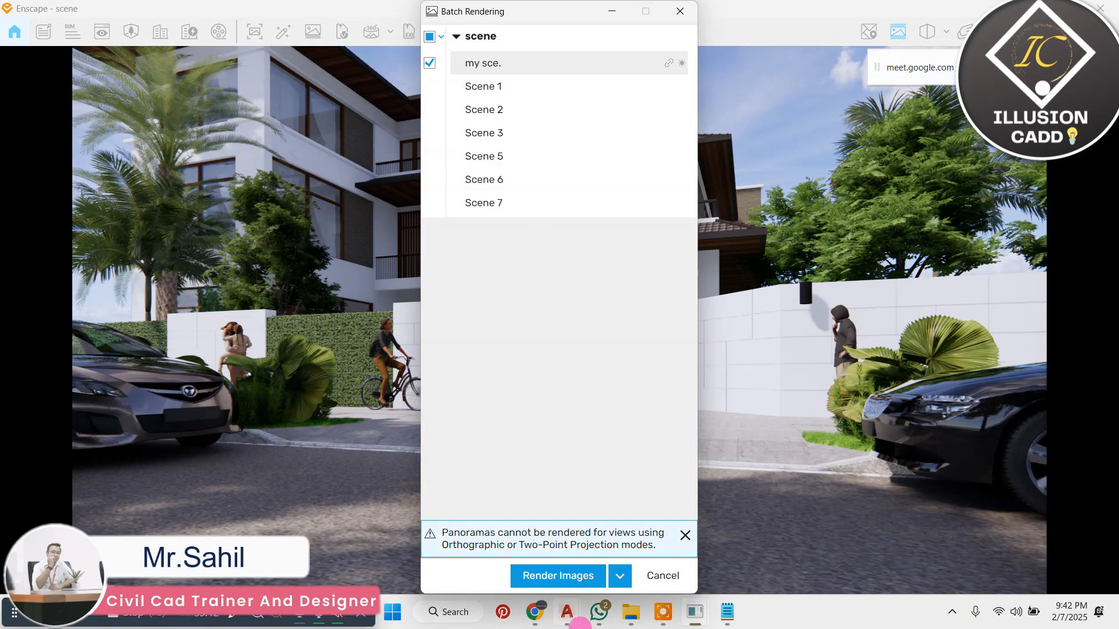
left_click(580, 576)
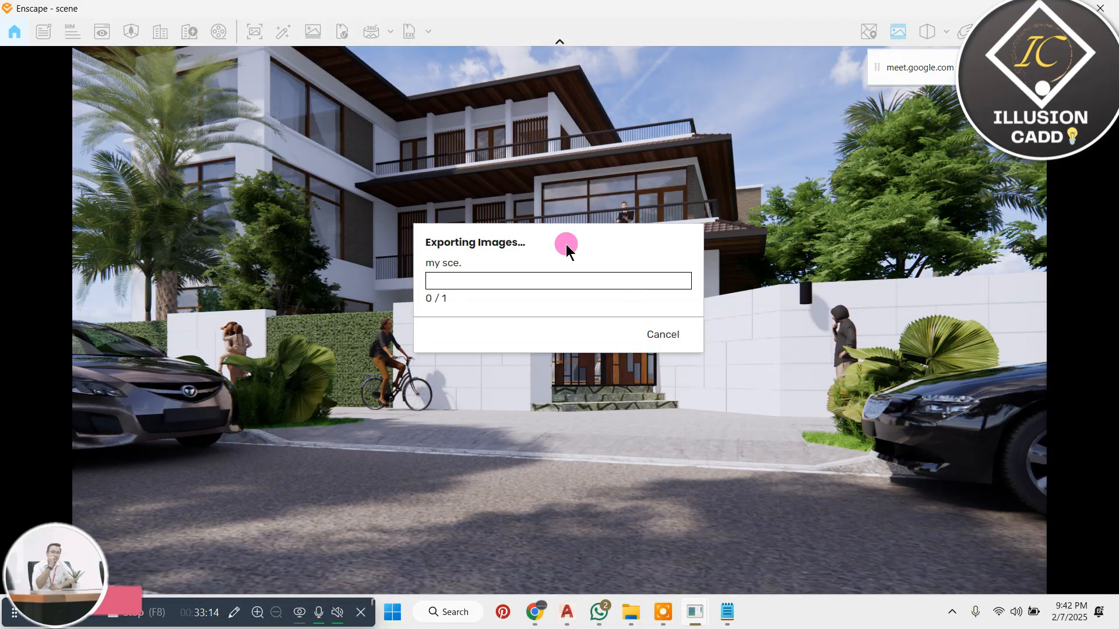